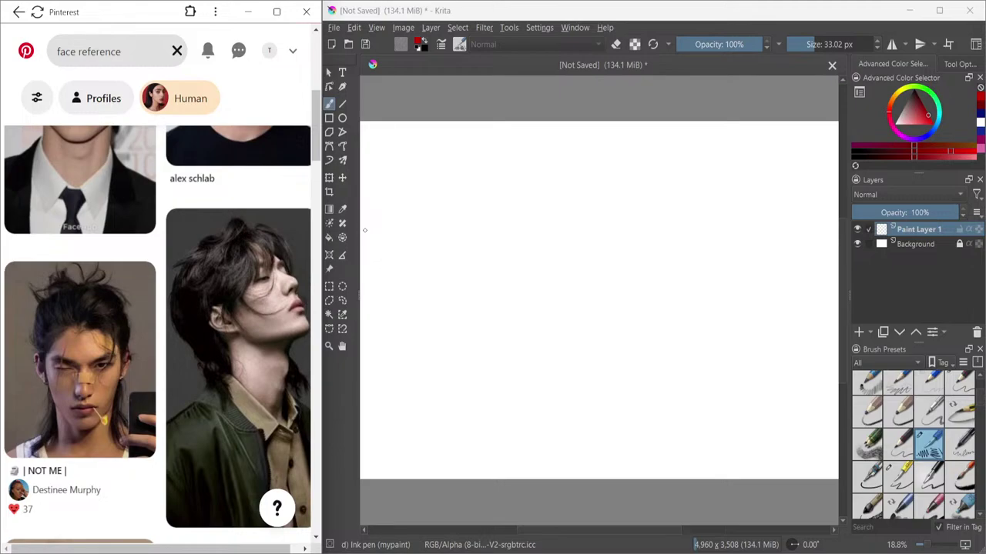
mouse_move(542, 187)
mouse_down()
mouse_move(532, 214)
mouse_move(560, 301)
mouse_up()
key(super)
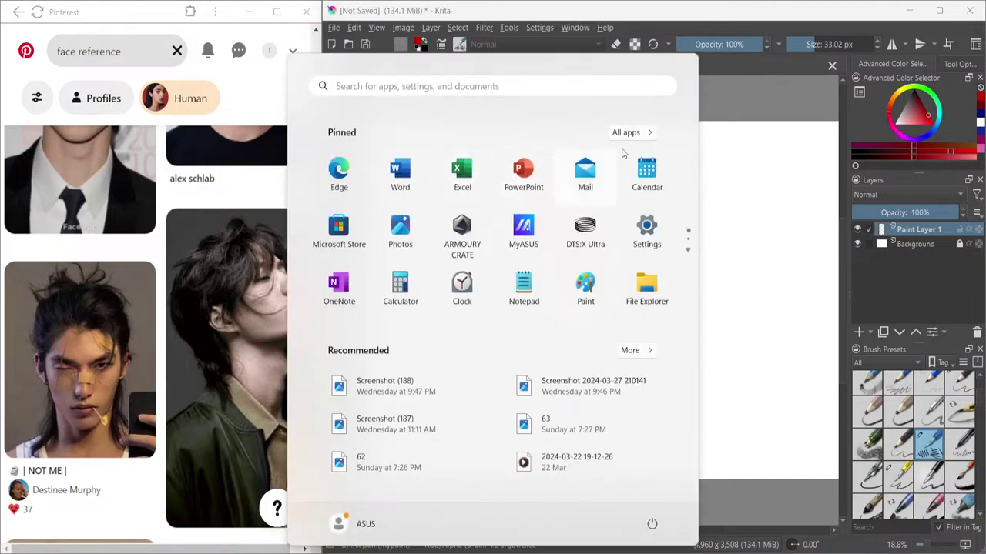
click(752, 157)
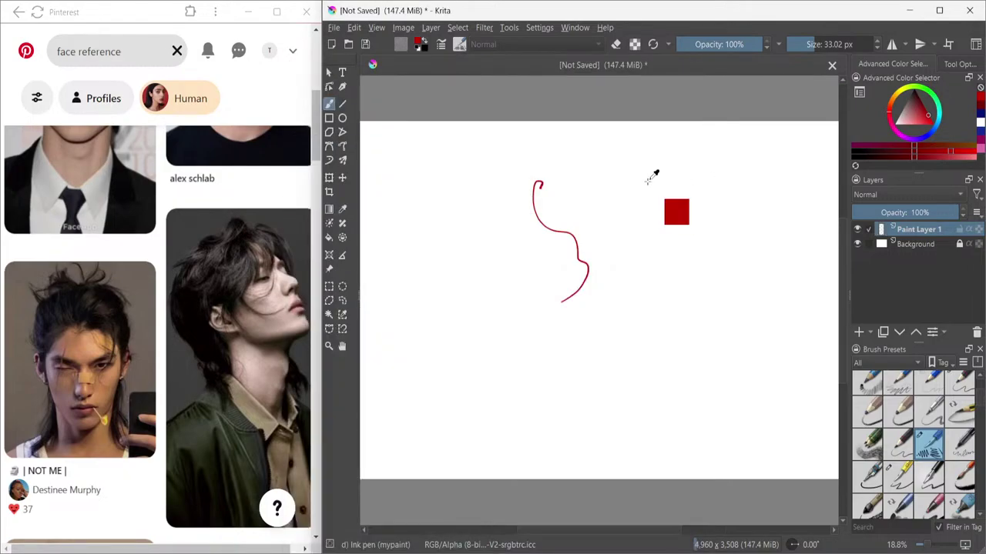
key(ctrl+z)
key(ctrl+z)
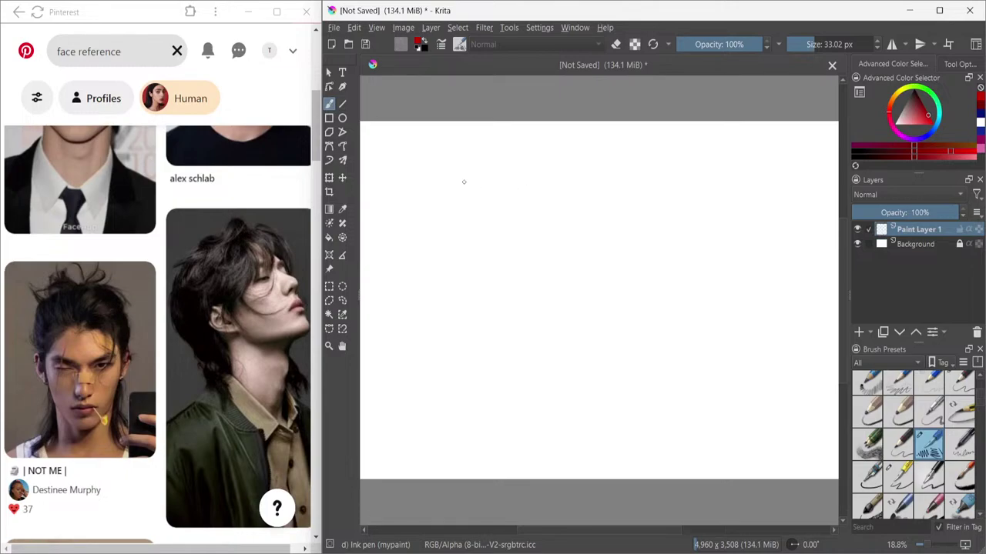
- Sketch the upturned side-profile face in red ink with forehead, nose, lips, chin, jawline, ear, eye and brow
drag(455, 167, 479, 197)
drag(469, 195, 510, 205)
mouse_move(500, 206)
mouse_down()
mouse_move(497, 220)
mouse_move(483, 220)
mouse_move(503, 235)
mouse_move(477, 248)
mouse_move(500, 239)
mouse_move(510, 258)
mouse_move(448, 280)
mouse_move(411, 261)
mouse_up()
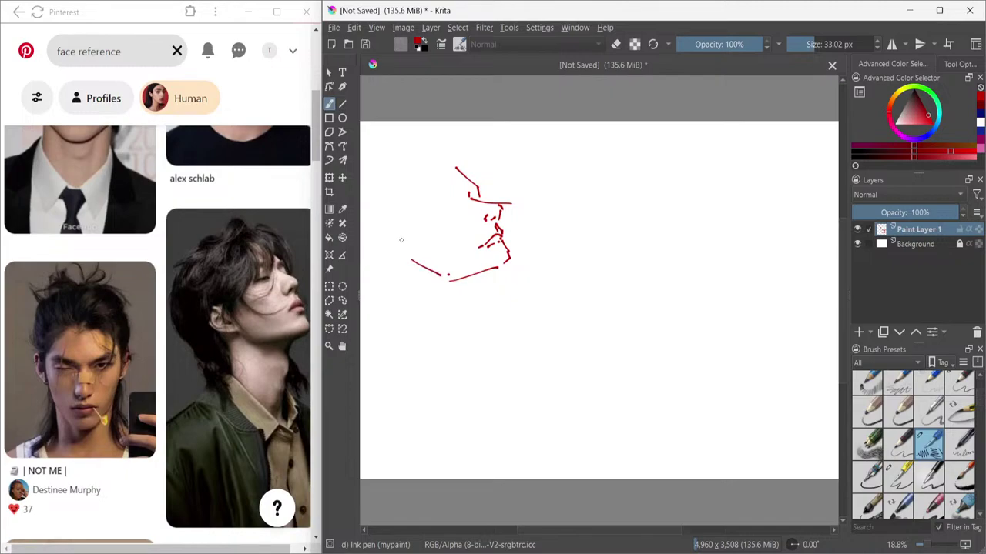
mouse_move(409, 223)
mouse_down()
mouse_move(396, 221)
mouse_move(390, 239)
mouse_move(411, 257)
mouse_move(416, 251)
mouse_up()
mouse_move(459, 197)
mouse_down()
mouse_move(445, 210)
mouse_move(462, 204)
mouse_move(439, 199)
mouse_move(457, 189)
mouse_move(437, 203)
mouse_move(479, 188)
mouse_move(479, 199)
mouse_up()
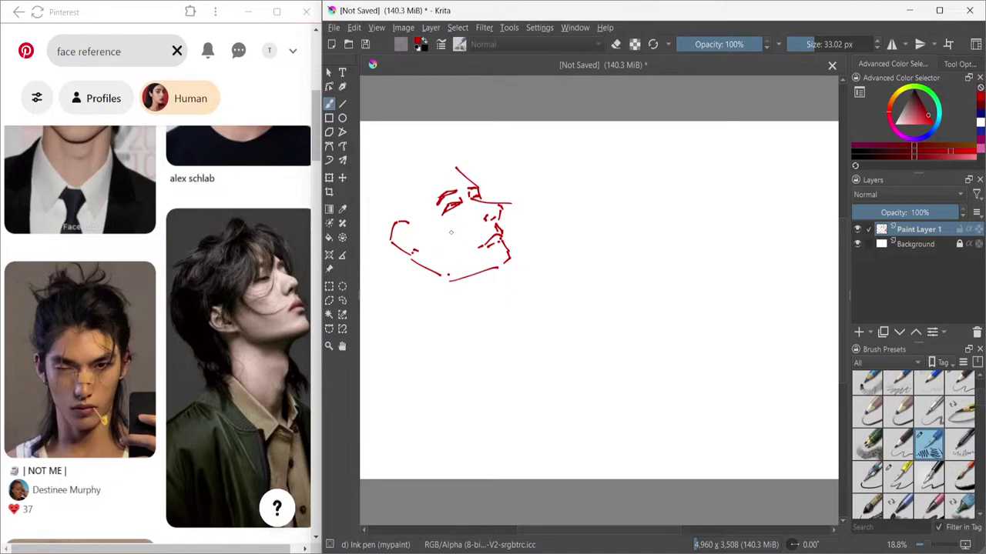
- Sketch the hair of the profile head, from the fringe over the forehead to the crown and the back of the head
mouse_move(418, 152)
mouse_down()
mouse_move(442, 155)
mouse_move(429, 165)
mouse_move(441, 167)
mouse_move(446, 149)
mouse_move(459, 169)
mouse_move(451, 199)
mouse_up()
drag(430, 149, 402, 164)
drag(408, 198, 410, 219)
mouse_move(415, 169)
mouse_down()
mouse_move(428, 213)
mouse_move(419, 252)
mouse_up()
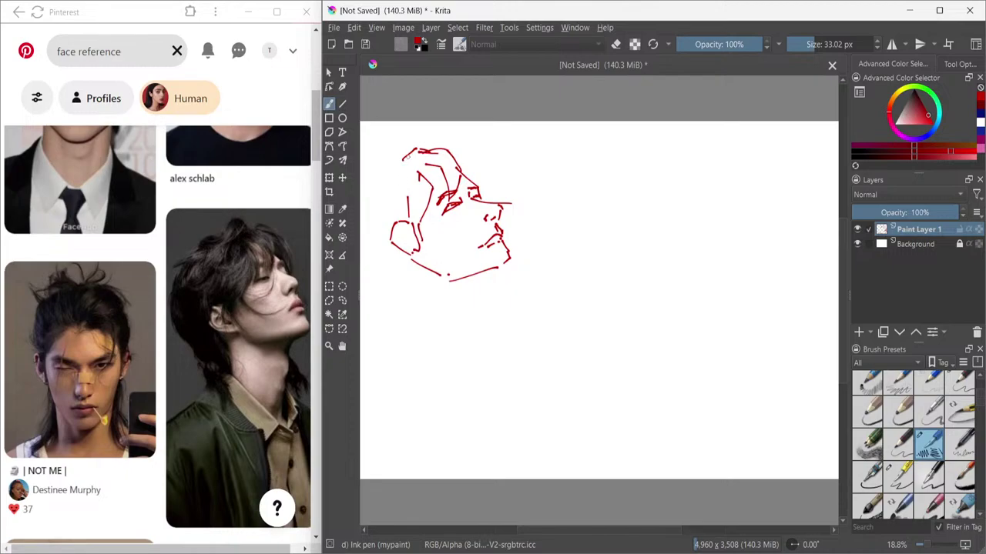
mouse_move(416, 146)
mouse_down()
mouse_move(390, 159)
mouse_move(384, 198)
mouse_move(384, 175)
mouse_move(371, 185)
mouse_move(374, 240)
mouse_up()
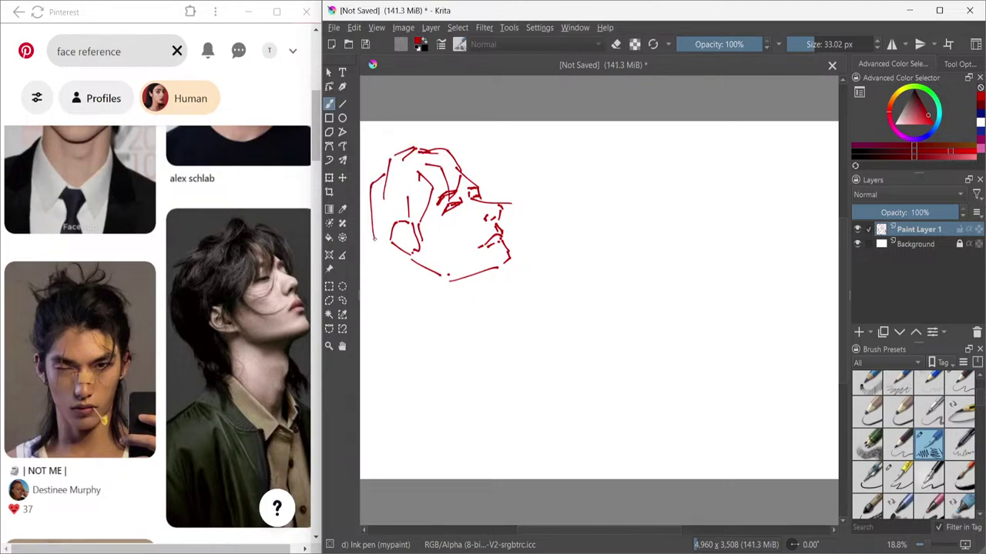
mouse_move(371, 186)
mouse_down()
mouse_move(362, 246)
mouse_move(386, 291)
mouse_up()
mouse_move(395, 162)
mouse_down()
mouse_move(367, 182)
mouse_move(361, 223)
mouse_up()
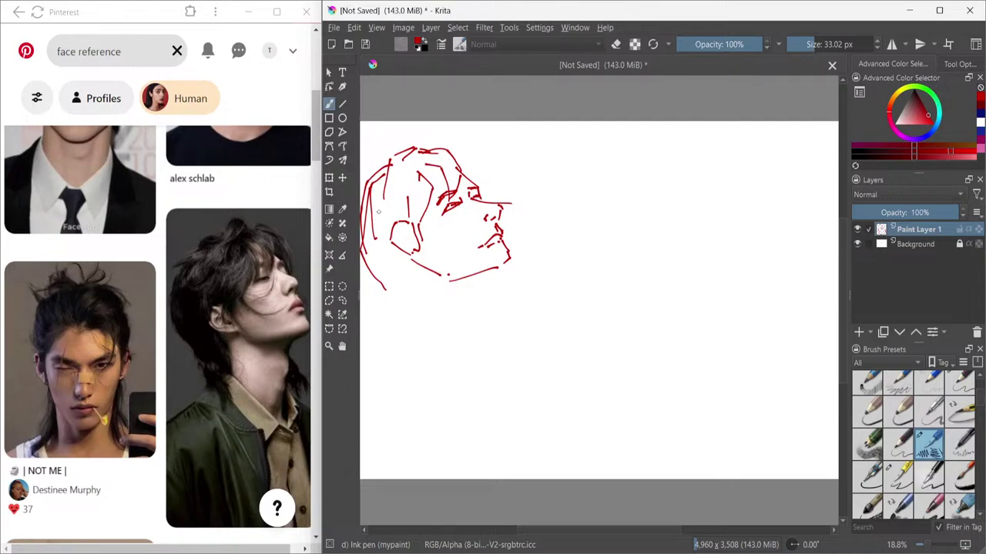
- Move the profile sketch rightward, away from the canvas's left edge
key(t)
drag(442, 210, 472, 212)
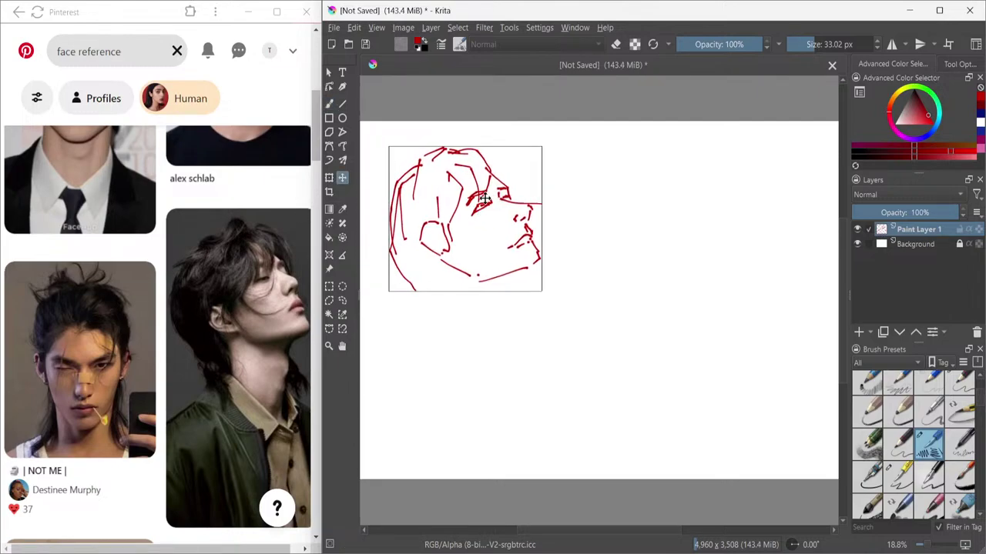
drag(483, 196, 538, 196)
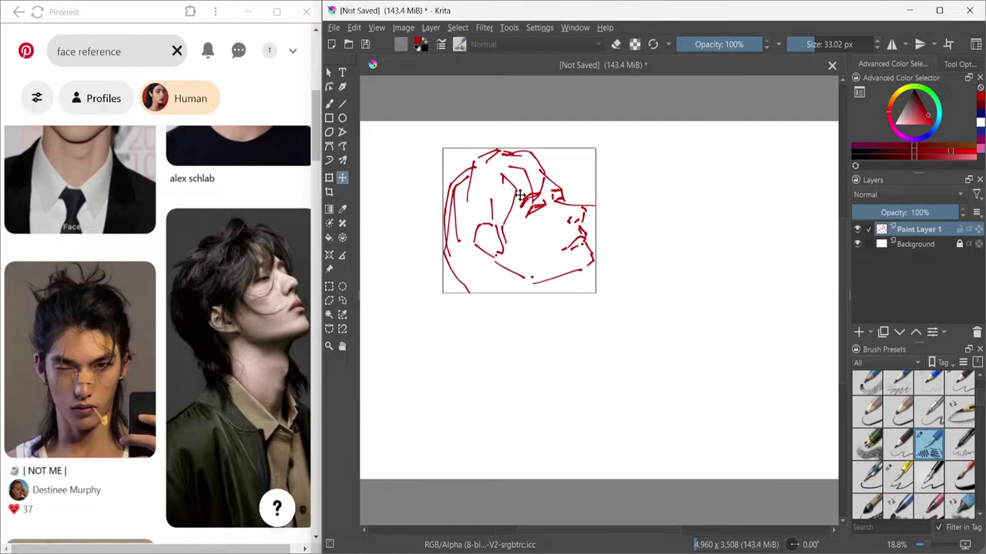
- Draw the long hair at the nape, the front of the neck and the back part of the shirt collar
key(b)
mouse_move(449, 193)
mouse_down()
mouse_move(430, 227)
mouse_move(443, 276)
mouse_move(469, 290)
mouse_move(488, 282)
mouse_move(465, 308)
mouse_move(470, 331)
mouse_up()
mouse_move(449, 288)
mouse_down()
mouse_move(475, 353)
mouse_move(492, 333)
mouse_move(486, 290)
mouse_move(494, 321)
mouse_move(479, 359)
mouse_up()
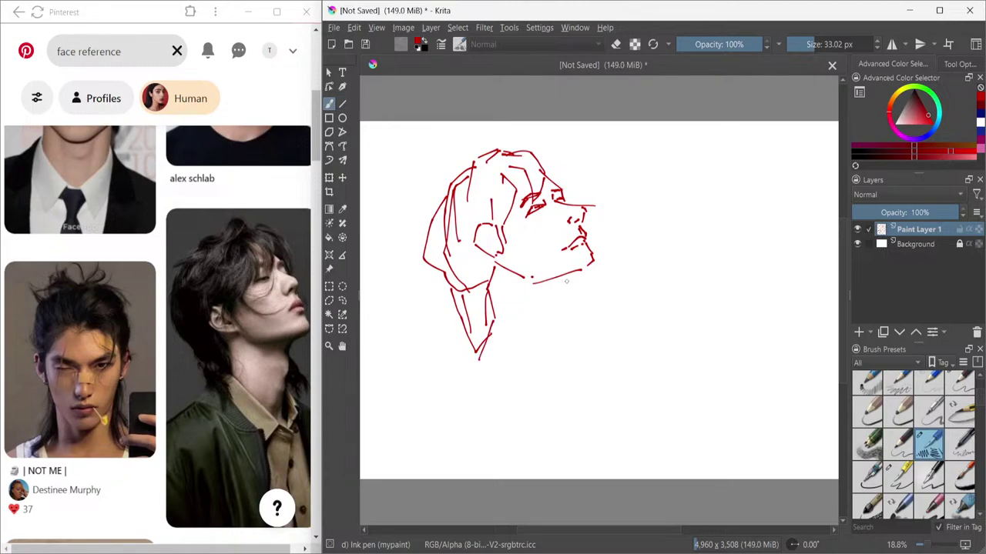
mouse_move(583, 271)
mouse_down()
mouse_move(567, 284)
mouse_move(549, 362)
mouse_move(563, 370)
mouse_up()
mouse_move(482, 339)
mouse_down()
mouse_move(561, 377)
mouse_move(544, 377)
mouse_move(531, 411)
mouse_up()
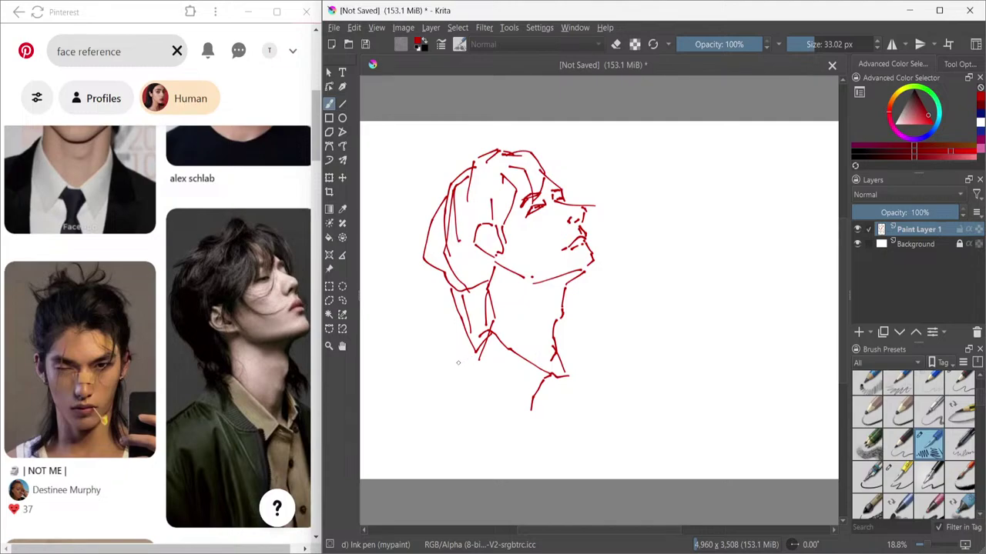
mouse_move(458, 363)
mouse_down()
mouse_move(495, 370)
mouse_move(534, 407)
mouse_move(482, 405)
mouse_move(442, 379)
mouse_move(463, 383)
mouse_up()
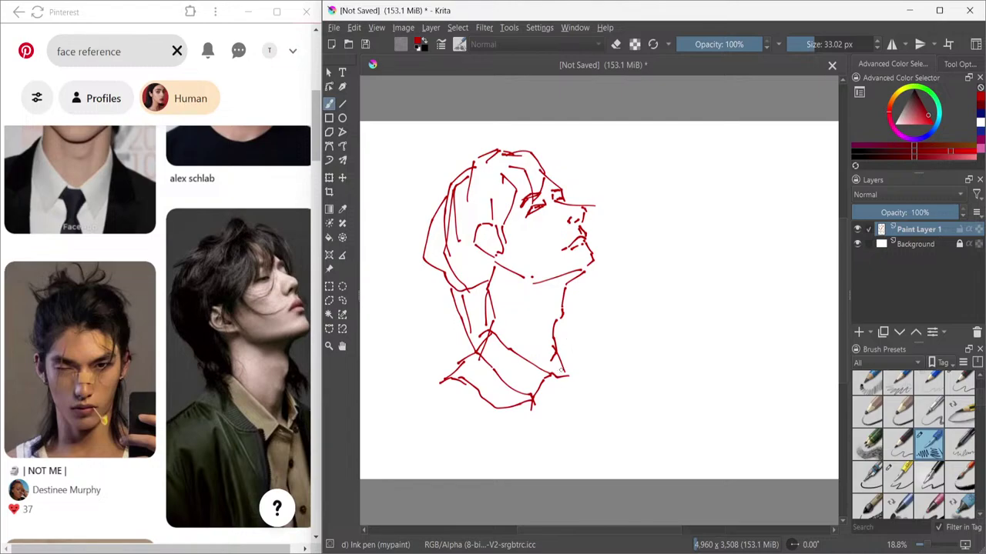
- Draw the front collar flap, the shirt opening and short shoulder lines below the neck of the profile figure
drag(567, 369, 579, 381)
drag(559, 349, 577, 375)
mouse_move(556, 343)
mouse_down()
mouse_move(578, 369)
mouse_move(572, 463)
mouse_up()
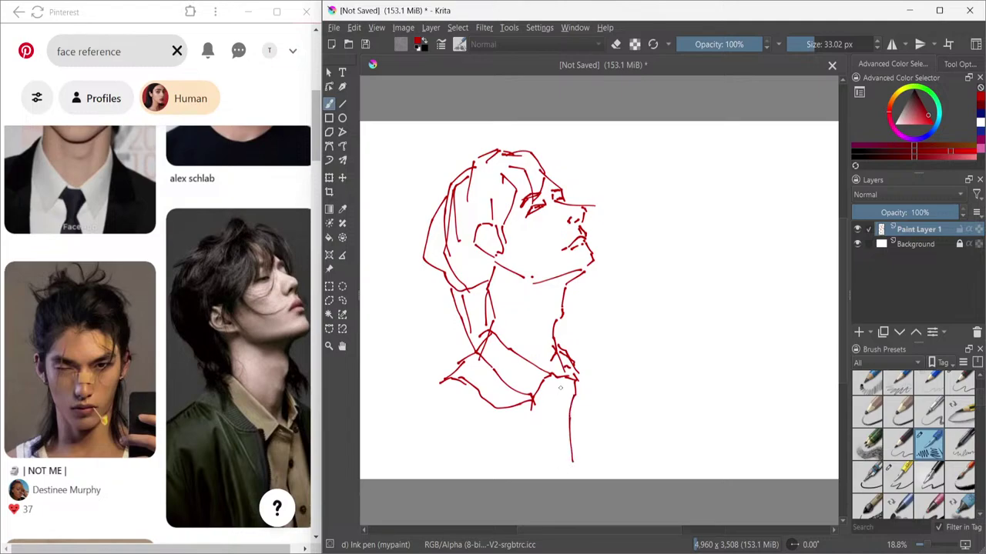
mouse_move(576, 385)
mouse_down()
mouse_move(557, 391)
mouse_move(558, 413)
mouse_up()
drag(552, 428, 552, 444)
mouse_move(569, 355)
mouse_down()
mouse_move(608, 387)
mouse_move(613, 422)
mouse_up()
- Scale the finished profile sketch to about half size and place it in the canvas's upper-left corner
click(329, 178)
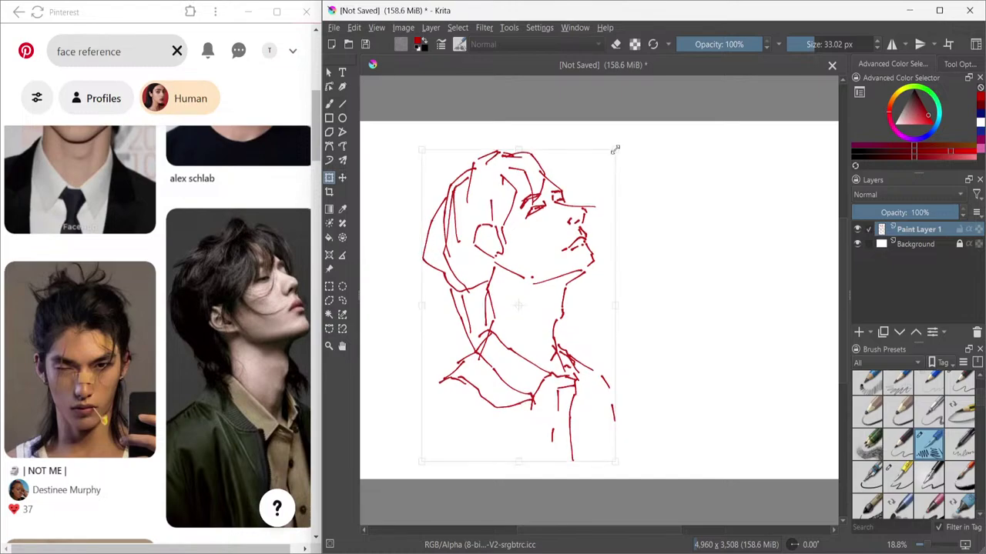
mouse_move(615, 149)
mouse_down()
mouse_move(573, 202)
mouse_move(566, 230)
mouse_up()
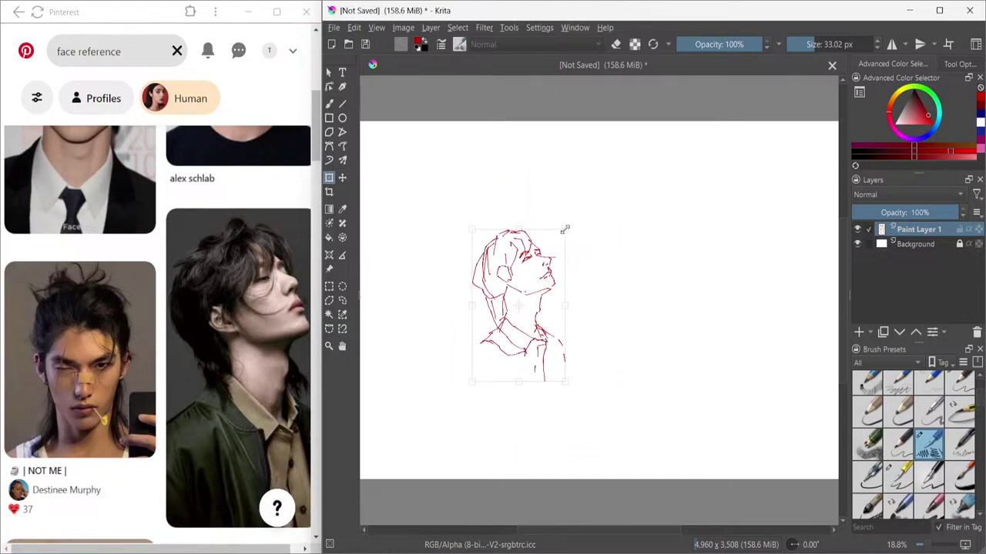
mouse_move(539, 268)
mouse_down()
mouse_move(471, 221)
mouse_move(423, 157)
mouse_up()
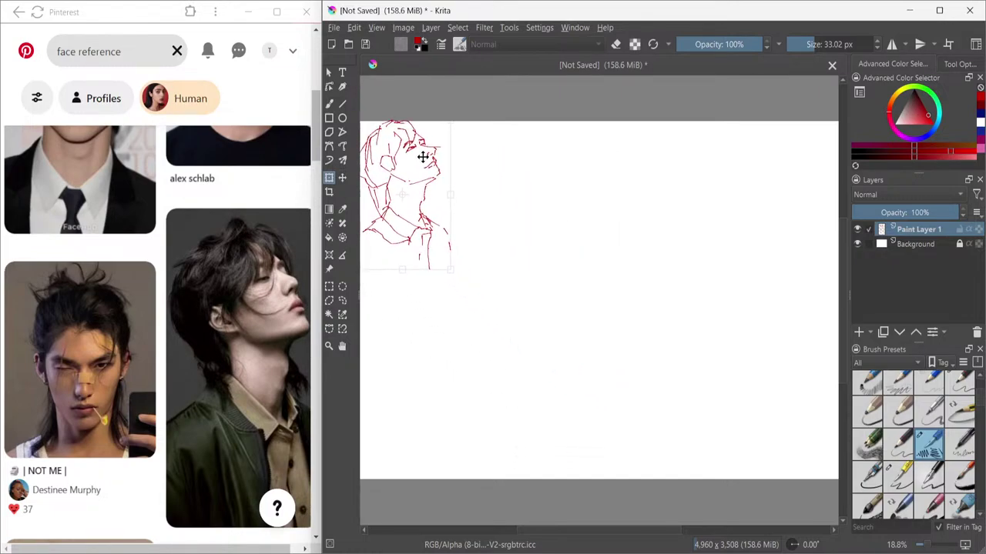
key(b)
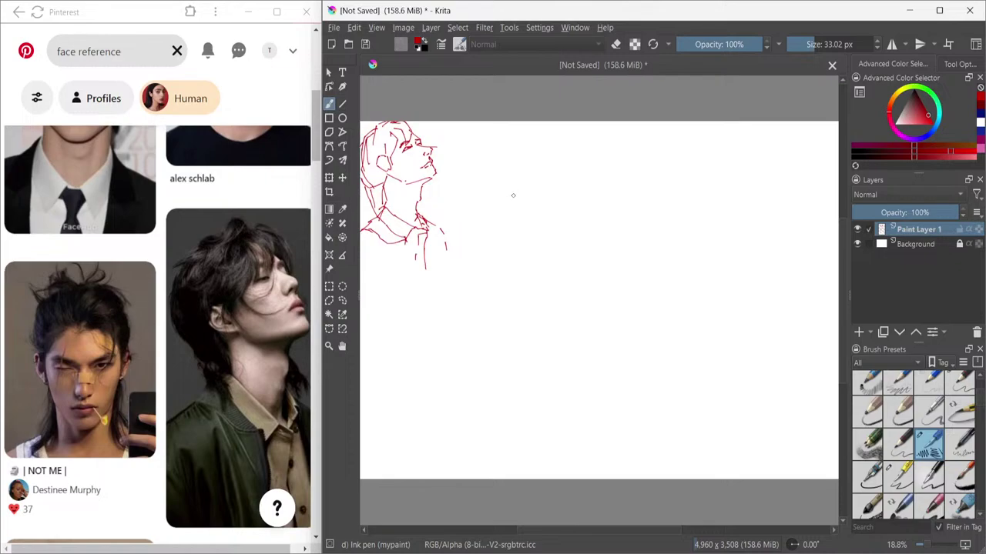
- Browse the face references to the photo of the long-haired man in a black turtleneck
drag(516, 196, 517, 258)
key(ctrl+z)
scroll(317, 166, down, 3)
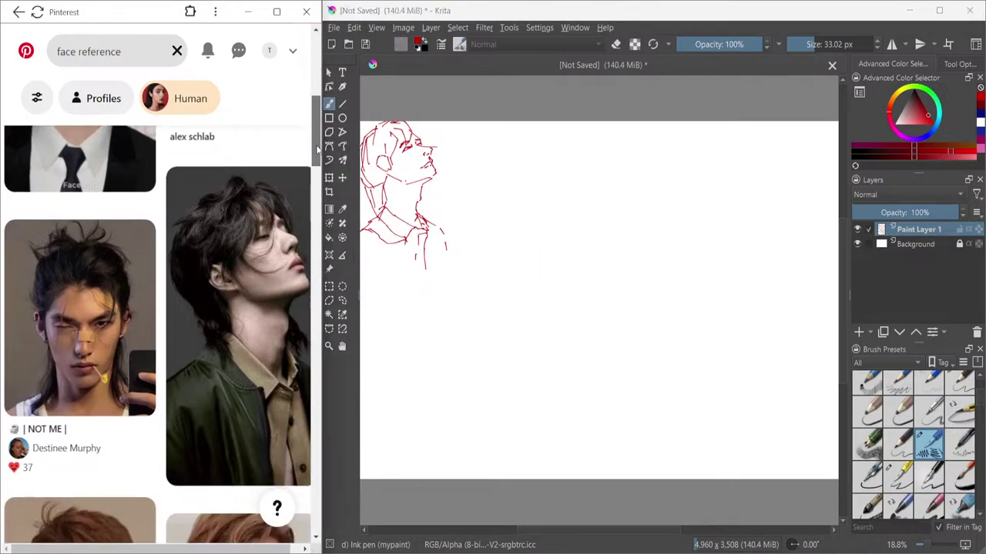
scroll(316, 175, down, 3)
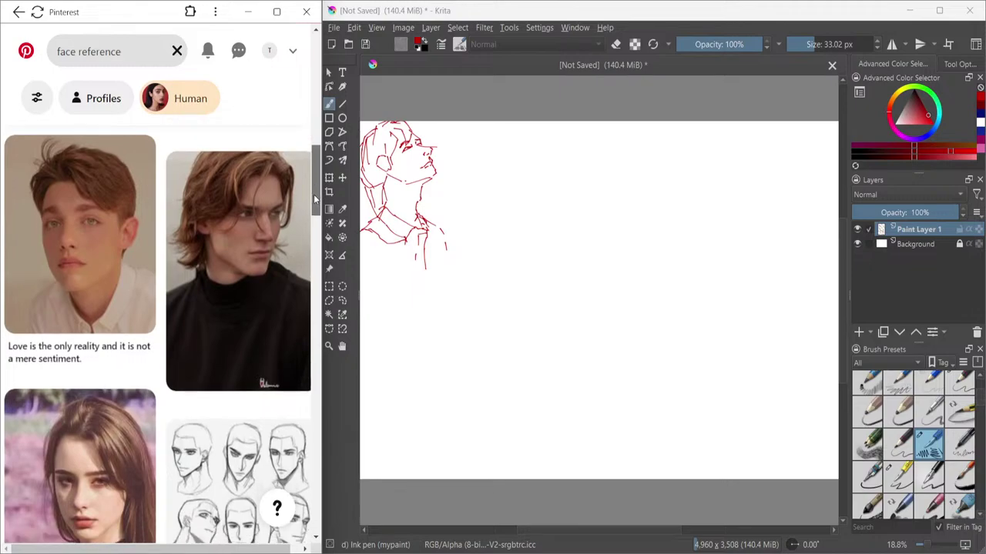
drag(313, 192, 313, 189)
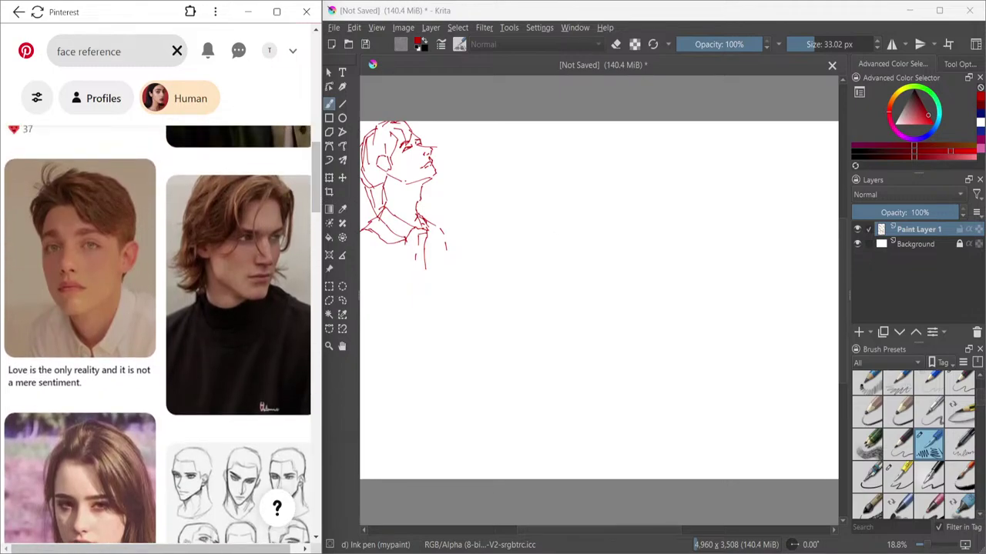
mouse_move(574, 189)
mouse_down()
mouse_move(587, 259)
mouse_move(606, 231)
mouse_move(600, 188)
mouse_move(582, 220)
mouse_up()
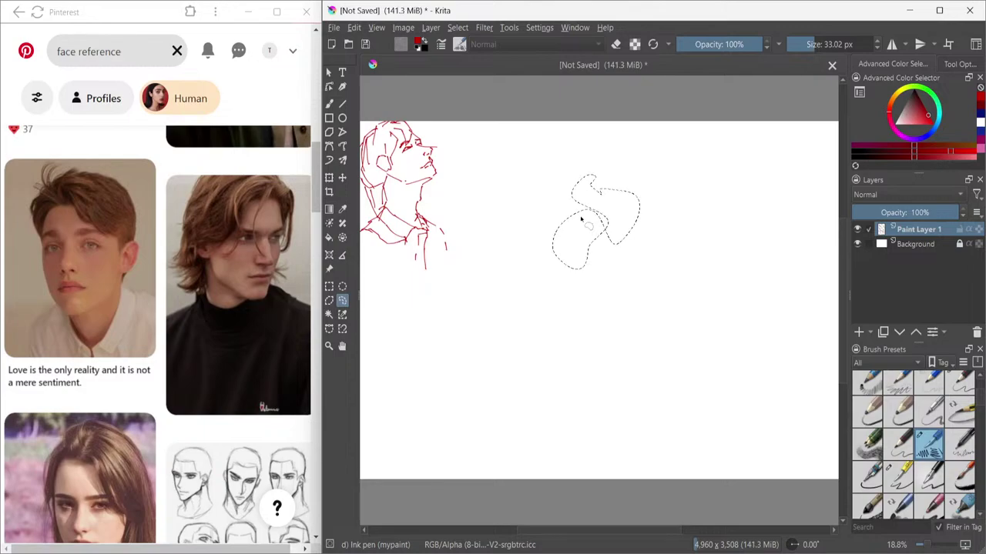
click(581, 220)
mouse_move(579, 199)
mouse_down()
mouse_move(597, 190)
mouse_move(601, 210)
mouse_move(590, 186)
mouse_up()
click(564, 182)
key(ctrl+z)
mouse_move(571, 166)
mouse_down()
mouse_move(590, 185)
mouse_move(590, 262)
mouse_up()
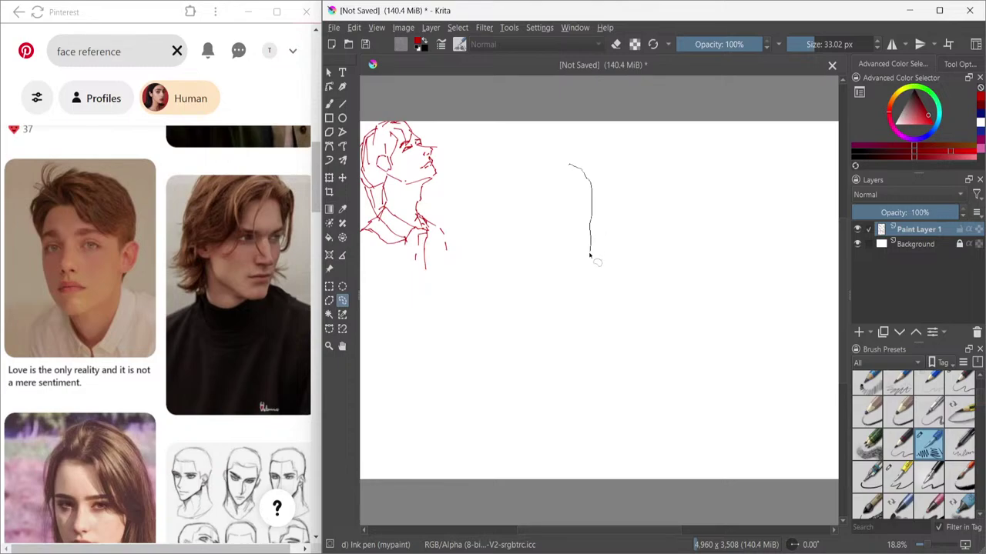
key(ctrl+z)
drag(557, 177, 570, 187)
key(ctrl+z)
mouse_move(536, 182)
mouse_down()
mouse_move(572, 214)
mouse_move(573, 268)
mouse_move(539, 319)
mouse_up()
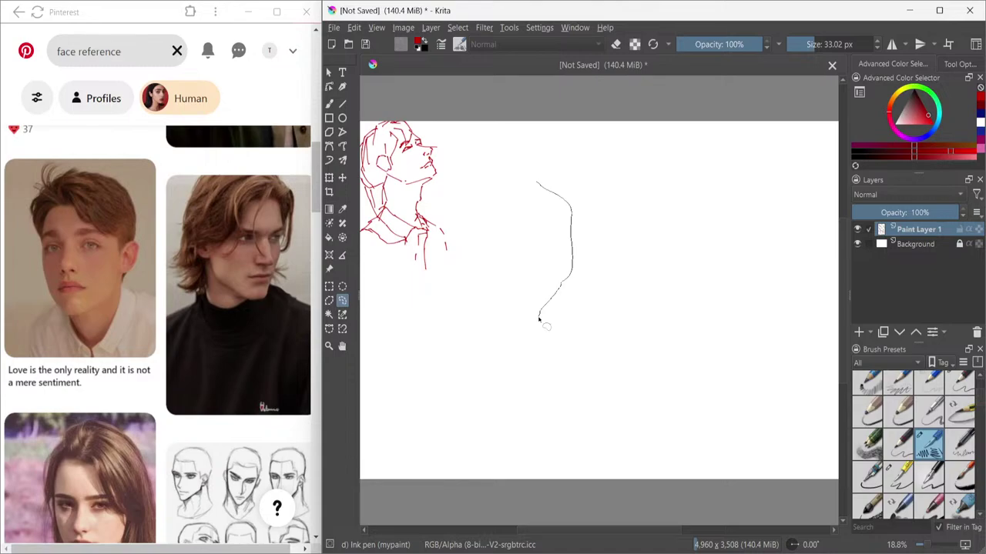
key(ctrl+z)
mouse_move(550, 185)
mouse_down()
mouse_move(568, 210)
mouse_move(582, 263)
mouse_move(560, 327)
mouse_up()
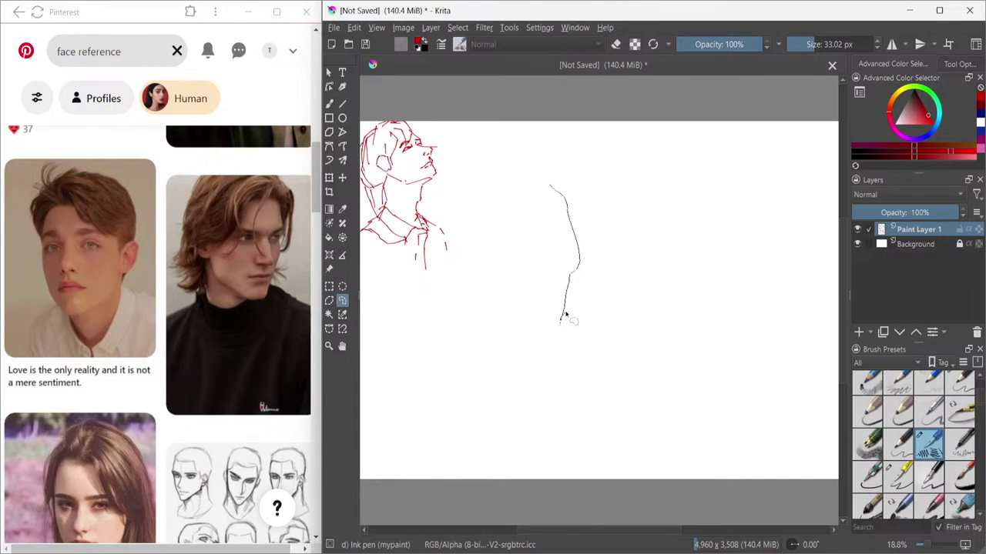
mouse_move(566, 313)
mouse_down()
mouse_move(627, 350)
mouse_move(625, 411)
mouse_move(527, 479)
mouse_move(425, 446)
mouse_move(413, 422)
mouse_move(407, 337)
mouse_move(475, 315)
mouse_move(480, 298)
mouse_move(468, 300)
mouse_up()
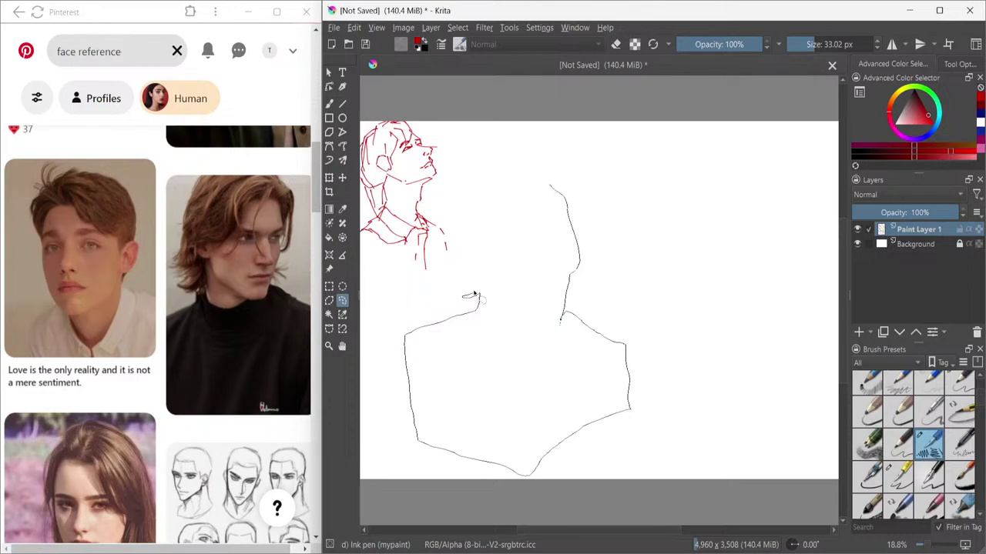
mouse_move(463, 293)
mouse_down()
mouse_move(456, 267)
mouse_move(482, 175)
mouse_move(512, 160)
mouse_move(550, 171)
mouse_move(569, 192)
mouse_up()
click(560, 322)
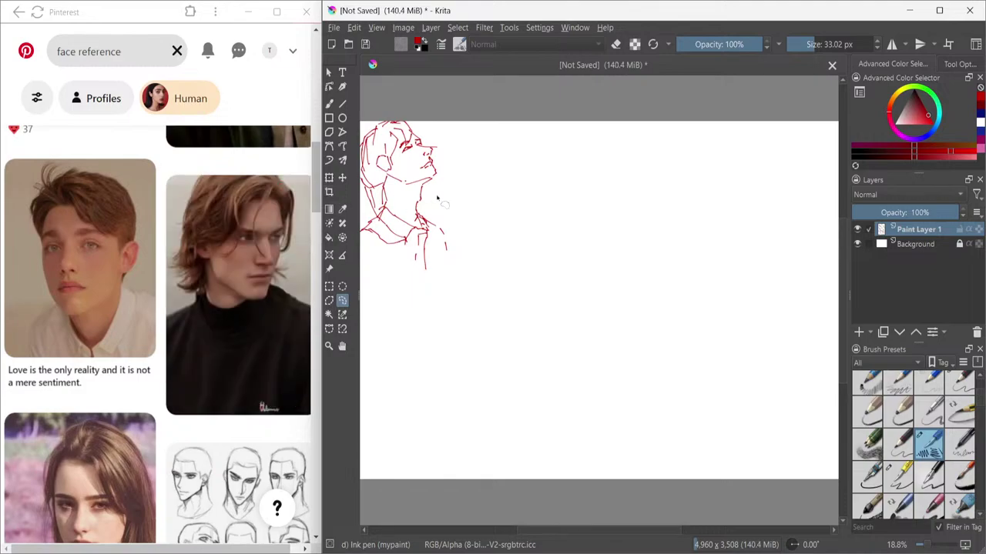
- Start a second head sketch mid-canvas with the front hair strand, the parting and a dashed outline of the crown and back hair
key(b)
drag(609, 215, 622, 265)
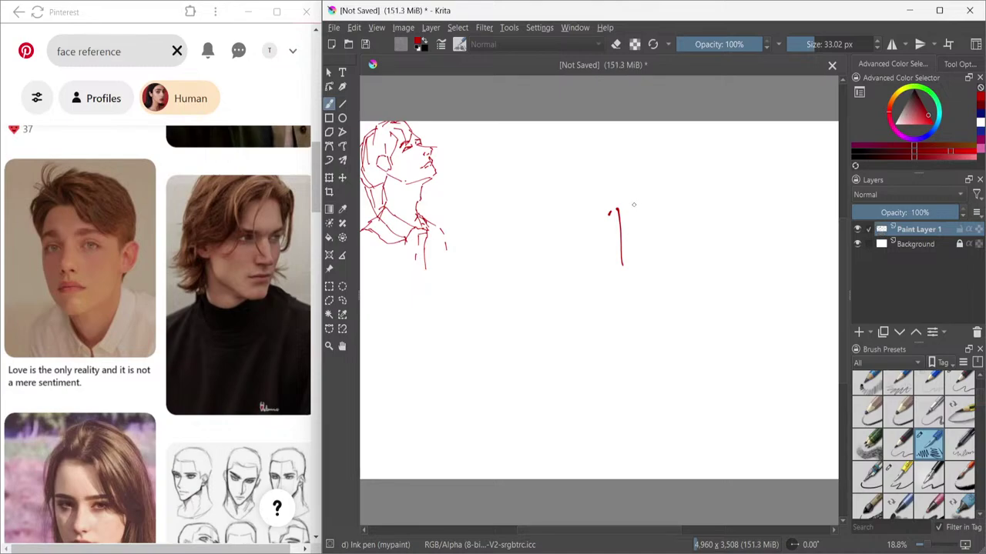
drag(621, 205, 616, 246)
drag(610, 221, 615, 214)
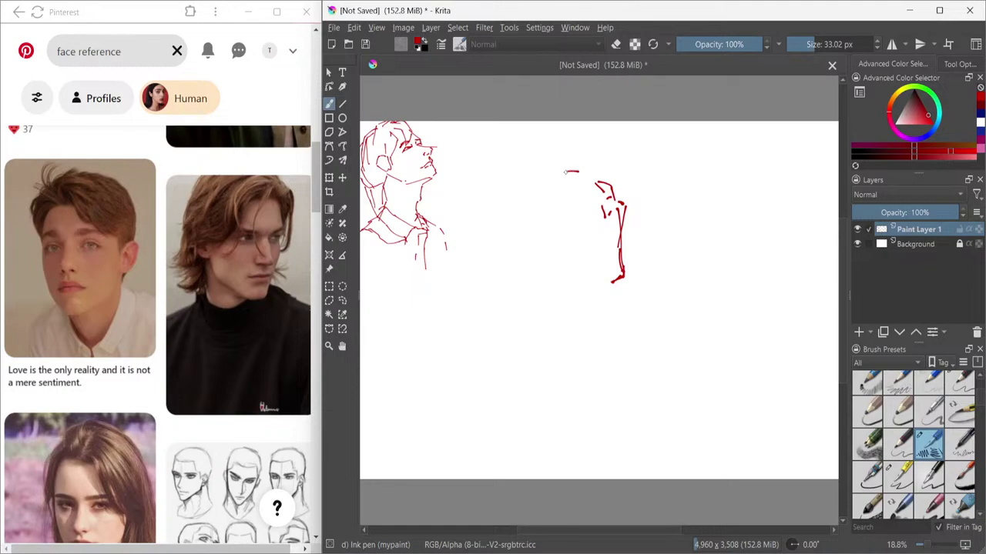
mouse_move(563, 172)
mouse_down()
mouse_move(521, 221)
mouse_move(508, 284)
mouse_move(487, 302)
mouse_up()
- Draw the swept side strands from the parting of the second head, plus the inner hair lines and the ear
drag(605, 214, 569, 216)
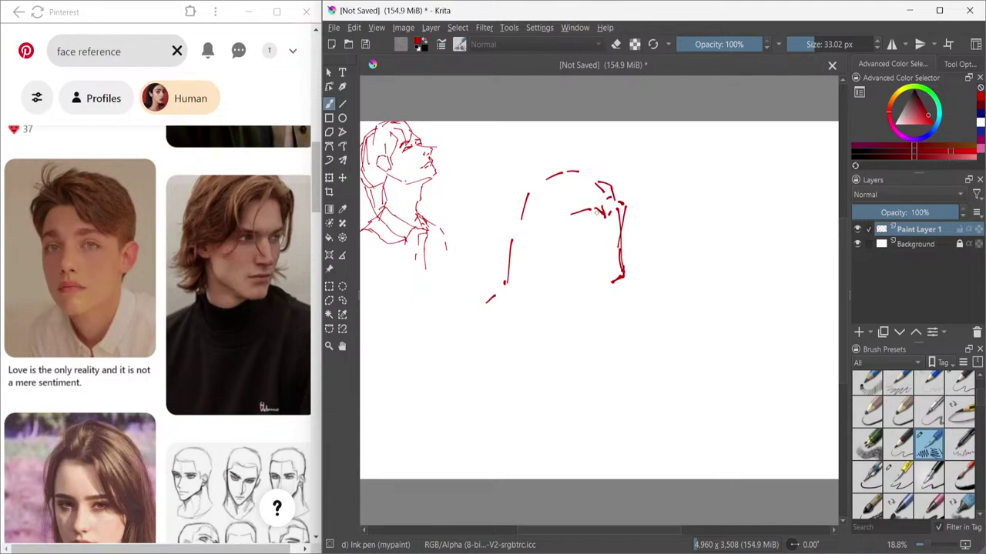
drag(599, 210, 558, 271)
drag(566, 221, 553, 266)
drag(583, 218, 558, 244)
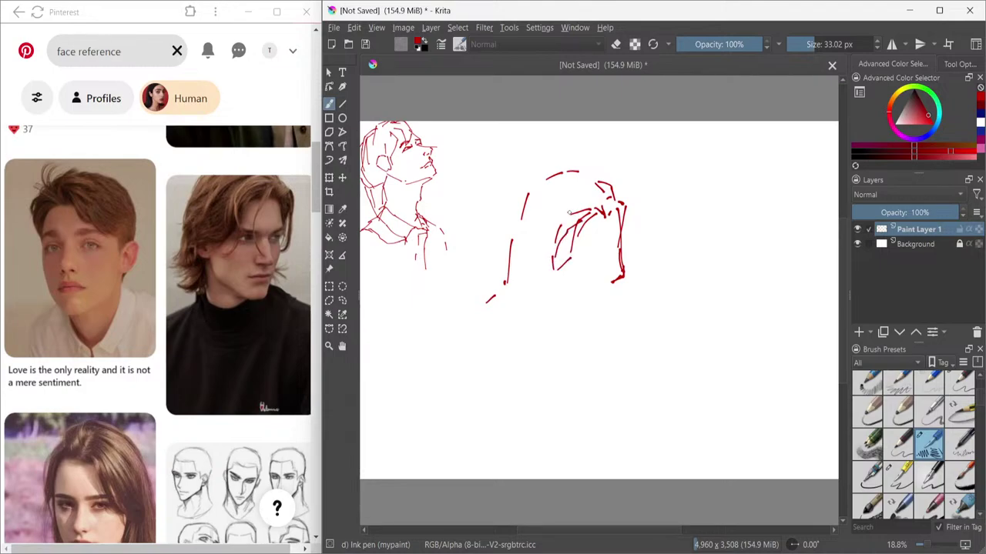
mouse_move(583, 183)
mouse_down()
mouse_move(603, 202)
mouse_move(544, 219)
mouse_move(526, 263)
mouse_move(538, 289)
mouse_up()
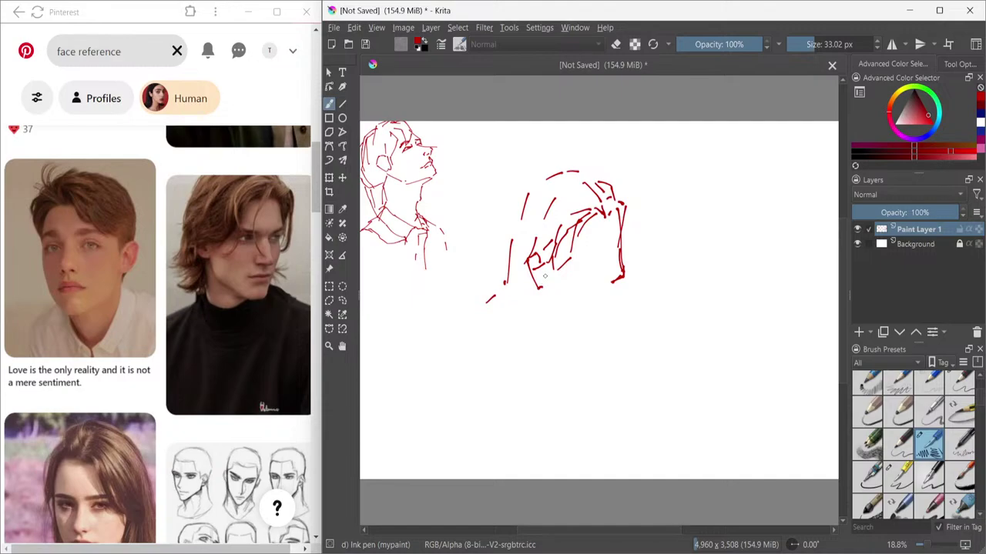
- Outline the jaw, chin and far cheek of the second head and add the neck with its turtleneck collar
mouse_move(544, 280)
mouse_down()
mouse_move(549, 295)
mouse_move(591, 324)
mouse_up()
drag(616, 220, 600, 315)
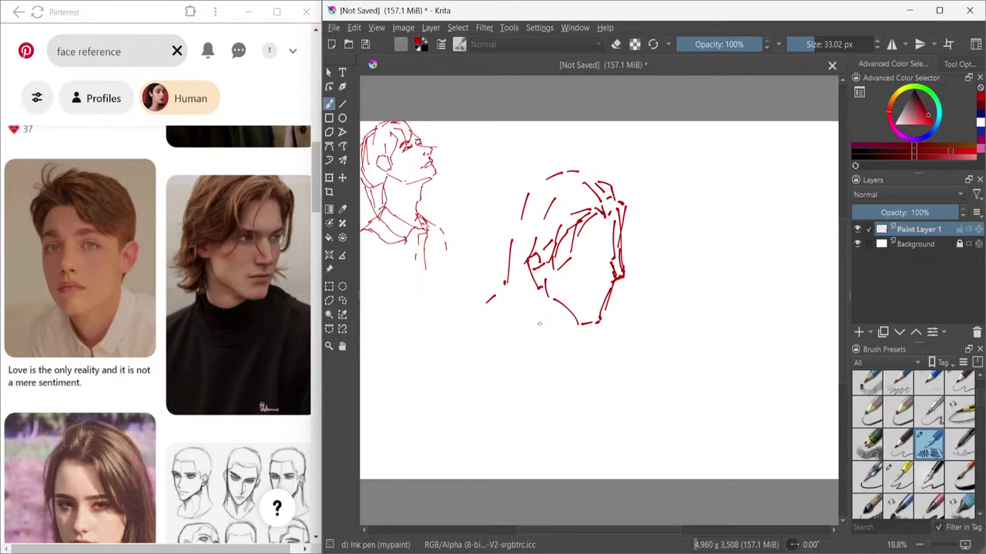
mouse_move(532, 302)
mouse_down()
mouse_move(522, 342)
mouse_move(550, 352)
mouse_up()
- Add the nose, eyes and brows to the second face and strengthen the hairline around the forehead
drag(594, 261, 599, 286)
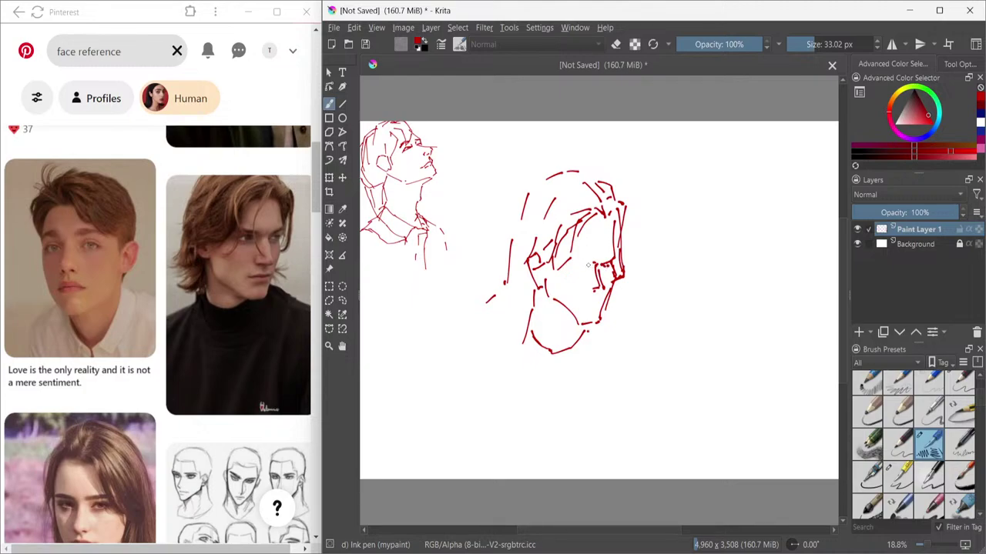
drag(585, 264, 565, 264)
drag(609, 218, 569, 251)
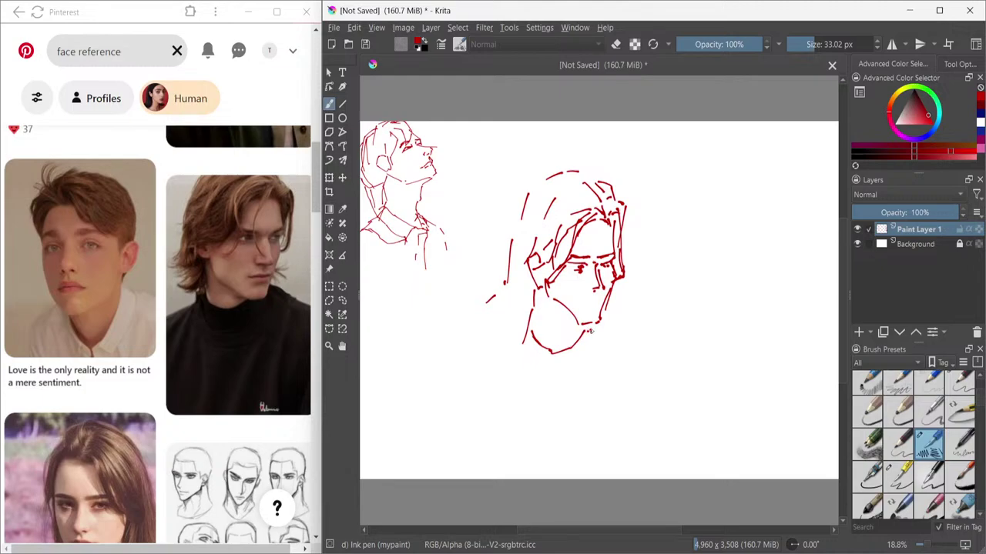
- Close the turtleneck collar of the second figure and add both shoulder lines and the flicked hair ends at the nape
mouse_move(592, 331)
mouse_down()
mouse_move(567, 359)
mouse_move(539, 358)
mouse_up()
mouse_move(533, 317)
mouse_down()
mouse_move(510, 330)
mouse_move(515, 342)
mouse_move(497, 337)
mouse_move(458, 373)
mouse_up()
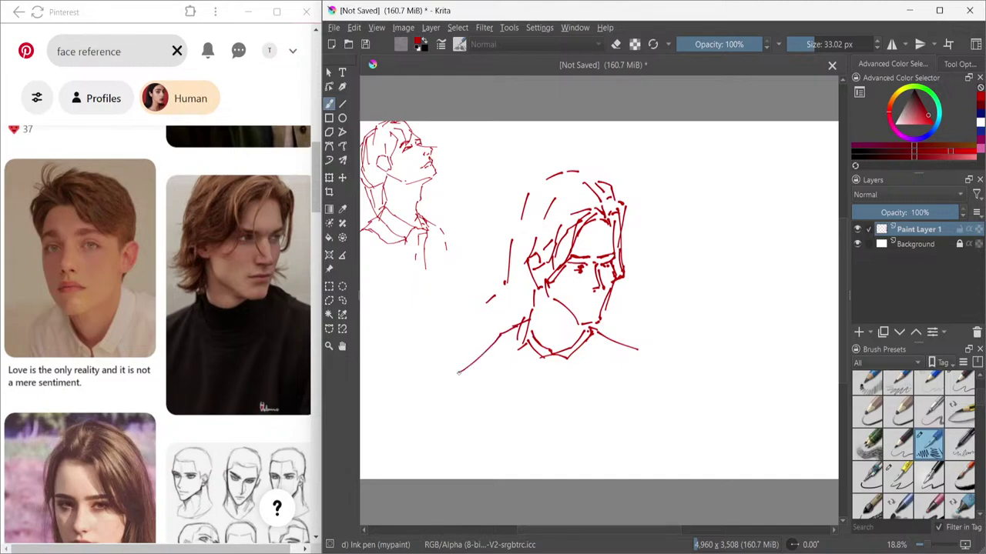
mouse_move(520, 277)
mouse_down()
mouse_move(512, 298)
mouse_move(543, 293)
mouse_move(539, 319)
mouse_up()
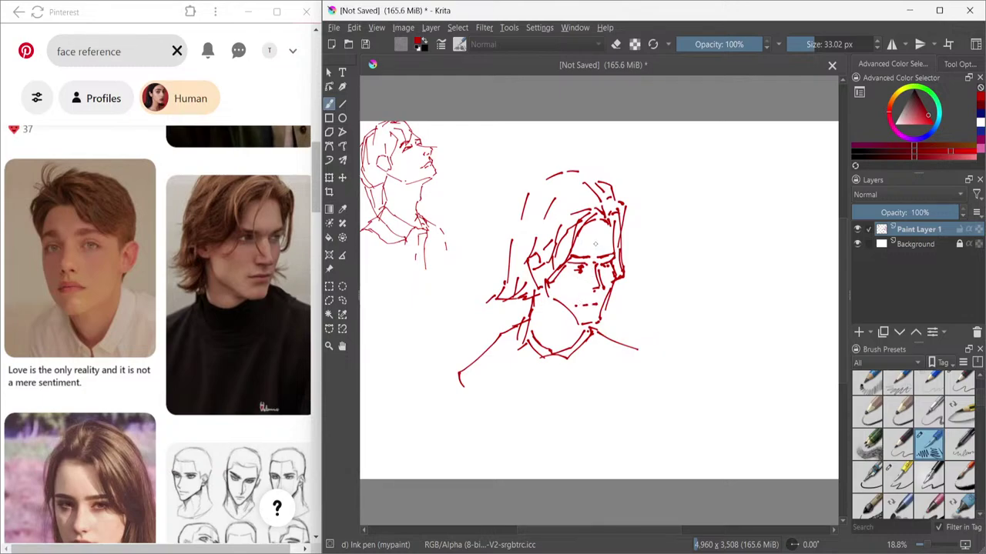
- Add the forehead plane and inner brow lines to the second head, join its crown and back hair outline, and mark the jaw plane
drag(584, 221, 590, 253)
drag(573, 266, 583, 270)
drag(513, 230, 509, 259)
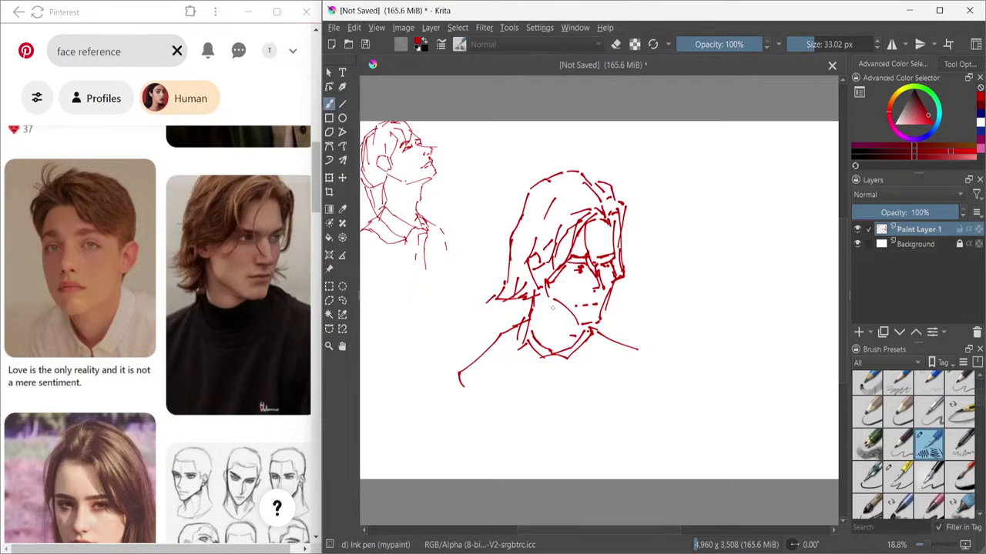
drag(552, 308, 559, 329)
- Lasso the second head, shrink it, move it beside the first head along the canvas's upper edge, and clear the selection
click(342, 300)
mouse_move(478, 182)
mouse_down()
mouse_move(417, 333)
mouse_move(439, 415)
mouse_move(520, 414)
mouse_move(666, 384)
mouse_move(691, 316)
mouse_move(664, 304)
mouse_move(684, 229)
mouse_move(625, 181)
mouse_move(556, 154)
mouse_move(467, 207)
mouse_up()
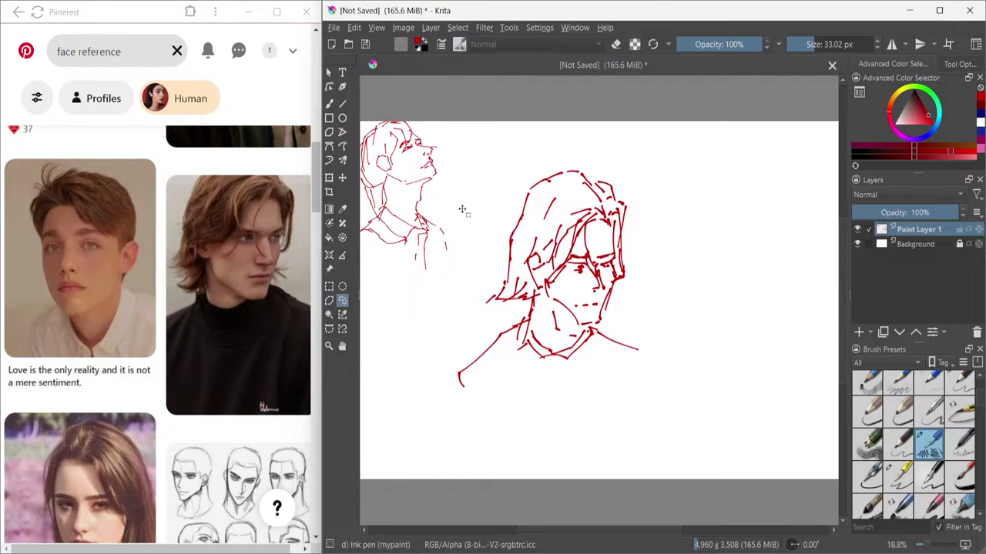
key(t)
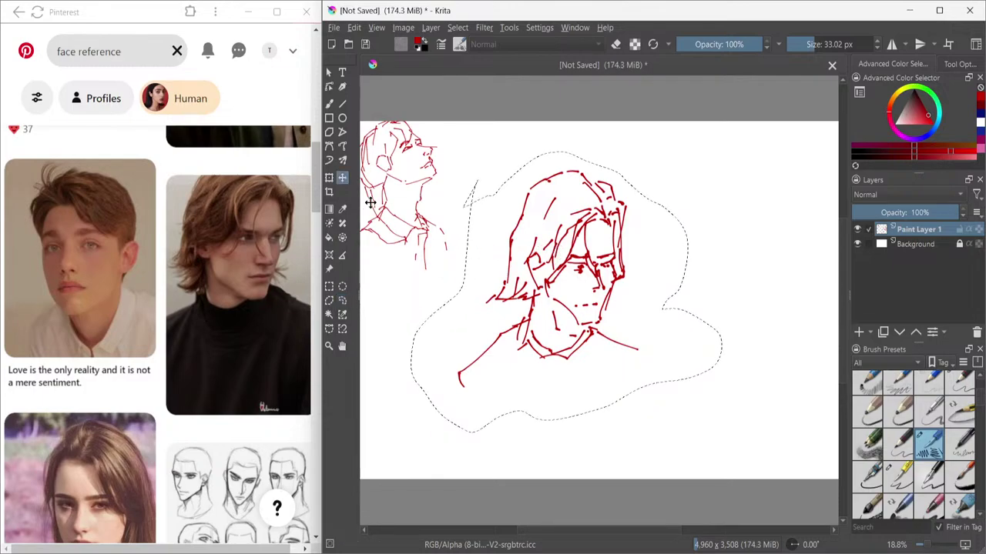
click(329, 177)
drag(721, 152, 640, 215)
drag(565, 311, 526, 214)
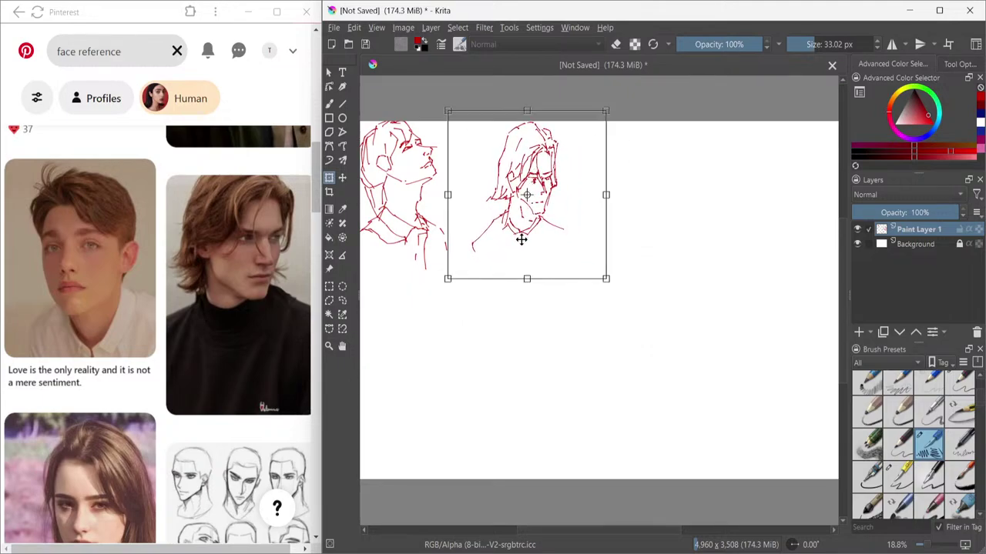
key(Return)
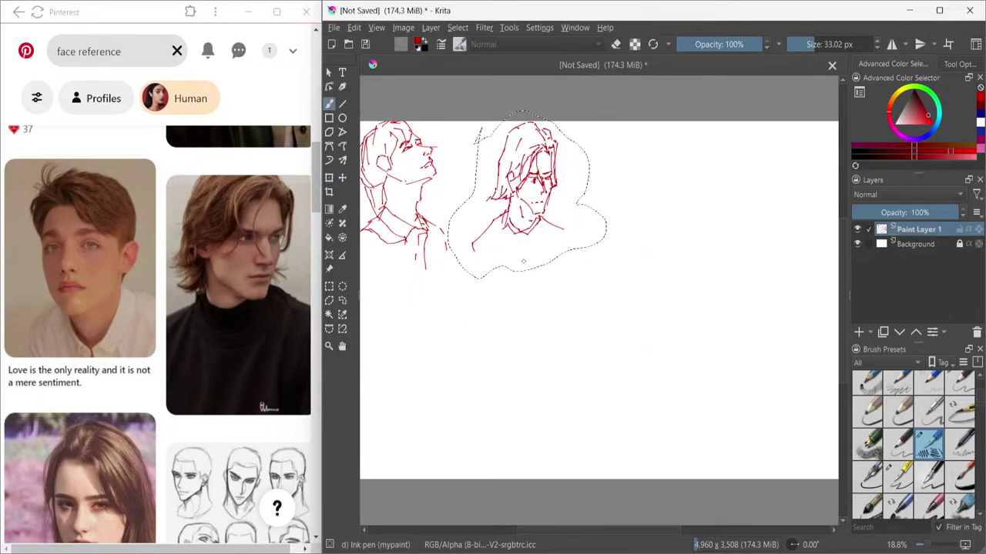
key(b)
key(ctrl+shift+a)
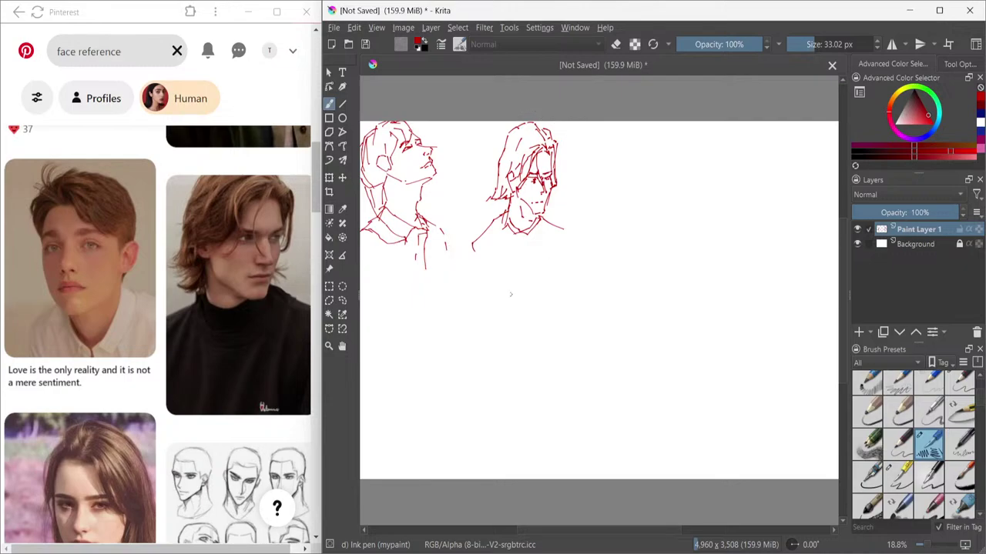
- Start a third head from the photo of the long-haired woman in a choker, drawing the hair swirl at the parting and the far-side strand
scroll(255, 293, down, 4)
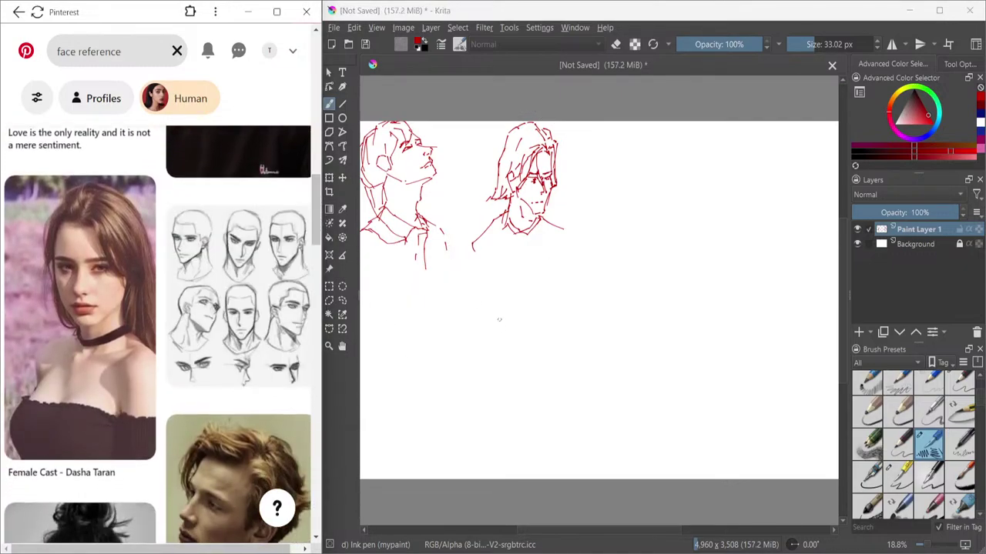
click(539, 282)
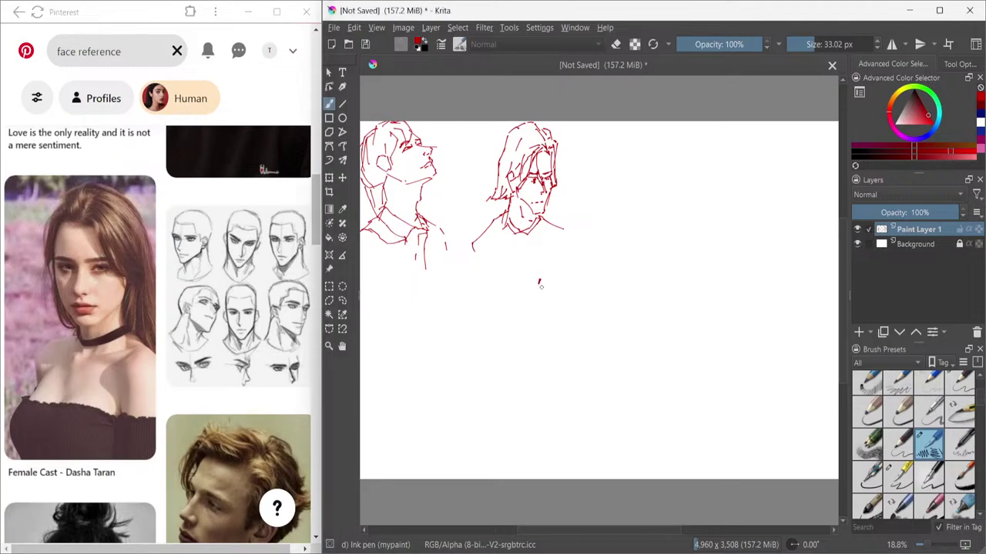
mouse_move(608, 253)
mouse_down()
mouse_move(593, 283)
mouse_move(572, 283)
mouse_move(596, 277)
mouse_move(617, 253)
mouse_move(591, 243)
mouse_move(583, 260)
mouse_move(599, 271)
mouse_move(581, 269)
mouse_move(600, 263)
mouse_move(571, 277)
mouse_move(568, 268)
mouse_move(556, 352)
mouse_up()
mouse_move(575, 286)
mouse_down()
mouse_move(561, 297)
mouse_move(563, 353)
mouse_up()
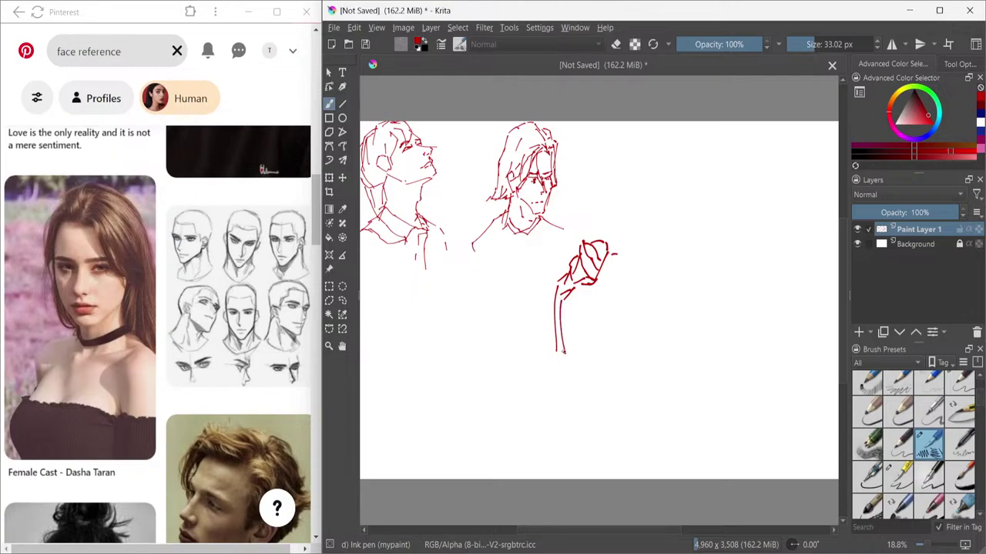
mouse_move(561, 306)
mouse_down()
mouse_move(552, 349)
mouse_move(567, 396)
mouse_up()
drag(557, 349, 574, 402)
- Draw the near-side hair of the third head: the strands falling from the parting, the crown dashes and the long outer contour
mouse_move(595, 288)
mouse_down()
mouse_move(613, 293)
mouse_move(593, 290)
mouse_move(640, 329)
mouse_move(667, 389)
mouse_up()
drag(639, 333, 668, 389)
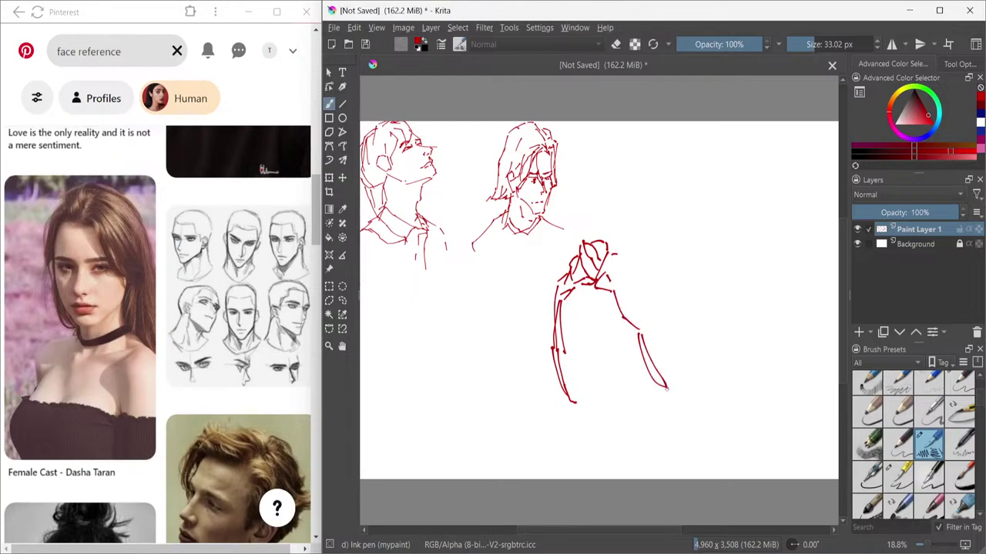
drag(633, 293, 642, 326)
mouse_move(616, 246)
mouse_down()
mouse_move(638, 242)
mouse_move(613, 224)
mouse_move(663, 250)
mouse_move(709, 396)
mouse_up()
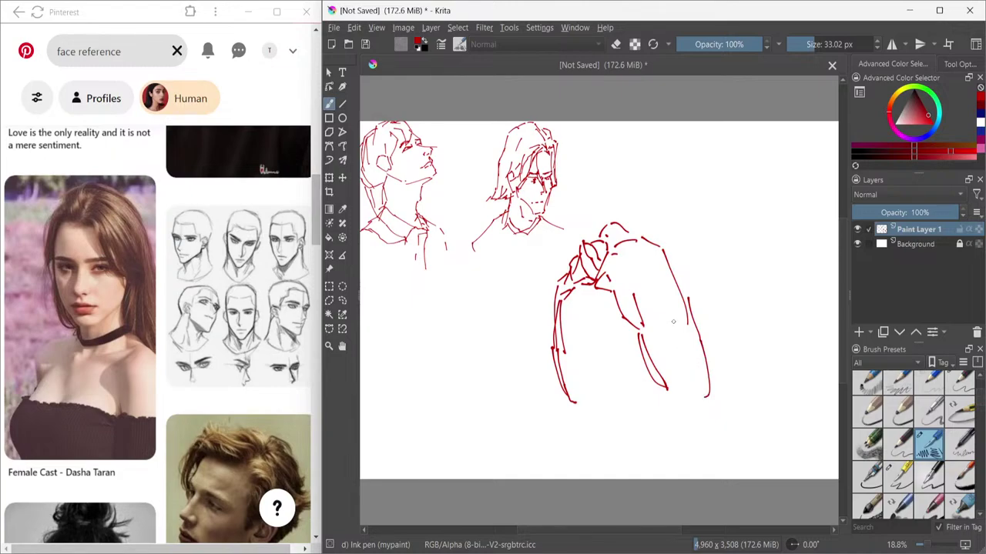
drag(624, 266, 673, 350)
drag(653, 275, 676, 380)
drag(688, 340, 700, 414)
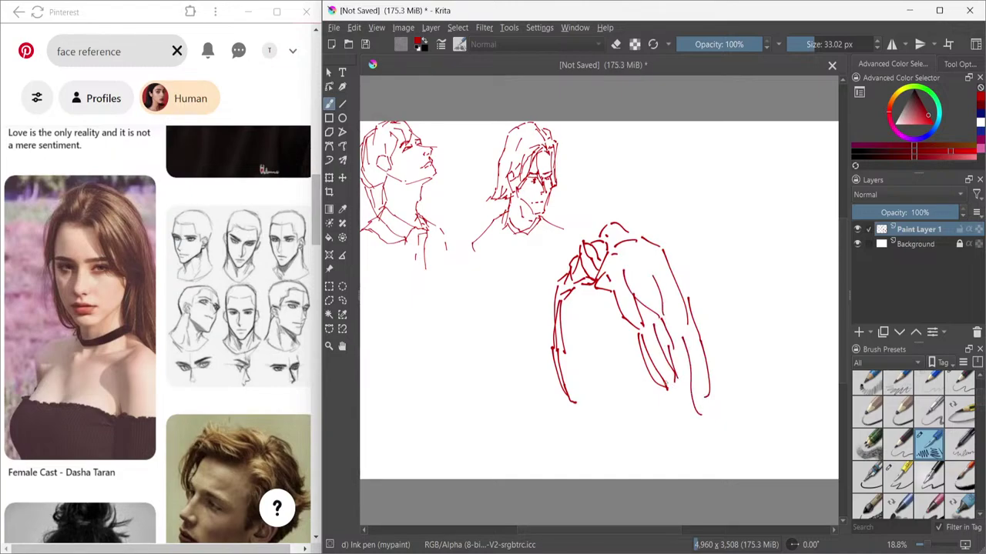
- Outline the third head's cheeks, jaw and chin, and draw the nose, eyes and brows
drag(644, 367, 653, 398)
mouse_move(566, 307)
mouse_down()
mouse_move(563, 354)
mouse_move(581, 412)
mouse_move(589, 416)
mouse_move(634, 385)
mouse_up()
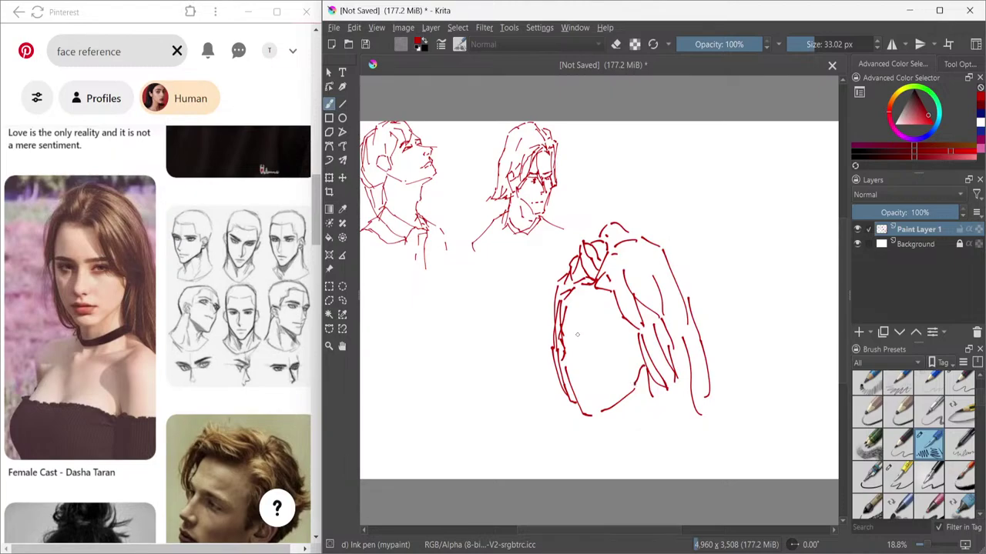
drag(582, 345, 570, 374)
drag(594, 348, 612, 343)
drag(596, 345, 615, 343)
drag(594, 333, 613, 334)
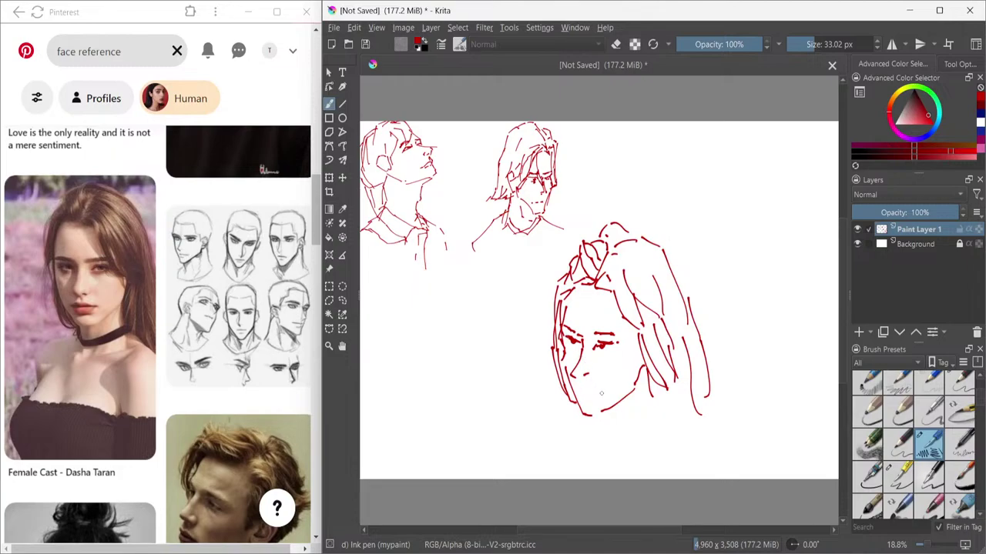
- Add the mouth to the third face and draw the neck, shoulders, collarbone and upper arm marks
mouse_move(586, 390)
mouse_down()
mouse_move(645, 409)
mouse_move(647, 428)
mouse_up()
drag(646, 374, 655, 431)
mouse_move(603, 414)
mouse_down()
mouse_move(602, 437)
mouse_move(542, 443)
mouse_move(538, 452)
mouse_up()
mouse_move(647, 408)
mouse_down()
mouse_move(692, 448)
mouse_move(630, 444)
mouse_up()
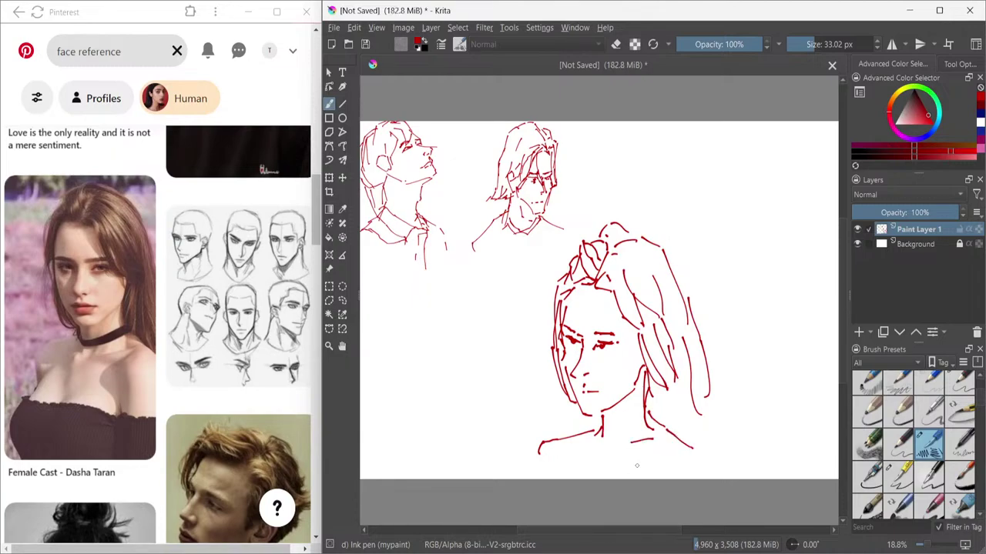
mouse_move(642, 462)
mouse_down()
mouse_move(693, 454)
mouse_move(697, 476)
mouse_up()
- Extend the third head's hair down to the shoulders on both sides of the neck
mouse_move(653, 392)
mouse_down()
mouse_move(656, 417)
mouse_move(671, 429)
mouse_up()
mouse_move(707, 392)
mouse_down()
mouse_move(709, 425)
mouse_move(688, 448)
mouse_up()
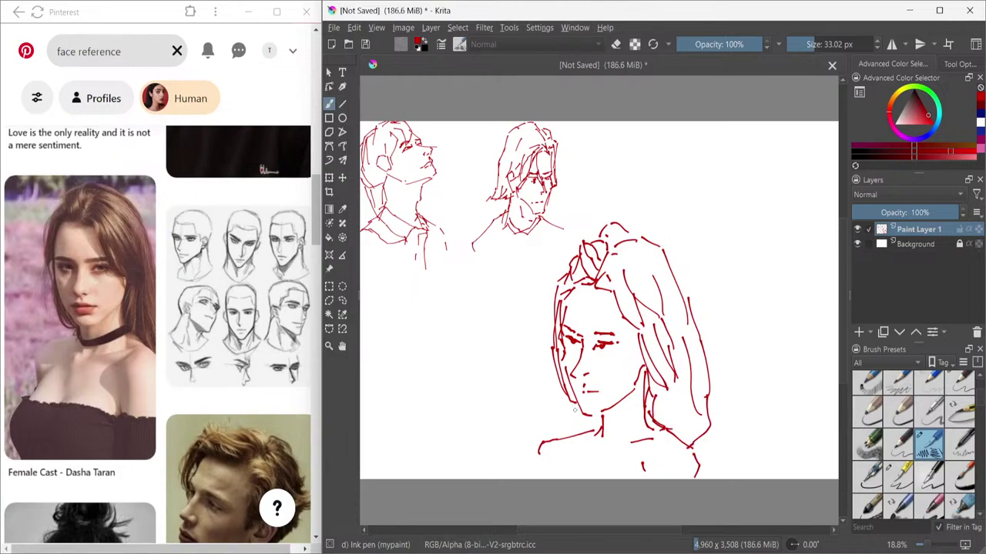
mouse_move(557, 388)
mouse_down()
mouse_move(560, 423)
mouse_move(593, 436)
mouse_up()
drag(561, 386, 595, 426)
- Strengthen the hairline around the third head's forehead and close the outer contour of the hair over the crown
mouse_move(591, 286)
mouse_down()
mouse_move(618, 312)
mouse_move(577, 287)
mouse_move(564, 311)
mouse_up()
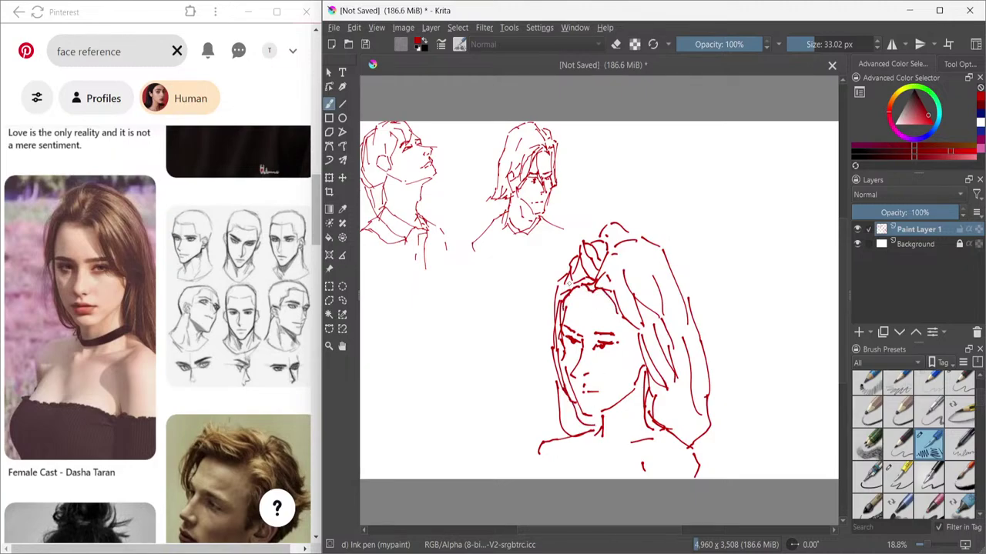
drag(571, 248, 559, 285)
mouse_move(590, 231)
mouse_down()
mouse_move(656, 242)
mouse_move(674, 267)
mouse_up()
mouse_move(630, 234)
mouse_down()
mouse_move(665, 234)
mouse_move(691, 308)
mouse_up()
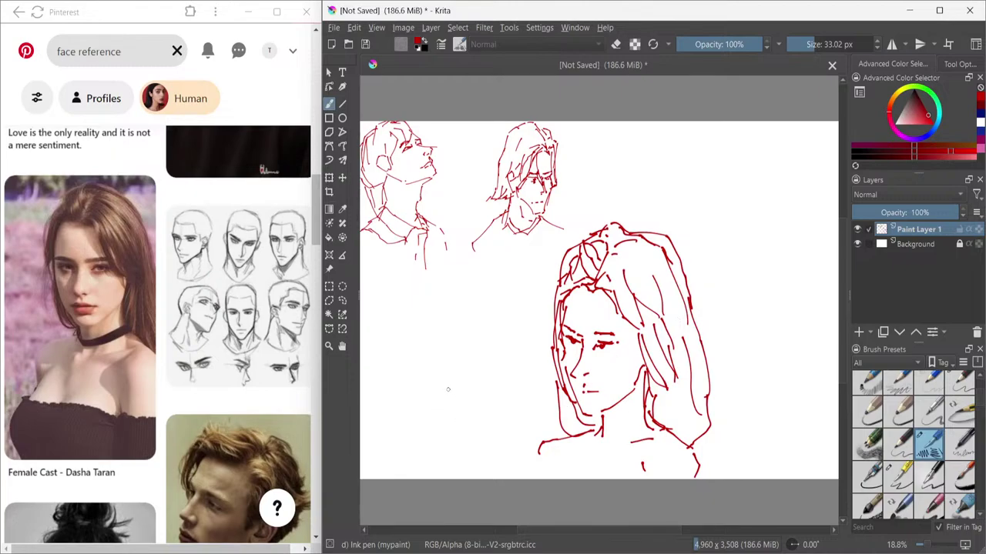
- Lasso the third head, shrink it, place it beside the second head along the canvas's upper edge, and return to the brush
click(342, 301)
mouse_move(519, 266)
mouse_down()
mouse_move(511, 456)
mouse_move(622, 504)
mouse_move(734, 480)
mouse_move(754, 371)
mouse_move(739, 258)
mouse_move(671, 213)
mouse_move(611, 215)
mouse_move(539, 250)
mouse_move(494, 316)
mouse_up()
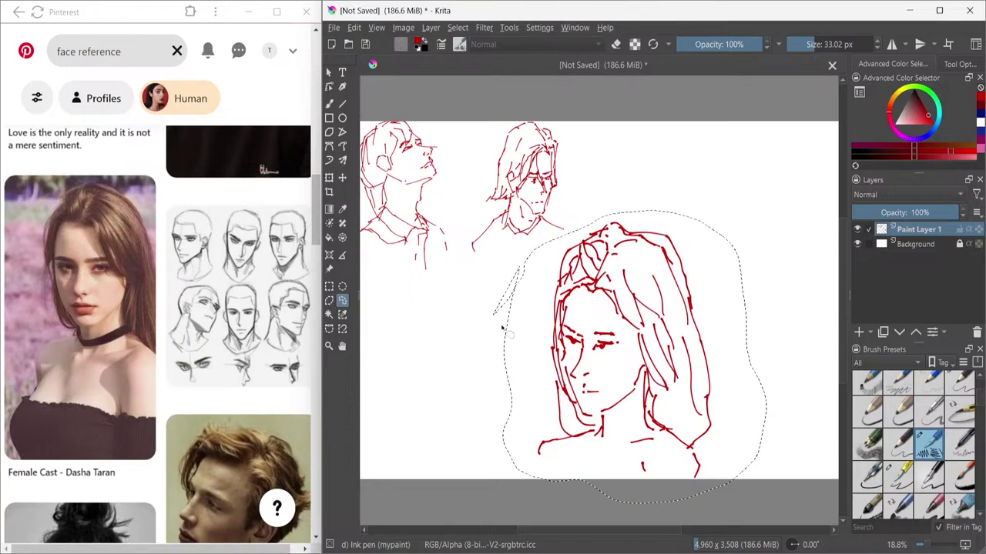
click(329, 178)
mouse_move(762, 209)
mouse_down()
mouse_move(687, 268)
mouse_move(699, 270)
mouse_up()
drag(653, 330, 660, 190)
drag(640, 125, 639, 145)
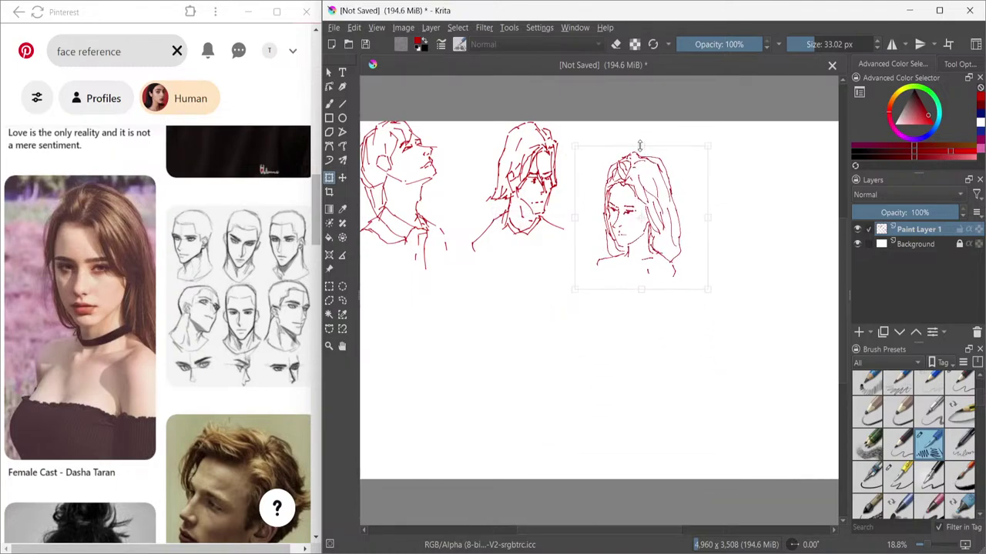
drag(637, 179, 633, 148)
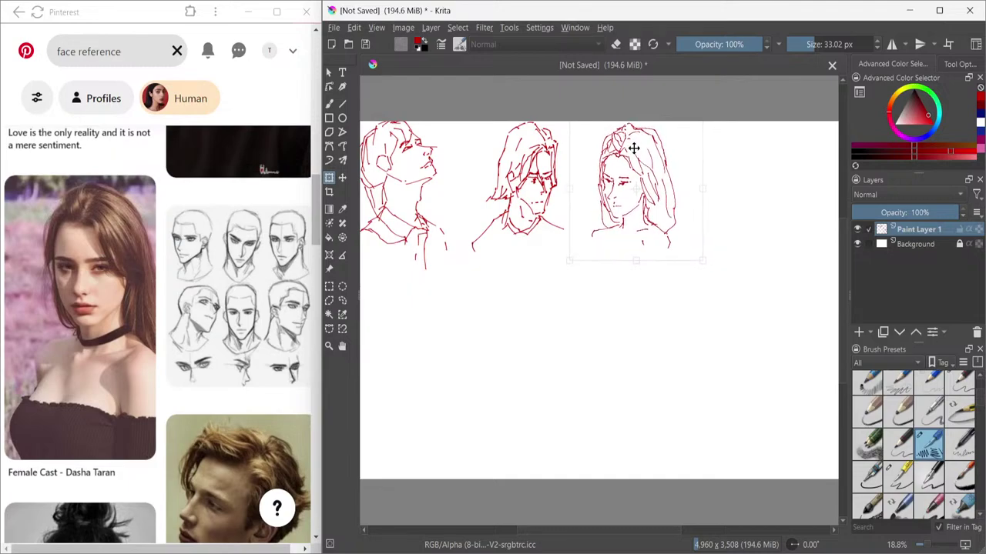
key(b)
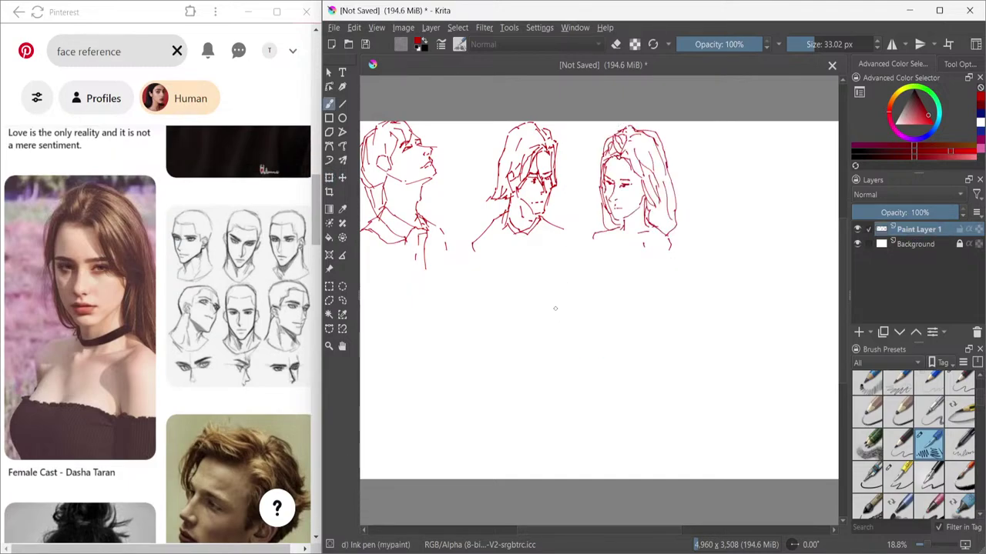
mouse_move(544, 309)
mouse_down()
mouse_move(508, 320)
mouse_move(539, 350)
mouse_up()
key(ctrl+z)
drag(575, 266, 538, 297)
drag(531, 300, 541, 322)
key(ctrl+z)
- Start a fourth head below the second from the photo of the woman with a bun, drawing the hairline, ears, jaw and chin
scroll(315, 256, down, 4)
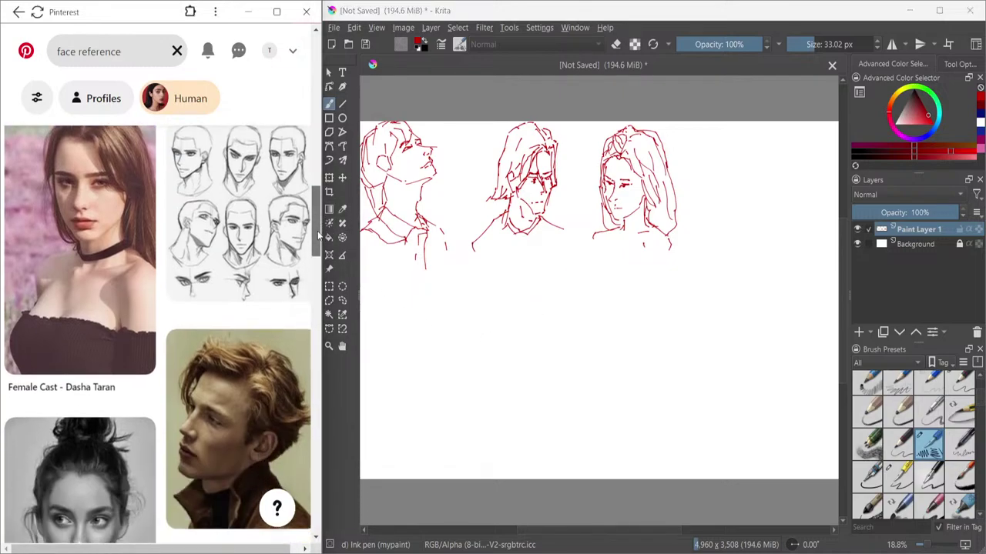
scroll(315, 255, down, 1)
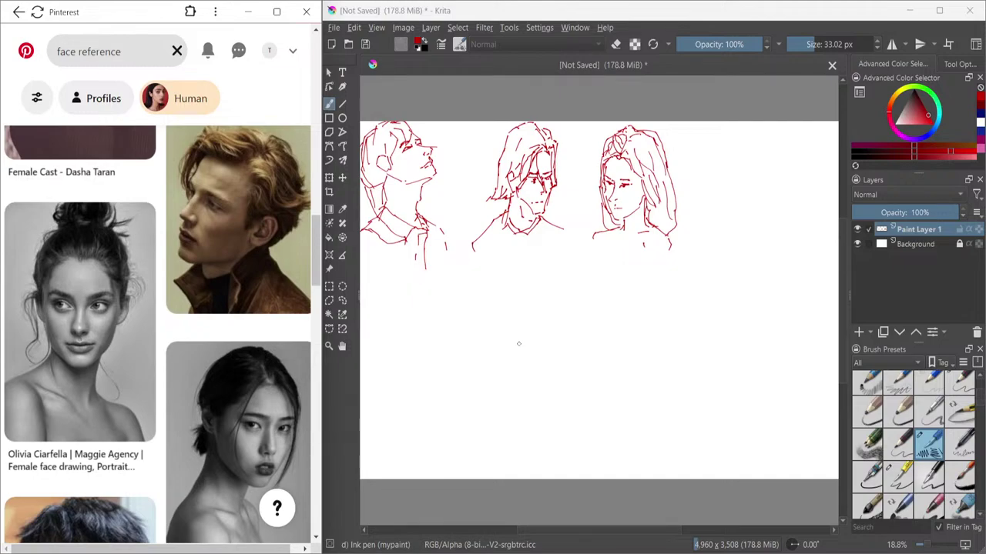
mouse_move(516, 337)
mouse_down()
mouse_move(574, 333)
mouse_move(558, 334)
mouse_move(584, 374)
mouse_up()
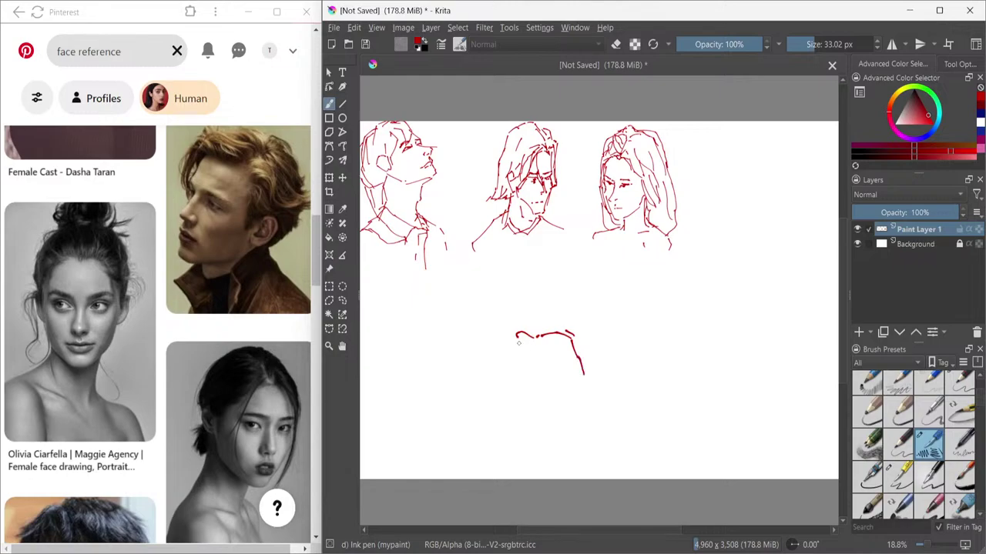
drag(516, 336, 498, 373)
mouse_move(493, 373)
mouse_down()
mouse_move(521, 438)
mouse_move(549, 445)
mouse_up()
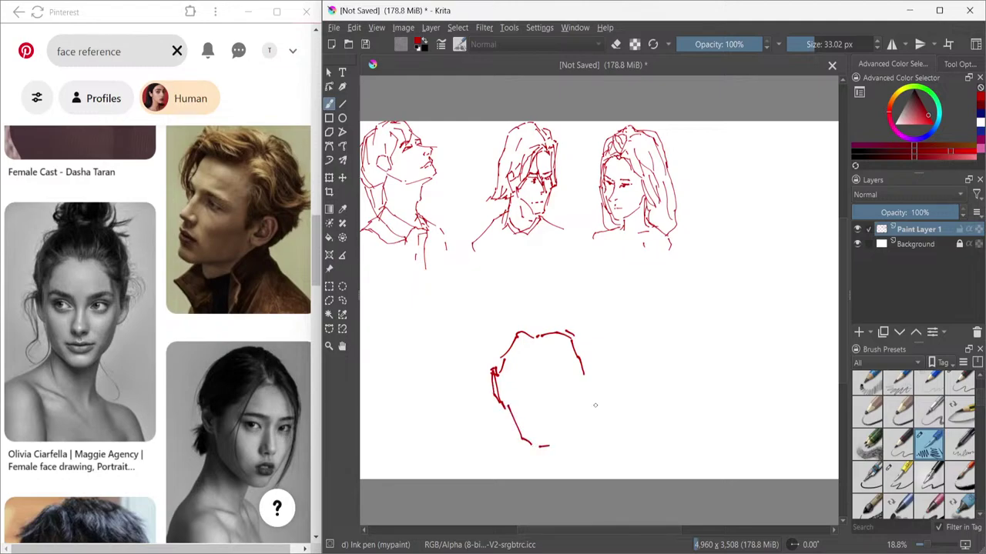
drag(589, 407, 556, 443)
drag(579, 404, 551, 445)
mouse_move(582, 370)
mouse_down()
mouse_move(593, 381)
mouse_move(581, 403)
mouse_up()
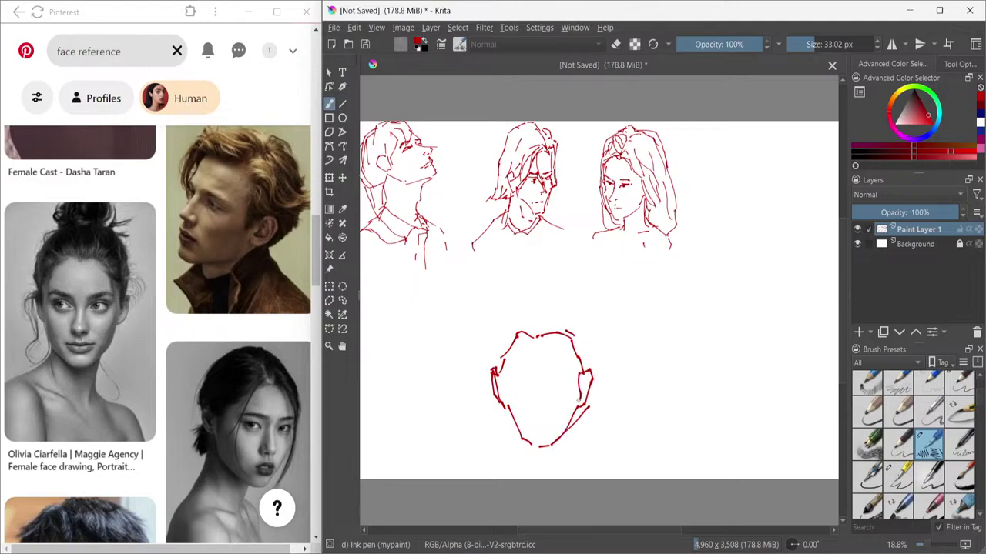
- Draw the nose, eyes and mouth of the fourth face
drag(537, 377, 536, 403)
mouse_move(548, 383)
mouse_down()
mouse_move(572, 378)
mouse_move(559, 387)
mouse_move(524, 381)
mouse_up()
drag(539, 420, 555, 421)
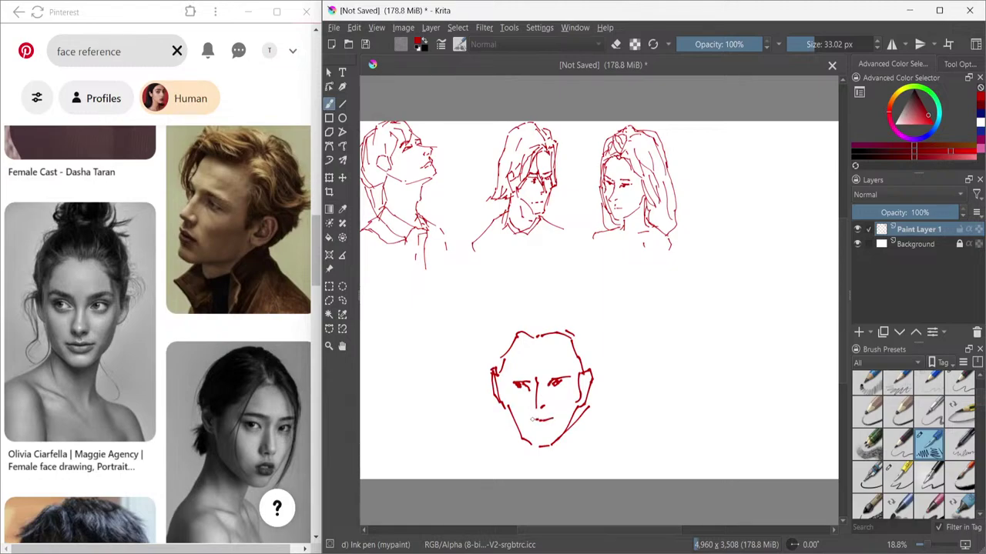
- Outline the fourth head's crown and the large bun on top, with loose strands flicking out at both sides of its base
mouse_move(560, 311)
mouse_down()
mouse_move(585, 327)
mouse_move(593, 369)
mouse_up()
mouse_move(555, 311)
mouse_down()
mouse_move(521, 306)
mouse_move(495, 329)
mouse_move(490, 363)
mouse_up()
mouse_move(529, 298)
mouse_down()
mouse_move(518, 302)
mouse_move(535, 260)
mouse_move(511, 292)
mouse_up()
mouse_move(537, 261)
mouse_down()
mouse_move(572, 270)
mouse_move(570, 308)
mouse_move(595, 306)
mouse_up()
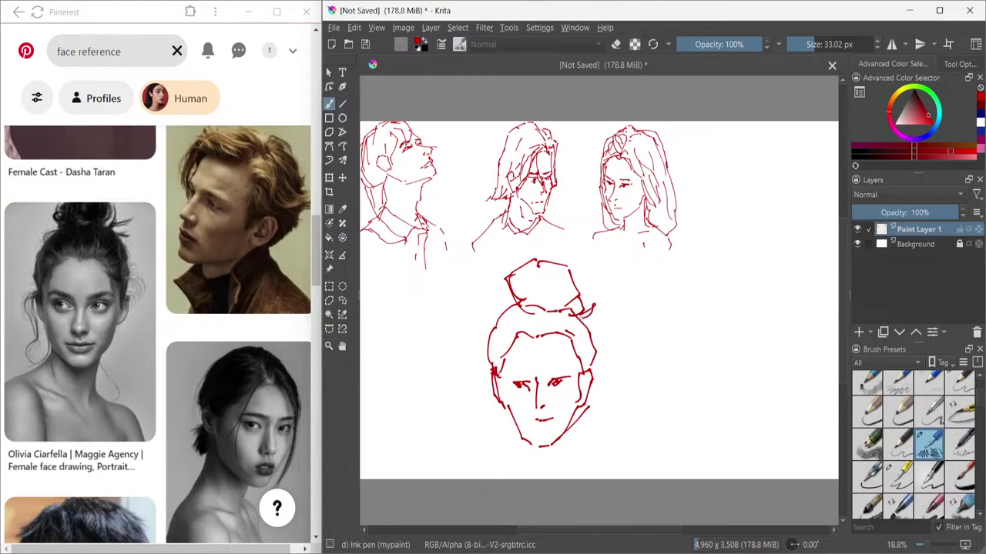
drag(523, 306, 499, 314)
- Add the brows to the fourth face, draw the neck and shoulder line, and reinforce the mouth
drag(569, 367, 509, 369)
drag(506, 373, 564, 373)
mouse_move(514, 435)
mouse_down()
mouse_move(518, 458)
mouse_move(509, 463)
mouse_up()
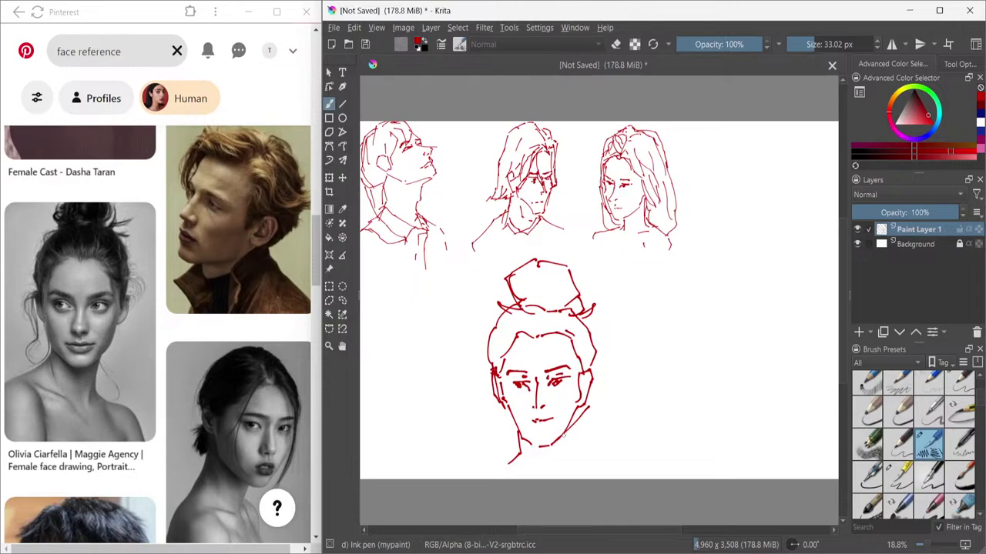
mouse_move(562, 441)
mouse_down()
mouse_move(569, 469)
mouse_move(488, 477)
mouse_up()
drag(533, 422, 553, 419)
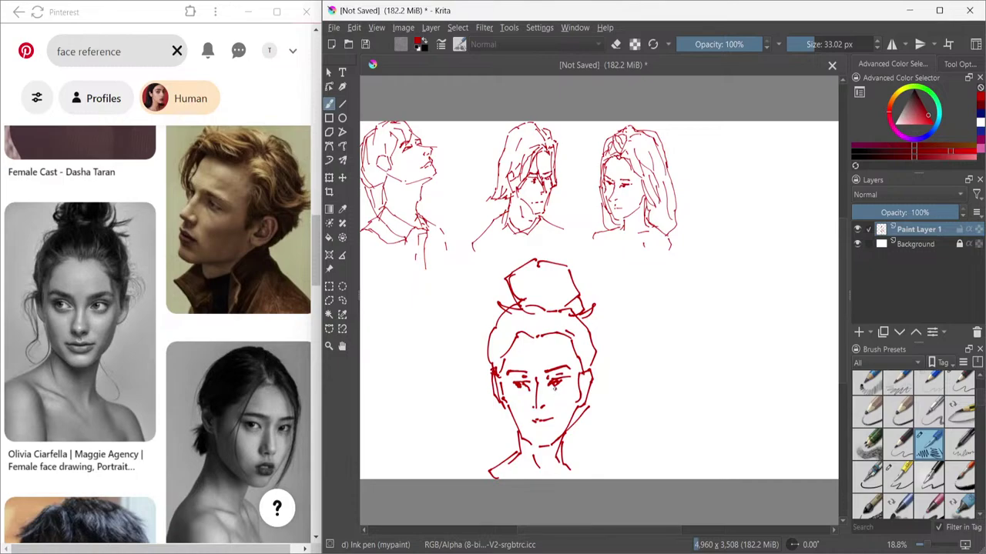
- Detail the fourth head with an eye accent, inner ear line, curved strands inside the bun and locks swept back from the forehead
click(556, 387)
drag(584, 381, 585, 394)
mouse_move(536, 308)
mouse_down()
mouse_move(552, 297)
mouse_move(580, 319)
mouse_move(519, 303)
mouse_up()
mouse_move(542, 264)
mouse_down()
mouse_move(531, 284)
mouse_move(558, 294)
mouse_move(539, 296)
mouse_move(583, 288)
mouse_move(586, 311)
mouse_up()
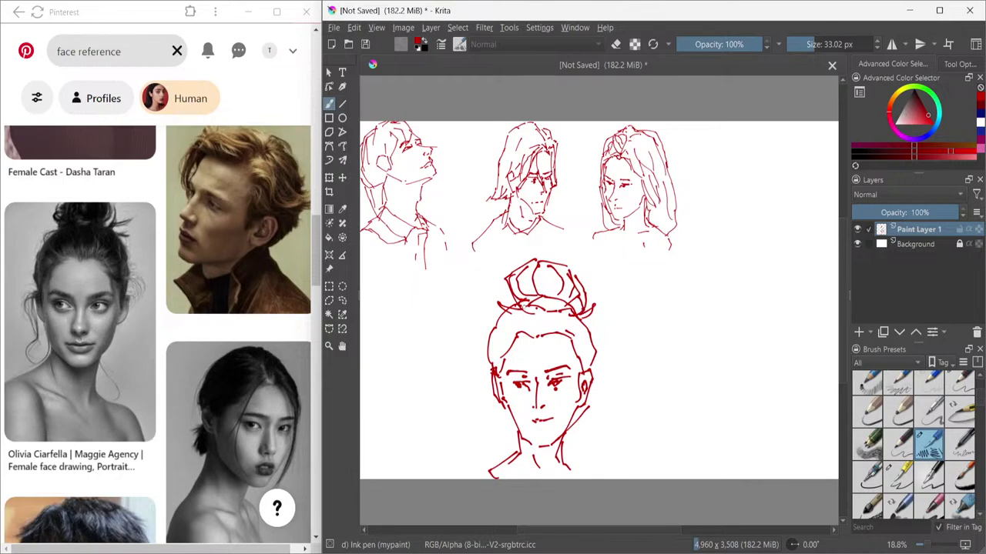
mouse_move(521, 300)
mouse_down()
mouse_move(536, 336)
mouse_move(555, 315)
mouse_move(545, 299)
mouse_move(497, 338)
mouse_move(517, 349)
mouse_move(494, 330)
mouse_up()
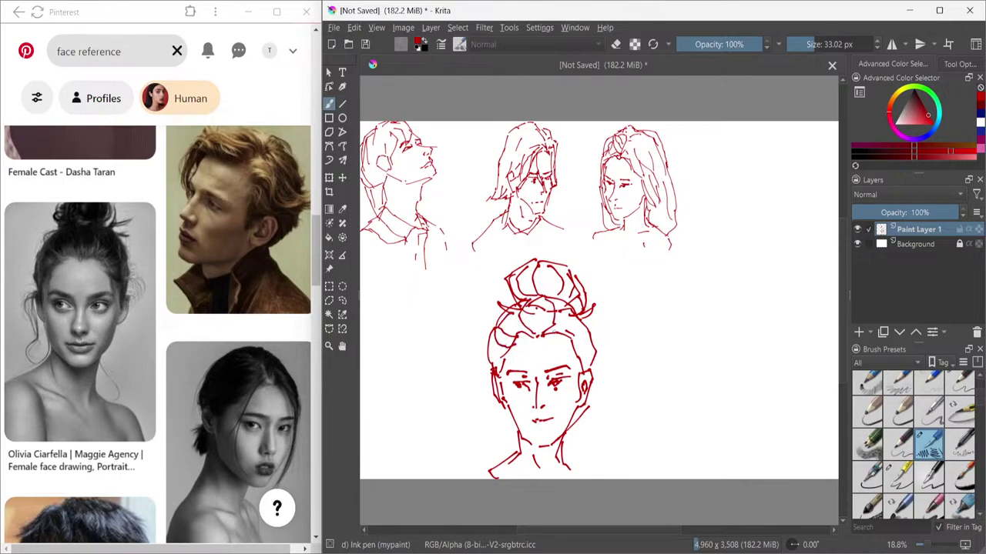
- Add swept-back strands at the fourth head's hairline and long loose locks hanging beside both sides of the face and neck
drag(562, 335, 575, 314)
mouse_move(576, 350)
mouse_down()
mouse_move(590, 337)
mouse_move(588, 356)
mouse_move(595, 349)
mouse_up()
mouse_move(503, 367)
mouse_down()
mouse_move(482, 373)
mouse_move(495, 458)
mouse_move(494, 431)
mouse_up()
drag(494, 374, 493, 344)
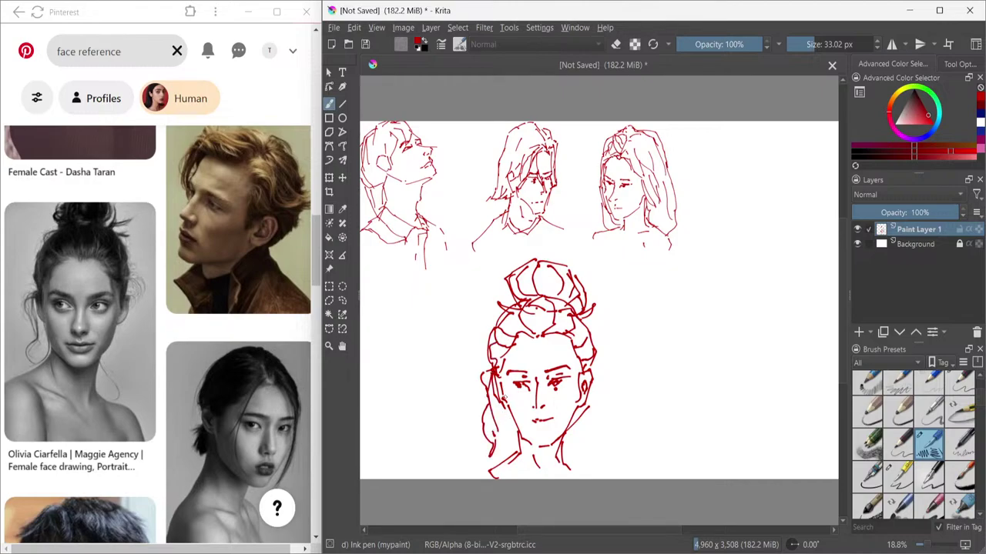
drag(506, 405, 524, 468)
mouse_move(585, 407)
mouse_down()
mouse_move(582, 458)
mouse_move(563, 467)
mouse_up()
- Select the finished fourth head freehand, shrink it and place it in the upper row beside the third head
click(342, 301)
mouse_move(472, 298)
mouse_down()
mouse_move(432, 457)
mouse_move(543, 545)
mouse_move(643, 452)
mouse_move(622, 288)
mouse_move(592, 244)
mouse_move(533, 245)
mouse_move(498, 269)
mouse_move(464, 336)
mouse_move(476, 359)
mouse_up()
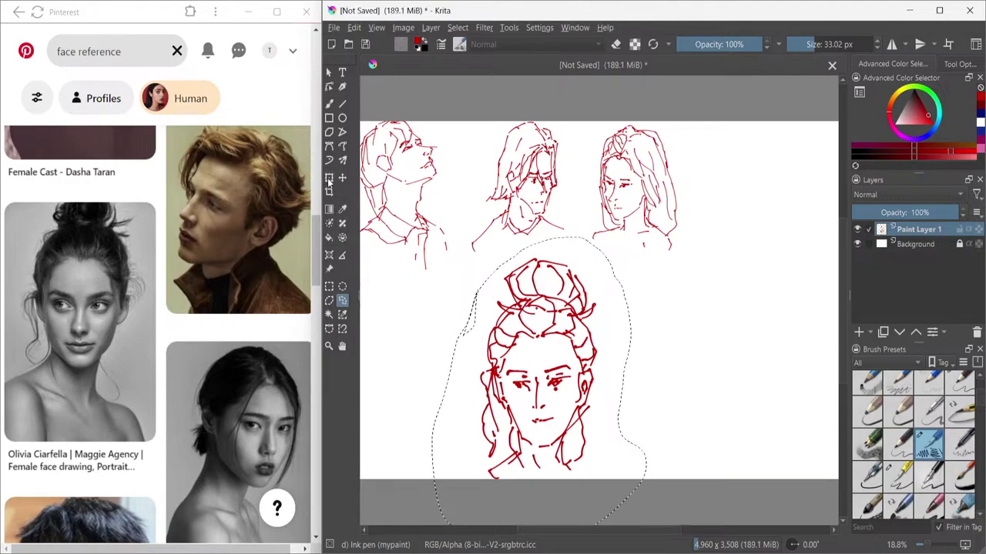
key(ctrl+t)
drag(644, 241, 598, 288)
mouse_move(562, 352)
mouse_down()
mouse_move(745, 207)
mouse_move(772, 164)
mouse_up()
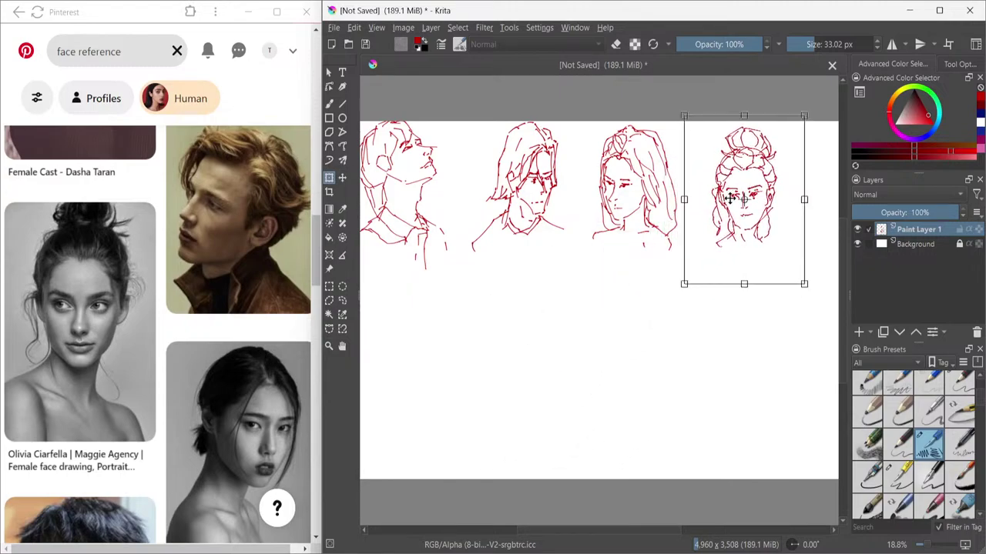
key(b)
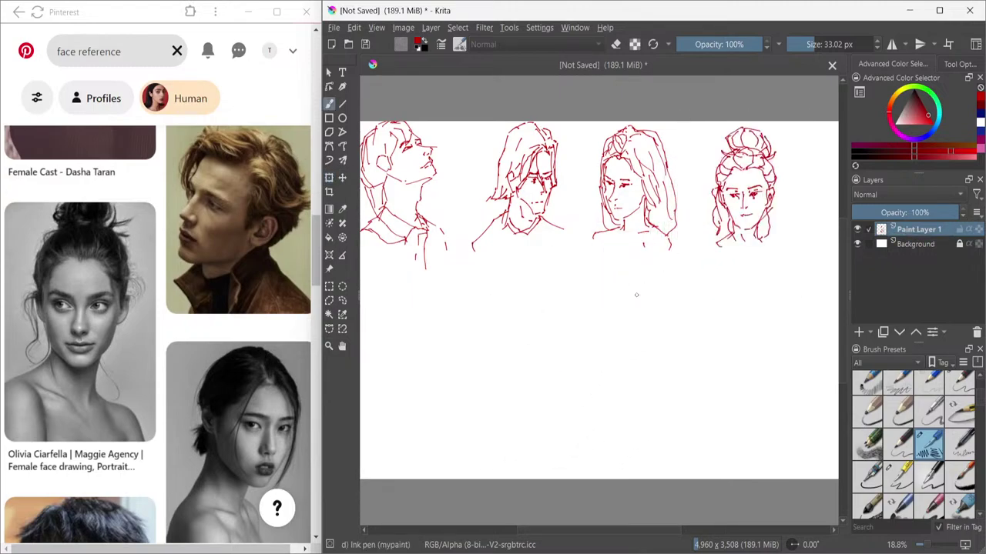
- Widen the reference browser window and bring the photo of the curly-haired man in a suit and tie into view
drag(453, 350, 545, 320)
key(ctrl+z)
drag(322, 227, 337, 240)
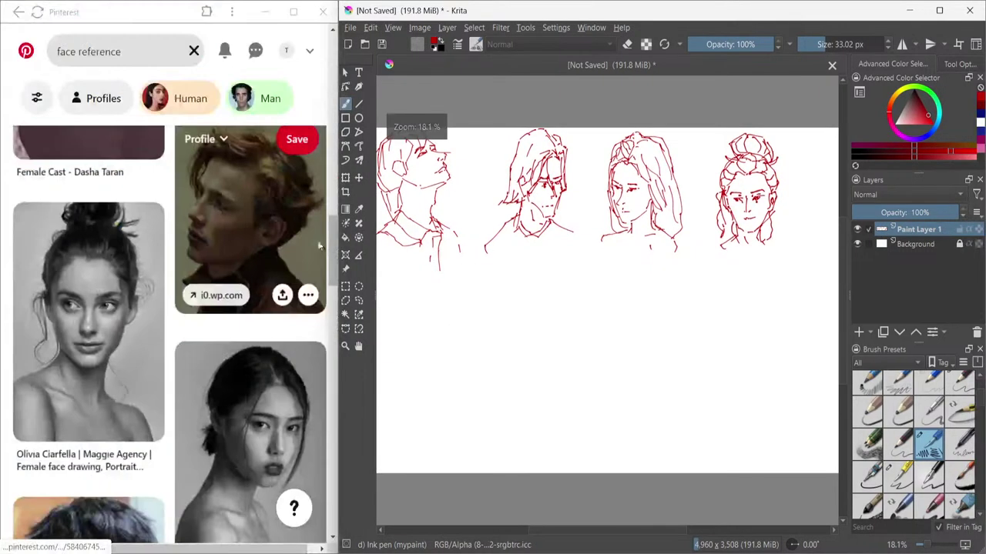
scroll(319, 246, up, 10)
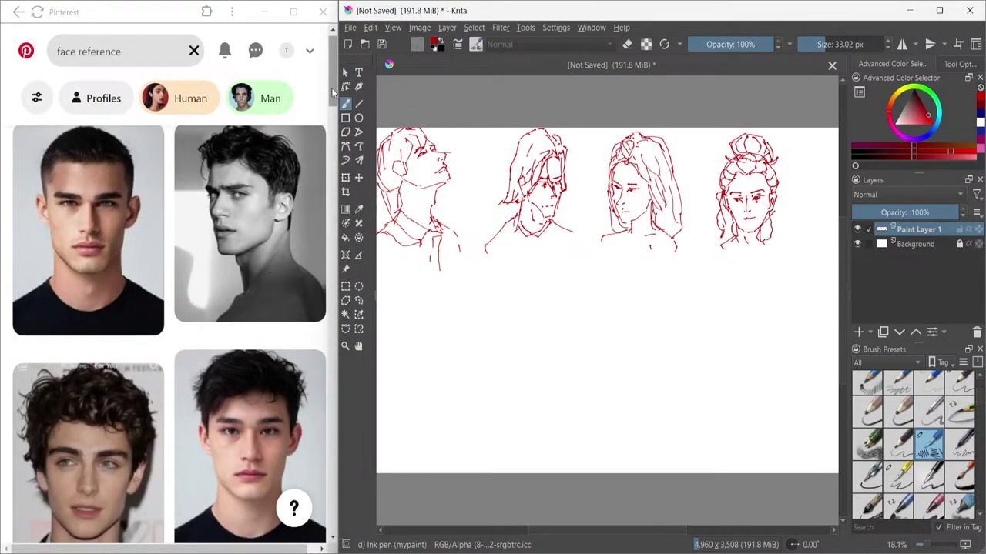
drag(333, 99, 331, 124)
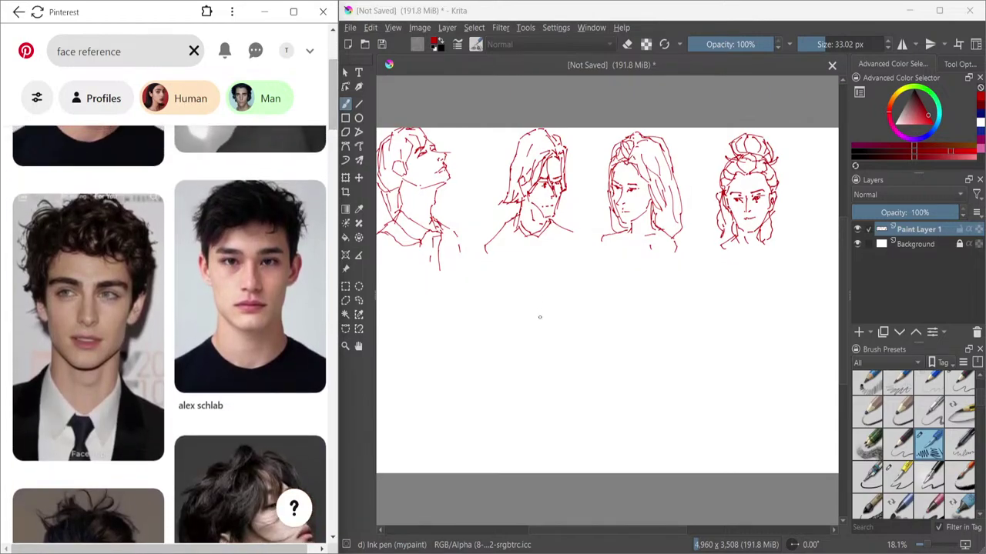
- Outline the fifth head's frontal face below the row, from straight hairline to narrow chin, and add both ears
mouse_move(499, 300)
mouse_down()
mouse_move(493, 310)
mouse_move(527, 292)
mouse_move(572, 296)
mouse_move(585, 335)
mouse_move(566, 403)
mouse_up()
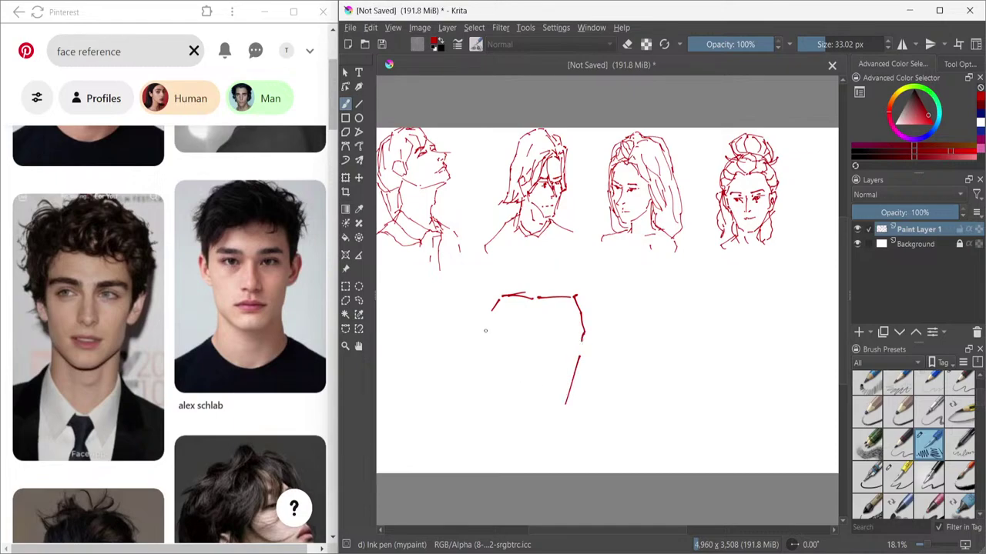
mouse_move(487, 316)
mouse_down()
mouse_move(481, 335)
mouse_move(497, 397)
mouse_move(531, 423)
mouse_move(569, 401)
mouse_up()
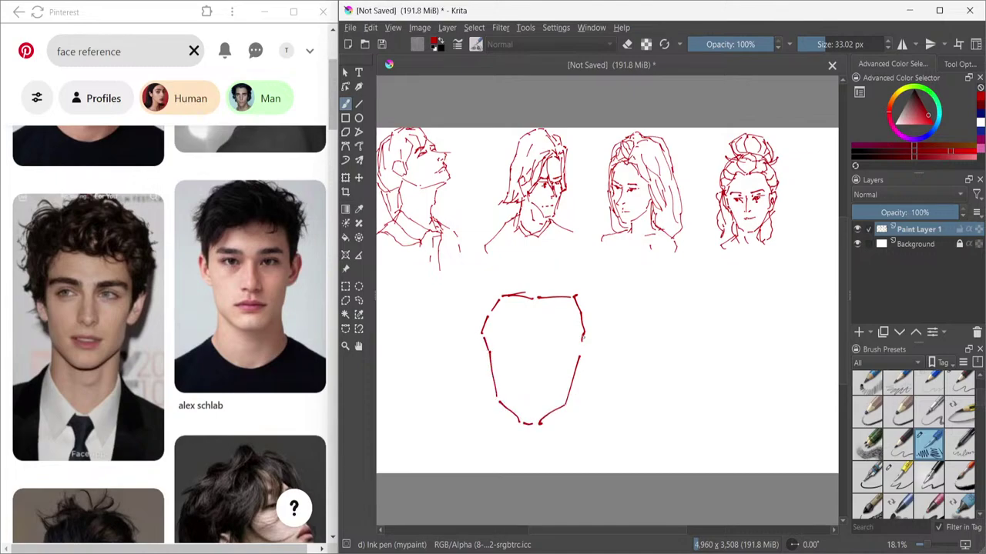
mouse_move(582, 342)
mouse_down()
mouse_move(590, 329)
mouse_move(599, 350)
mouse_move(576, 387)
mouse_up()
mouse_move(476, 344)
mouse_down()
mouse_move(469, 331)
mouse_move(488, 377)
mouse_up()
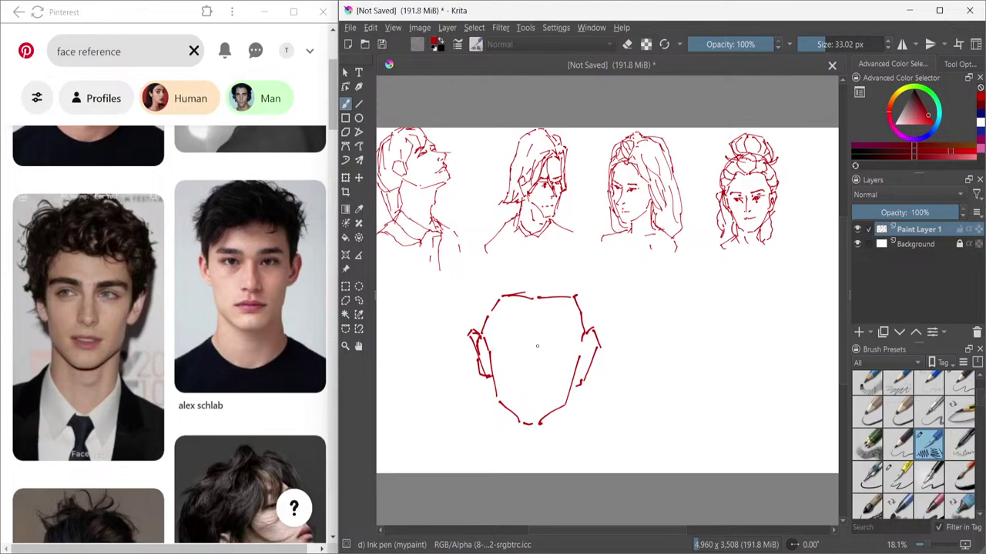
- Draw the fifth face's nose, eyes and straight brows
drag(538, 348, 539, 379)
drag(533, 376, 542, 379)
mouse_move(543, 347)
mouse_down()
mouse_move(570, 348)
mouse_move(509, 348)
mouse_move(530, 347)
mouse_move(503, 336)
mouse_move(568, 335)
mouse_up()
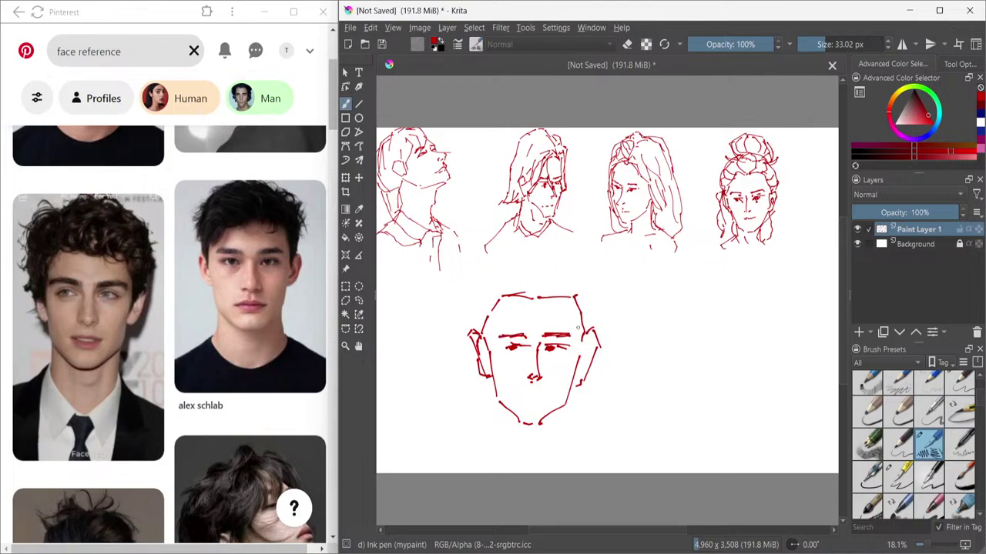
- Mark the fifth head's hairline at both temples and outline the crown and sides of the hair
drag(570, 309, 574, 324)
mouse_move(502, 304)
mouse_down()
mouse_move(493, 335)
mouse_move(498, 302)
mouse_up()
mouse_move(497, 262)
mouse_down()
mouse_move(543, 248)
mouse_move(567, 253)
mouse_move(587, 268)
mouse_move(597, 332)
mouse_up()
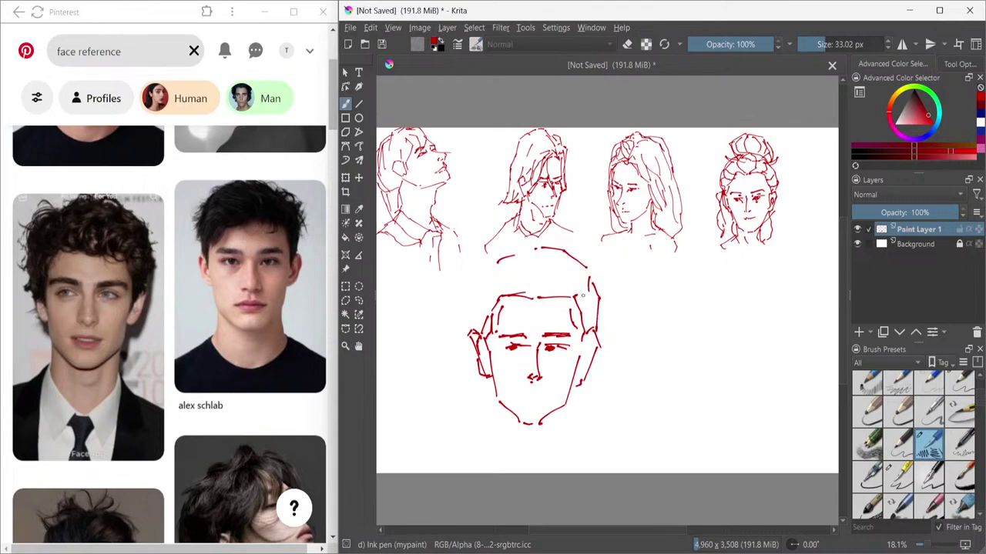
drag(590, 282, 583, 326)
mouse_move(489, 273)
mouse_down()
mouse_move(490, 293)
mouse_move(482, 266)
mouse_move(469, 297)
mouse_move(489, 312)
mouse_move(477, 314)
mouse_up()
drag(476, 312, 485, 336)
- Fill the fifth head's hair with large curls above the forehead and along the side
mouse_move(496, 269)
mouse_down()
mouse_move(535, 257)
mouse_move(527, 299)
mouse_move(543, 258)
mouse_up()
mouse_move(551, 298)
mouse_down()
mouse_move(565, 268)
mouse_move(582, 274)
mouse_up()
drag(498, 298, 521, 292)
drag(494, 294, 497, 274)
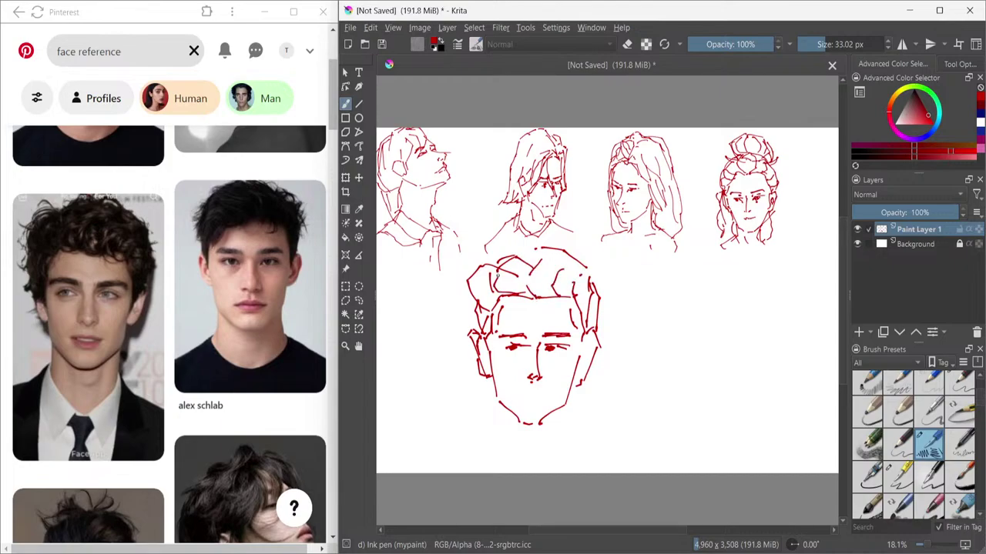
mouse_move(574, 294)
mouse_down()
mouse_move(584, 274)
mouse_move(593, 280)
mouse_move(587, 310)
mouse_up()
- Draw the fifth face's lips and both sides of the neck
click(535, 395)
drag(539, 397, 528, 406)
drag(497, 400, 505, 451)
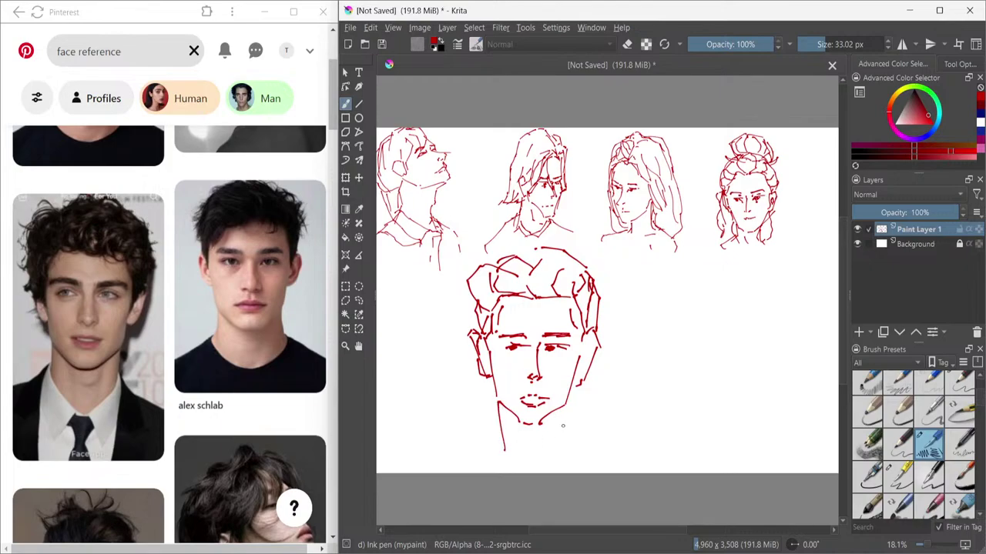
drag(570, 405, 556, 445)
- Select the fifth head freehand, shrink it and move it up just below the row to leave room for the shoulders, then deselect
click(358, 301)
mouse_move(442, 339)
mouse_down()
mouse_move(461, 266)
mouse_move(489, 253)
mouse_move(530, 244)
mouse_move(623, 282)
mouse_move(615, 462)
mouse_move(501, 469)
mouse_move(451, 349)
mouse_move(431, 329)
mouse_up()
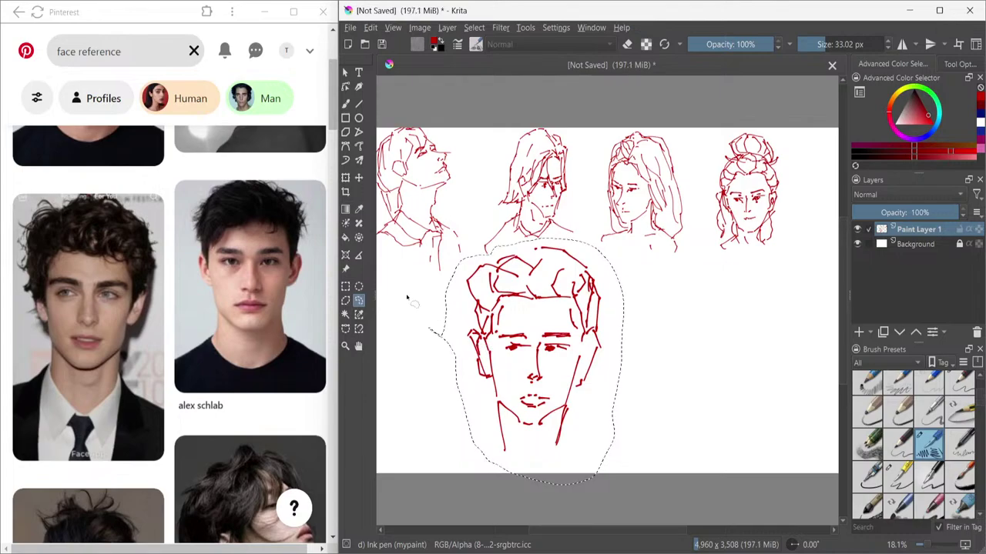
click(346, 178)
drag(555, 354, 579, 351)
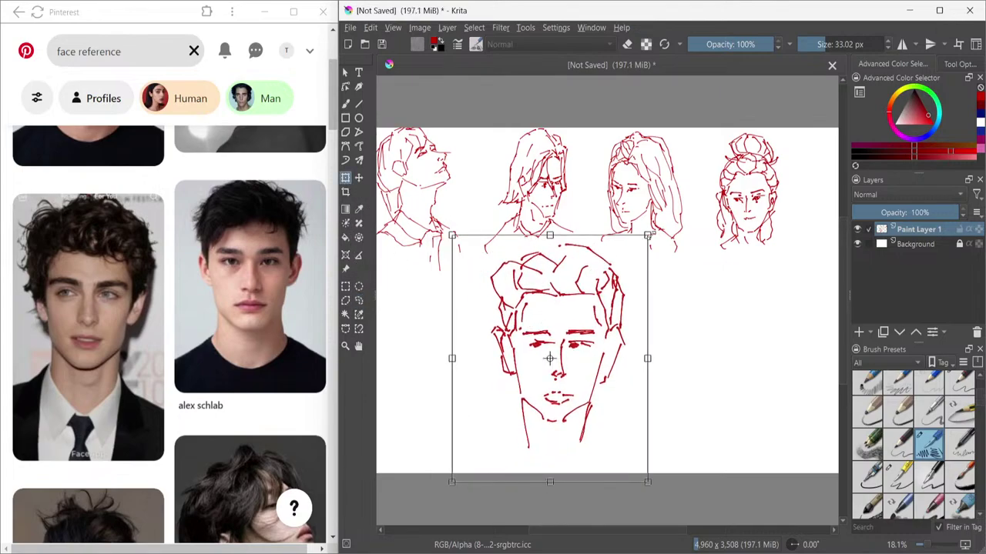
drag(649, 236, 611, 282)
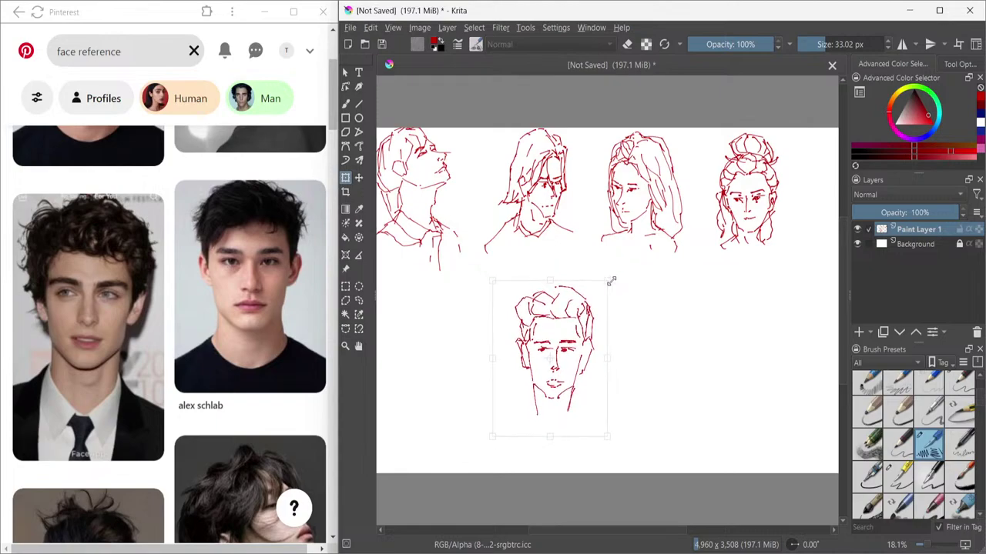
drag(570, 315, 559, 295)
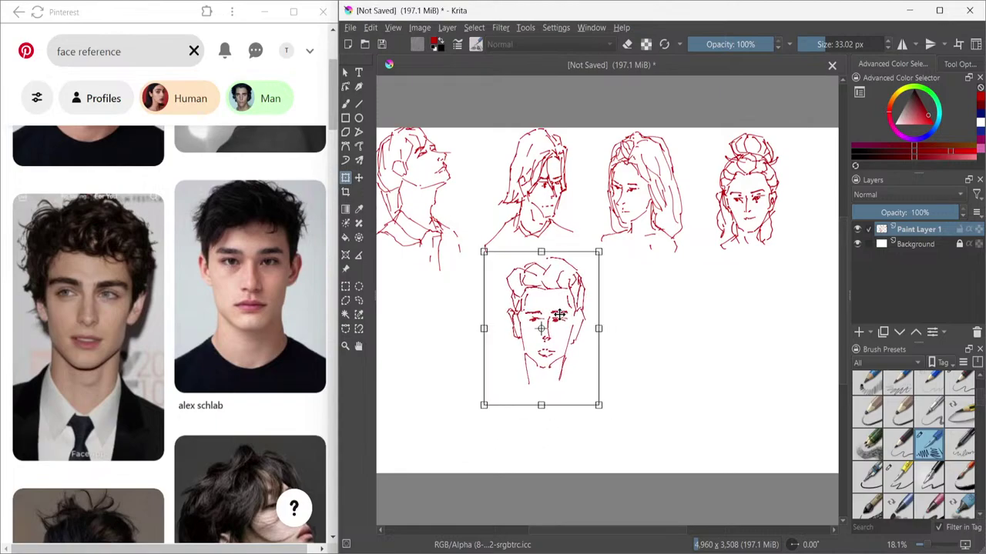
key(Return)
key(b)
key(ctrl+shift+a)
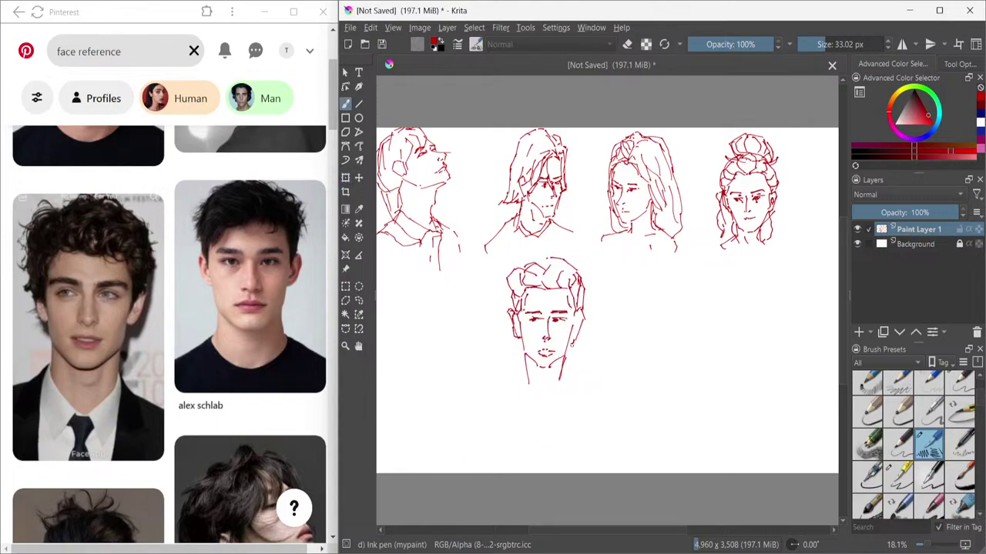
- Draw the shirt collar, jacket lapels and knotted tie below the fifth head's neck
mouse_move(524, 374)
mouse_down()
mouse_move(539, 393)
mouse_move(531, 407)
mouse_move(542, 396)
mouse_move(554, 402)
mouse_move(557, 386)
mouse_move(552, 402)
mouse_move(544, 396)
mouse_move(560, 369)
mouse_move(556, 406)
mouse_up()
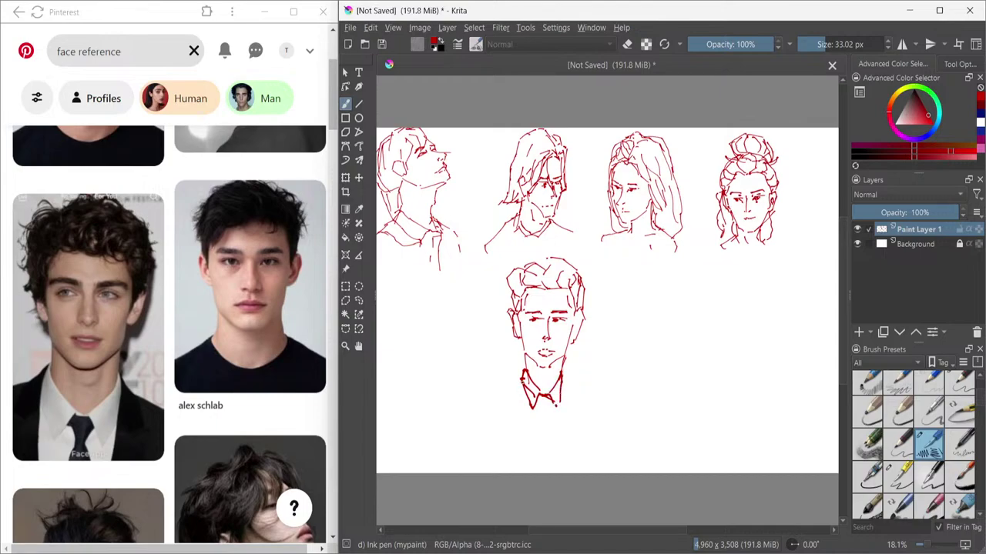
mouse_move(522, 374)
mouse_down()
mouse_move(509, 388)
mouse_move(524, 428)
mouse_up()
mouse_move(563, 382)
mouse_down()
mouse_move(606, 404)
mouse_move(564, 412)
mouse_move(553, 440)
mouse_up()
drag(560, 402, 552, 444)
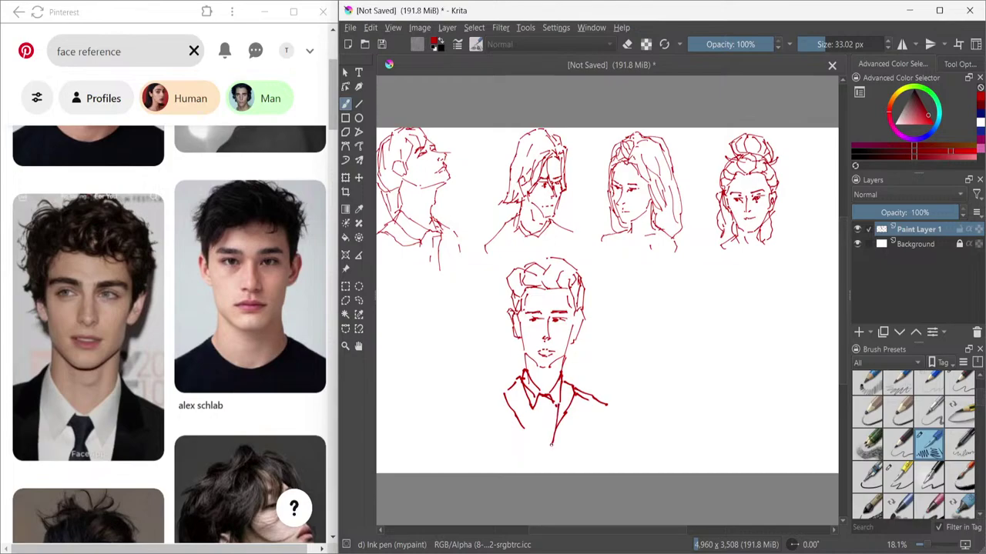
drag(534, 411, 542, 453)
mouse_move(541, 408)
mouse_down()
mouse_move(554, 400)
mouse_move(541, 451)
mouse_up()
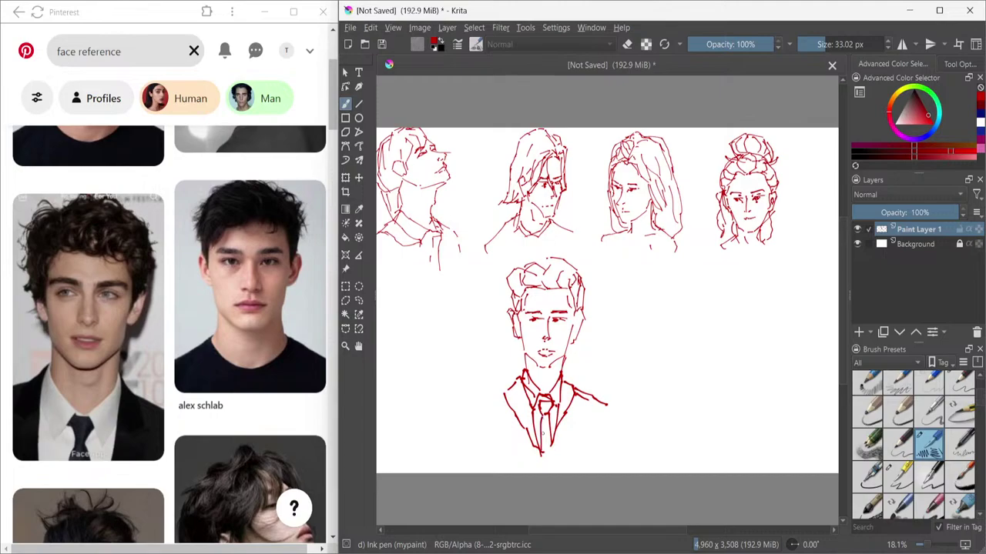
- Complete the fifth figure's jacket shoulders and sleeves, and touch up the ear and the top curls
mouse_move(505, 393)
mouse_down()
mouse_move(449, 412)
mouse_move(490, 397)
mouse_move(468, 419)
mouse_move(482, 468)
mouse_up()
mouse_move(599, 403)
mouse_down()
mouse_move(618, 431)
mouse_move(620, 464)
mouse_up()
drag(601, 428, 584, 469)
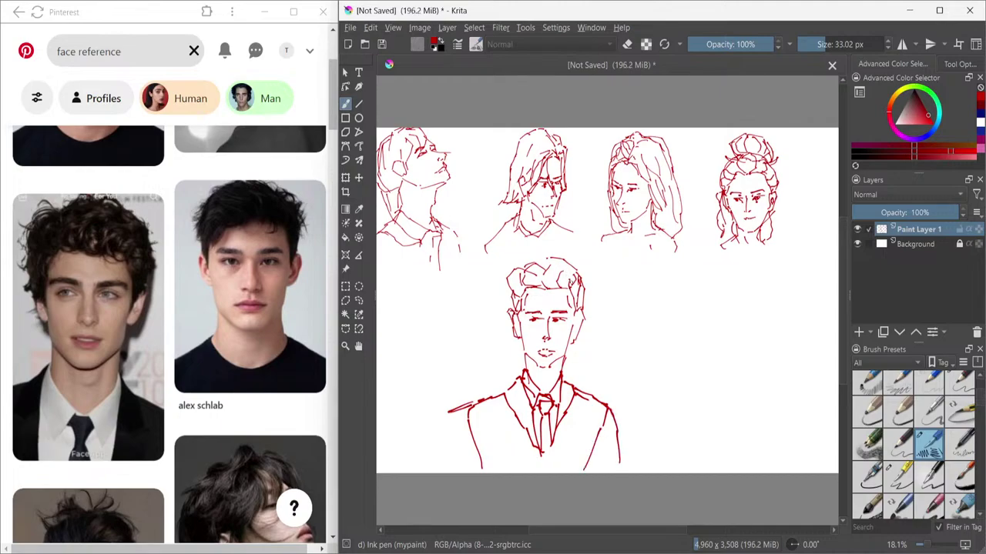
drag(578, 316, 576, 332)
mouse_move(548, 259)
mouse_down()
mouse_move(543, 267)
mouse_move(546, 256)
mouse_move(534, 256)
mouse_up()
- Shrink the selected fifth figure and place it below the first head to start a second row, then clear the selection
click(358, 301)
mouse_move(479, 285)
mouse_down()
mouse_move(413, 410)
mouse_move(413, 465)
mouse_move(470, 512)
mouse_move(614, 520)
mouse_move(693, 439)
mouse_move(634, 361)
mouse_move(607, 262)
mouse_move(567, 248)
mouse_move(527, 252)
mouse_move(489, 269)
mouse_move(479, 316)
mouse_up()
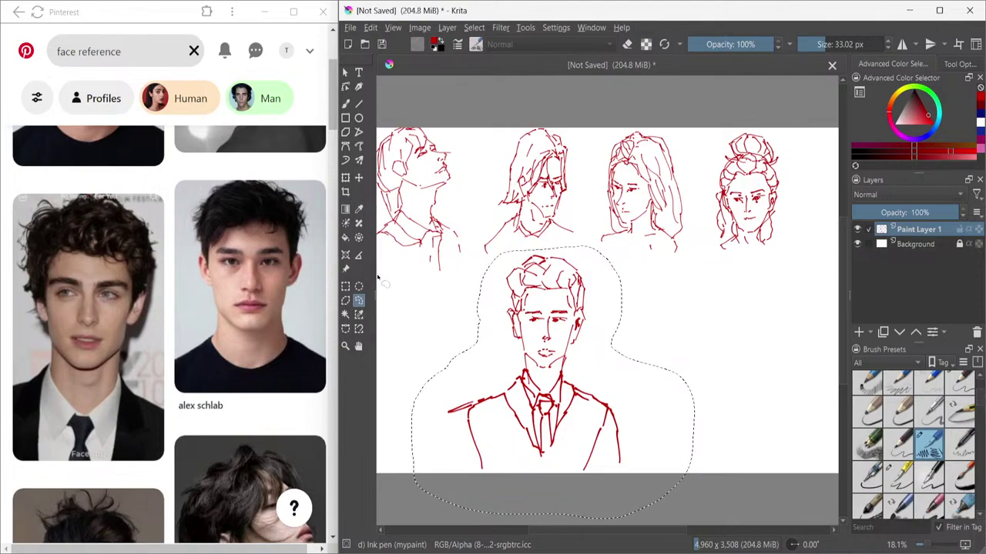
click(345, 178)
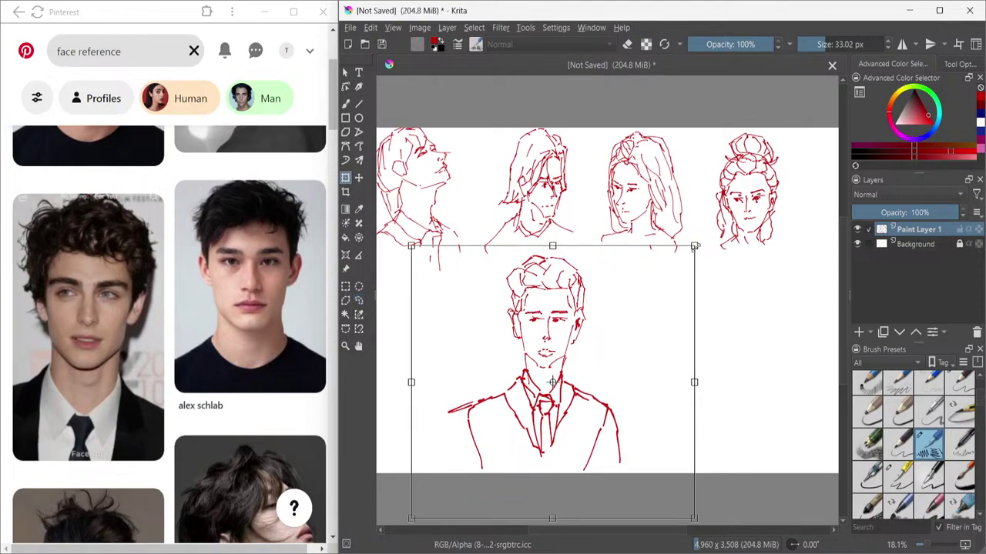
drag(695, 247, 618, 308)
drag(568, 350, 454, 328)
key(b)
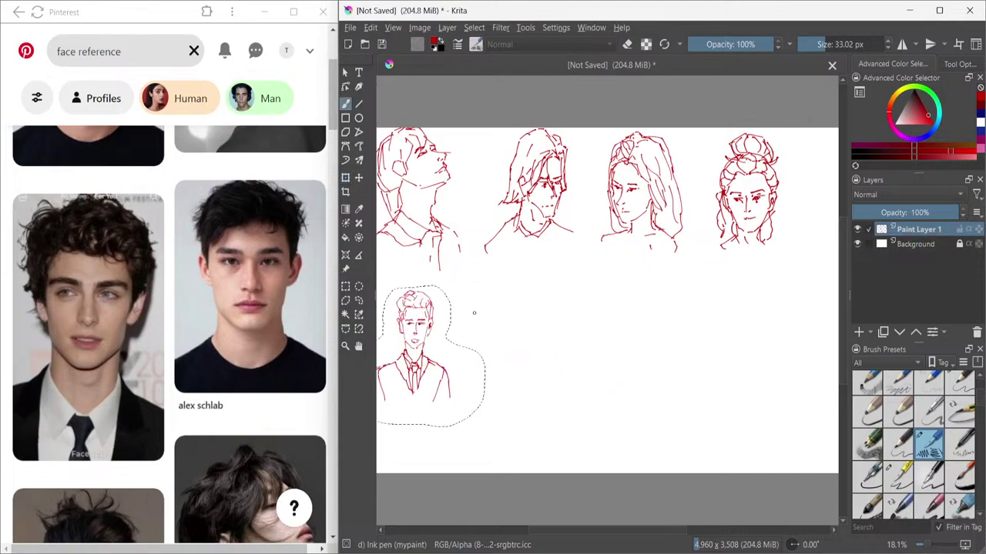
key(ctrl+shift+a)
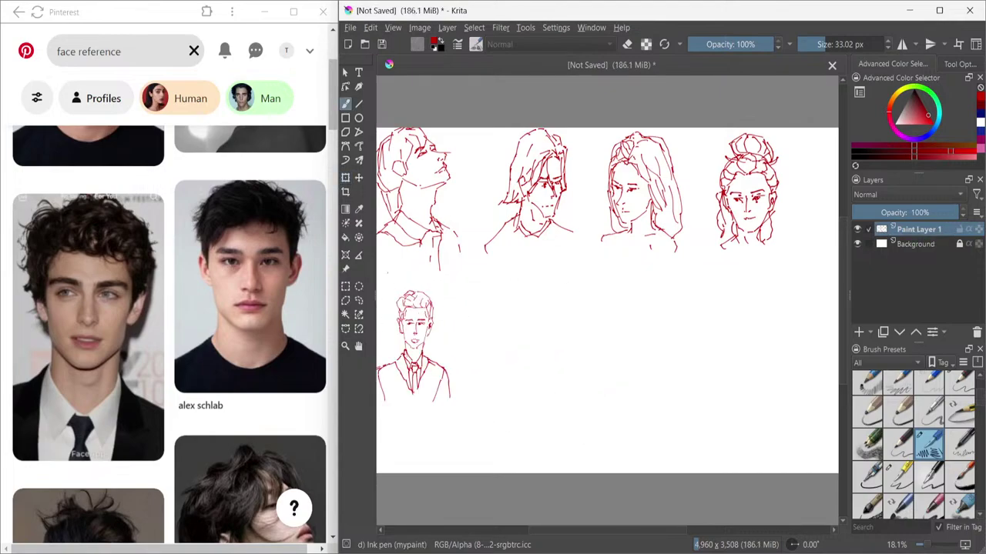
- Outline the sixth head's three-quarter face, jaw and ear from the photo of the black-haired man looking down to the side
drag(332, 127, 336, 340)
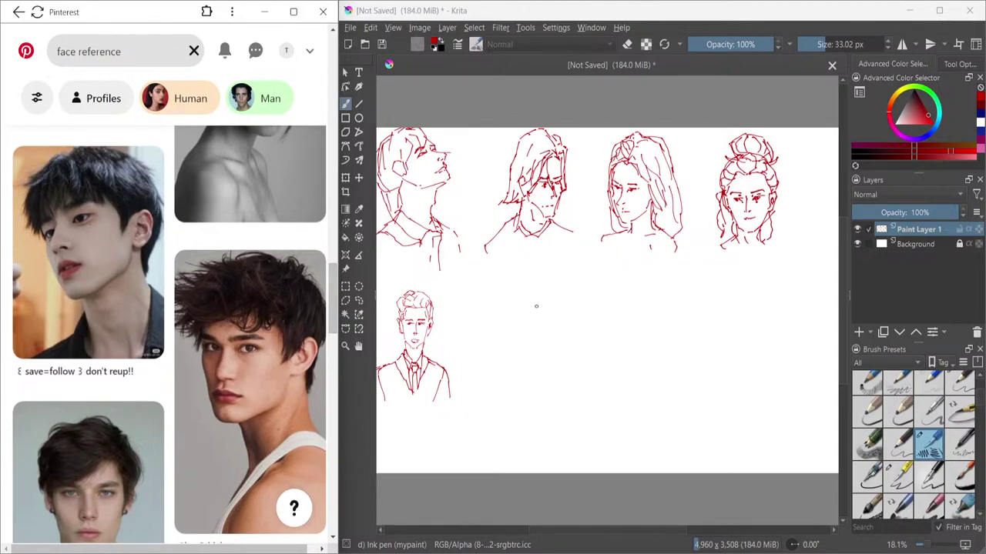
mouse_move(550, 292)
mouse_down()
mouse_move(516, 362)
mouse_move(529, 364)
mouse_move(533, 342)
mouse_move(562, 428)
mouse_up()
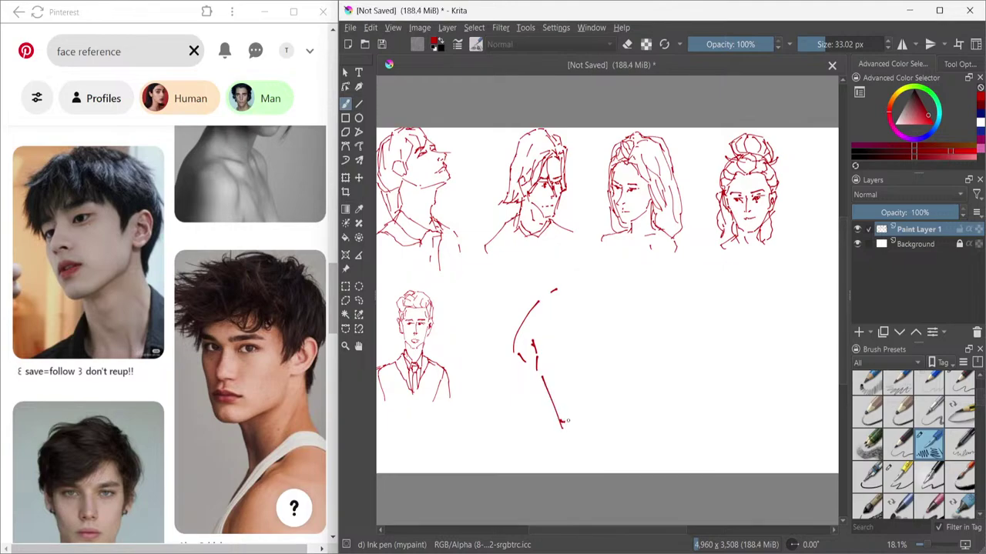
drag(562, 424, 621, 370)
mouse_move(617, 308)
mouse_down()
mouse_move(636, 326)
mouse_move(621, 354)
mouse_move(632, 320)
mouse_move(623, 336)
mouse_up()
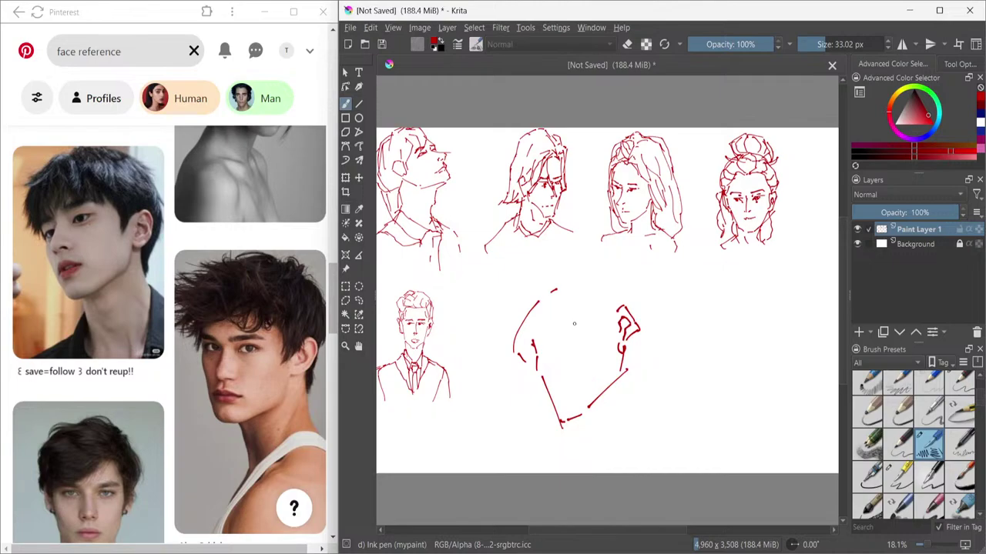
- Draw the sixth head's fringe over the forehead and outline the hair over the crown and down to the nape
drag(586, 308, 618, 341)
mouse_move(550, 308)
mouse_down()
mouse_move(562, 324)
mouse_move(604, 332)
mouse_up()
mouse_move(548, 315)
mouse_down()
mouse_move(531, 358)
mouse_move(520, 360)
mouse_up()
mouse_move(543, 293)
mouse_down()
mouse_move(573, 286)
mouse_move(585, 268)
mouse_move(650, 297)
mouse_move(659, 332)
mouse_move(650, 366)
mouse_move(631, 353)
mouse_move(635, 367)
mouse_move(650, 363)
mouse_move(672, 427)
mouse_up()
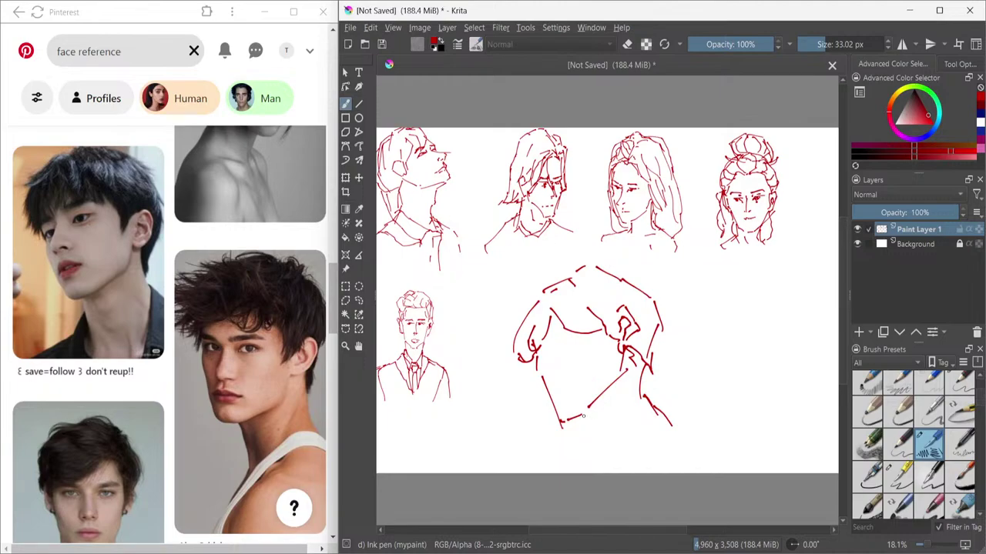
- Draw the sixth figure's neck lines and the front edges of the shirt collar
mouse_move(579, 421)
mouse_down()
mouse_move(593, 443)
mouse_move(604, 433)
mouse_up()
mouse_move(616, 397)
mouse_down()
mouse_move(618, 430)
mouse_move(582, 463)
mouse_up()
mouse_move(626, 433)
mouse_down()
mouse_move(624, 462)
mouse_move(632, 457)
mouse_up()
drag(641, 443, 661, 442)
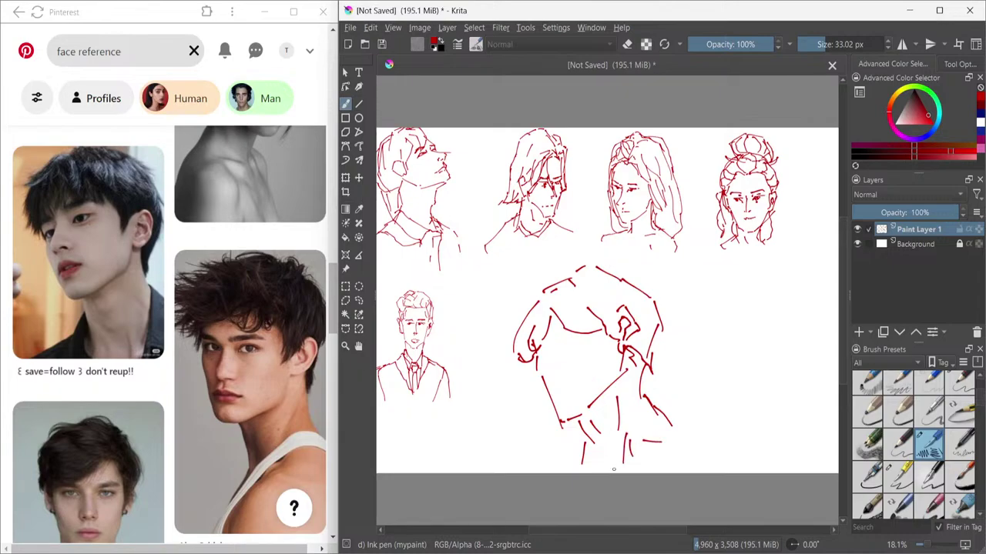
drag(599, 449, 606, 467)
- Add the collar's back folds and the shoulder lines on both sides of the sixth figure
drag(659, 403, 667, 462)
drag(669, 405, 700, 453)
drag(673, 406, 722, 405)
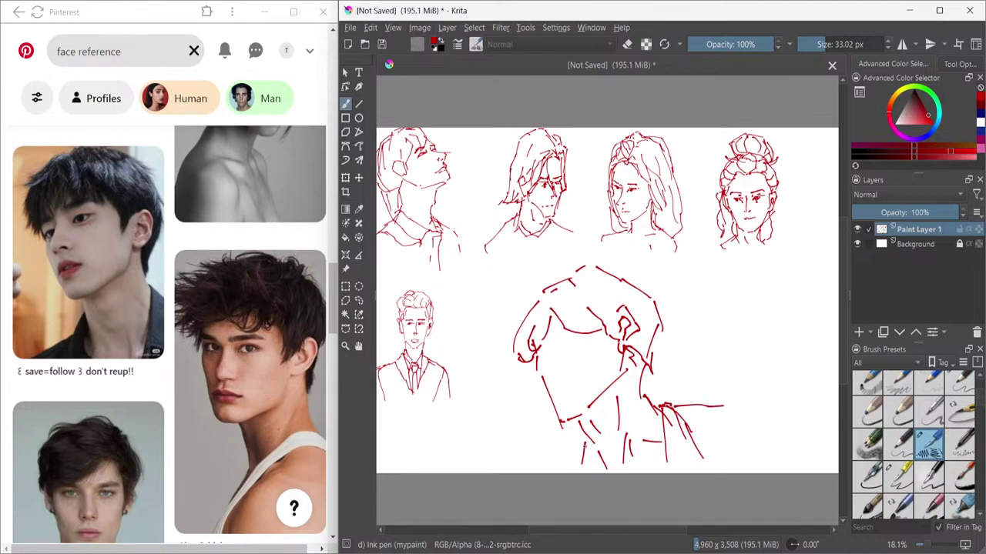
drag(585, 445, 557, 471)
- Draw the sixth face's eyes, brow, nose and lips, and reinforce the lines at the nape and collar
mouse_move(550, 343)
mouse_down()
mouse_move(541, 371)
mouse_move(565, 374)
mouse_up()
drag(565, 345, 579, 341)
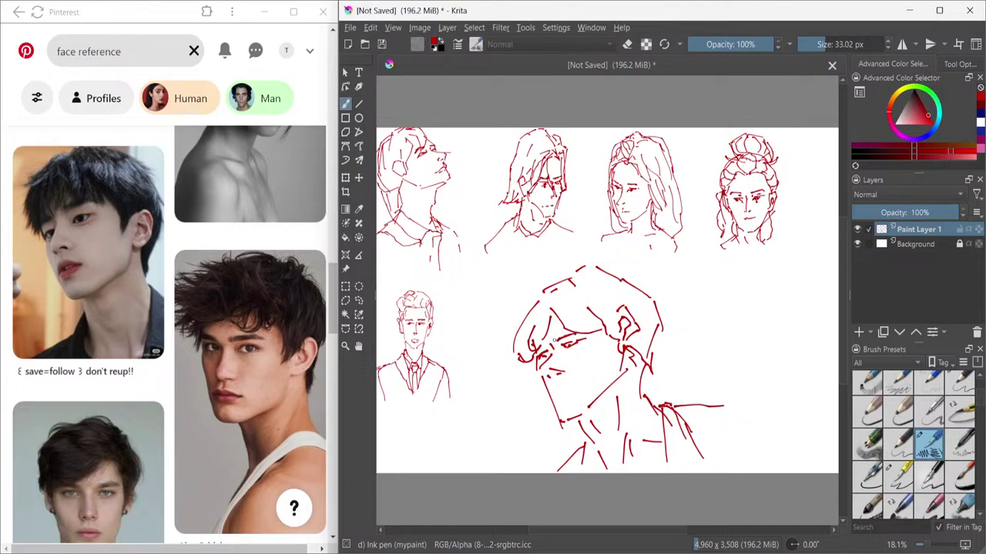
drag(554, 340, 582, 334)
drag(560, 387, 570, 385)
drag(630, 356, 650, 398)
drag(587, 436, 578, 452)
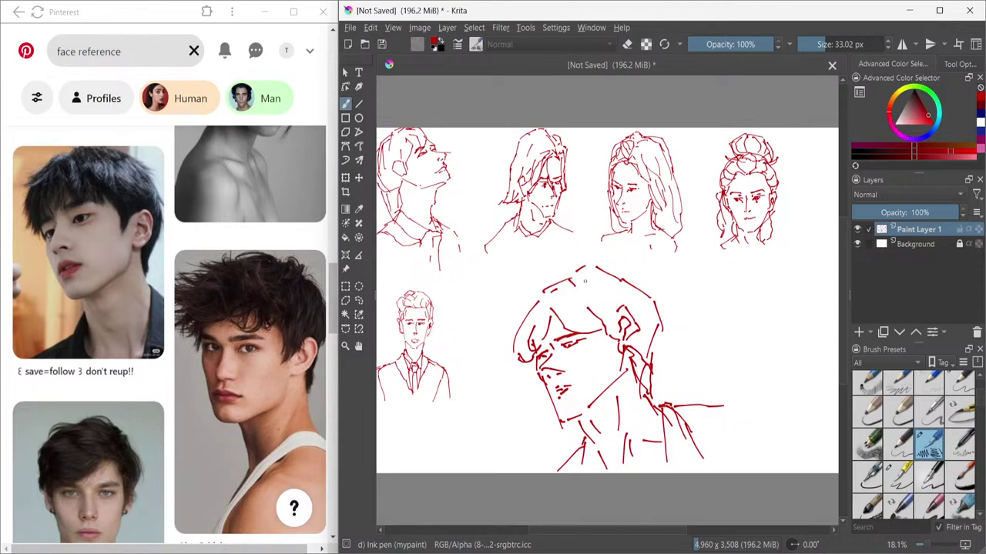
- Reinforce the sixth head's hair over the crown and add strands at the fringe and forehead
drag(581, 272, 537, 292)
drag(540, 286, 526, 318)
drag(532, 358, 520, 374)
mouse_move(523, 312)
mouse_down()
mouse_move(516, 338)
mouse_move(518, 316)
mouse_up()
mouse_move(598, 266)
mouse_down()
mouse_move(580, 269)
mouse_move(608, 311)
mouse_move(630, 302)
mouse_up()
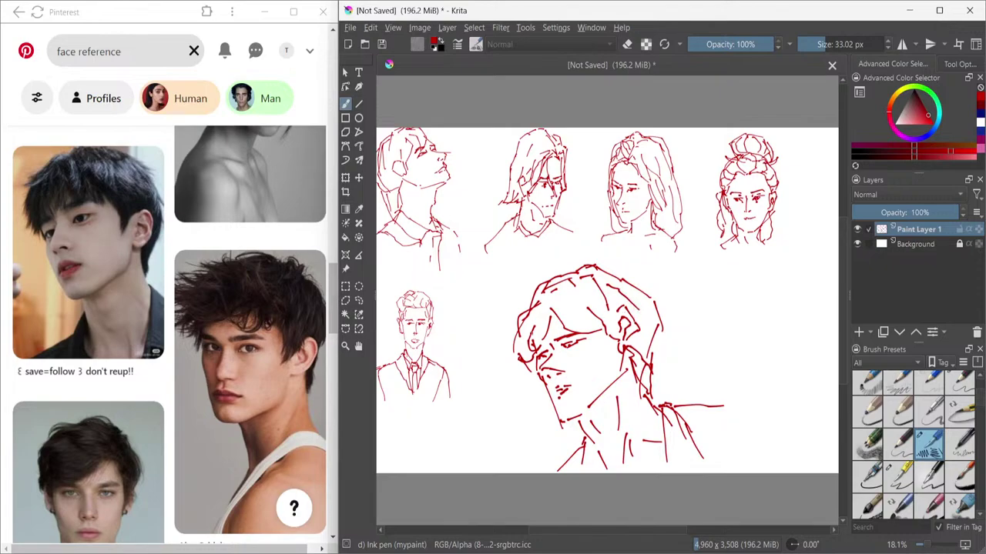
- Lasso the sixth figure, shrink it and place it beside the fifth figure in the second row, and clear the selection
click(359, 300)
mouse_move(484, 288)
mouse_down()
mouse_move(512, 478)
mouse_move(762, 429)
mouse_move(701, 283)
mouse_move(535, 252)
mouse_move(491, 322)
mouse_move(497, 329)
mouse_up()
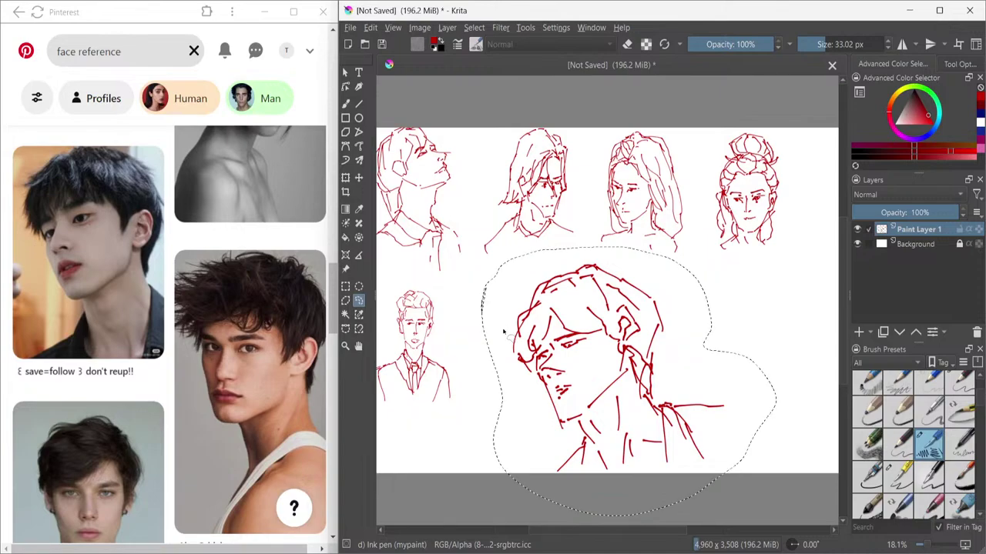
click(345, 179)
drag(775, 248, 695, 304)
drag(645, 341, 572, 301)
key(b)
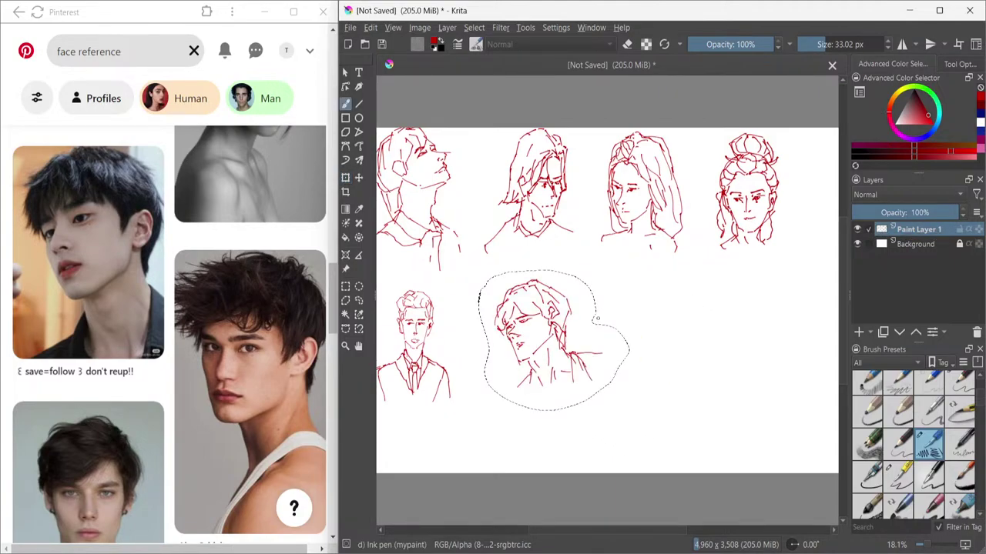
key(ctrl+shift+a)
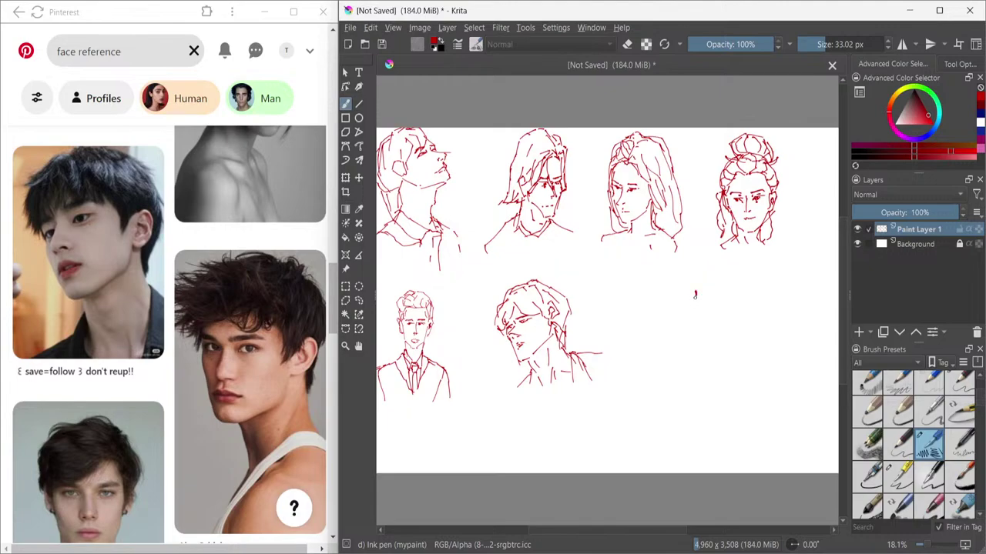
- Sketch the seventh head's swept fringe, outer hair contour, cheeks and jawline in the empty space beside the sixth figure
mouse_move(694, 294)
mouse_down()
mouse_move(634, 331)
mouse_move(632, 311)
mouse_up()
mouse_move(630, 312)
mouse_down()
mouse_move(679, 281)
mouse_move(677, 271)
mouse_move(728, 289)
mouse_move(740, 336)
mouse_up()
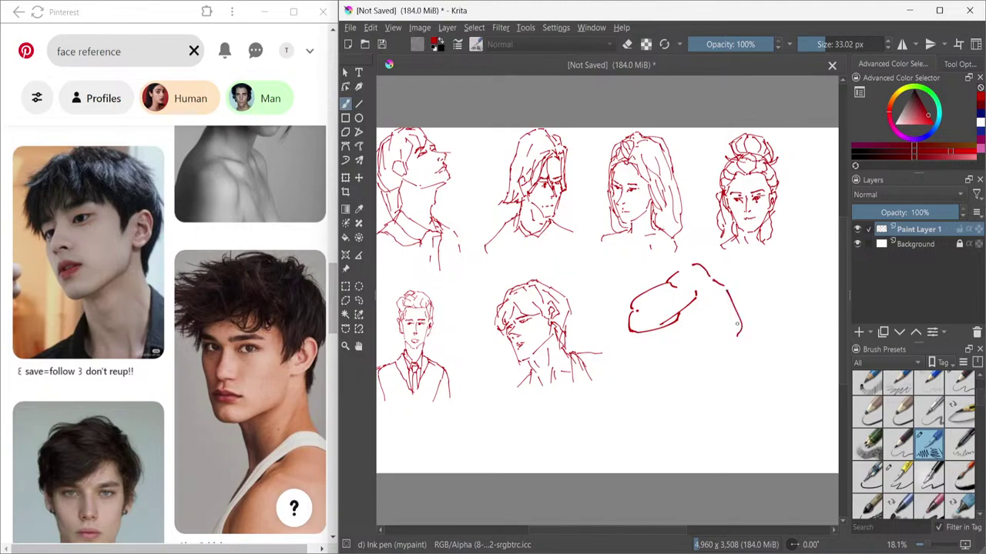
drag(701, 299, 727, 344)
mouse_move(722, 353)
mouse_down()
mouse_move(722, 373)
mouse_move(690, 407)
mouse_up()
drag(646, 339, 655, 374)
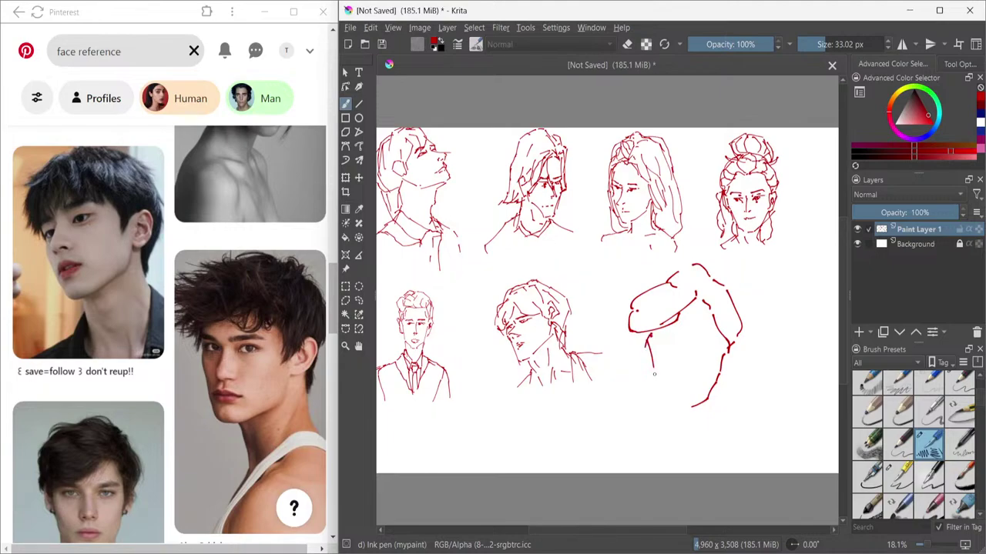
mouse_move(654, 367)
mouse_down()
mouse_move(653, 382)
mouse_move(679, 414)
mouse_move(693, 406)
mouse_up()
- Draw the seventh face's nose, eyes, brows and mouth, and add the ears on both sides of the head
drag(677, 338, 673, 372)
drag(690, 346, 705, 346)
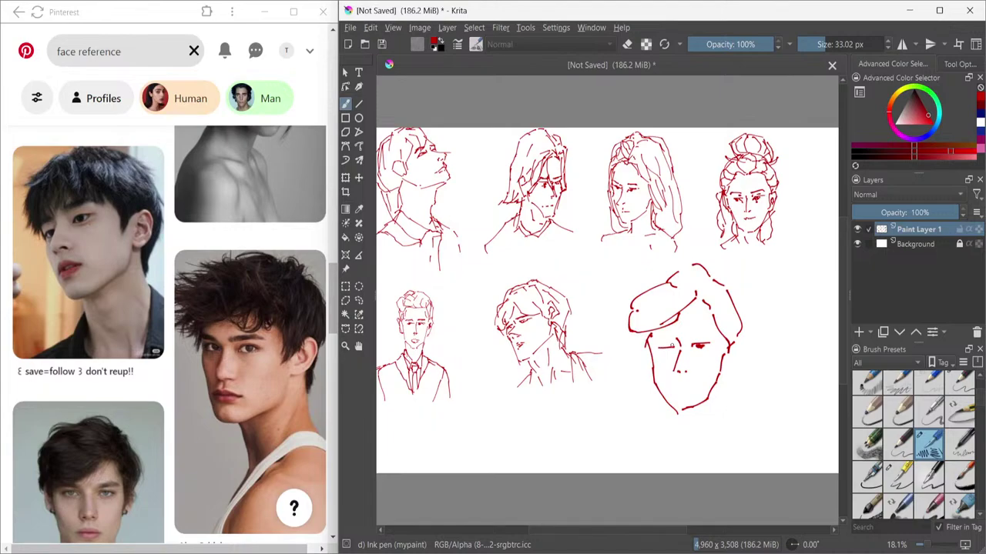
mouse_move(657, 347)
mouse_down()
mouse_move(711, 333)
mouse_move(655, 335)
mouse_move(675, 337)
mouse_up()
drag(674, 385, 682, 386)
drag(738, 345, 720, 381)
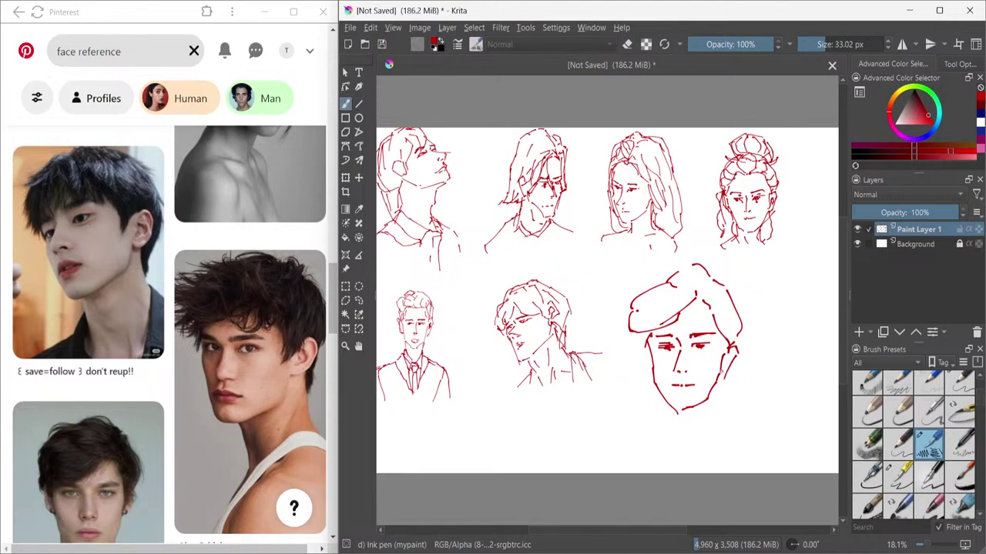
mouse_move(644, 346)
mouse_down()
mouse_move(640, 357)
mouse_move(655, 375)
mouse_up()
drag(647, 331, 648, 351)
- Draw the seventh figure's neck lines and both sloping shoulder lines
drag(715, 391, 719, 439)
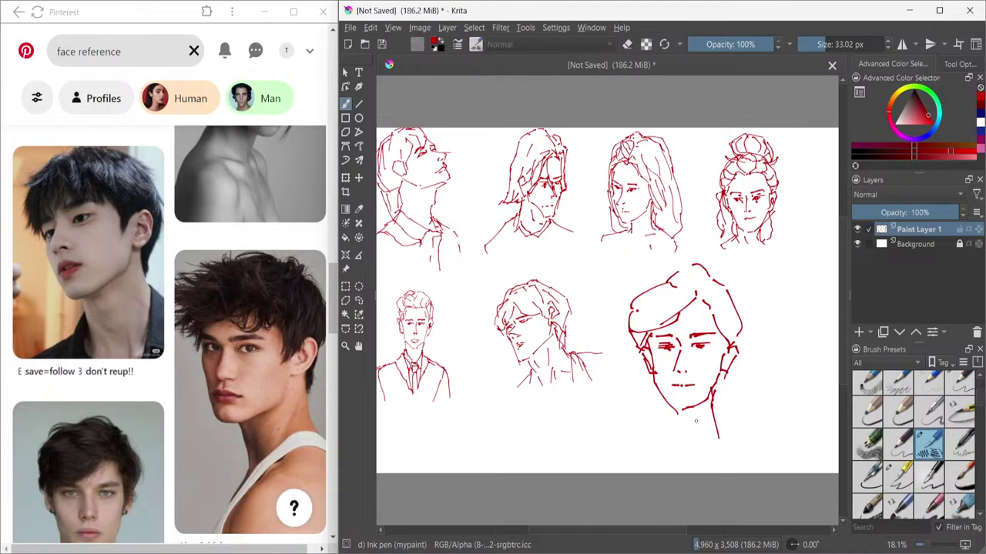
mouse_move(660, 389)
mouse_down()
mouse_move(653, 443)
mouse_move(667, 431)
mouse_move(677, 438)
mouse_move(653, 423)
mouse_move(613, 449)
mouse_up()
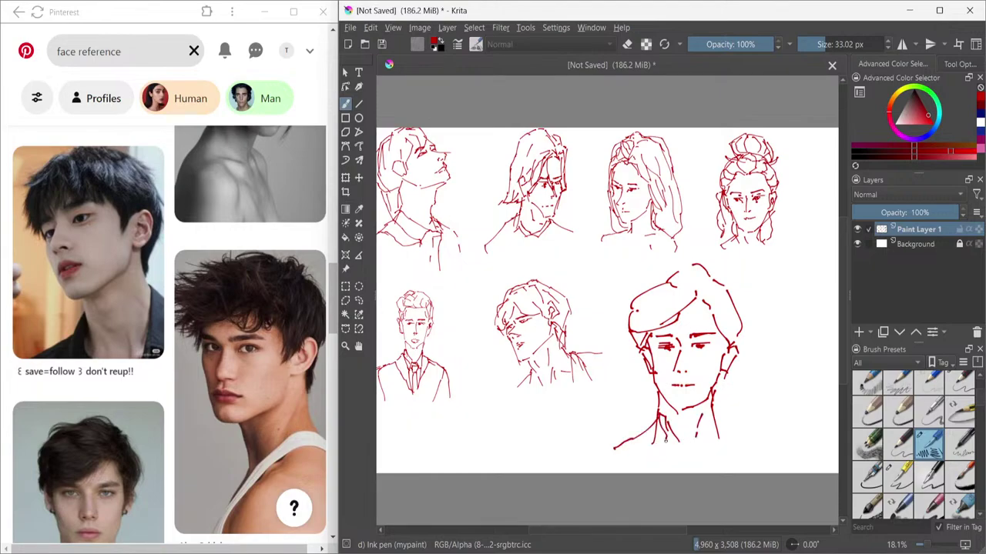
mouse_move(712, 410)
mouse_down()
mouse_move(713, 439)
mouse_move(758, 436)
mouse_move(739, 420)
mouse_move(770, 435)
mouse_up()
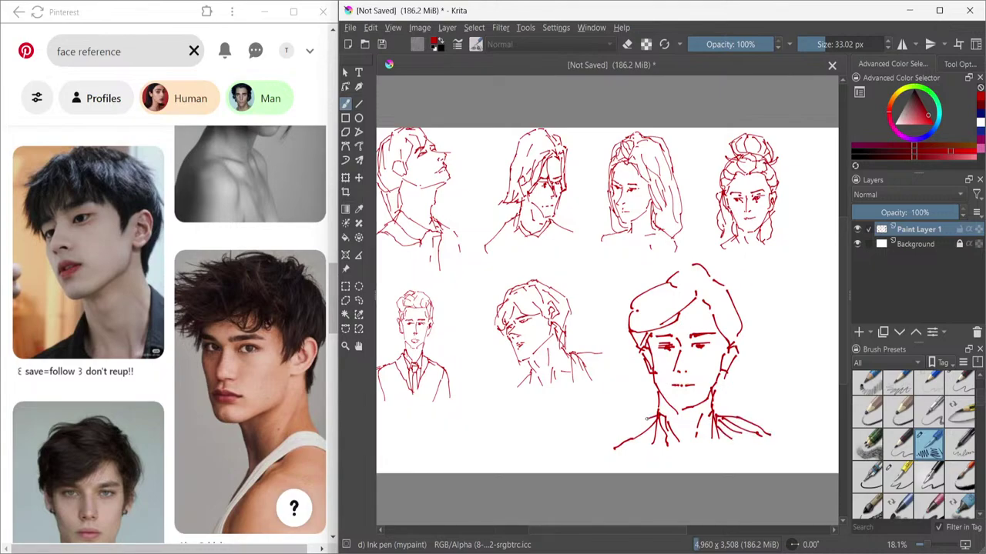
- Draw the seventh figure's open shirt collar and neckline, and reinforce the hair outline over the crown and fringe
drag(647, 418, 614, 456)
mouse_move(655, 423)
mouse_down()
mouse_move(689, 443)
mouse_move(695, 432)
mouse_up()
mouse_move(697, 427)
mouse_down()
mouse_move(687, 454)
mouse_move(701, 462)
mouse_up()
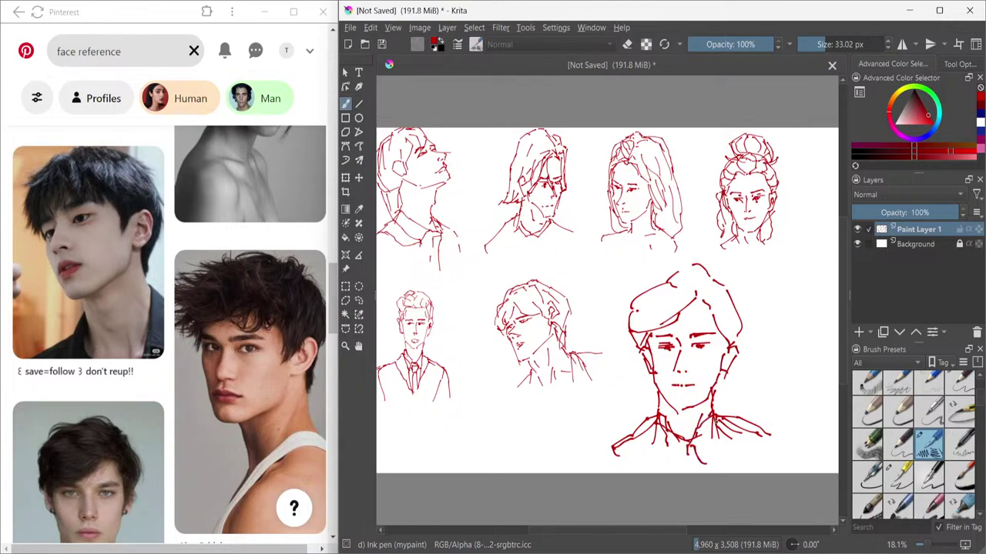
mouse_move(713, 429)
mouse_down()
mouse_move(713, 467)
mouse_move(675, 463)
mouse_up()
mouse_move(655, 426)
mouse_down()
mouse_move(645, 430)
mouse_move(670, 464)
mouse_move(646, 431)
mouse_move(673, 436)
mouse_up()
mouse_move(710, 271)
mouse_down()
mouse_move(699, 302)
mouse_move(712, 318)
mouse_move(737, 294)
mouse_move(736, 341)
mouse_up()
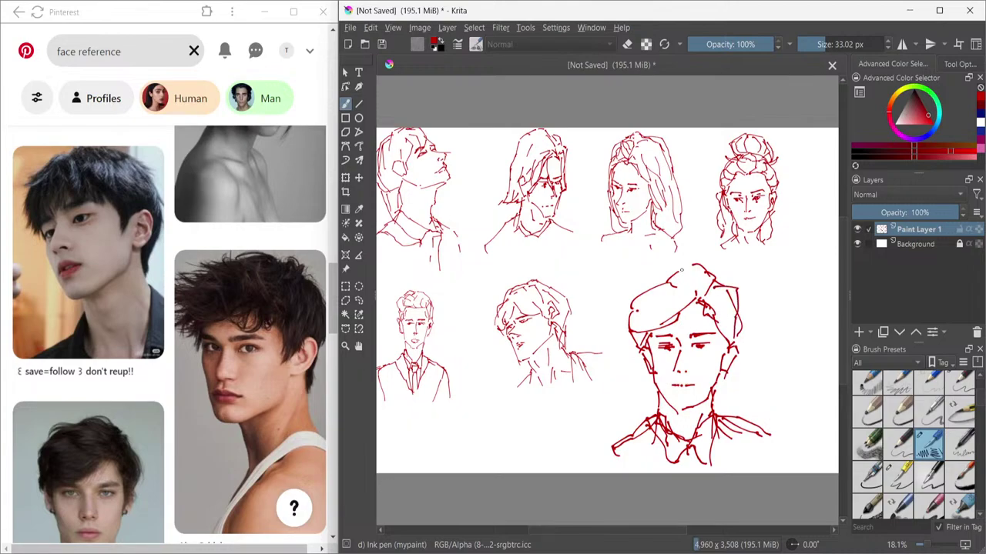
mouse_move(681, 269)
mouse_down()
mouse_move(653, 282)
mouse_move(631, 321)
mouse_up()
- Hide the layer holding the head sketches and add a new paint layer
click(857, 229)
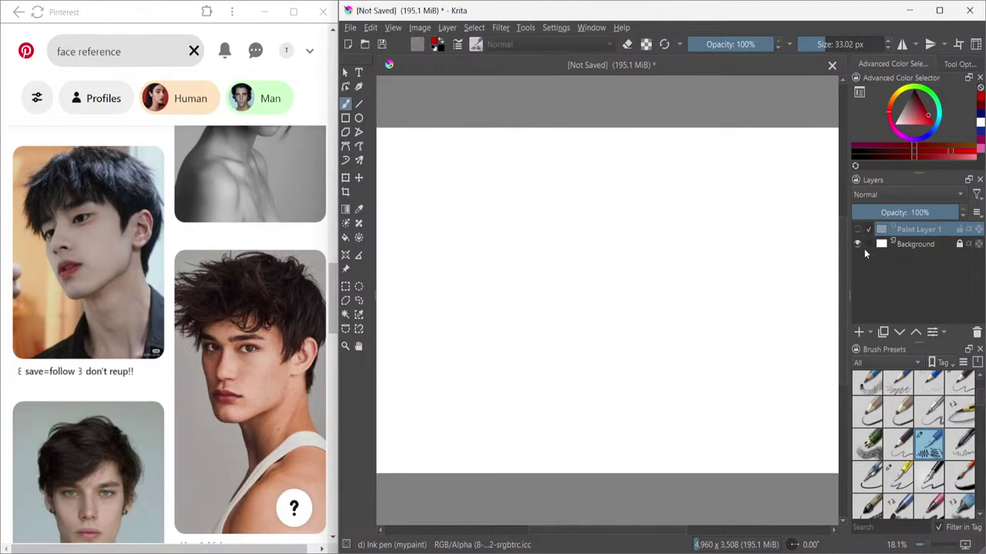
key(Insert)
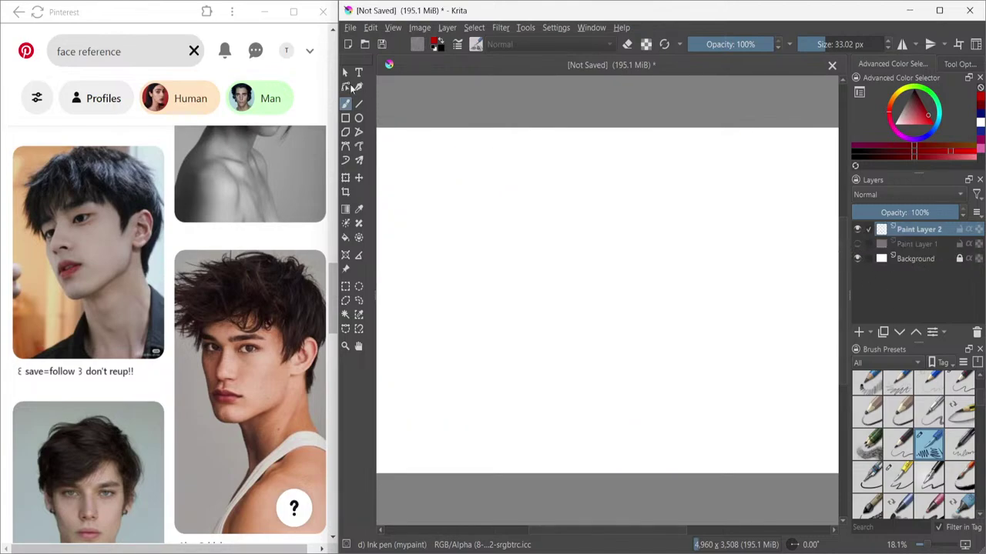
- Search Pinterest for interior design and open the photo of the long window with a cushioned bench
click(193, 51)
click(141, 58)
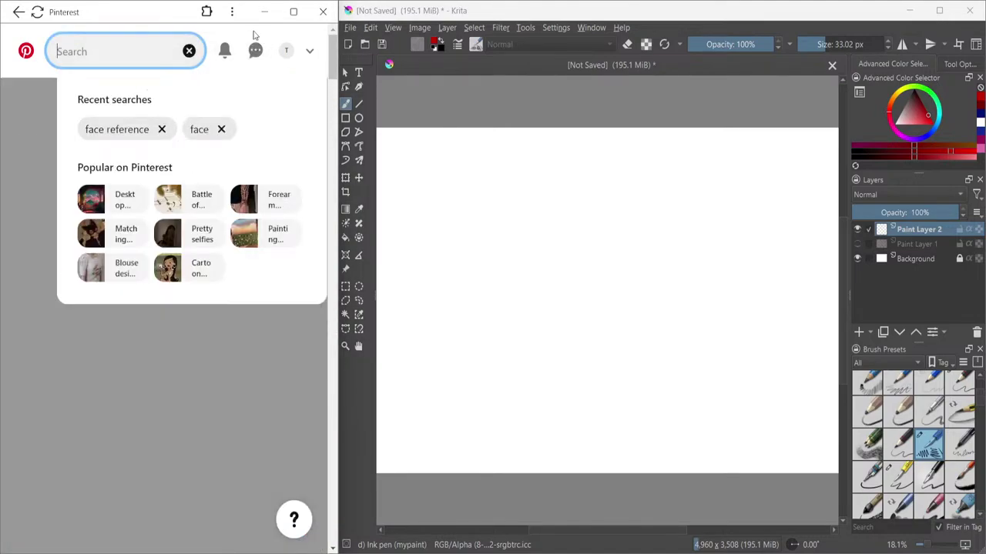
text(i)
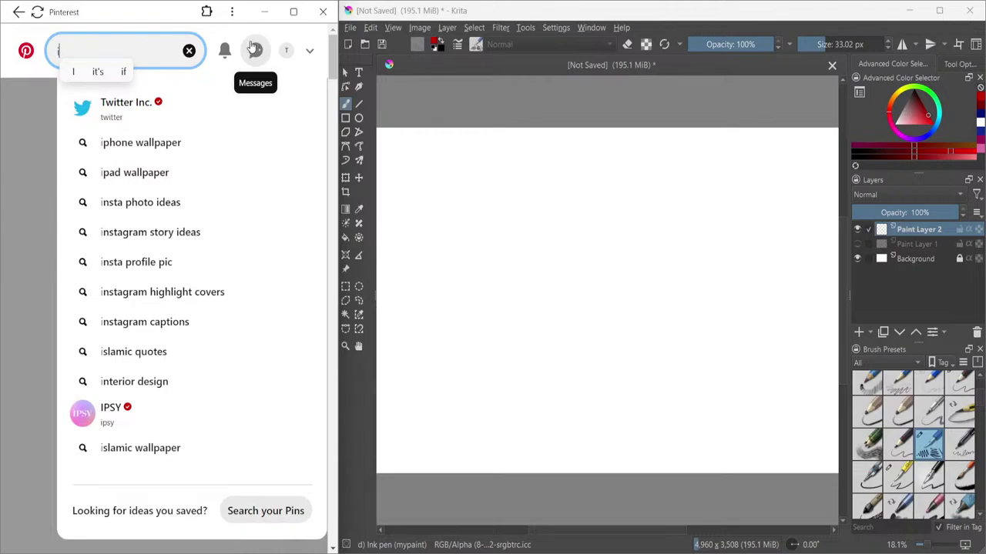
text(nt)
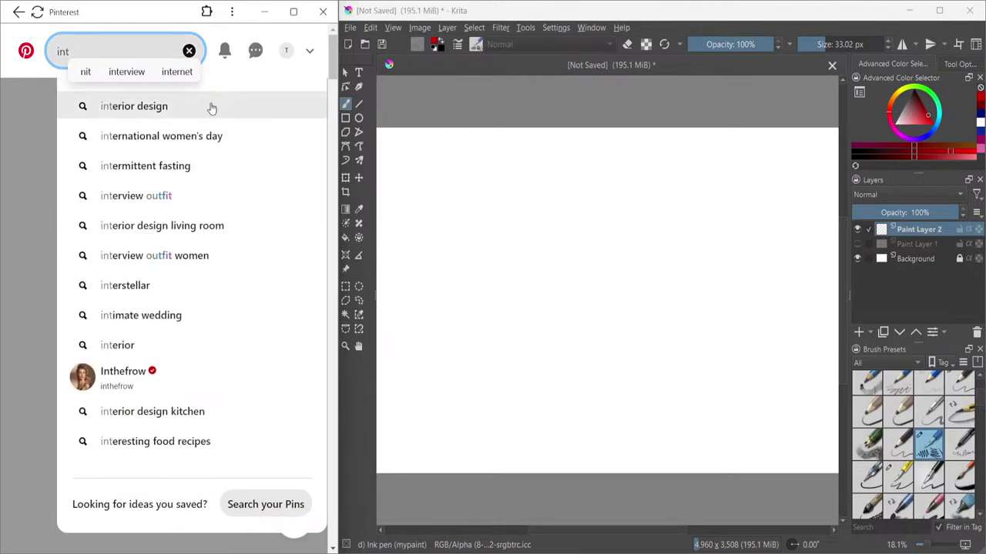
click(149, 110)
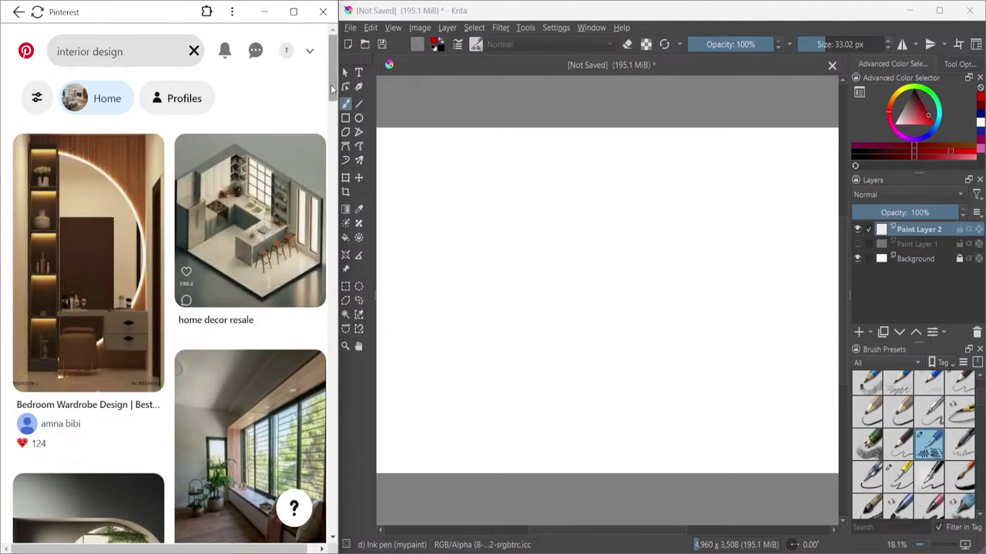
drag(333, 93, 329, 131)
click(270, 210)
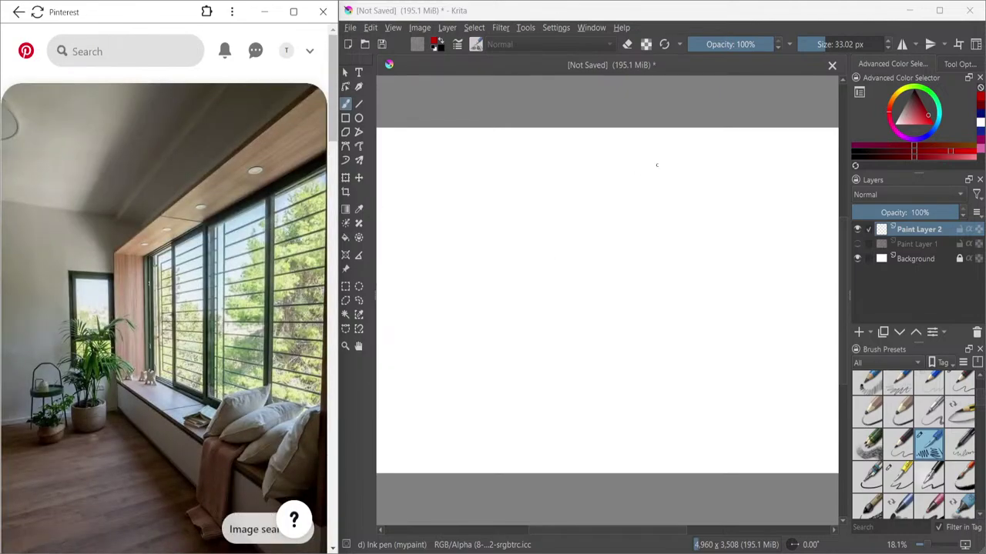
- Draw the two converging edges of the wooden ceiling panel and the short edge joining them at the far end
drag(722, 195, 601, 229)
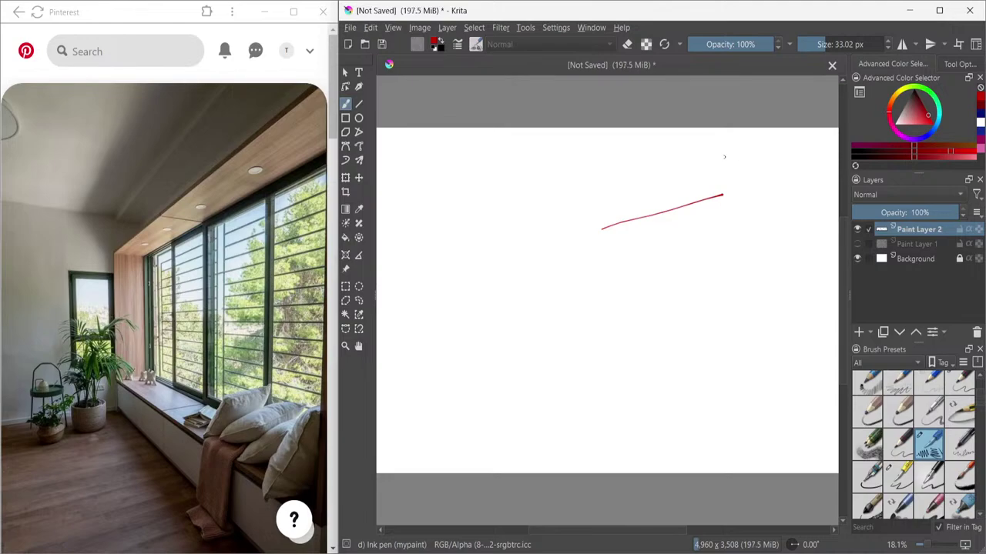
mouse_move(703, 156)
mouse_down()
mouse_move(577, 229)
mouse_move(670, 175)
mouse_up()
drag(712, 151, 760, 128)
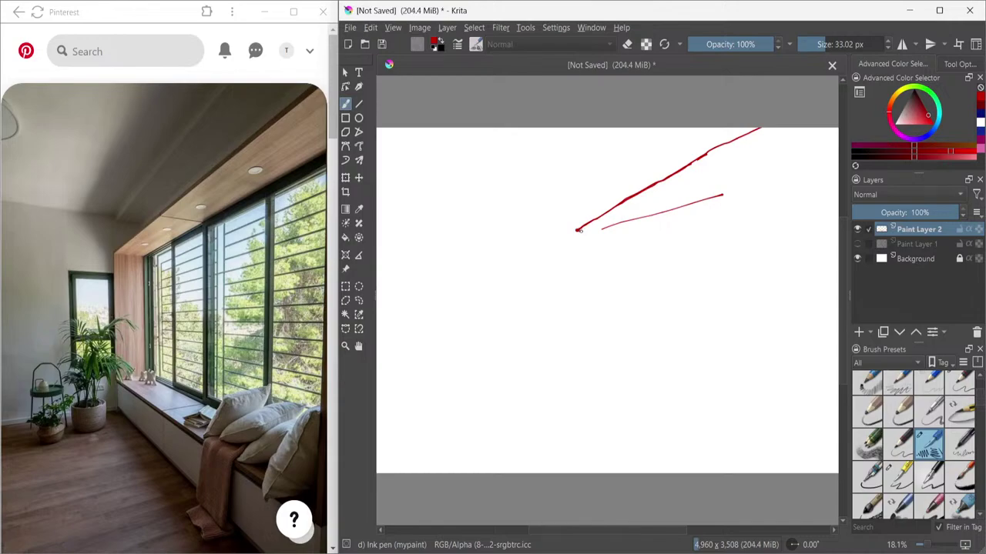
drag(579, 229, 603, 230)
drag(722, 196, 837, 151)
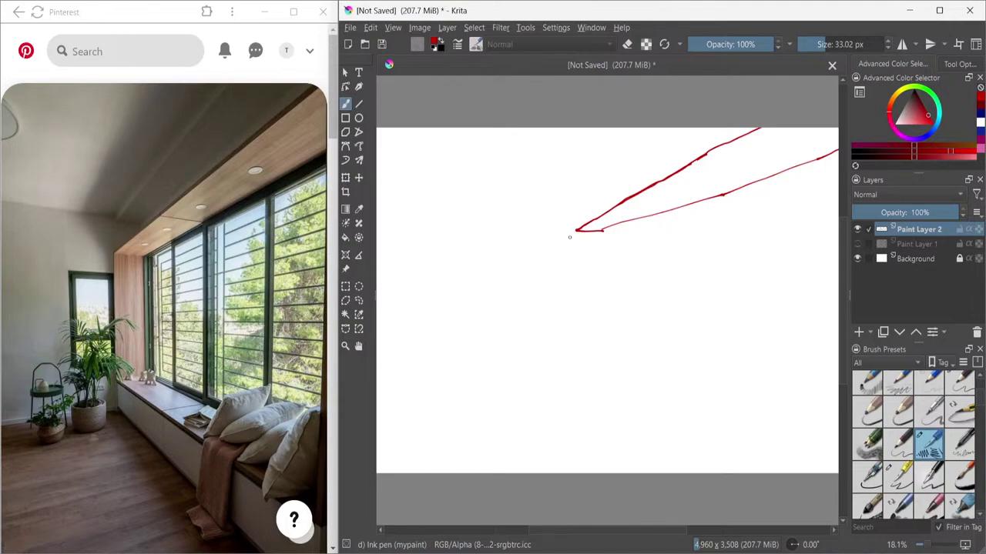
- Draw two vertical edges for the far end of the window recess, down from the ceiling panel's corners
drag(576, 232, 567, 318)
key(ctrl+z)
drag(577, 233, 576, 322)
drag(602, 233, 598, 322)
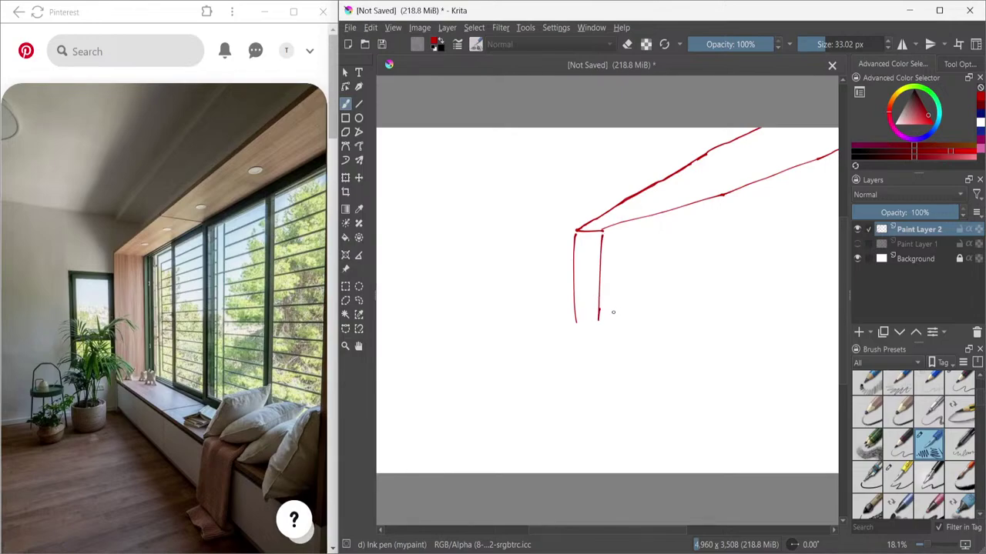
drag(575, 323, 696, 348)
key(ctrl+z)
key(ctrl+z)
drag(583, 322, 671, 333)
key(ctrl+z)
key(ctrl+z)
- Draw the bench top's back and front edges spreading from the recess's lower corners to the canvas edge
drag(599, 318, 838, 354)
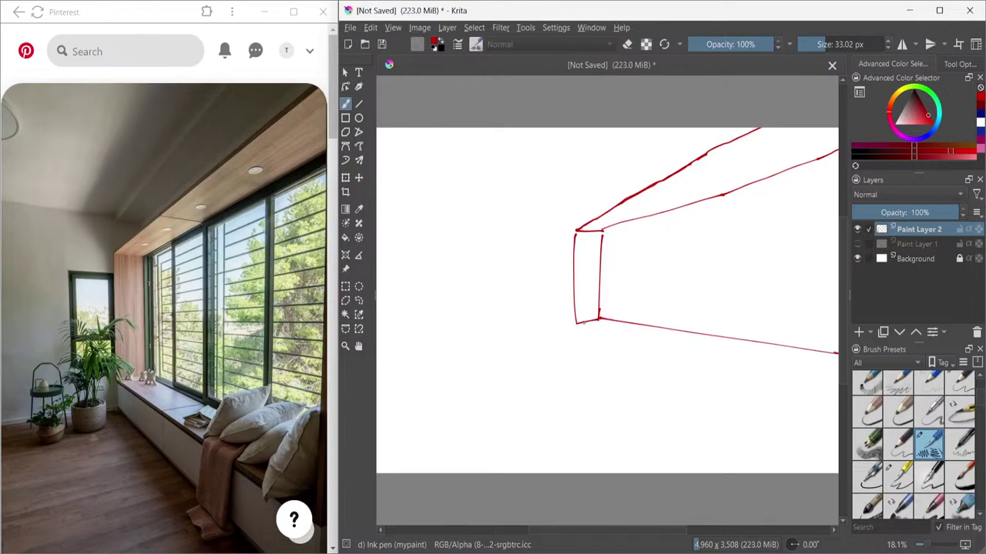
drag(586, 327, 838, 430)
key(ctrl+z)
drag(722, 375, 838, 425)
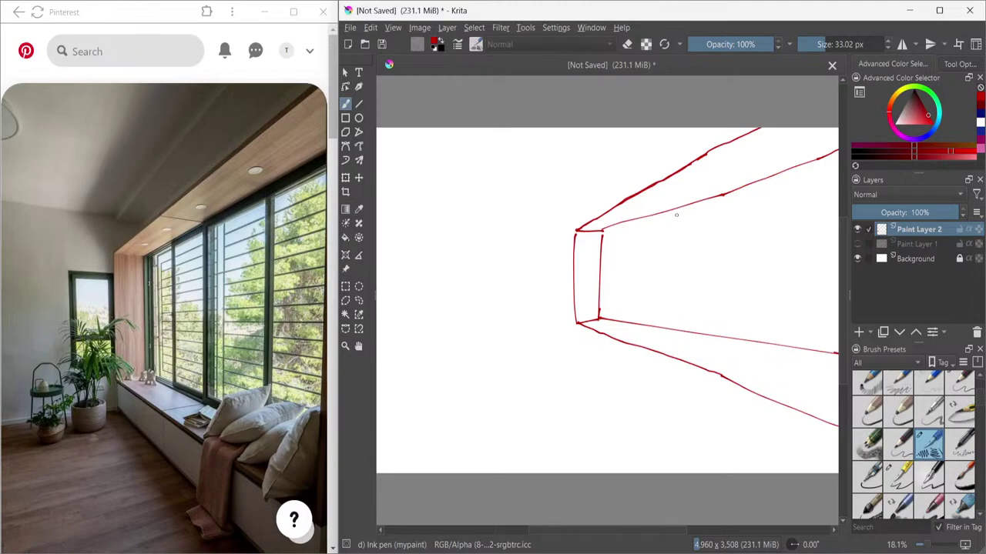
drag(674, 219, 671, 324)
key(ctrl+z)
key(ctrl+z)
drag(837, 152, 820, 196)
key(ctrl+z)
- Draw a diagonal guide line across the near window section, from the ceiling panel's edge down to the bench's back edge
mouse_move(835, 156)
mouse_down()
mouse_move(801, 231)
mouse_move(795, 214)
mouse_move(731, 337)
mouse_up()
key(ctrl+z)
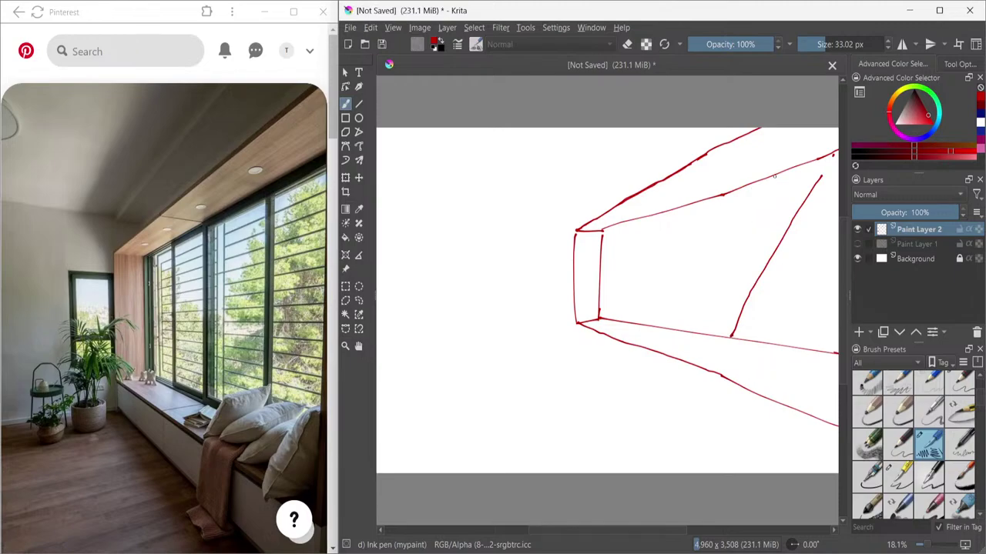
mouse_move(774, 176)
mouse_down()
mouse_move(758, 300)
mouse_move(779, 184)
mouse_move(764, 344)
mouse_up()
key(ctrl+z)
key(ctrl+z)
scroll(836, 157, up, 5)
key(2)
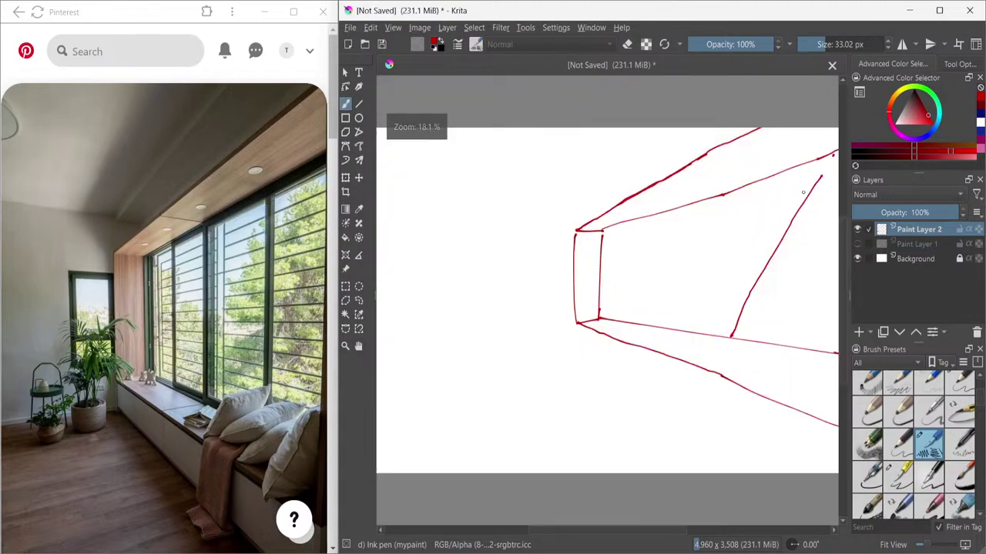
drag(821, 170, 815, 181)
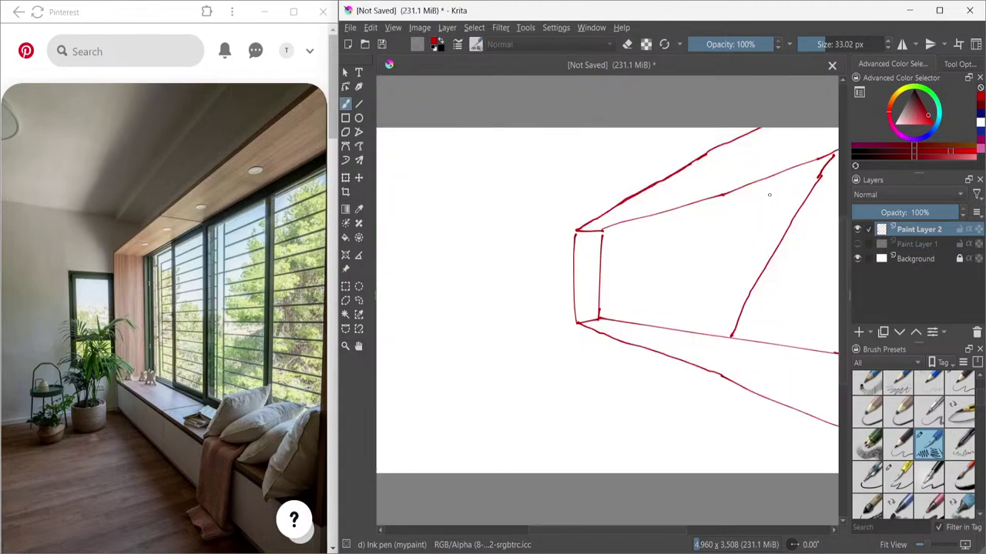
- Draw the opposite diagonal across the near window section and a vertical divider through the point where the diagonals cross
drag(724, 196, 798, 317)
key(ctrl+z)
key(ctrl+z)
drag(723, 198, 832, 343)
key(ctrl+z)
drag(724, 197, 832, 344)
drag(767, 182, 782, 392)
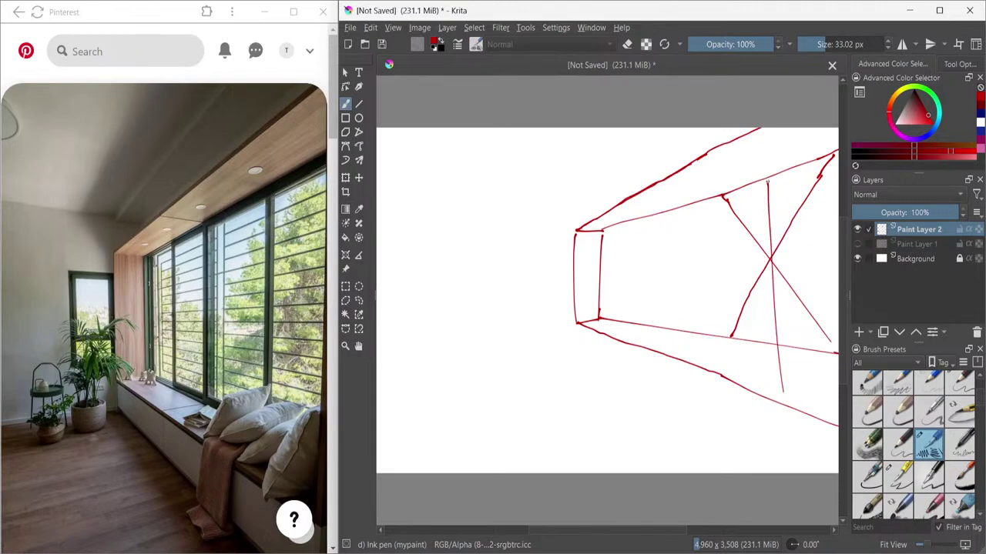
- Draw a diagonal from the first divider's top, a second vertical divider at its foot, and a diagonal from that divider's top
drag(767, 182, 676, 349)
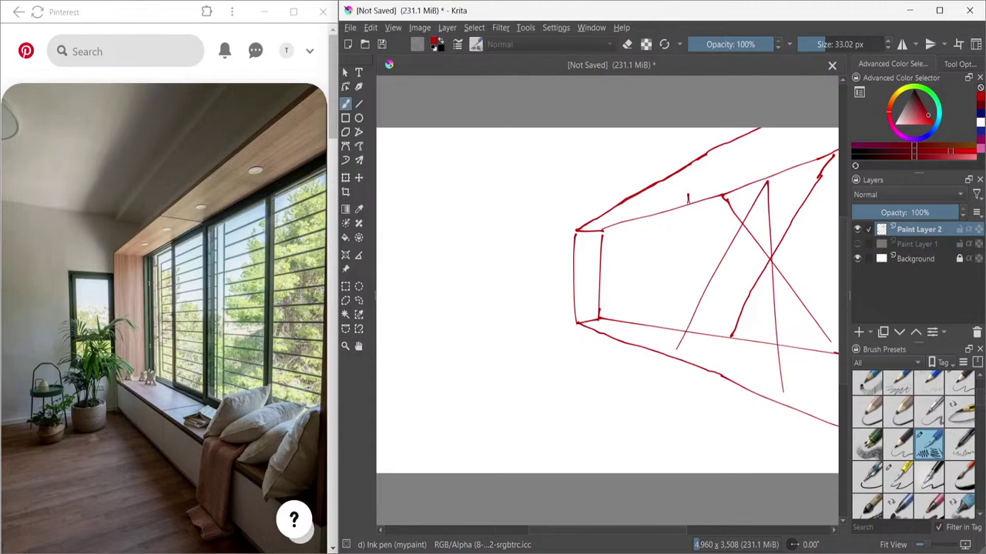
drag(682, 194, 688, 393)
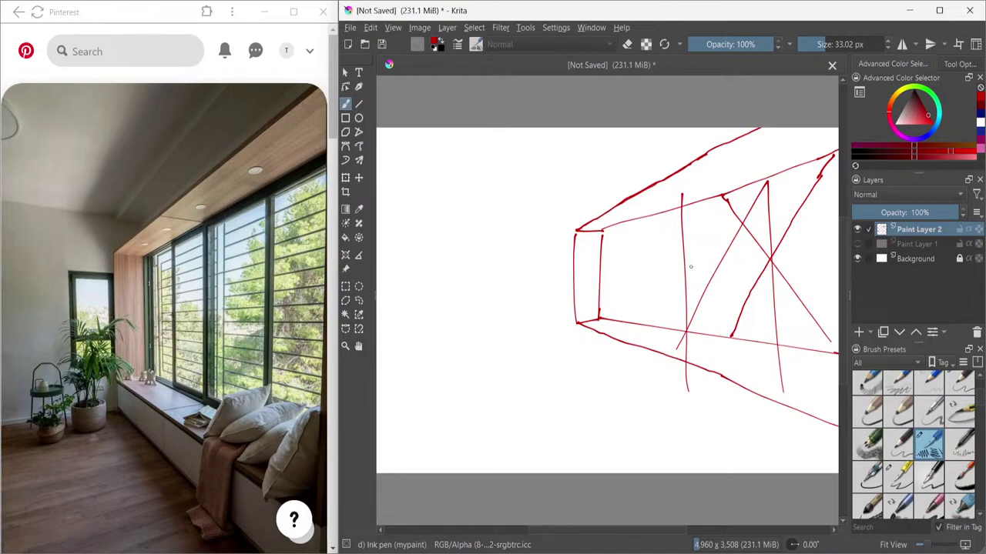
drag(680, 200, 610, 350)
key(ctrl+z)
drag(684, 200, 605, 339)
key(ctrl+z)
drag(684, 204, 624, 331)
- Draw the third vertical divider at the foot of the last diagonal and a final diagonal toward the recess's far lower corner
drag(638, 206, 635, 375)
key(ctrl+z)
drag(630, 206, 639, 394)
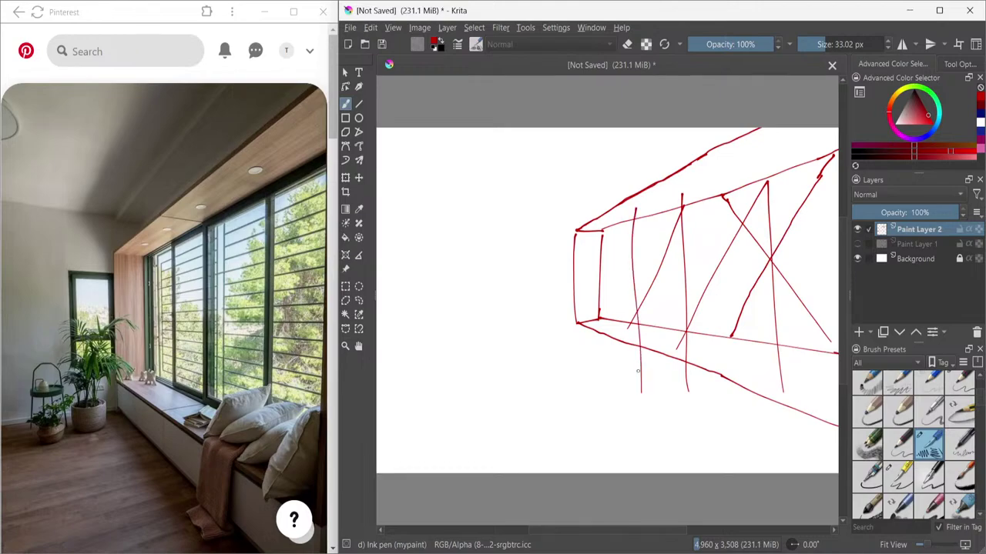
key(ctrl+z)
mouse_move(628, 207)
mouse_down()
mouse_move(639, 381)
mouse_move(630, 274)
mouse_move(628, 383)
mouse_up()
key(ctrl+z)
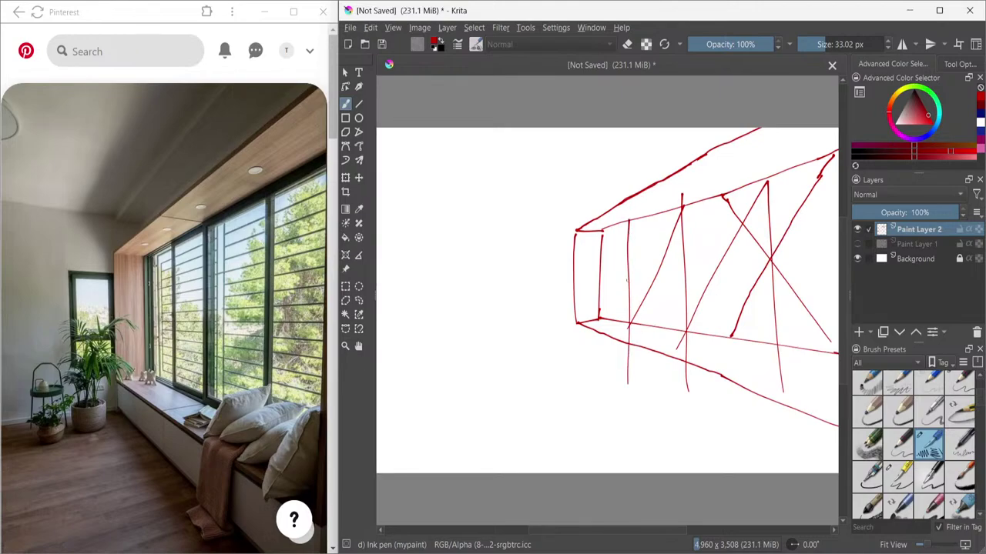
drag(628, 221, 593, 356)
- Draw the bench front's short far vertical edge and its long lower edge running down to the canvas border
drag(578, 328, 578, 356)
drag(580, 353, 765, 473)
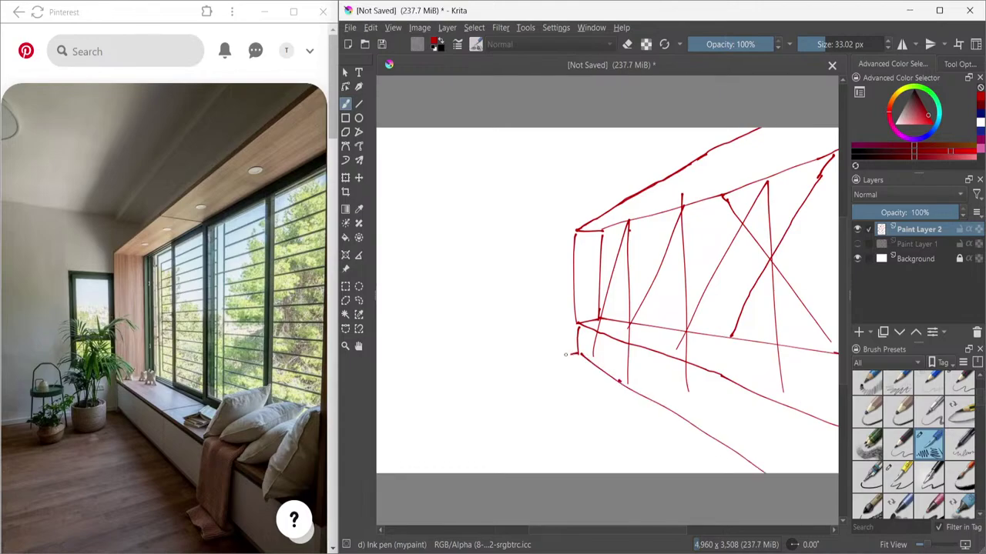
- Draw the far wall's floor line from the bench corner and a second line parallel just above the recess's upper edge
drag(560, 357, 404, 377)
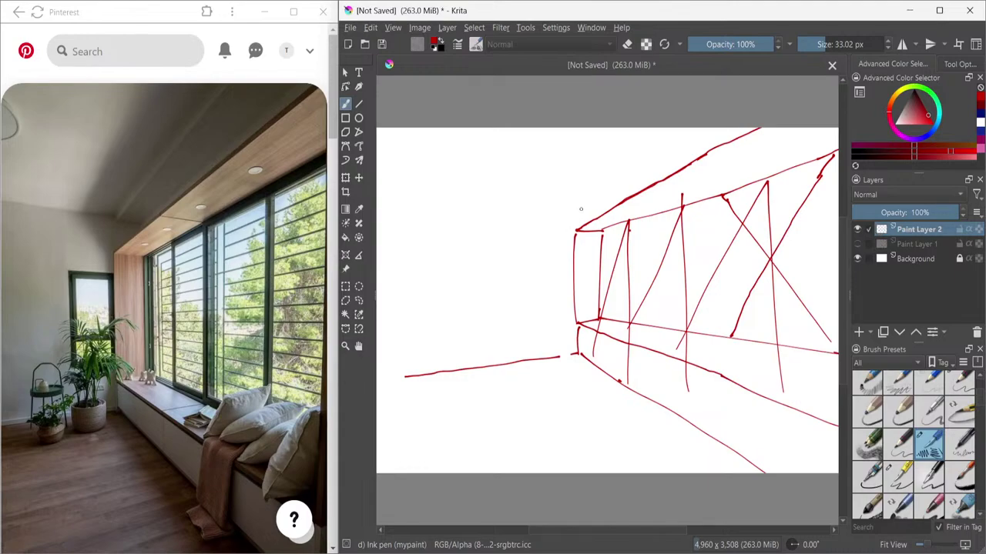
mouse_move(576, 230)
mouse_down()
mouse_move(633, 183)
mouse_move(738, 129)
mouse_up()
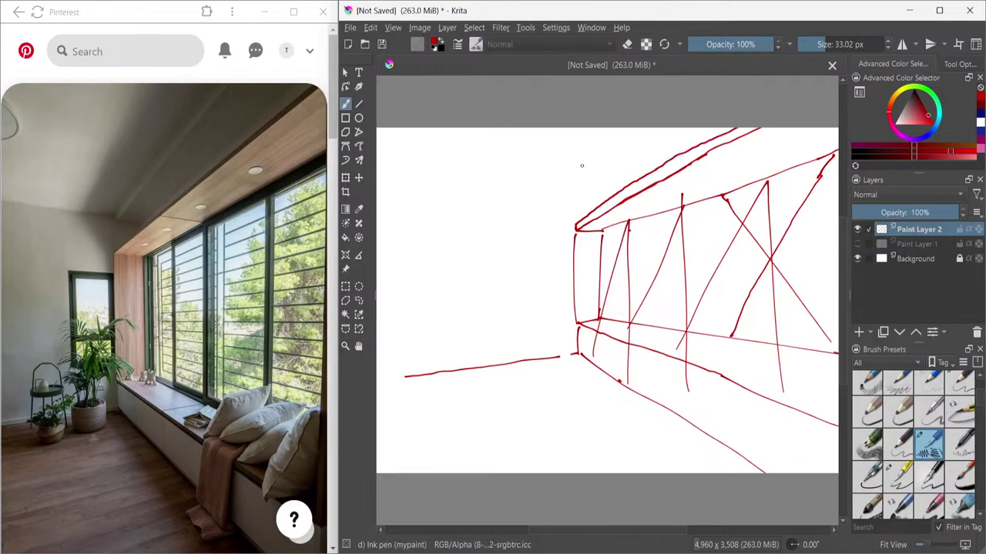
key(ctrl+z)
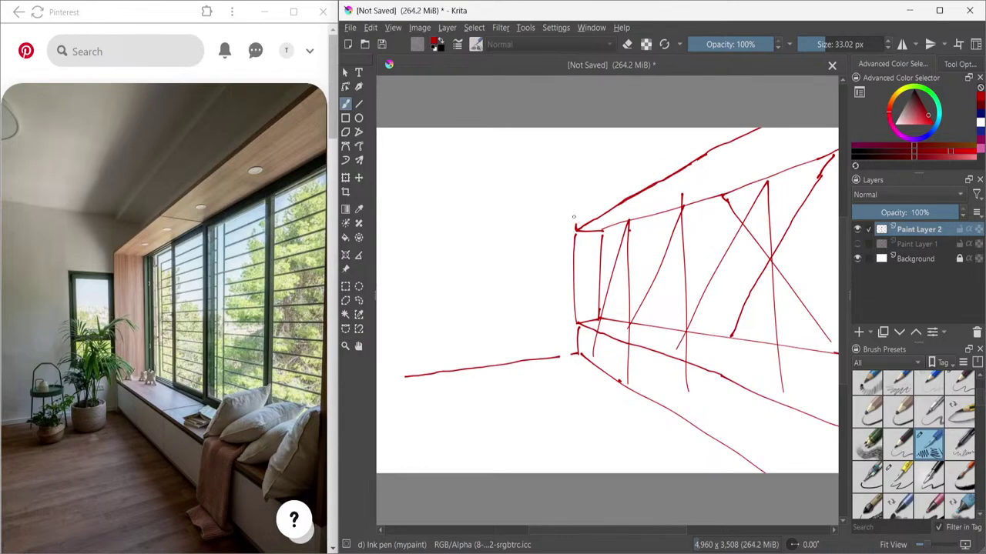
mouse_move(574, 224)
mouse_down()
mouse_move(582, 198)
mouse_move(608, 201)
mouse_move(739, 129)
mouse_up()
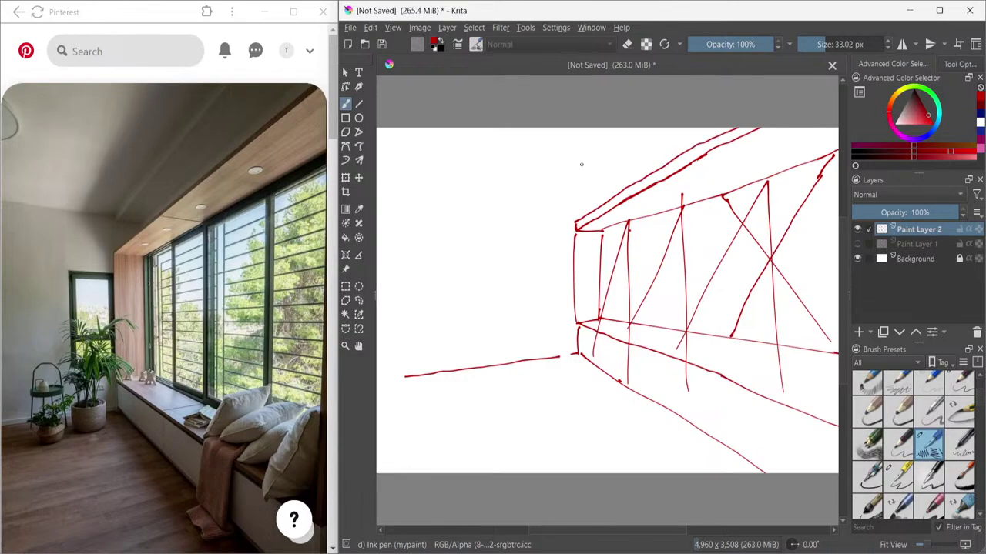
- Draw the ceiling step above the recess with its receding edges and short vertical end, plus the far wall's ceiling line
drag(570, 165, 572, 170)
mouse_move(613, 132)
mouse_down()
mouse_move(573, 168)
mouse_move(609, 129)
mouse_up()
mouse_move(574, 168)
mouse_down()
mouse_move(604, 175)
mouse_move(676, 127)
mouse_up()
key(ctrl+z)
drag(610, 172, 696, 127)
drag(607, 173, 604, 202)
key(ctrl+z)
drag(607, 174, 606, 204)
drag(561, 162, 388, 152)
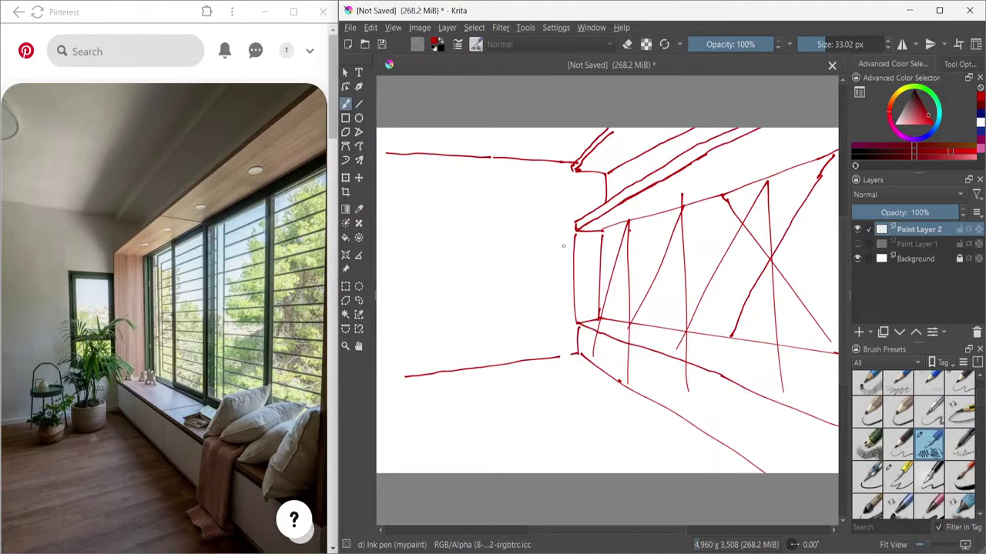
- Draw the top edge and both long vertical sides of the narrow window on the far wall beside the recess
mouse_move(568, 242)
mouse_down()
mouse_move(532, 240)
mouse_move(532, 302)
mouse_up()
drag(571, 247, 570, 297)
drag(567, 246, 566, 285)
key(ctrl+z)
drag(568, 248, 568, 301)
key(ctrl+z)
drag(569, 253, 571, 324)
key(ctrl+z)
mouse_move(567, 246)
mouse_down()
mouse_move(569, 336)
mouse_move(544, 335)
mouse_up()
key(ctrl+z)
drag(565, 247, 562, 333)
key(ctrl+z)
drag(567, 242, 570, 333)
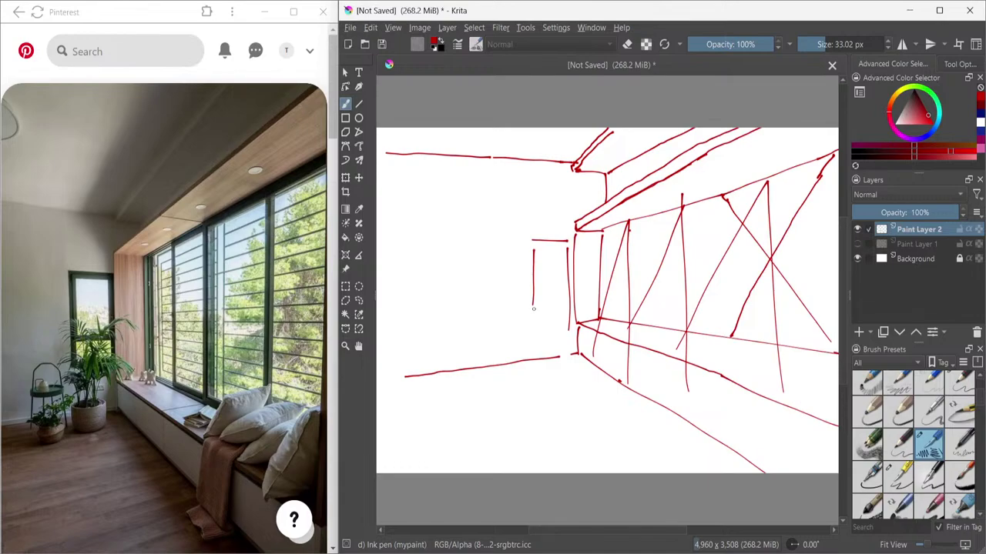
- Close the narrow window's lower end and draw a tall upper pane and a small lower pane inside its frame
mouse_move(533, 306)
mouse_down()
mouse_move(536, 331)
mouse_move(569, 326)
mouse_move(555, 330)
mouse_move(540, 312)
mouse_move(564, 311)
mouse_move(541, 327)
mouse_up()
key(ctrl+z)
drag(539, 262, 560, 302)
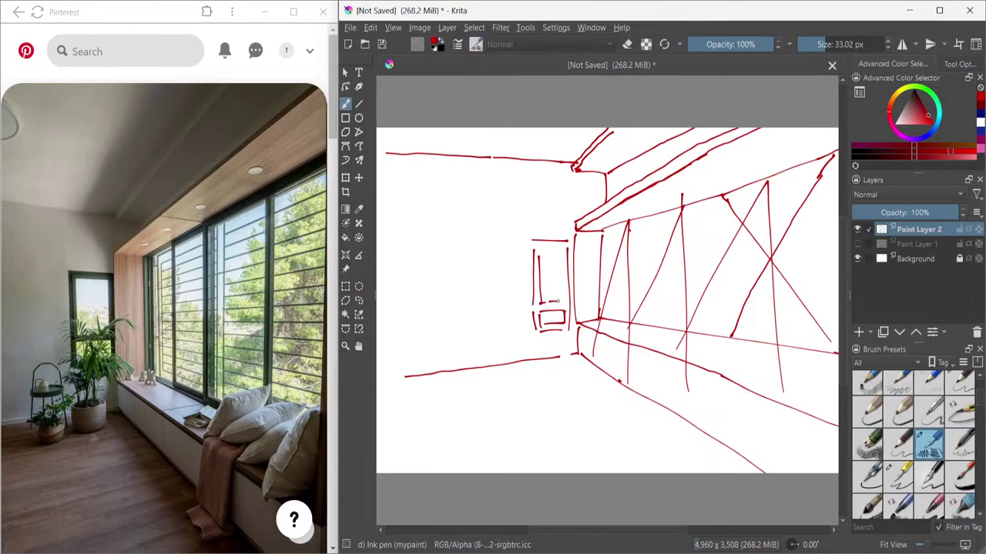
drag(558, 256, 561, 303)
drag(538, 254, 561, 254)
- Sketch the round potted plant below the narrow window and the plant stand with a small pot beside it
mouse_move(564, 357)
mouse_down()
mouse_move(545, 360)
mouse_move(570, 361)
mouse_move(553, 380)
mouse_move(571, 378)
mouse_move(539, 350)
mouse_move(566, 342)
mouse_move(567, 351)
mouse_up()
key(ctrl+z)
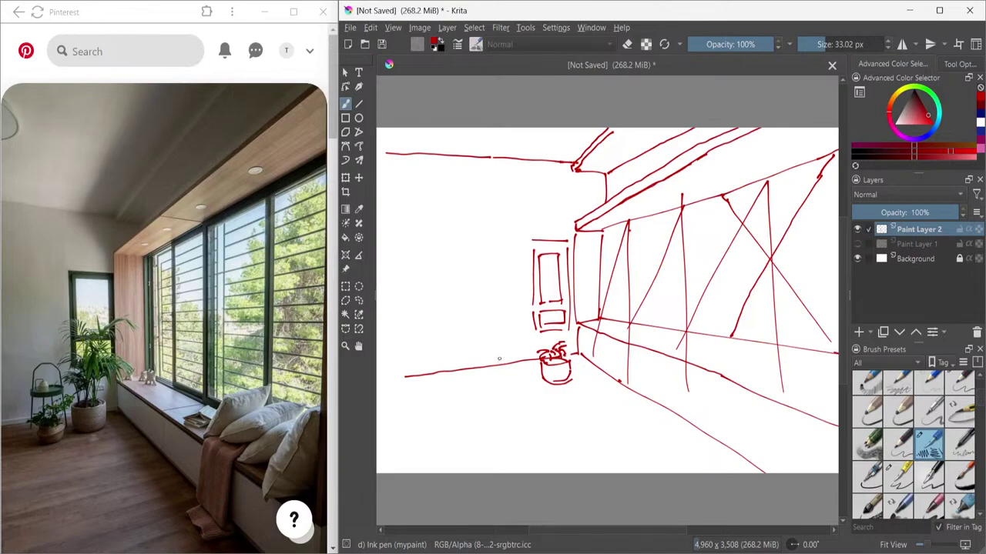
drag(502, 358, 512, 356)
mouse_move(502, 356)
mouse_down()
mouse_move(525, 389)
mouse_move(499, 393)
mouse_move(501, 375)
mouse_move(527, 374)
mouse_up()
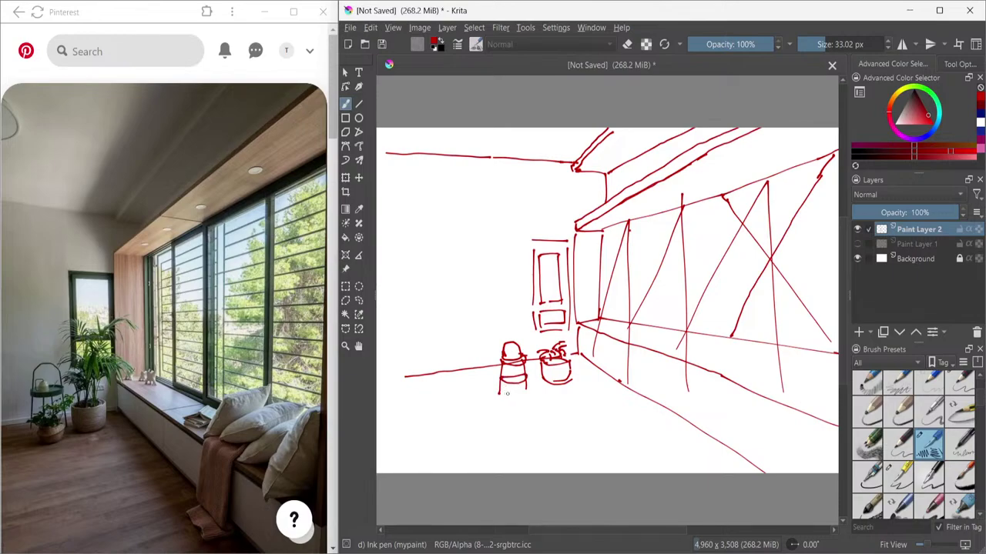
mouse_move(506, 394)
mouse_down()
mouse_move(528, 389)
mouse_move(513, 393)
mouse_move(524, 399)
mouse_move(499, 395)
mouse_up()
mouse_move(514, 355)
mouse_down()
mouse_move(515, 376)
mouse_move(518, 354)
mouse_move(505, 379)
mouse_up()
- Sketch the first cushions on the bench in front of the near window section, with loose crease strokes
drag(725, 357, 720, 365)
mouse_move(731, 329)
mouse_down()
mouse_move(769, 321)
mouse_move(771, 334)
mouse_move(731, 365)
mouse_move(730, 333)
mouse_move(722, 362)
mouse_up()
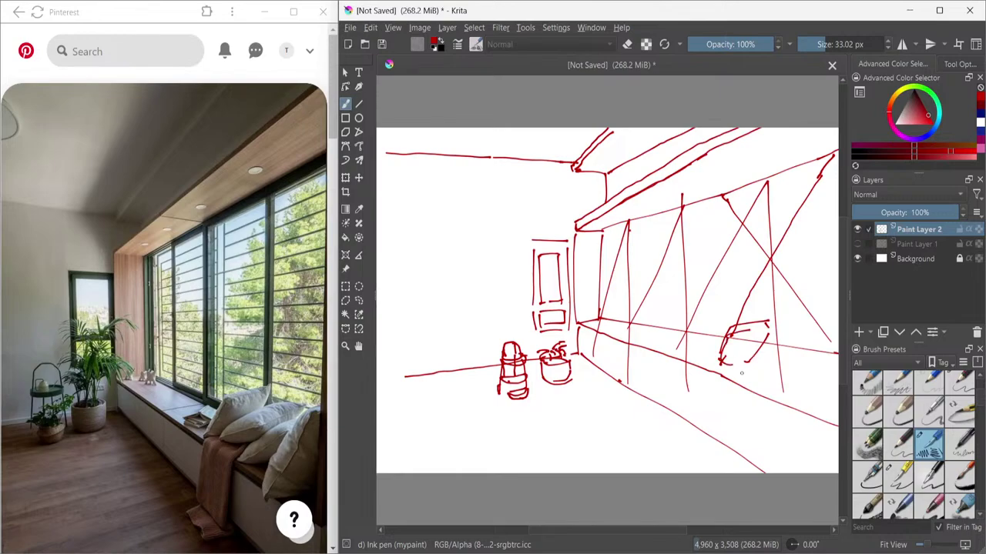
drag(722, 362, 777, 348)
mouse_move(737, 354)
mouse_down()
mouse_move(760, 368)
mouse_move(798, 355)
mouse_move(798, 365)
mouse_move(751, 373)
mouse_up()
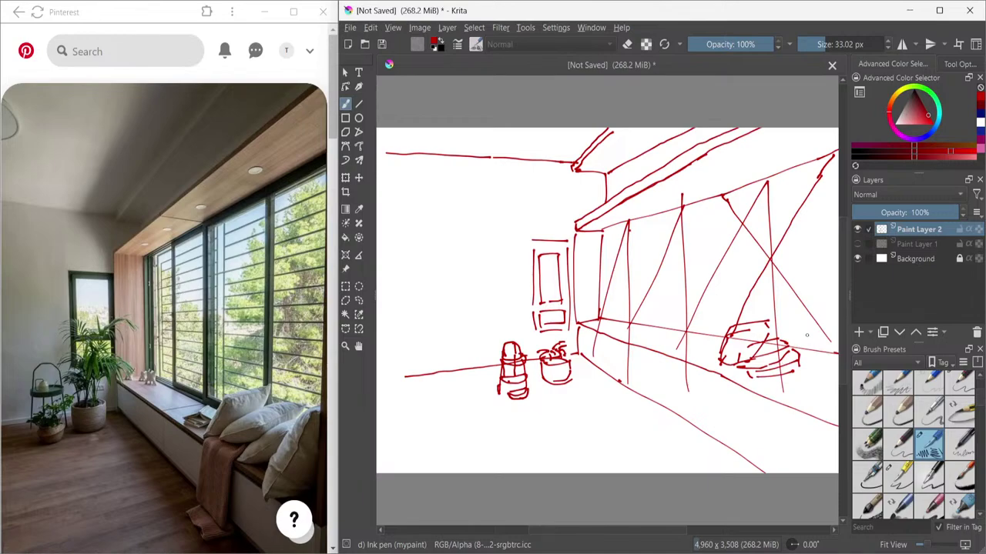
- Sketch the remaining overlapping cushions on the near end of the bench, up to the canvas border
drag(812, 351, 788, 394)
mouse_move(833, 314)
mouse_down()
mouse_move(798, 330)
mouse_move(773, 383)
mouse_move(780, 405)
mouse_move(813, 405)
mouse_up()
drag(837, 356, 805, 407)
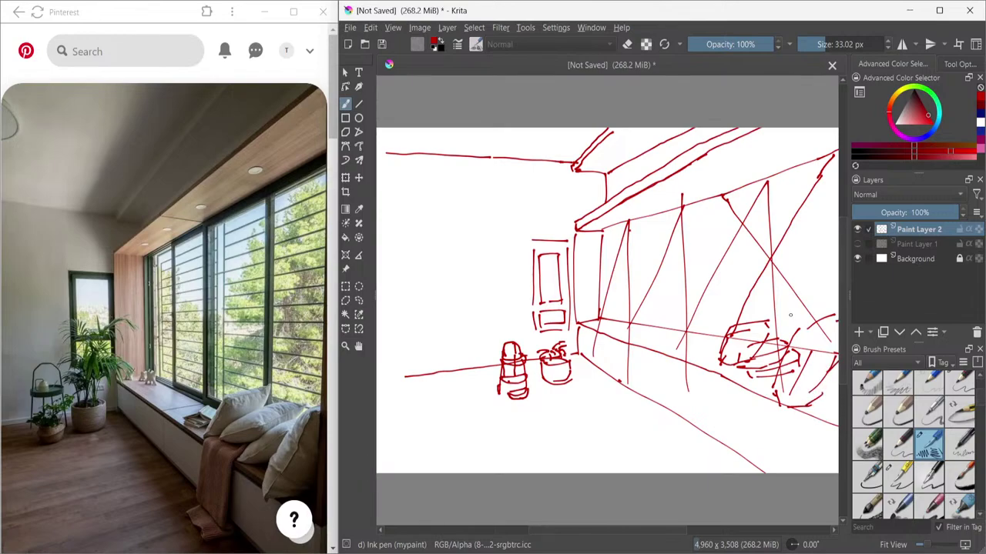
mouse_move(784, 312)
mouse_down()
mouse_move(785, 322)
mouse_move(825, 295)
mouse_move(824, 279)
mouse_up()
drag(766, 294, 776, 321)
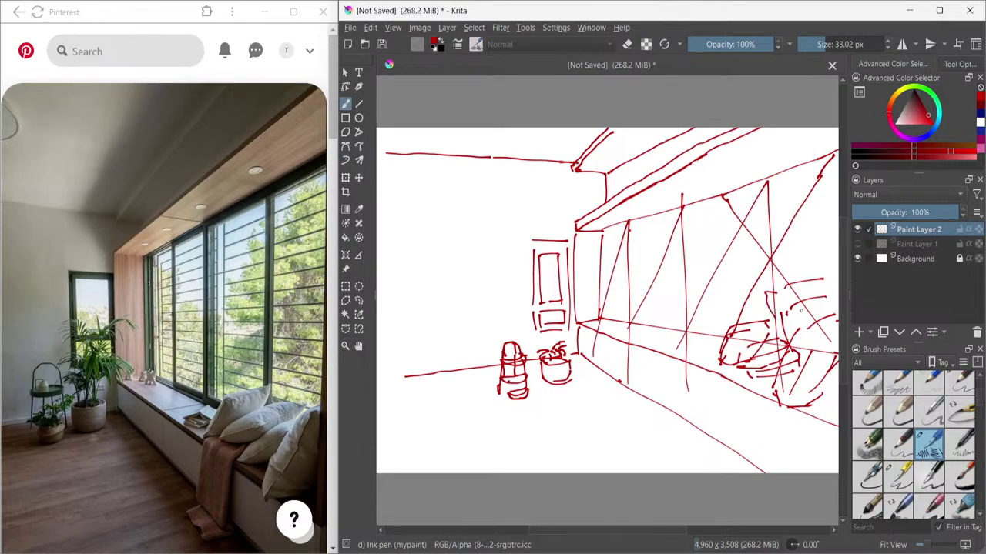
drag(823, 280, 833, 317)
drag(773, 322, 791, 339)
mouse_move(822, 283)
mouse_down()
mouse_move(829, 275)
mouse_move(838, 288)
mouse_move(831, 308)
mouse_up()
drag(792, 332, 798, 340)
- Draw the curved ceiling shape cut off by the canvas's upper border and extend the far wall's floor line to the side border
mouse_move(495, 130)
mouse_down()
mouse_move(455, 150)
mouse_move(510, 133)
mouse_move(466, 150)
mouse_move(457, 148)
mouse_move(498, 137)
mouse_move(446, 149)
mouse_move(383, 146)
mouse_up()
key(ctrl+z)
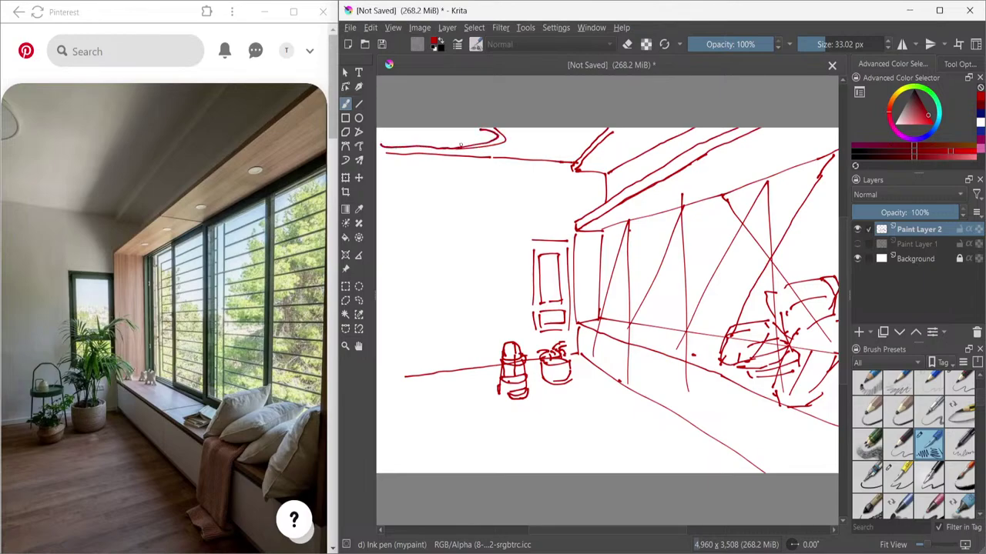
drag(460, 150, 395, 151)
drag(409, 377, 377, 380)
key(ctrl+z)
- Add a new paint layer and hide Paint Layer 2 for a blank canvas
key(Insert)
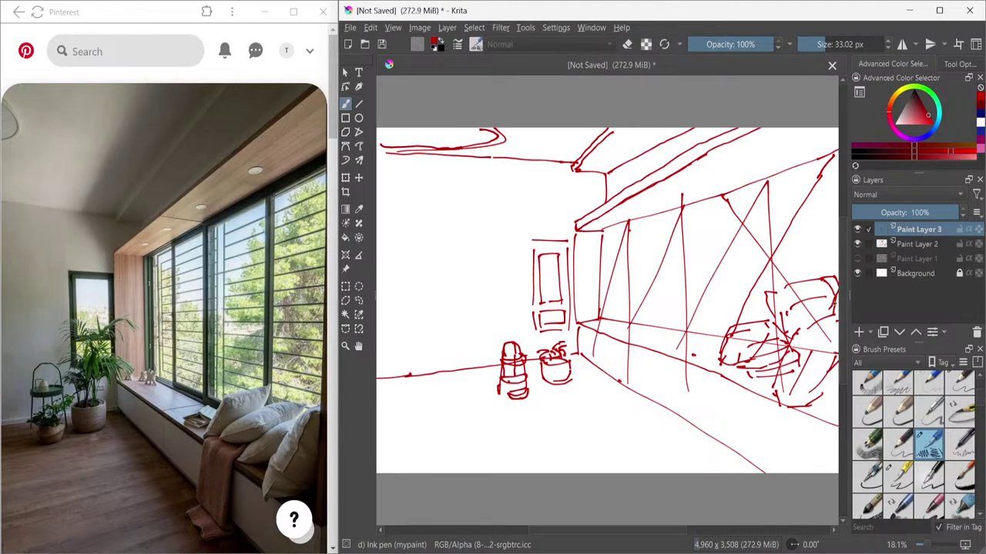
click(857, 244)
- Return to the Pinterest interior design results and browse them for another reference
mouse_move(320, 119)
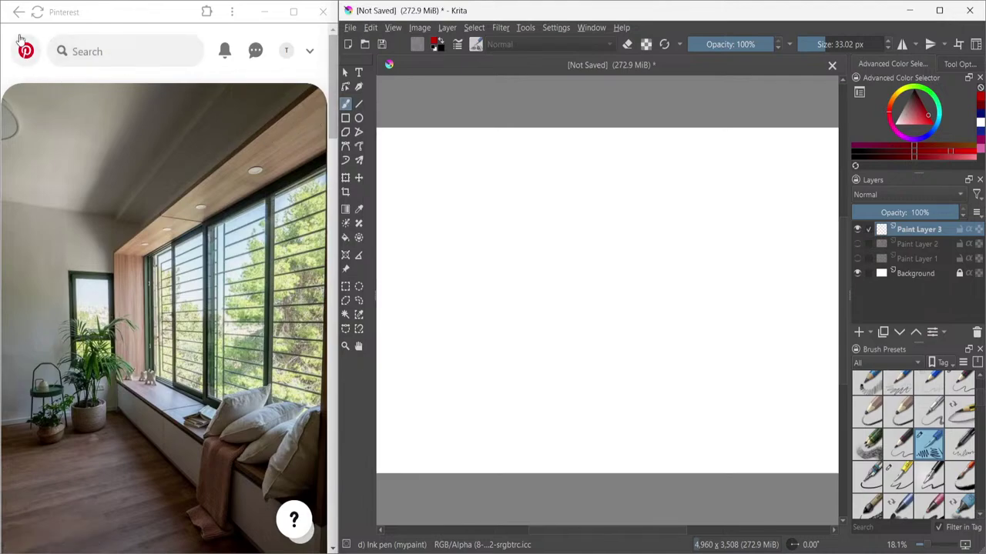
click(18, 13)
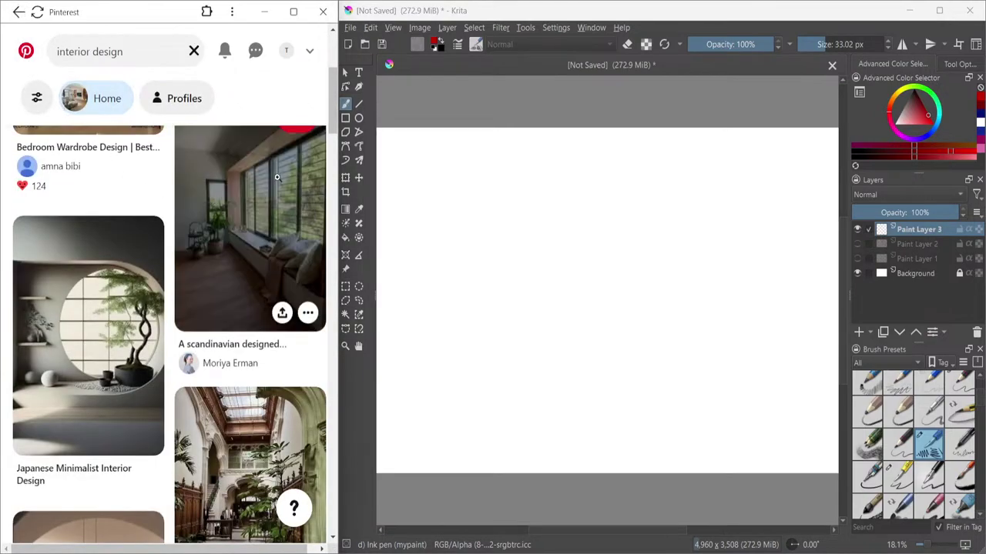
drag(331, 119, 328, 198)
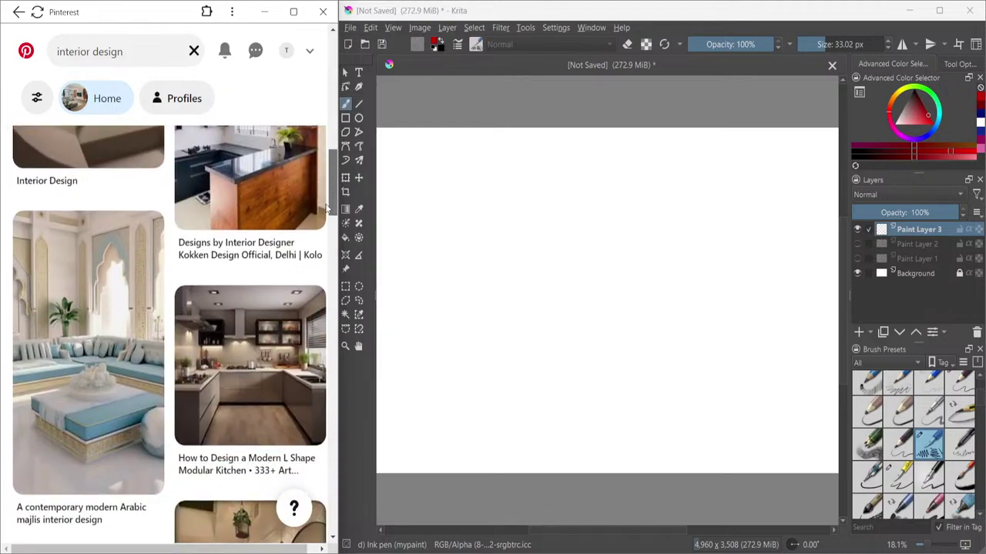
drag(326, 209, 320, 284)
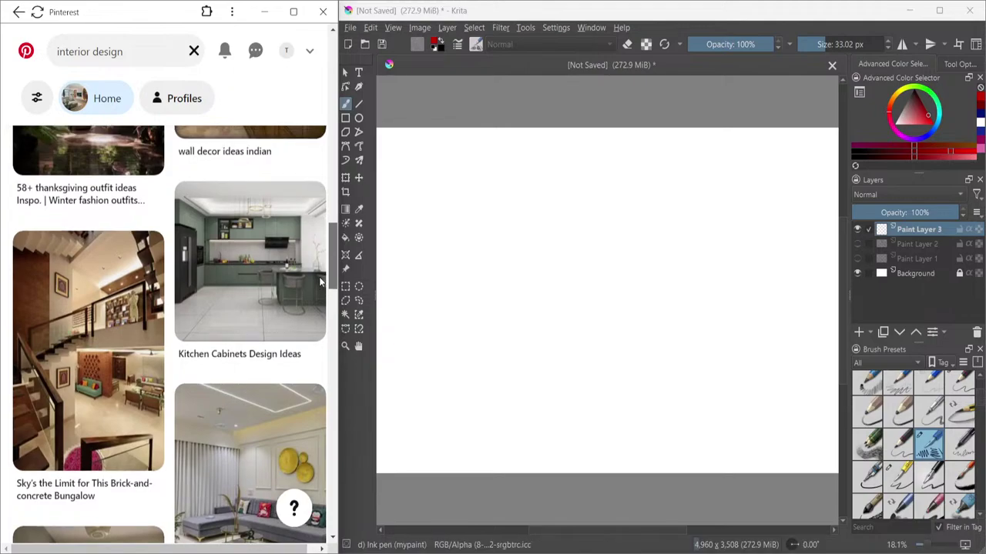
drag(320, 283, 331, 69)
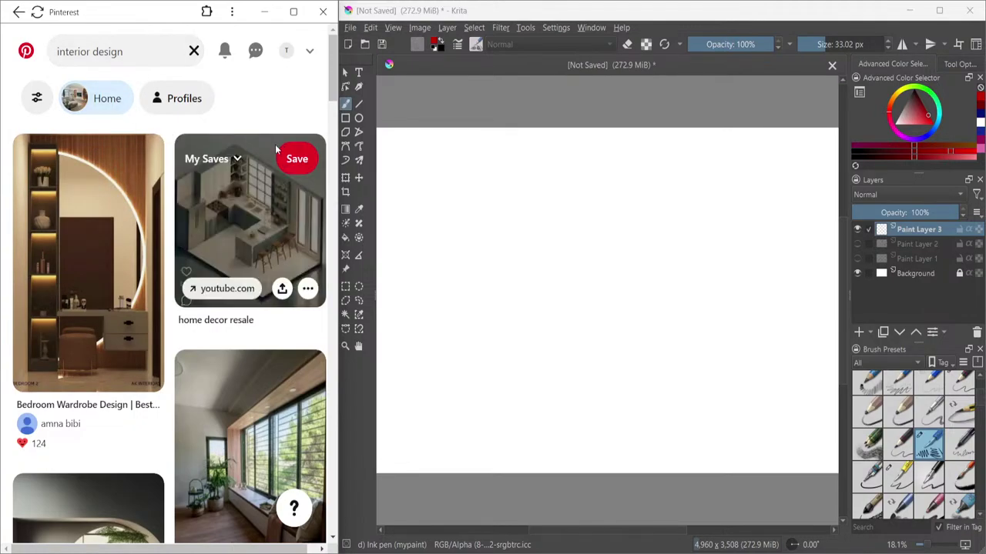
scroll(144, 132, down, 5)
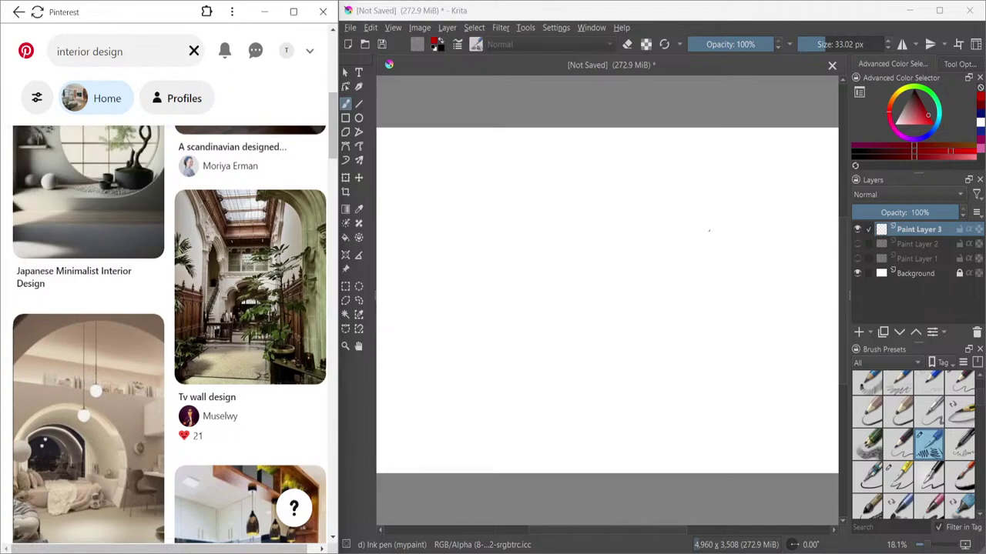
drag(699, 208, 685, 333)
key(ctrl+z)
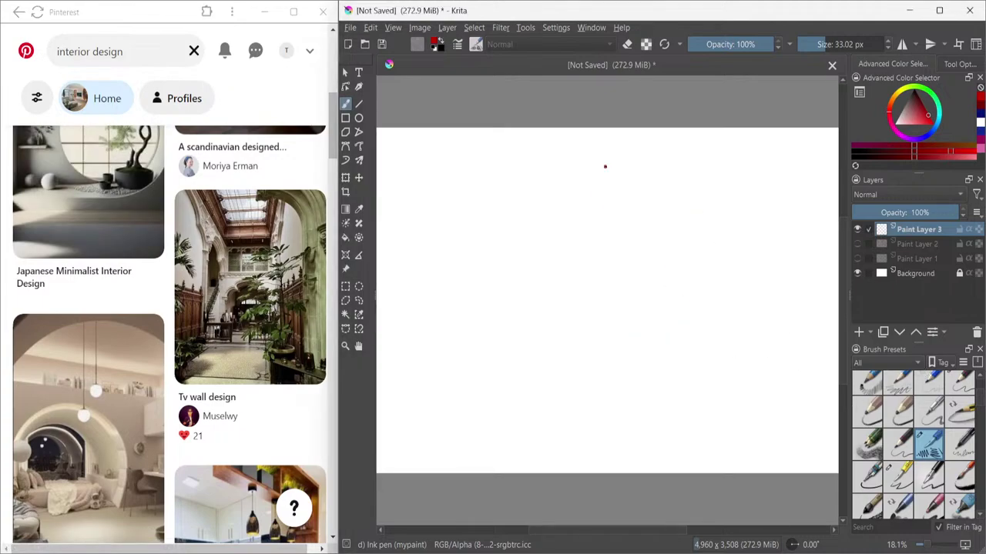
drag(606, 166, 616, 273)
key(ctrl+z)
mouse_move(508, 170)
mouse_down()
mouse_move(524, 278)
mouse_move(548, 285)
mouse_up()
key(ctrl+z)
- Replace the interior design search on Pinterest with the suggested search "traditional japanese kimono"
click(193, 51)
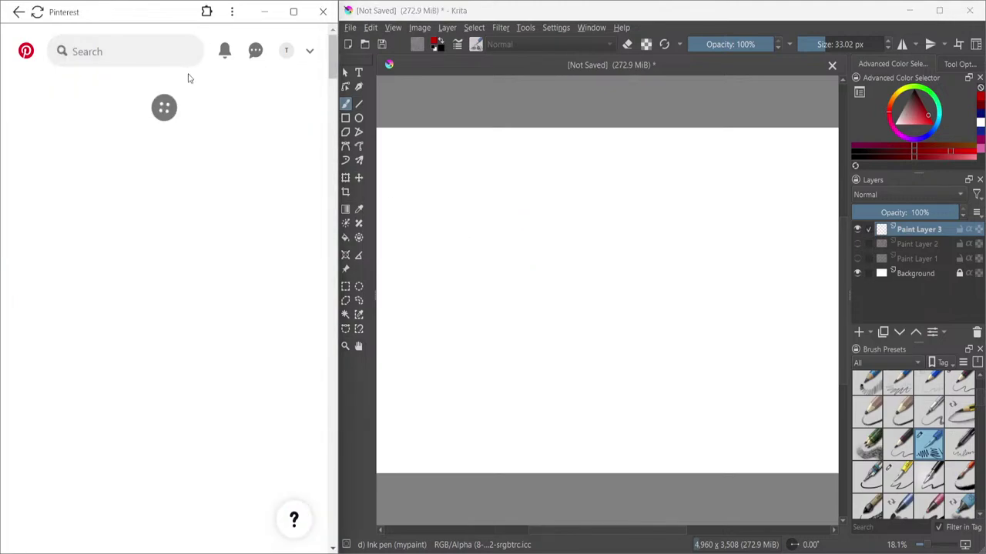
click(137, 58)
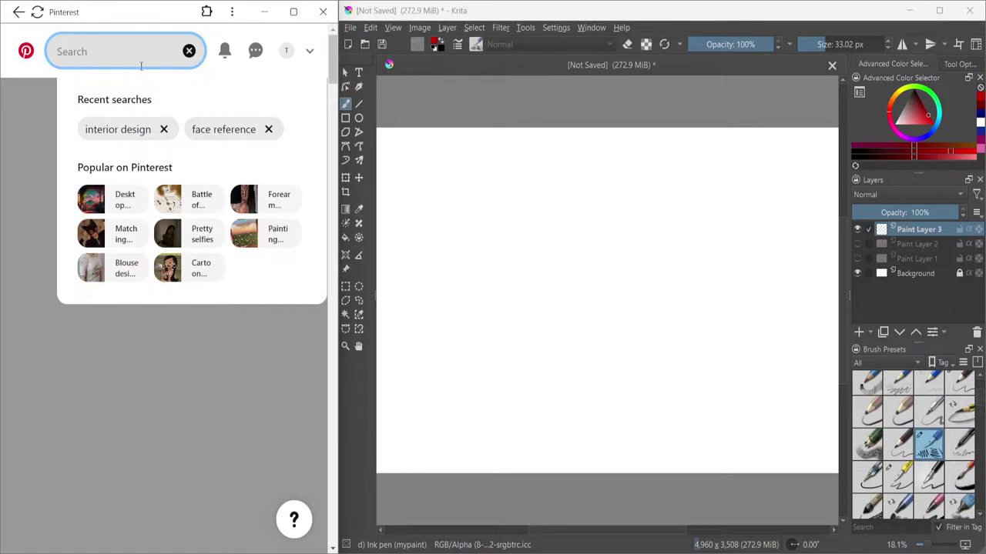
text(tr)
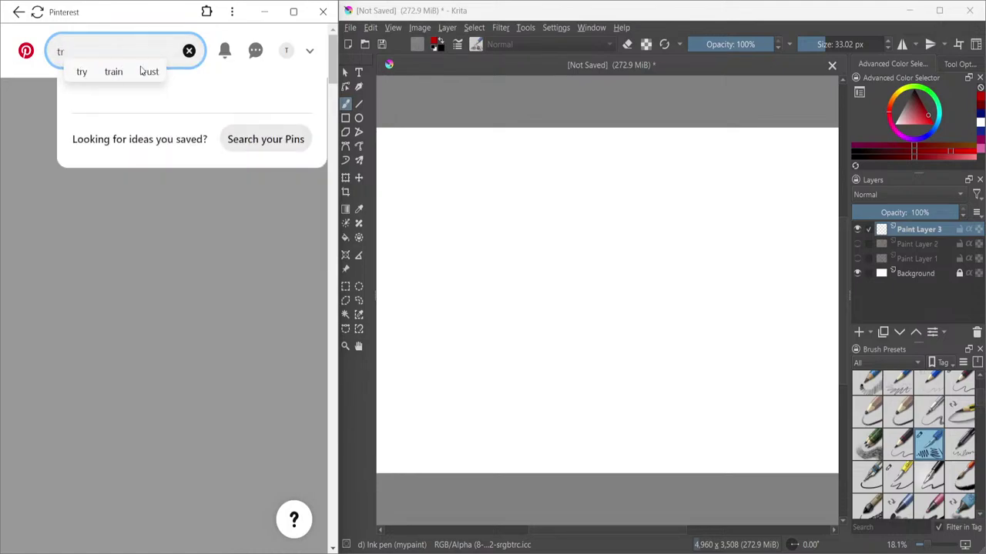
text(ad)
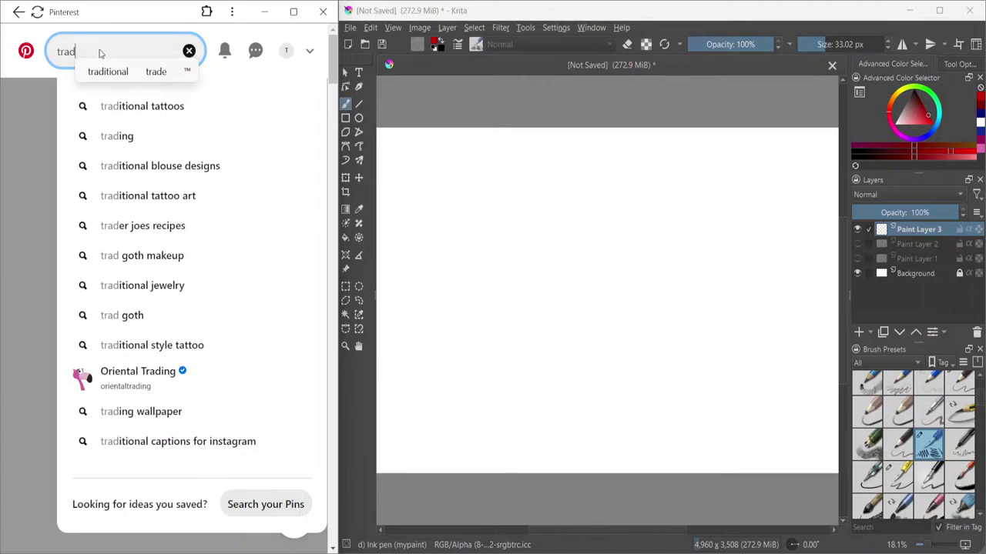
text(itional j)
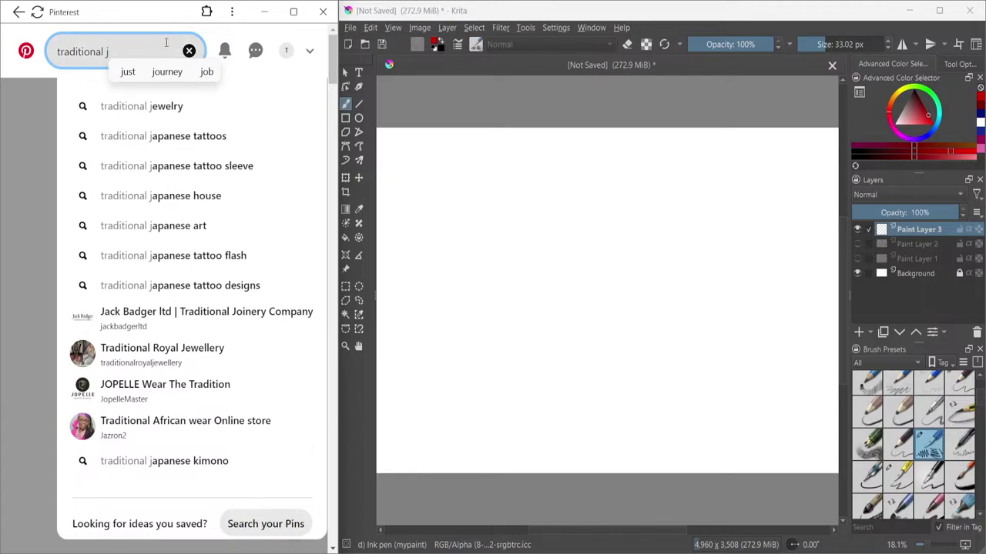
text(a)
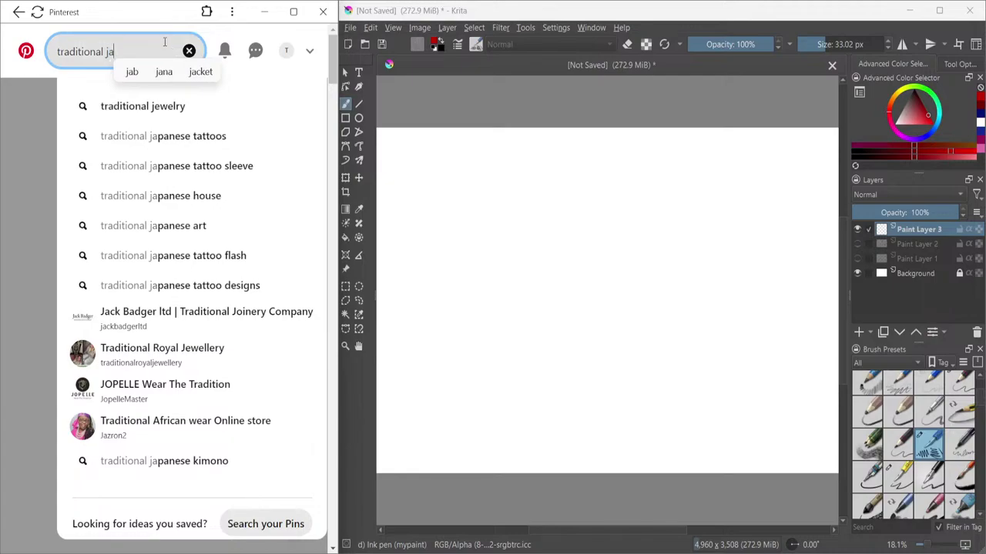
text(pa)
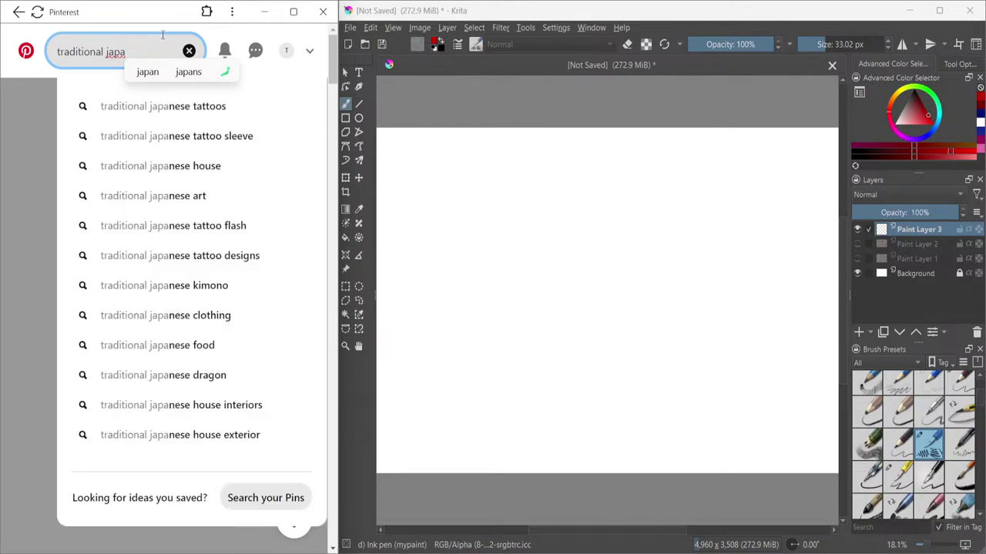
click(185, 285)
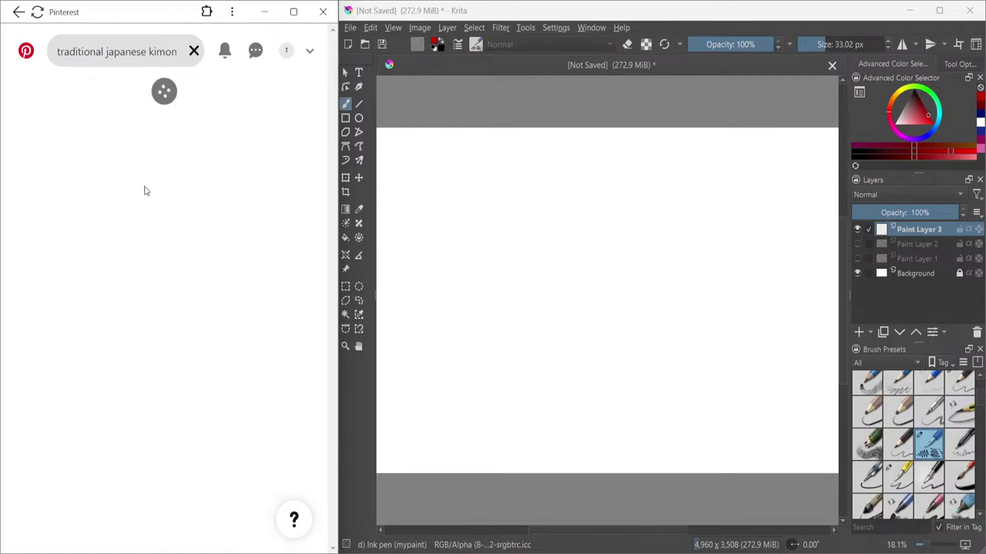
- Browse the kimono results and open the photo of the long-haired woman kneeling in a blue kimono as the reference
scroll(116, 169, down, 2)
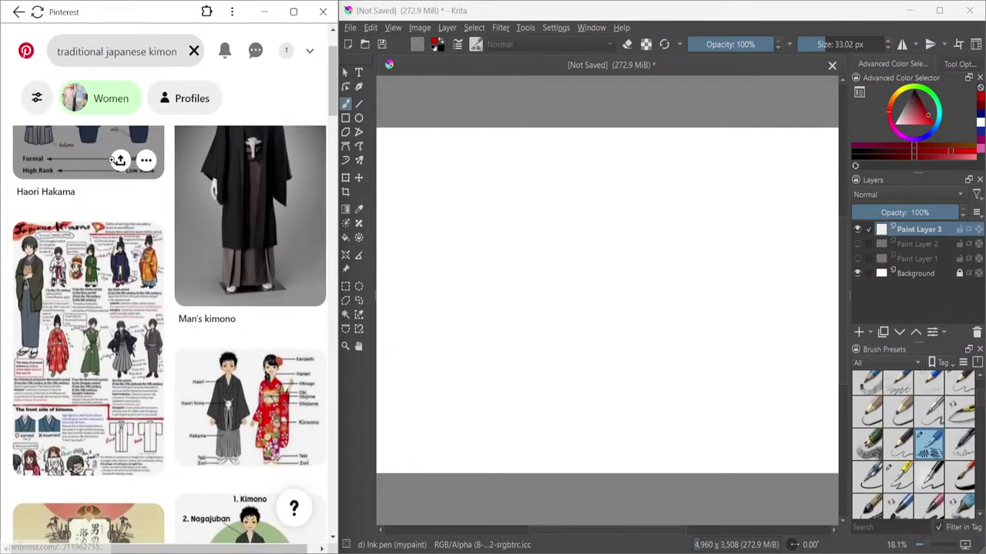
scroll(111, 164, down, 3)
scroll(112, 162, down, 4)
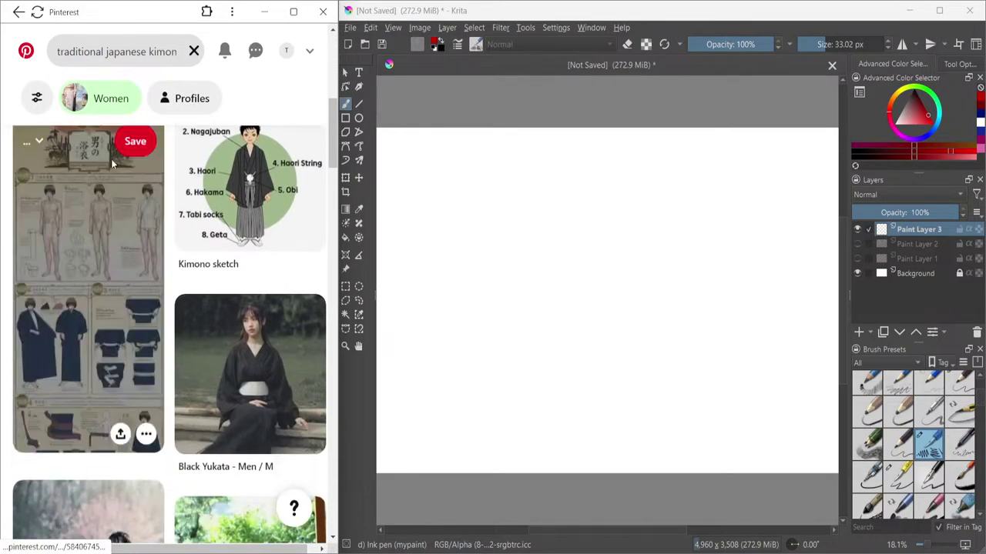
scroll(147, 154, down, 2)
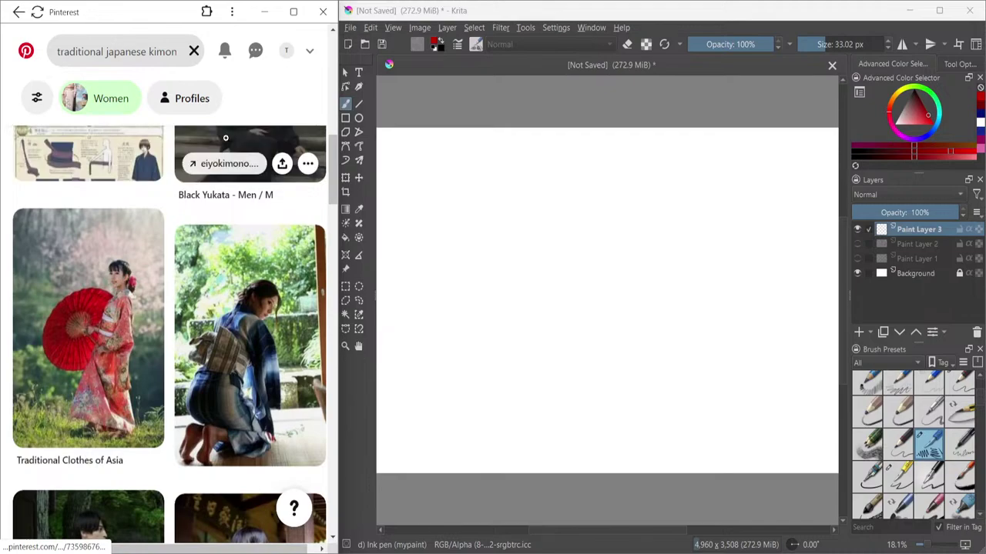
scroll(225, 139, down, 3)
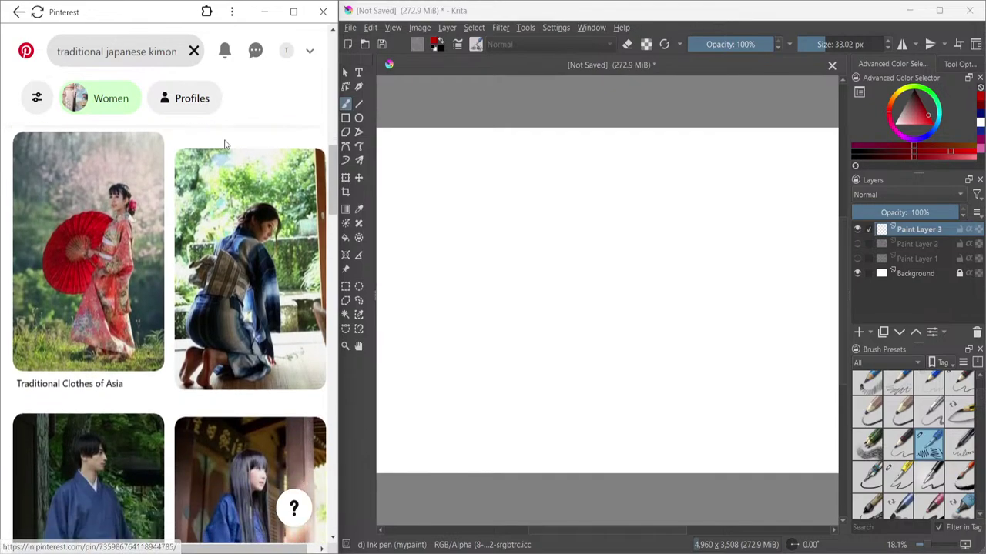
scroll(222, 154, up, 1)
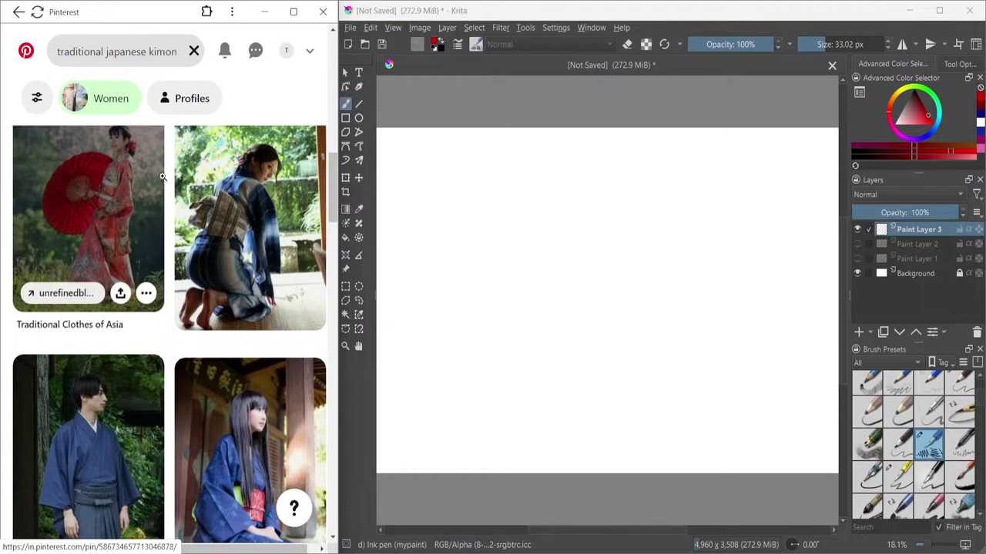
scroll(162, 178, down, 1)
click(245, 419)
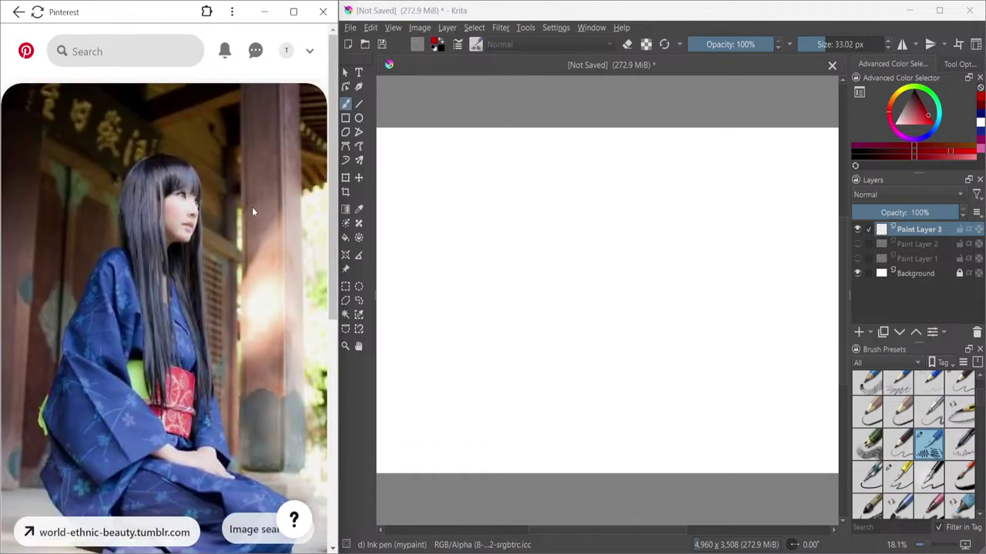
scroll(252, 207, down, 1)
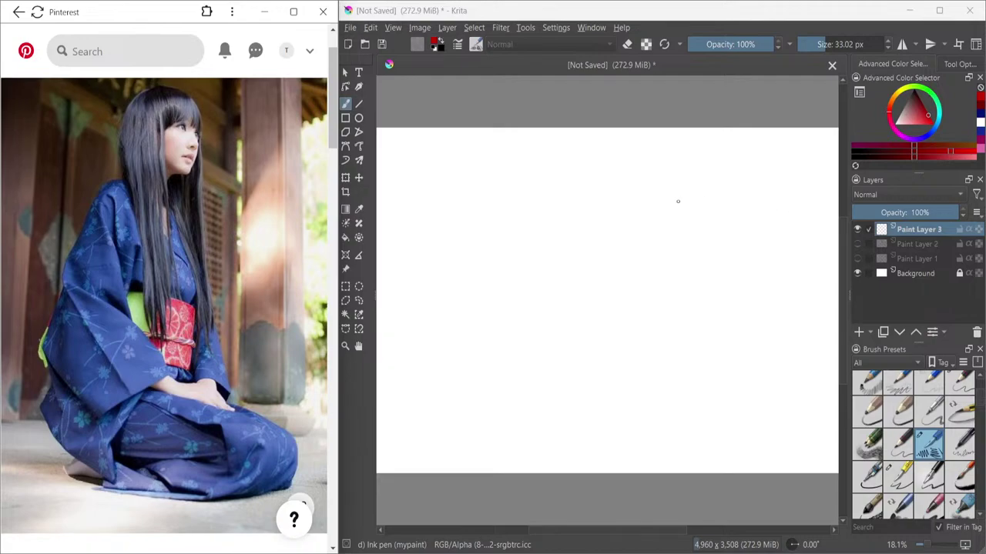
mouse_move(568, 156)
mouse_down()
mouse_move(590, 259)
mouse_move(715, 282)
mouse_move(716, 350)
mouse_up()
key(ctrl+z)
mouse_move(616, 243)
mouse_down()
mouse_move(617, 255)
mouse_move(620, 219)
mouse_move(621, 245)
mouse_up()
key(ctrl+z)
mouse_move(561, 175)
mouse_down()
mouse_move(513, 302)
mouse_move(488, 276)
mouse_move(587, 285)
mouse_move(690, 313)
mouse_move(592, 301)
mouse_move(679, 318)
mouse_move(541, 168)
mouse_move(485, 272)
mouse_move(489, 318)
mouse_move(554, 368)
mouse_move(576, 415)
mouse_move(697, 372)
mouse_move(655, 425)
mouse_move(772, 353)
mouse_move(739, 283)
mouse_move(595, 265)
mouse_move(552, 194)
mouse_move(489, 365)
mouse_move(454, 227)
mouse_move(538, 278)
mouse_move(516, 293)
mouse_up()
key(ctrl+z)
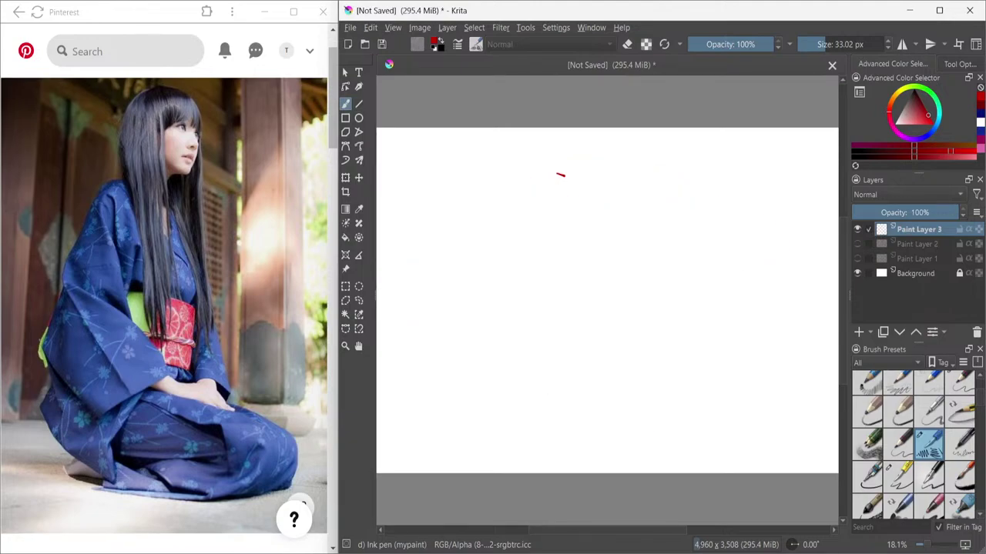
mouse_move(581, 242)
mouse_down()
mouse_move(558, 245)
mouse_move(616, 224)
mouse_move(540, 321)
mouse_move(658, 183)
mouse_move(502, 315)
mouse_up()
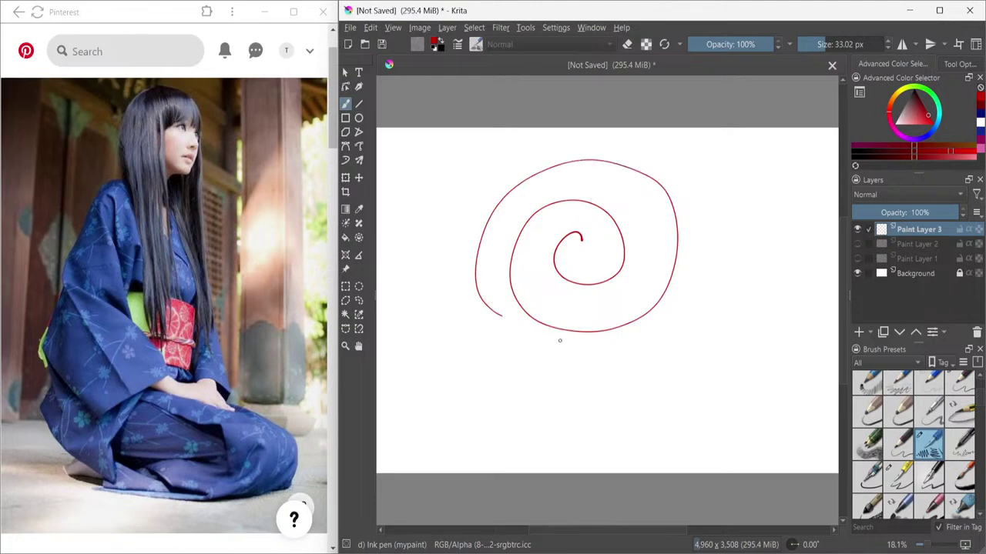
mouse_move(537, 376)
mouse_down()
mouse_move(506, 375)
mouse_move(585, 441)
mouse_move(487, 348)
mouse_move(462, 417)
mouse_up()
mouse_move(734, 282)
mouse_down()
mouse_move(704, 310)
mouse_move(697, 389)
mouse_move(689, 248)
mouse_up()
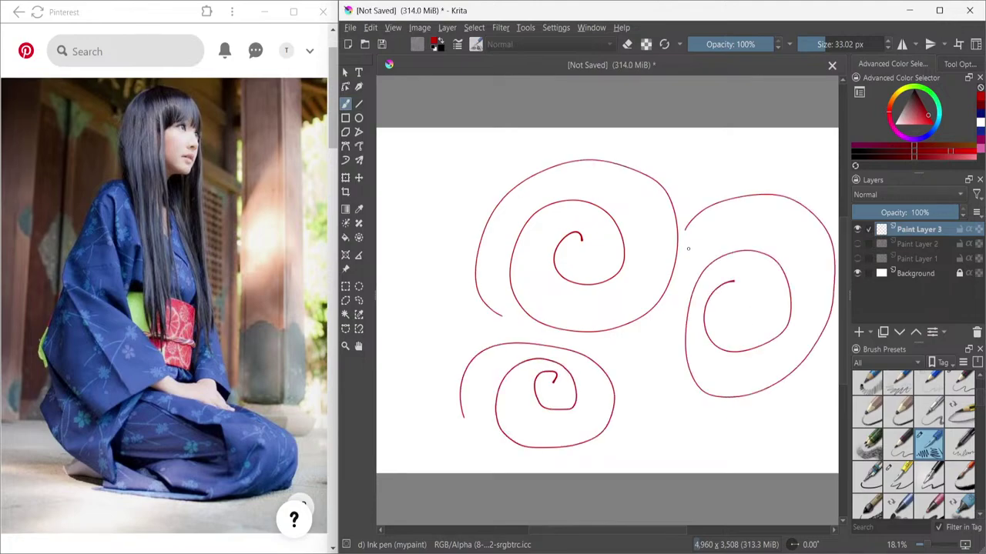
mouse_move(409, 188)
mouse_down()
mouse_move(486, 201)
mouse_move(398, 196)
mouse_move(489, 149)
mouse_up()
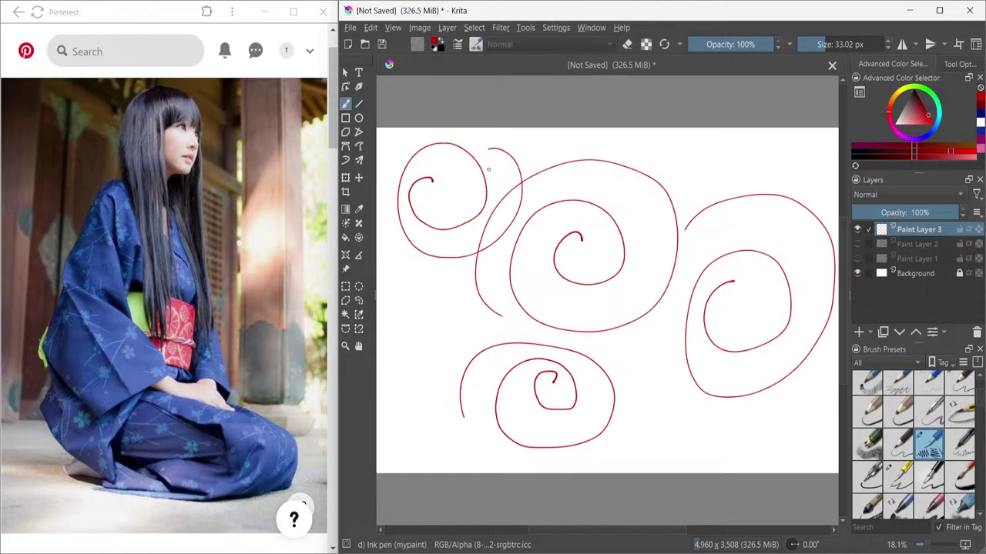
mouse_move(432, 322)
mouse_down()
mouse_move(455, 337)
mouse_move(405, 320)
mouse_move(482, 337)
mouse_up()
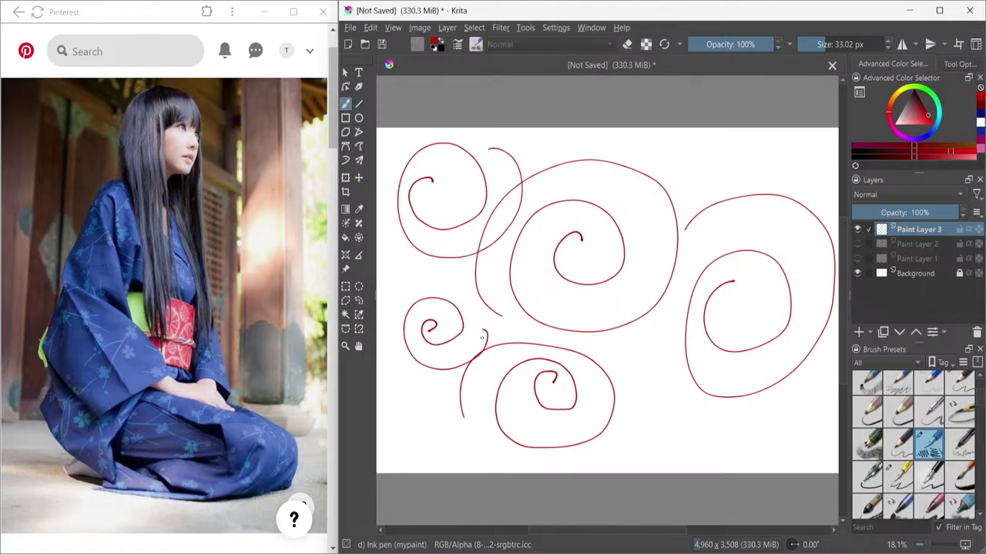
key(ctrl+z)
key(ctrl+z)
key(ctrl+z)
key(ctrl+z)
key(ctrl+z)
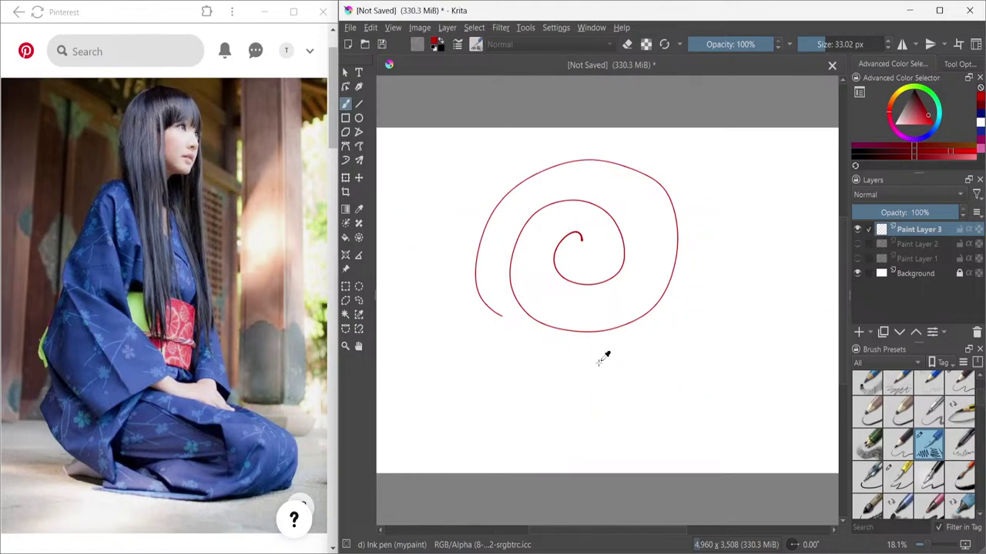
mouse_move(541, 266)
mouse_down()
mouse_move(577, 260)
mouse_move(600, 154)
mouse_move(586, 339)
mouse_up()
key(ctrl+z)
mouse_move(590, 265)
mouse_down()
mouse_move(629, 287)
mouse_move(544, 314)
mouse_move(636, 230)
mouse_move(647, 297)
mouse_up()
key(ctrl+z)
mouse_move(549, 282)
mouse_down()
mouse_move(534, 231)
mouse_move(621, 220)
mouse_move(611, 346)
mouse_up()
key(ctrl+z)
- Outline the kneeling woman's full silhouette on Paint Layer 3 with the Freehand Selection tool
click(358, 301)
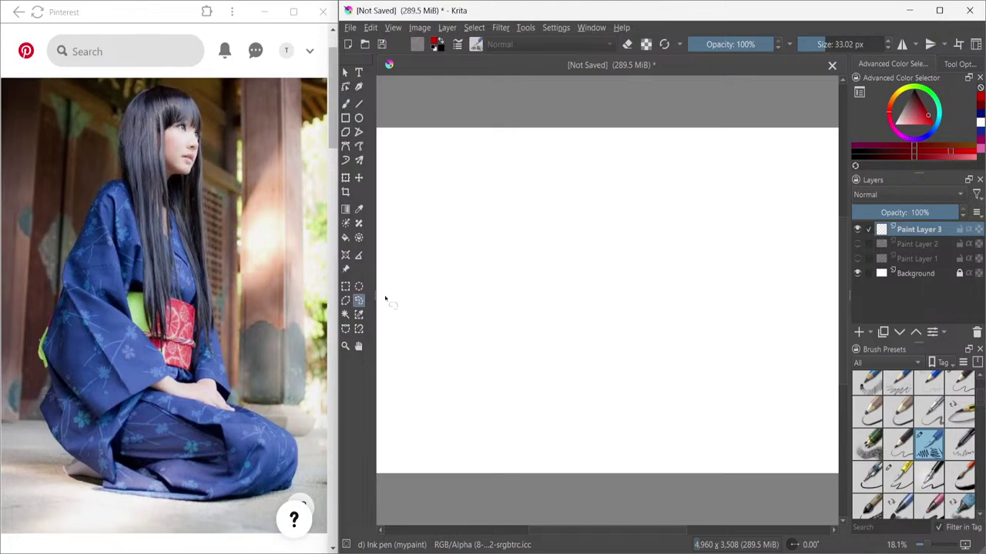
mouse_move(550, 165)
mouse_down()
mouse_move(608, 186)
mouse_move(637, 335)
mouse_move(697, 374)
mouse_move(696, 421)
mouse_move(631, 442)
mouse_move(516, 417)
mouse_move(500, 409)
mouse_move(498, 389)
mouse_move(458, 367)
mouse_move(475, 342)
mouse_move(463, 310)
mouse_move(498, 222)
mouse_move(482, 274)
mouse_move(509, 218)
mouse_move(521, 218)
mouse_move(523, 172)
mouse_move(536, 151)
mouse_move(571, 145)
mouse_move(599, 185)
mouse_up()
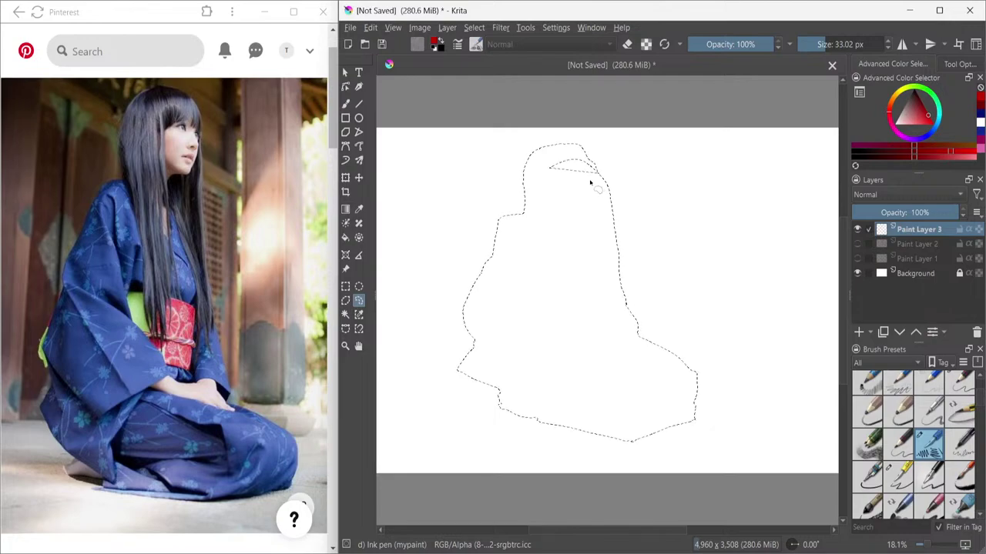
mouse_move(593, 184)
mouse_down()
mouse_move(549, 174)
mouse_move(553, 156)
mouse_move(576, 152)
mouse_move(590, 186)
mouse_up()
- Fill the silhouette selection with a near-black dark red
key(b)
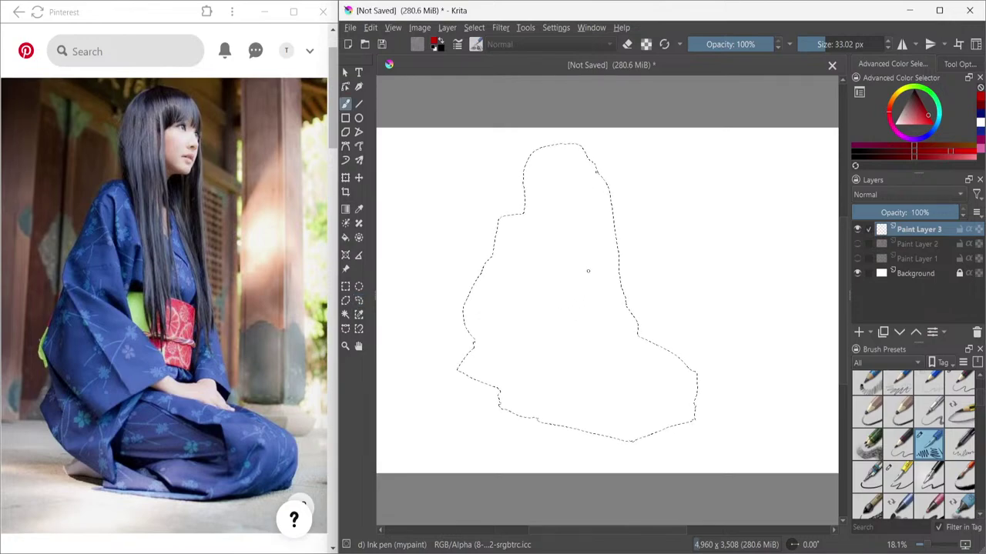
click(871, 151)
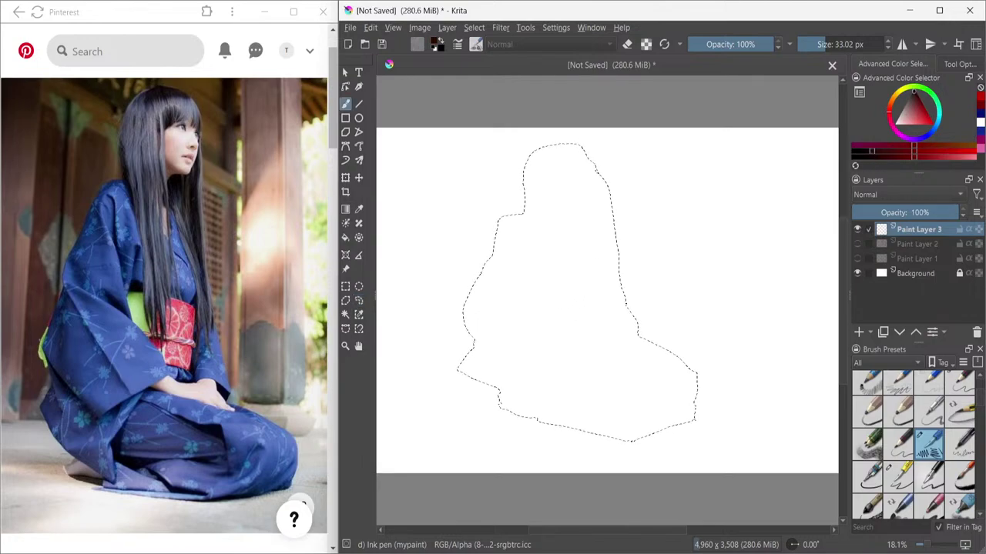
click(345, 237)
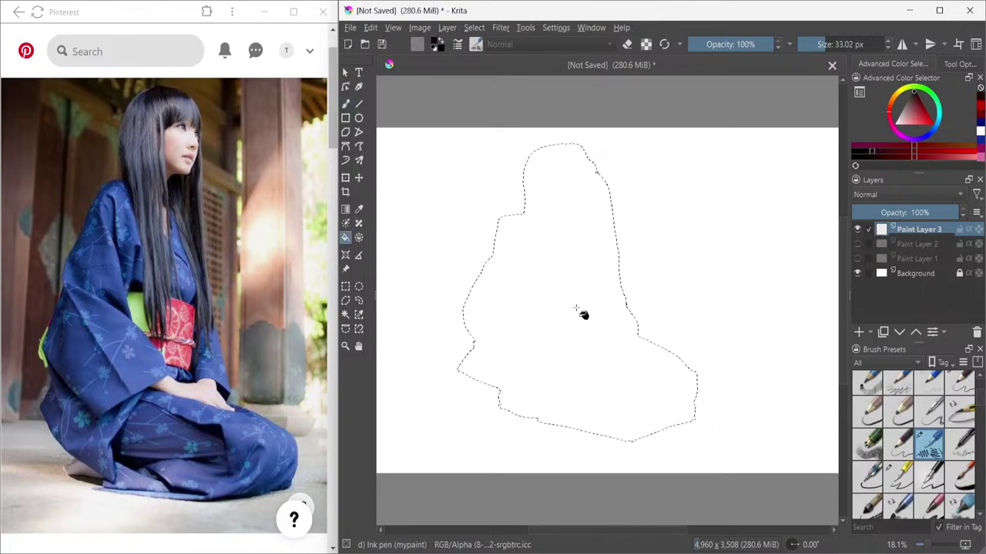
click(583, 348)
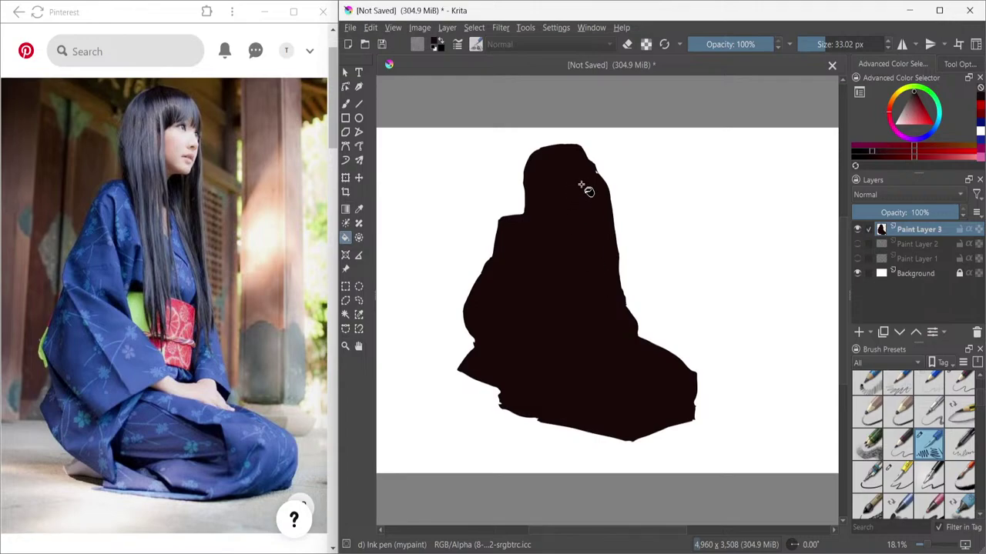
- Trace a freehand selection around the long hair on the silhouette, following the head's outer edge and leaving out the face
click(358, 302)
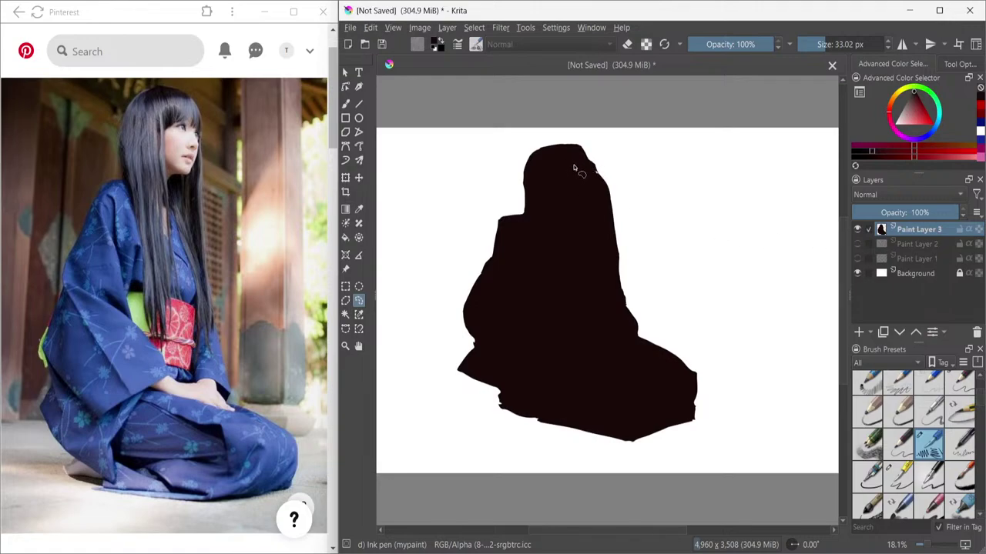
mouse_move(571, 167)
mouse_down()
mouse_move(553, 185)
mouse_move(552, 204)
mouse_move(568, 322)
mouse_move(543, 336)
mouse_move(546, 284)
mouse_up()
mouse_move(590, 174)
mouse_down()
mouse_move(597, 181)
mouse_move(583, 193)
mouse_move(609, 192)
mouse_move(573, 162)
mouse_move(557, 182)
mouse_move(557, 347)
mouse_move(536, 231)
mouse_up()
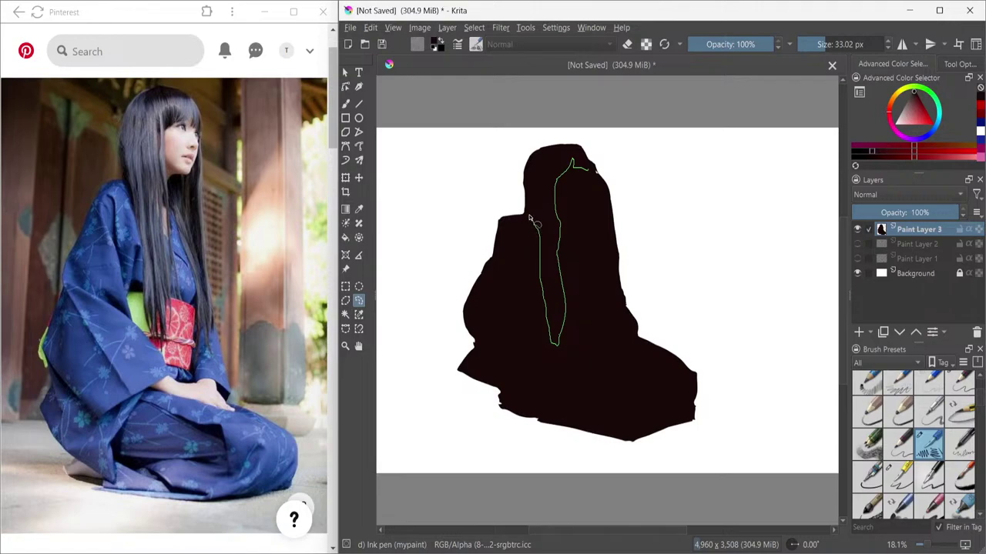
mouse_move(531, 192)
mouse_down()
mouse_move(527, 165)
mouse_move(543, 149)
mouse_move(570, 146)
mouse_move(589, 156)
mouse_move(610, 221)
mouse_up()
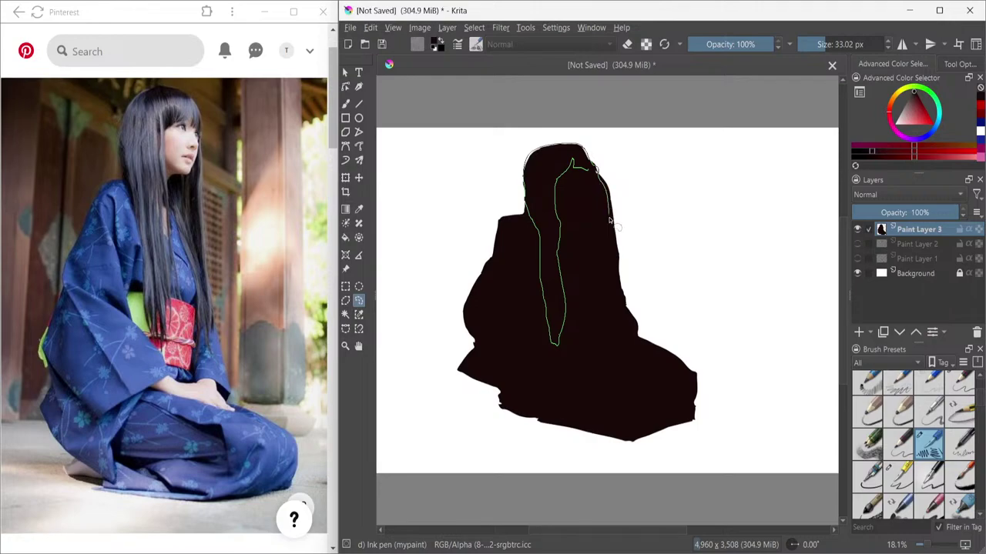
drag(622, 271, 624, 301)
mouse_move(610, 248)
mouse_down()
mouse_move(582, 216)
mouse_move(593, 180)
mouse_up()
- Fill the hair selection with dark blue, restoring the selection if it gets cleared
click(980, 131)
click(562, 277)
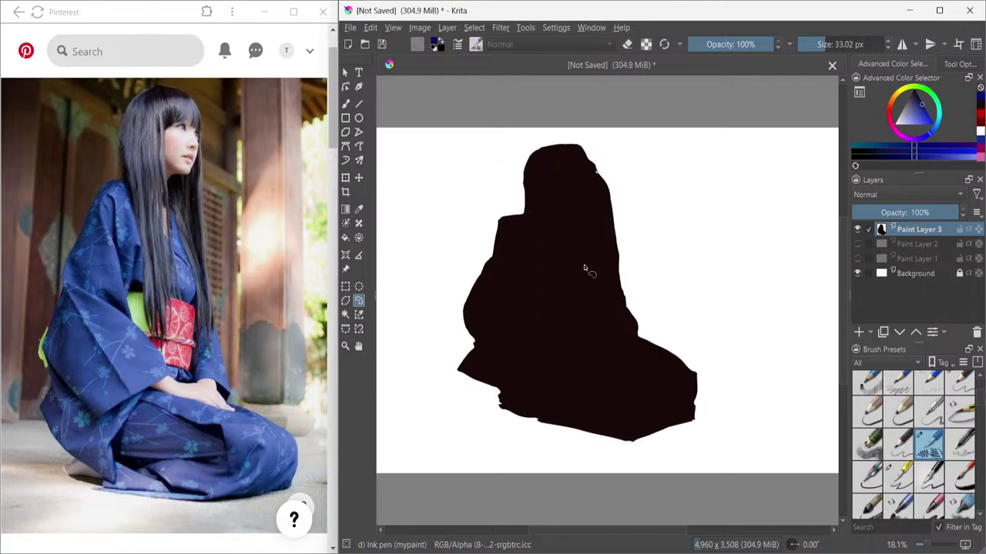
key(ctrl+z)
click(345, 237)
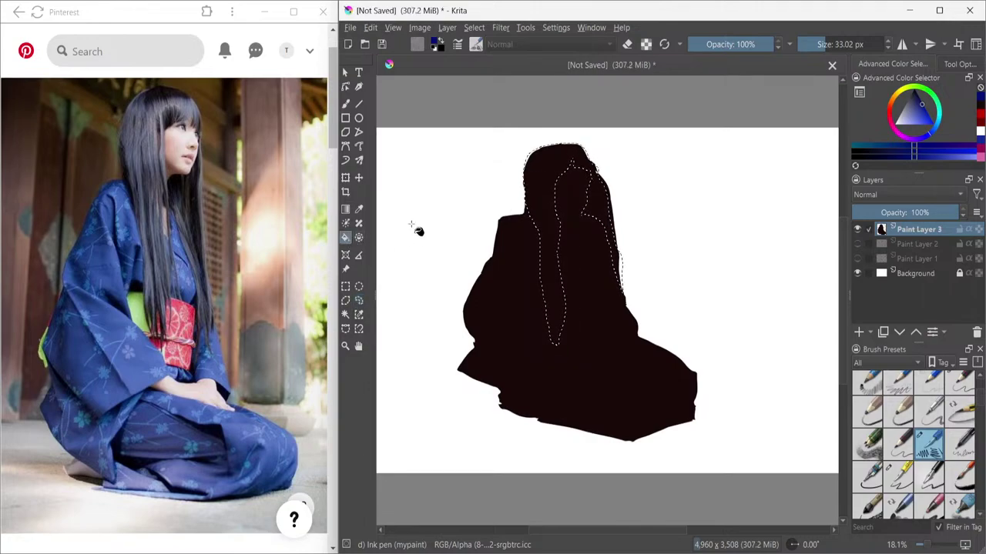
click(524, 258)
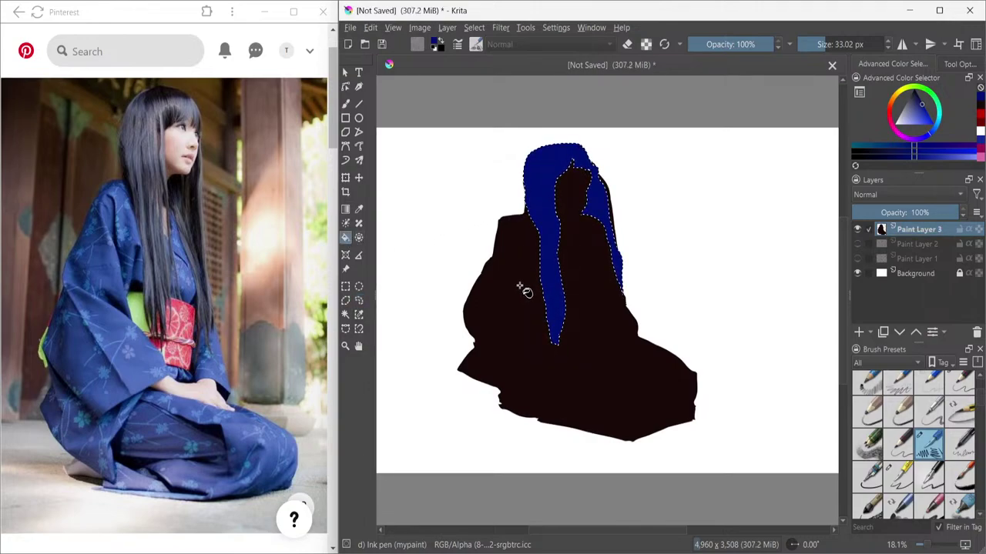
- Refill the hair selection with a muted, slightly greyish dark blue
click(915, 109)
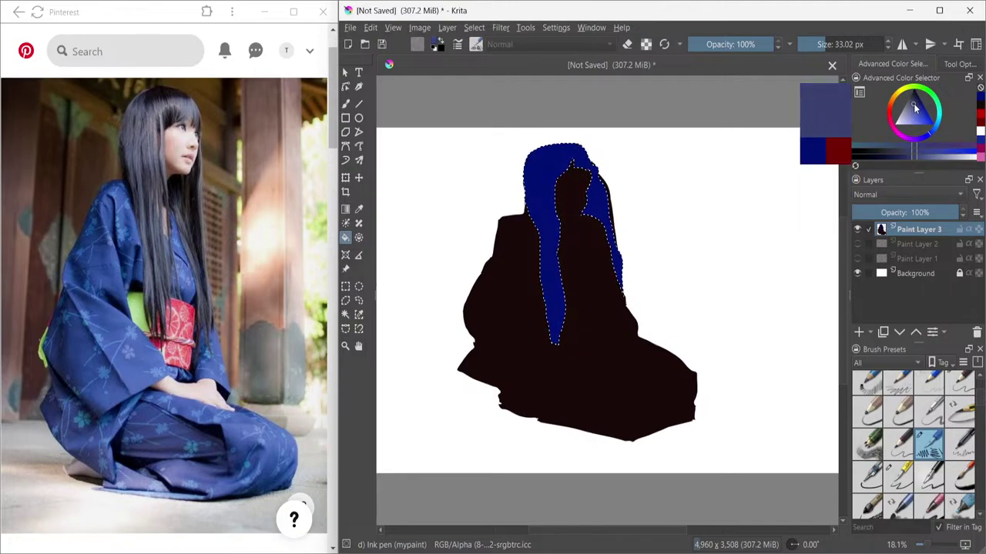
click(562, 260)
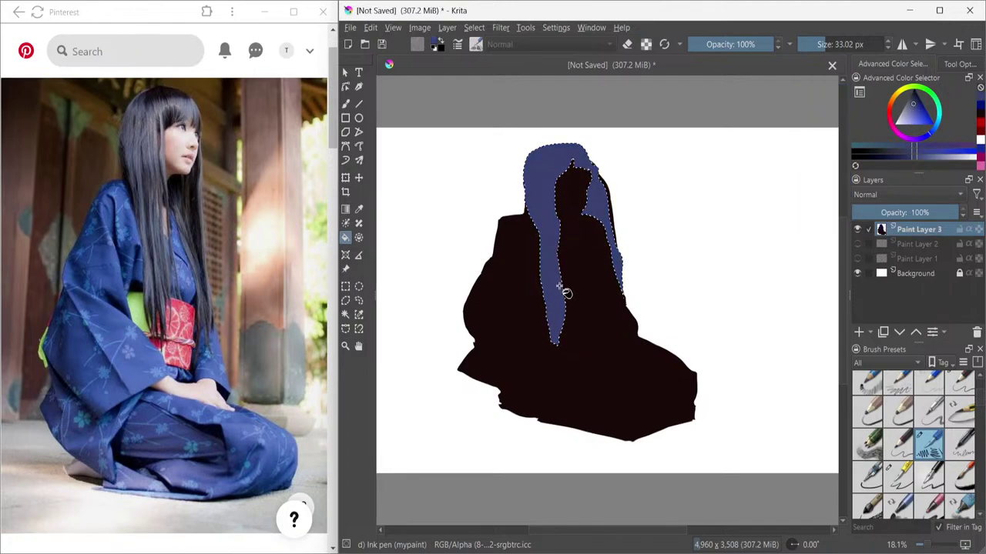
click(917, 102)
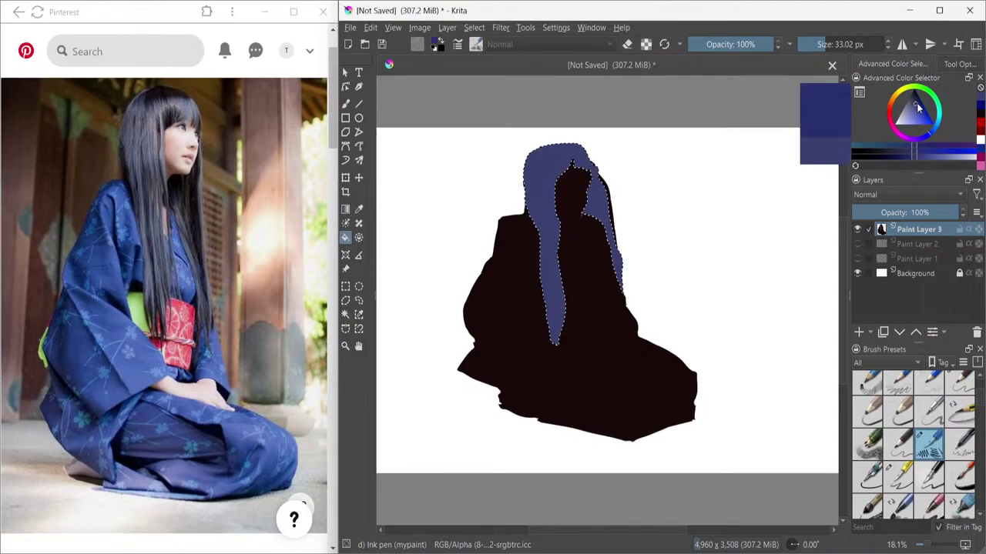
click(555, 264)
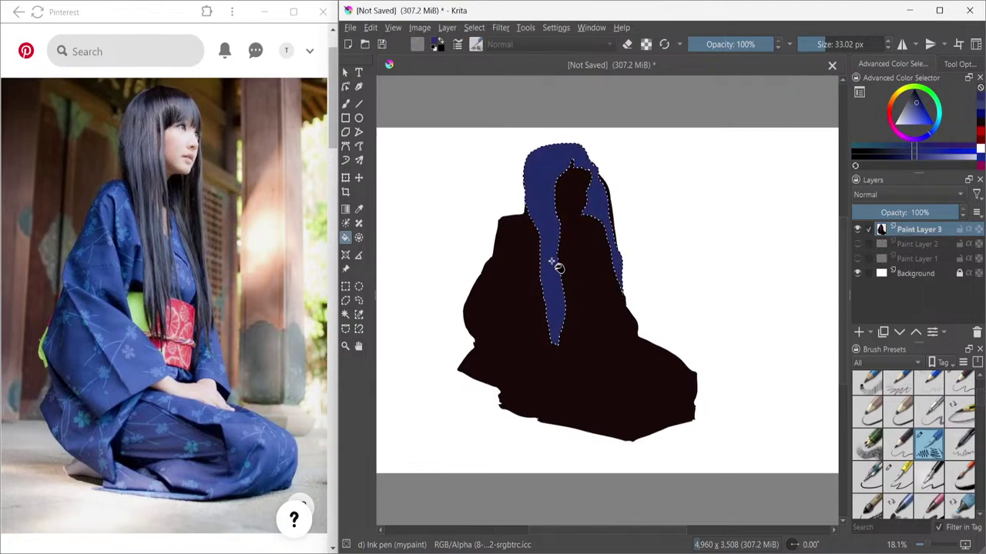
key(b)
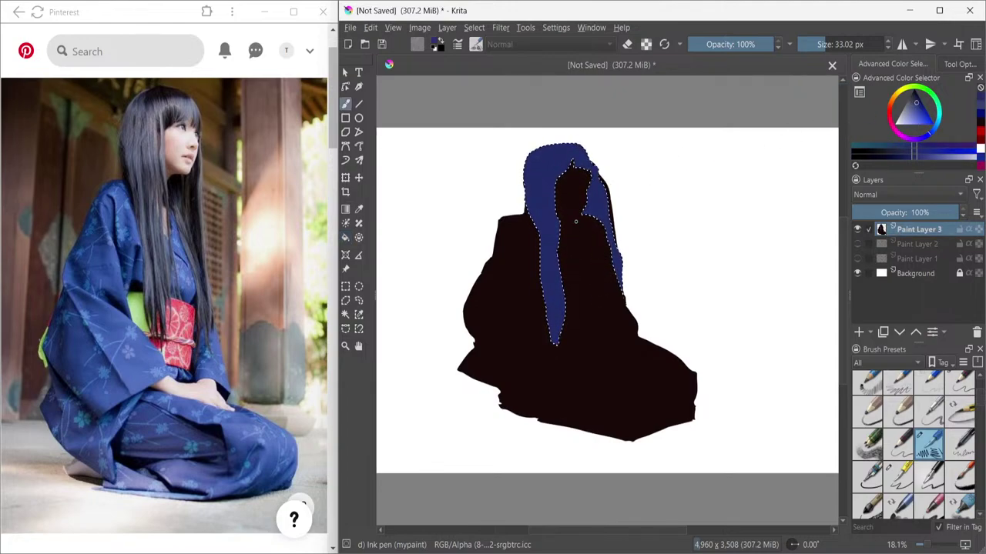
- Trim the front hair strand's lower tip and outer edge out of the selection, and invert the selection
click(360, 300)
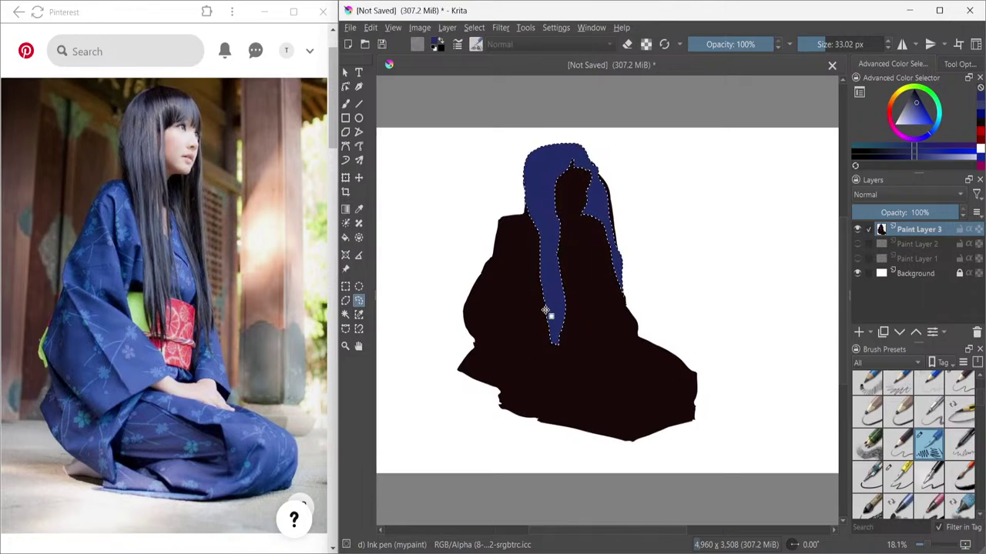
drag(537, 302, 589, 293)
key(ctrl+z)
mouse_move(552, 296)
mouse_down()
mouse_move(569, 339)
mouse_move(545, 345)
mouse_move(541, 301)
mouse_up()
key(shift+BackSpace)
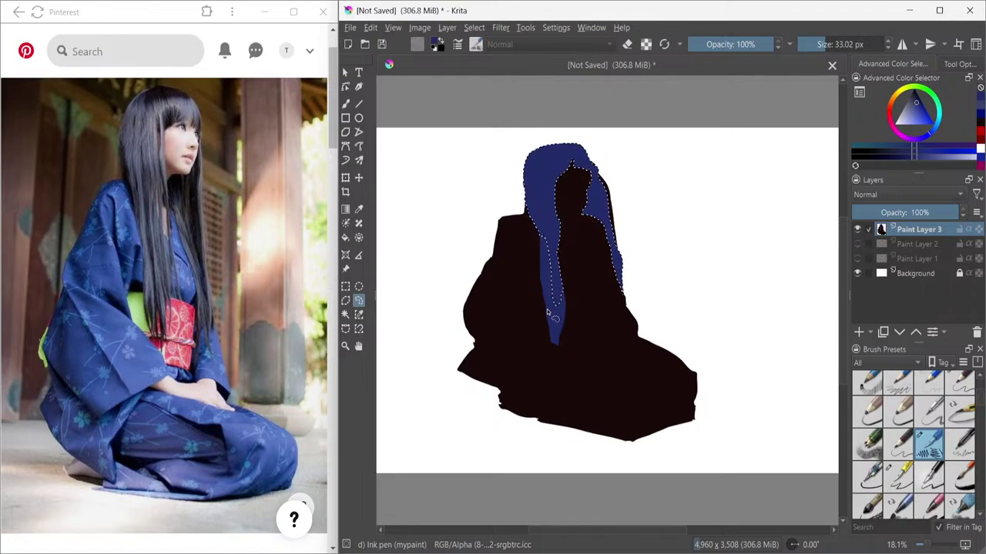
key(ctrl+shift+i)
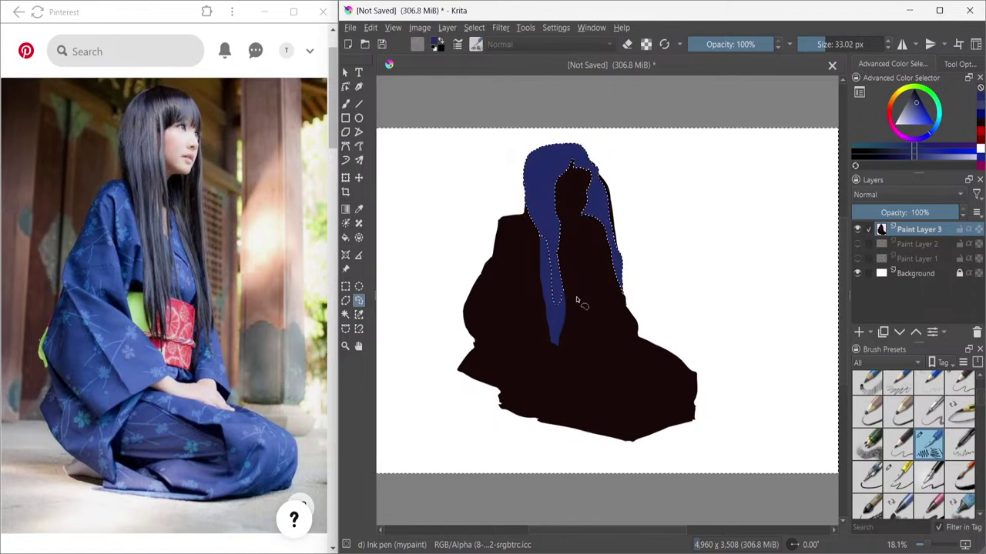
- Cover the blue excess below the trimmed front hair strand with the silhouette's dark colour using a 120.58 px brush, and clear the selection
key(b)
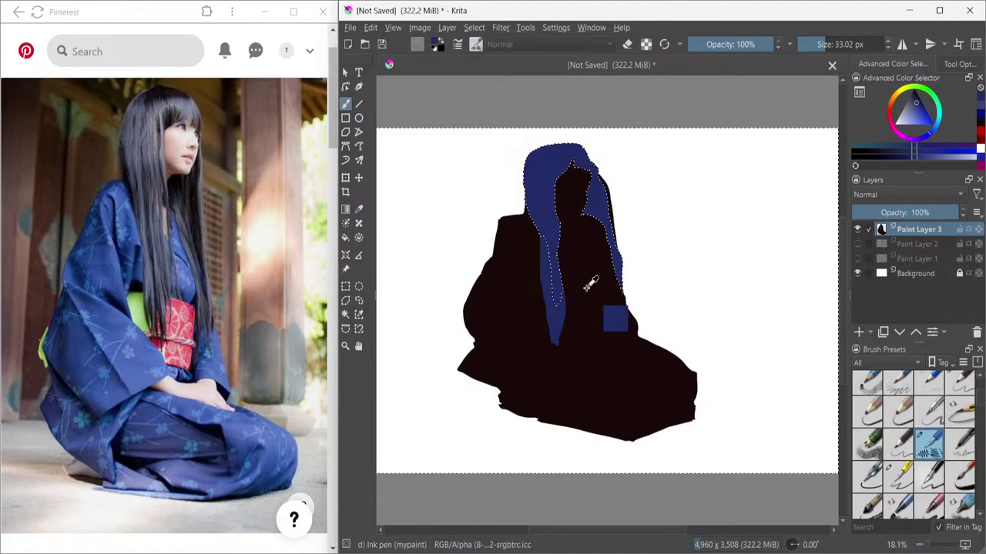
ctrl+click(589, 288)
key(bracketright)
key(bracketright)
key(bracketright)
key(bracketright)
key(bracketright)
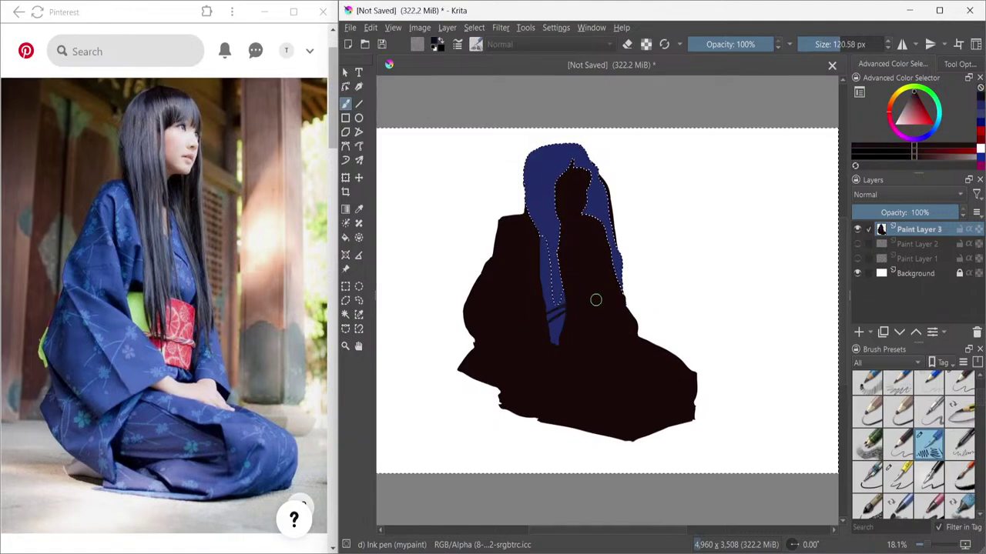
drag(554, 331, 573, 302)
mouse_move(557, 343)
mouse_down()
mouse_move(540, 295)
mouse_move(549, 321)
mouse_move(544, 245)
mouse_up()
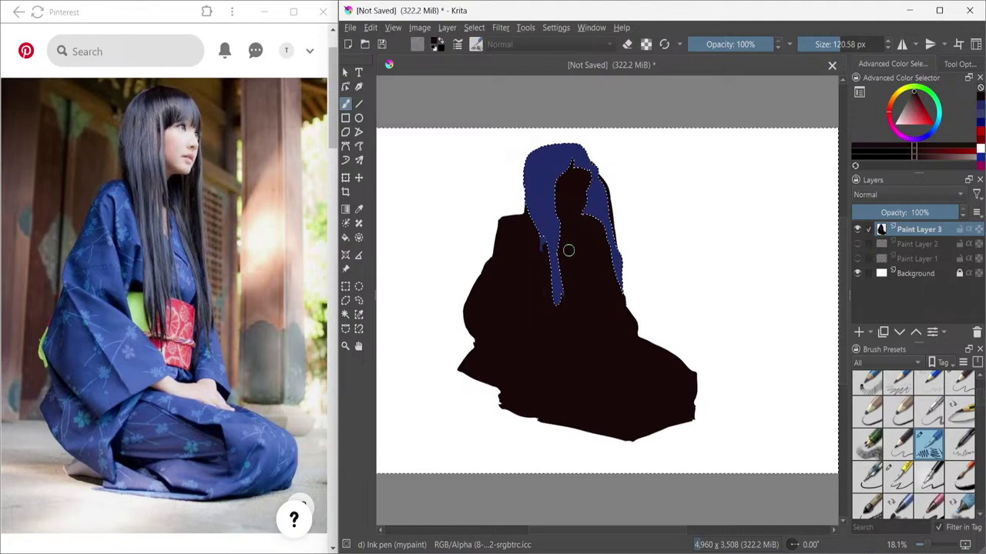
key(ctrl+shift+a)
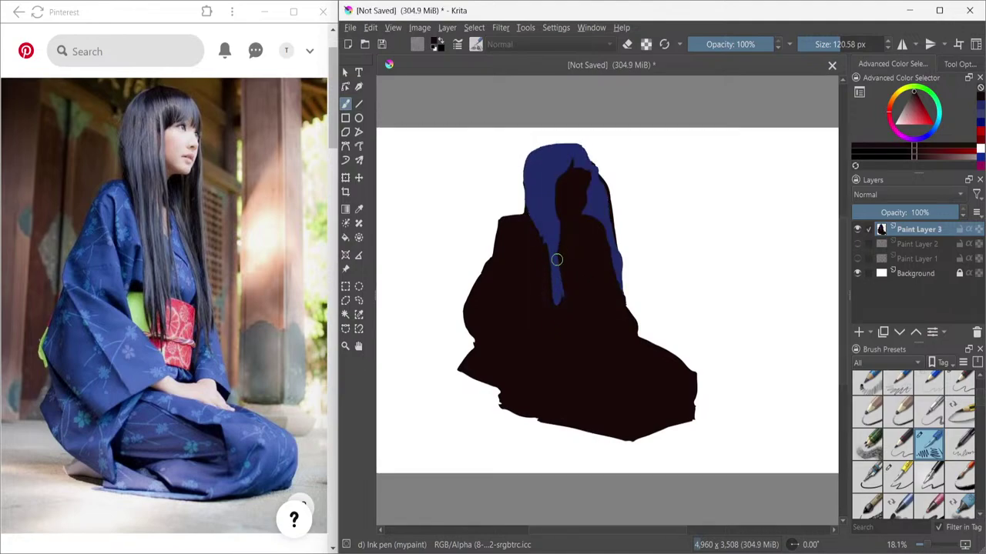
- Trace a freehand selection around the face and neck between the hair, fill it with light pink, and clear the selection
click(359, 300)
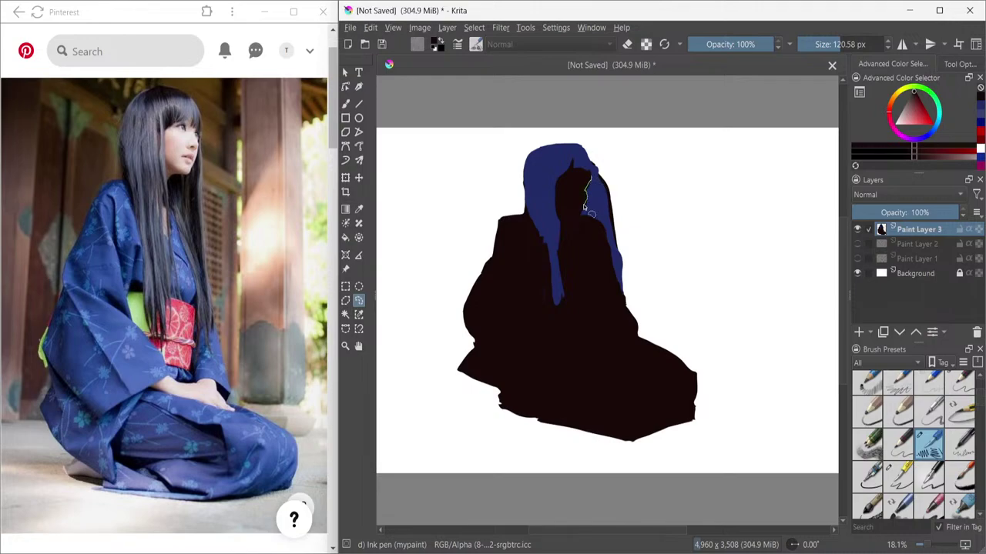
mouse_move(589, 211)
mouse_down()
mouse_move(586, 181)
mouse_move(590, 205)
mouse_move(597, 198)
mouse_up()
mouse_move(587, 177)
mouse_down()
mouse_move(587, 202)
mouse_move(567, 214)
mouse_move(568, 190)
mouse_up()
click(915, 118)
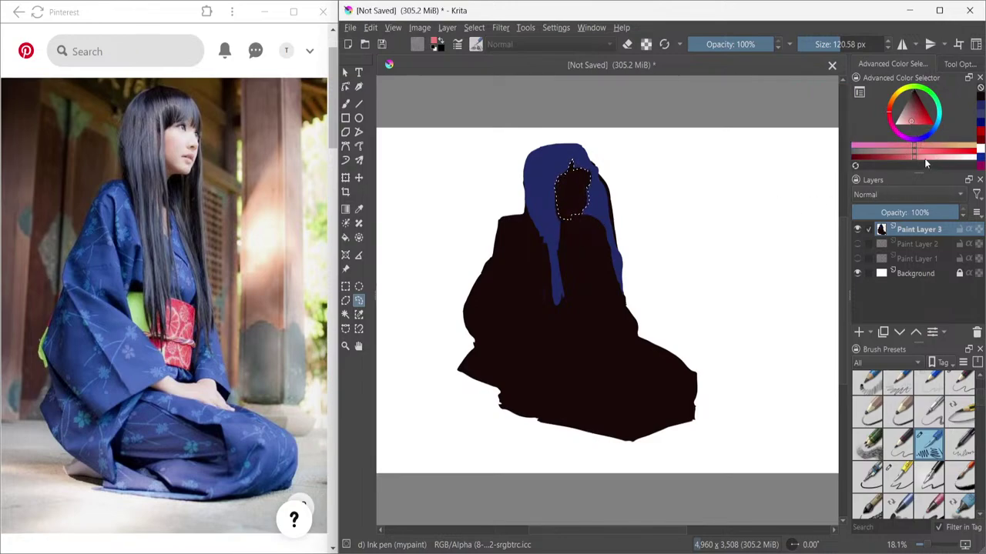
click(892, 158)
key(f)
click(542, 232)
key(ctrl+shift+a)
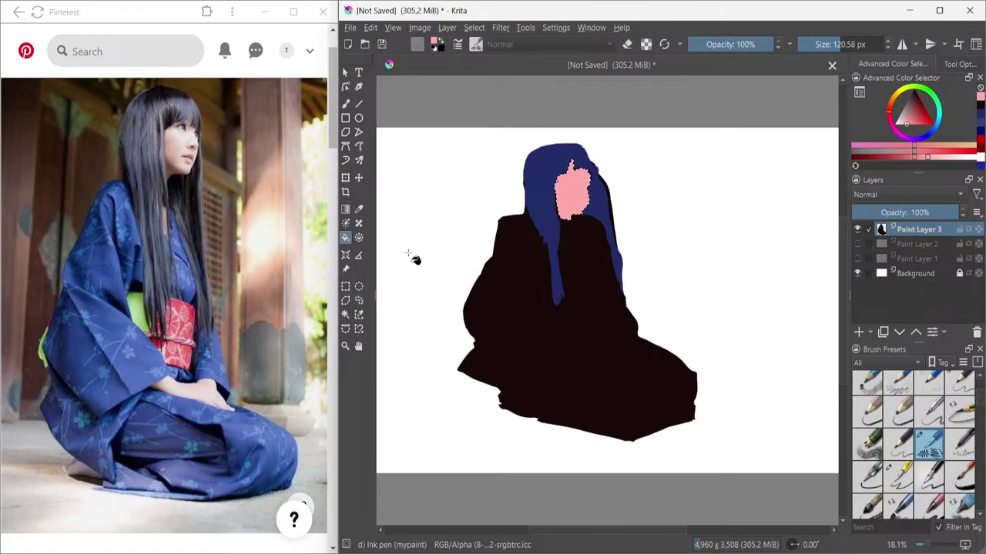
key(b)
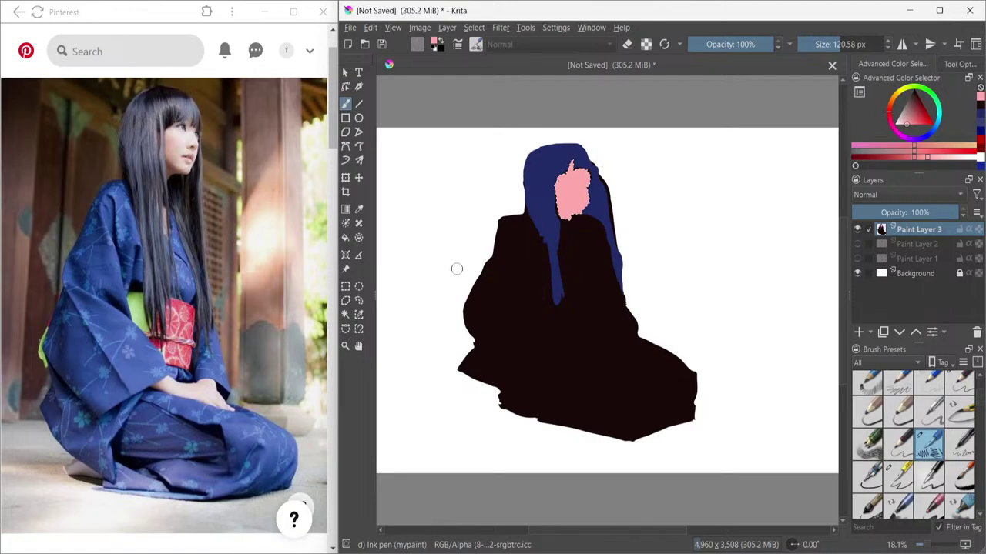
- Trace a roughly rectangular sash selection at the waist around the front hair strand's tip and fill it with muted red
click(359, 301)
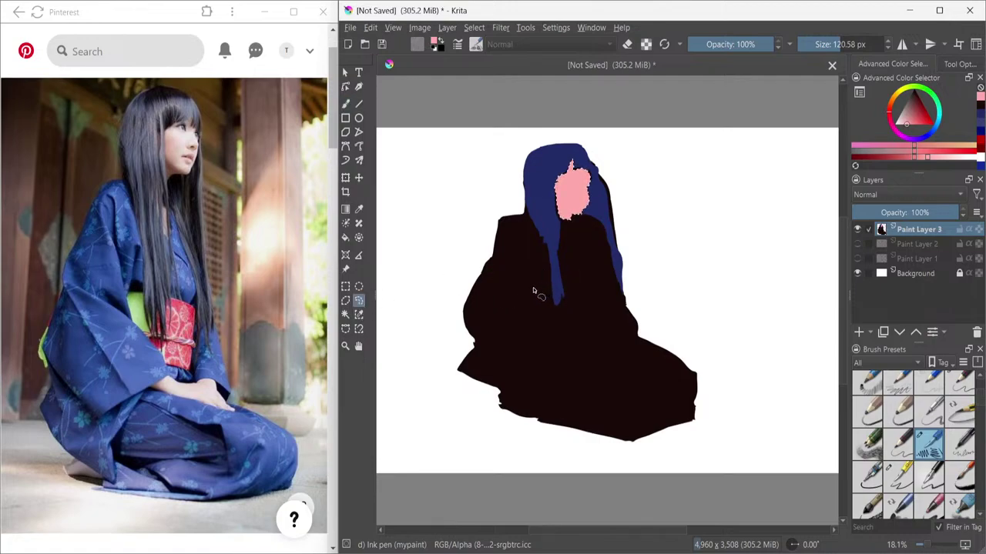
mouse_move(534, 283)
mouse_down()
mouse_move(564, 285)
mouse_move(539, 282)
mouse_move(552, 283)
mouse_move(555, 300)
mouse_move(560, 276)
mouse_move(593, 283)
mouse_move(596, 318)
mouse_move(535, 320)
mouse_move(530, 282)
mouse_up()
mouse_move(882, 150)
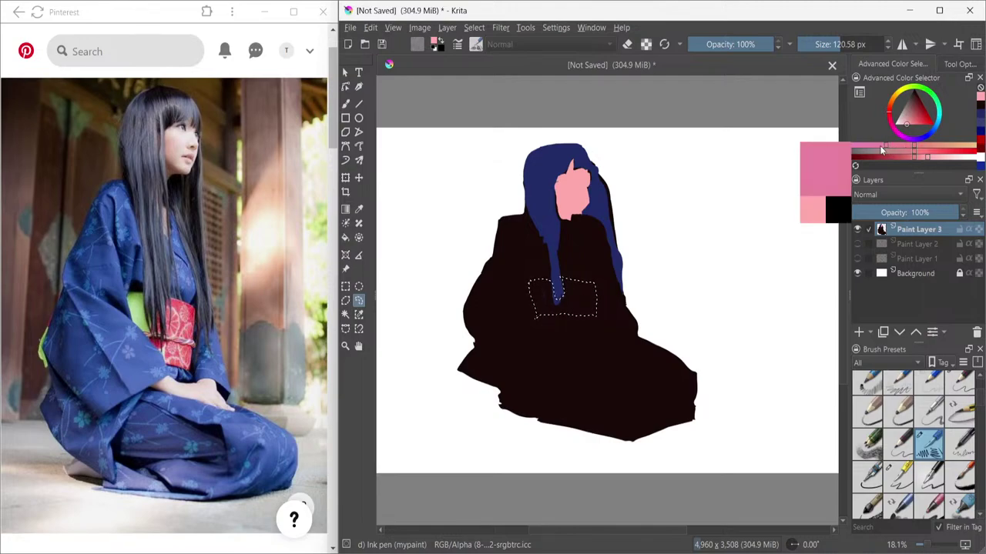
click(931, 154)
click(915, 113)
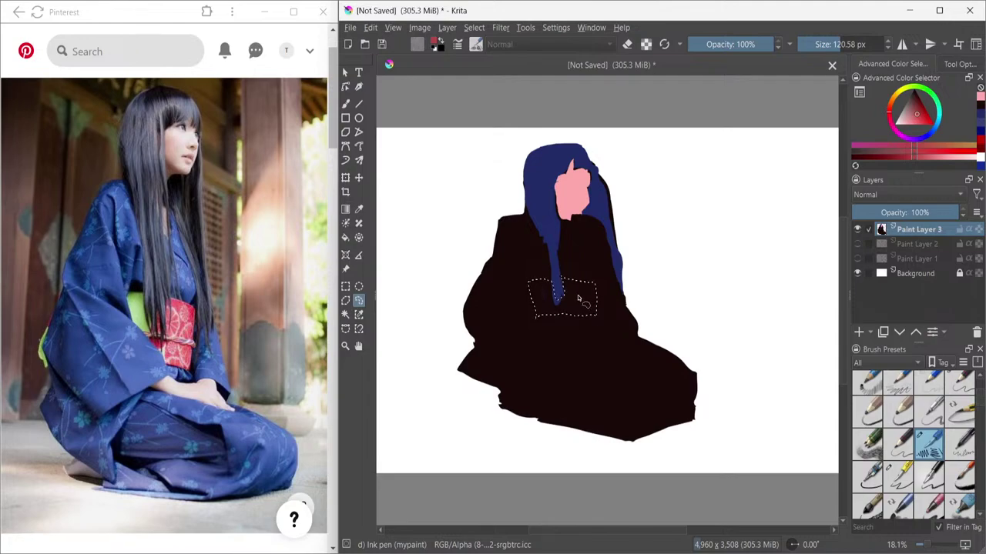
click(345, 237)
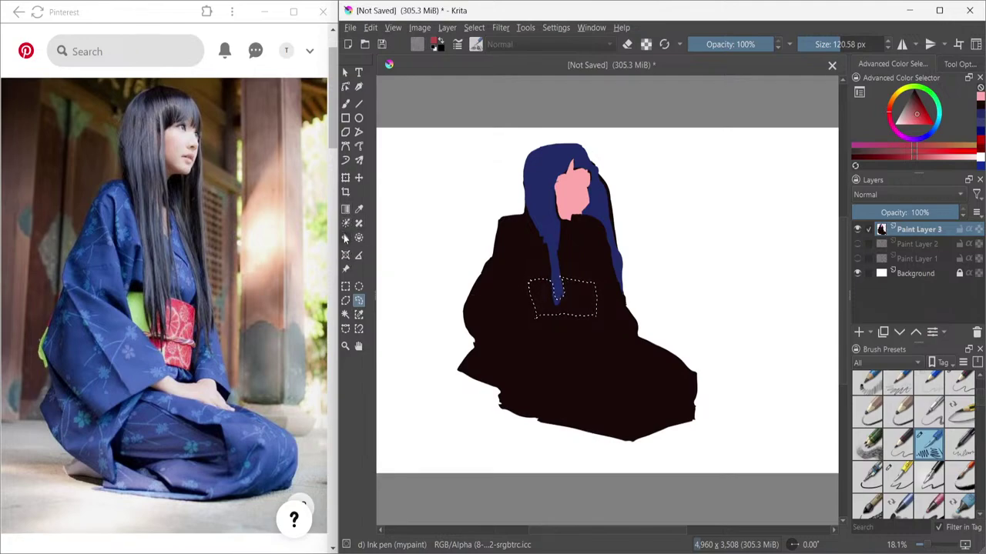
click(567, 308)
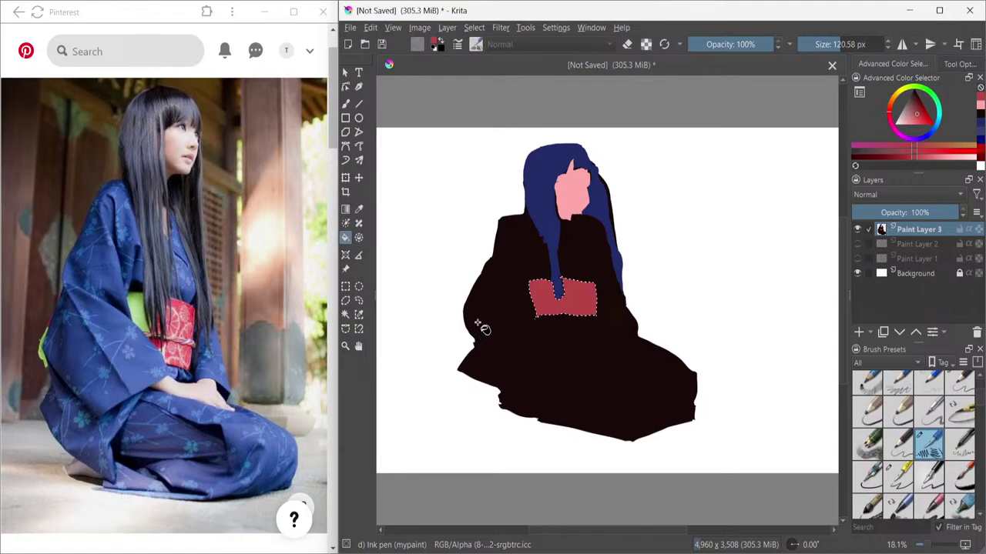
key(b)
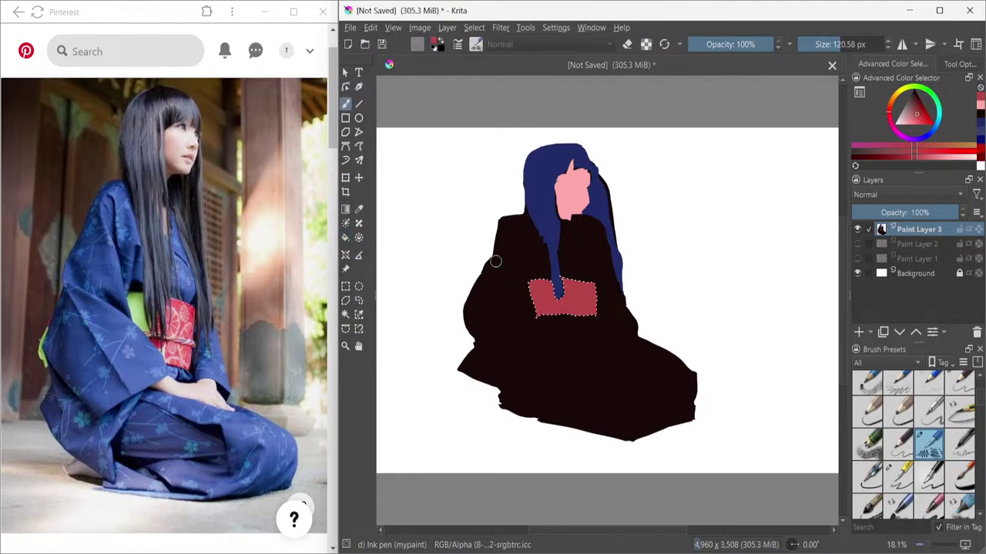
click(358, 300)
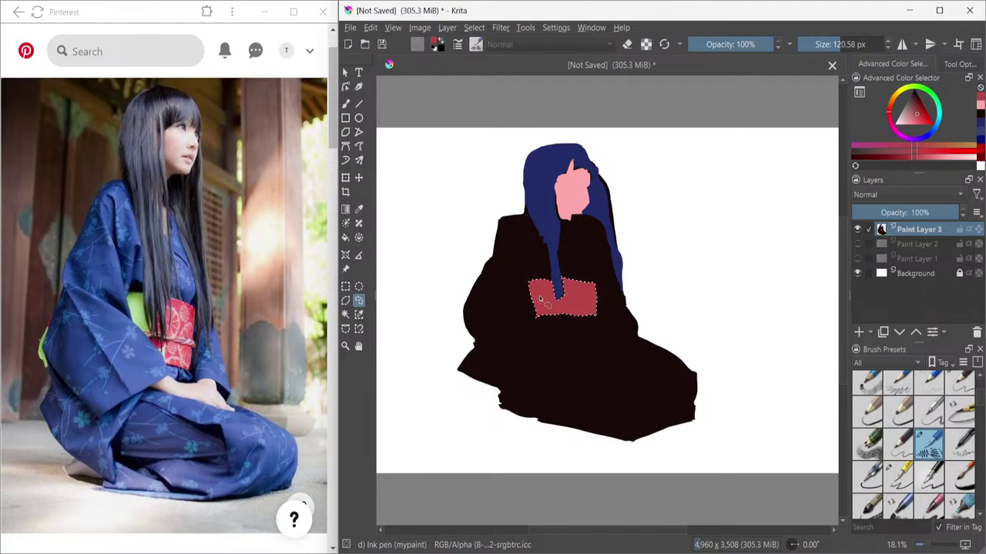
key(ctrl+z)
key(ctrl+shift+z)
key(ctrl+shift+a)
mouse_move(530, 215)
mouse_down()
mouse_move(554, 221)
mouse_move(525, 208)
mouse_move(504, 217)
mouse_move(497, 247)
mouse_up()
mouse_move(523, 214)
mouse_down()
mouse_move(464, 316)
mouse_move(477, 345)
mouse_move(461, 370)
mouse_move(508, 397)
mouse_up()
- Select the figure by inverting a selection of the empty background, and subtract the hair, face and sash so only the kimono remains selected
click(345, 316)
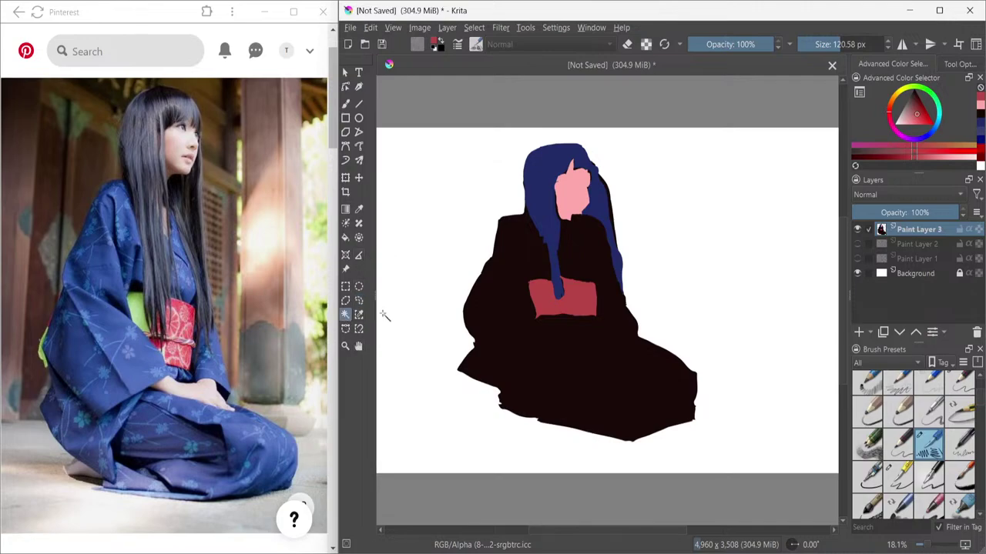
click(416, 374)
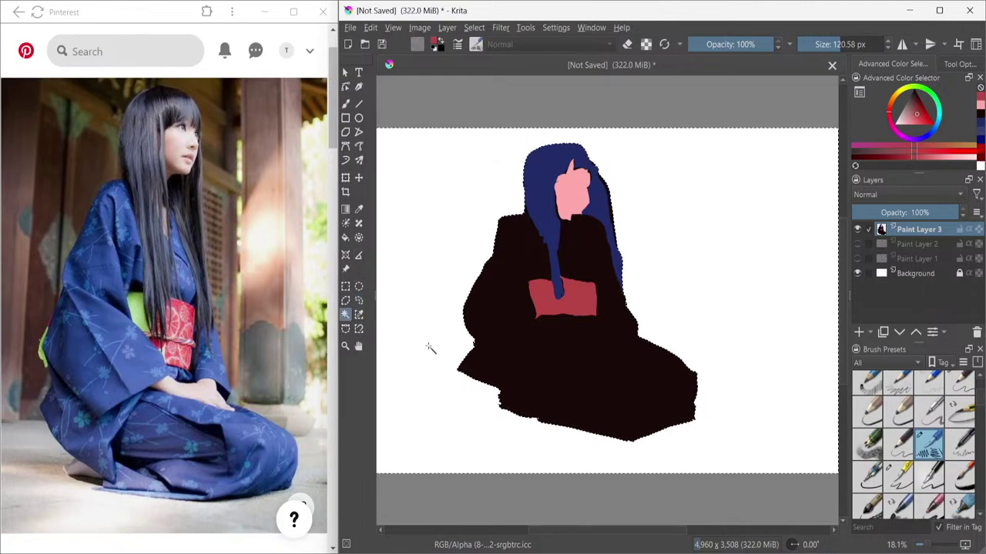
key(ctrl+shift+i)
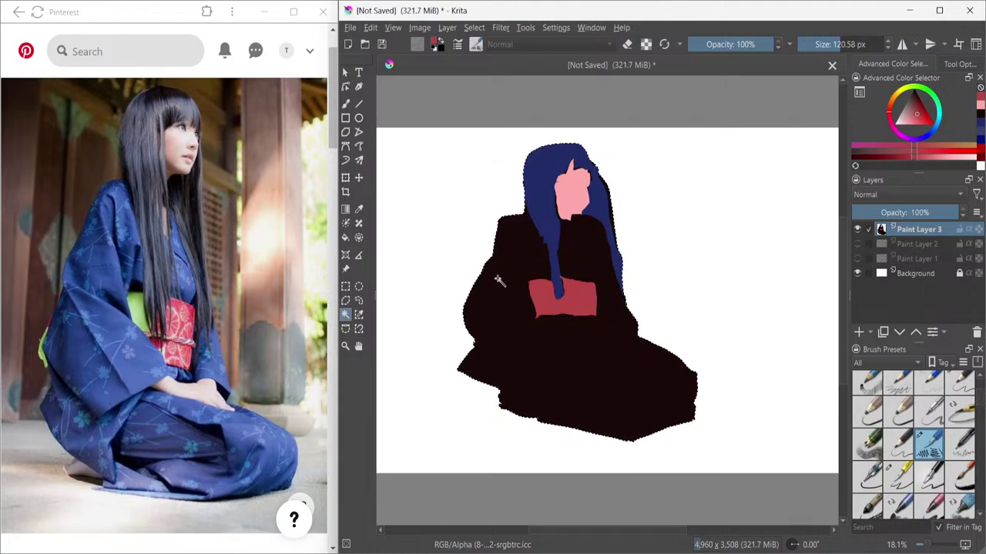
click(358, 301)
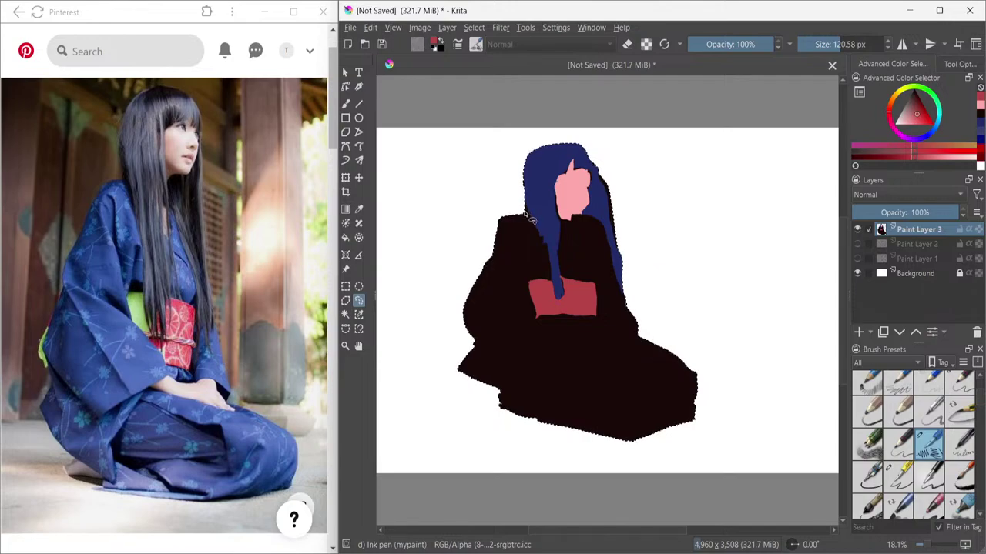
mouse_move(531, 219)
mouse_down()
mouse_move(552, 276)
mouse_move(529, 286)
mouse_move(533, 316)
mouse_move(594, 315)
mouse_move(591, 282)
mouse_move(561, 272)
mouse_move(566, 221)
mouse_move(602, 225)
mouse_move(620, 286)
mouse_move(634, 293)
mouse_move(643, 265)
mouse_move(639, 209)
mouse_move(611, 143)
mouse_move(553, 135)
mouse_move(509, 164)
mouse_move(514, 204)
mouse_move(534, 228)
mouse_up()
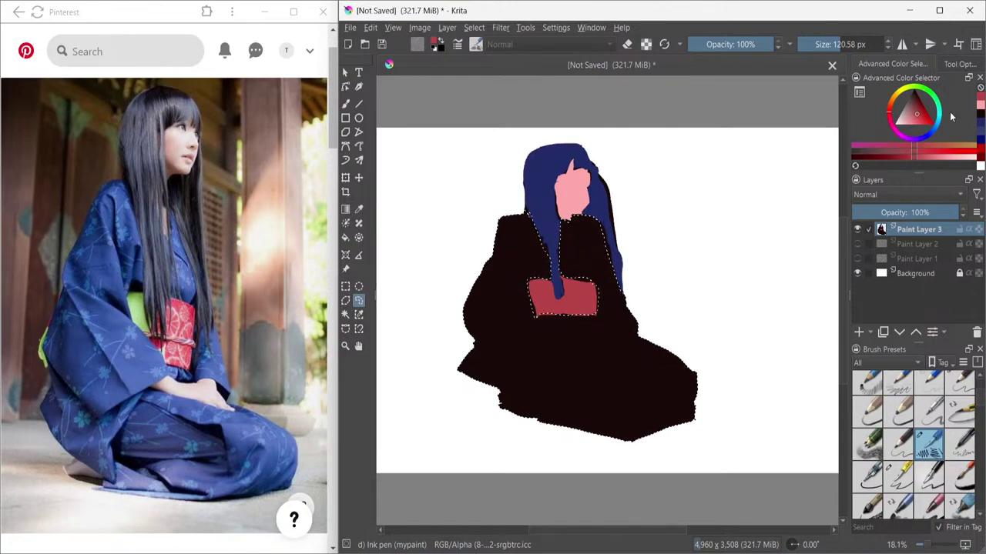
- Fill the kimono selection with the dark blue used for the hair
click(915, 94)
click(596, 370)
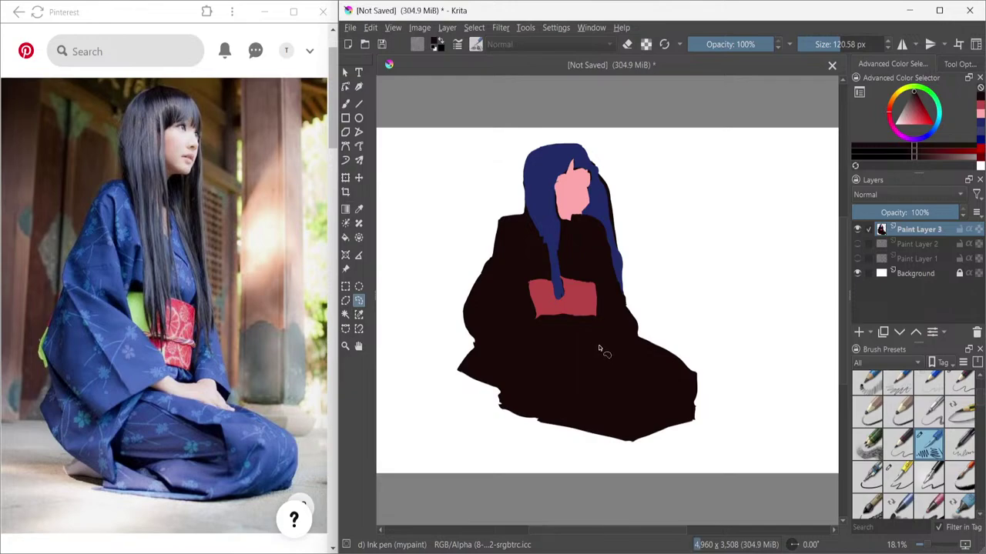
key(f)
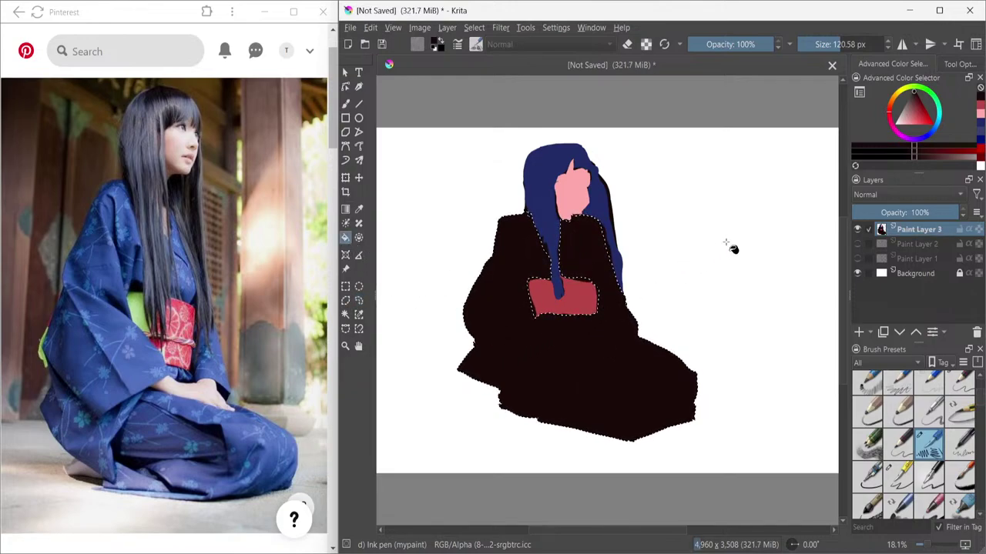
click(979, 132)
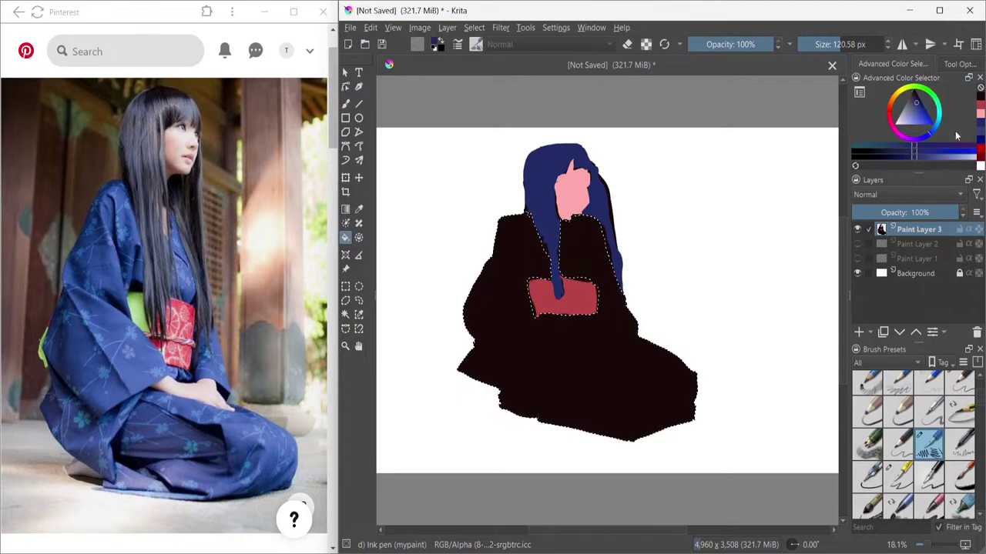
click(594, 374)
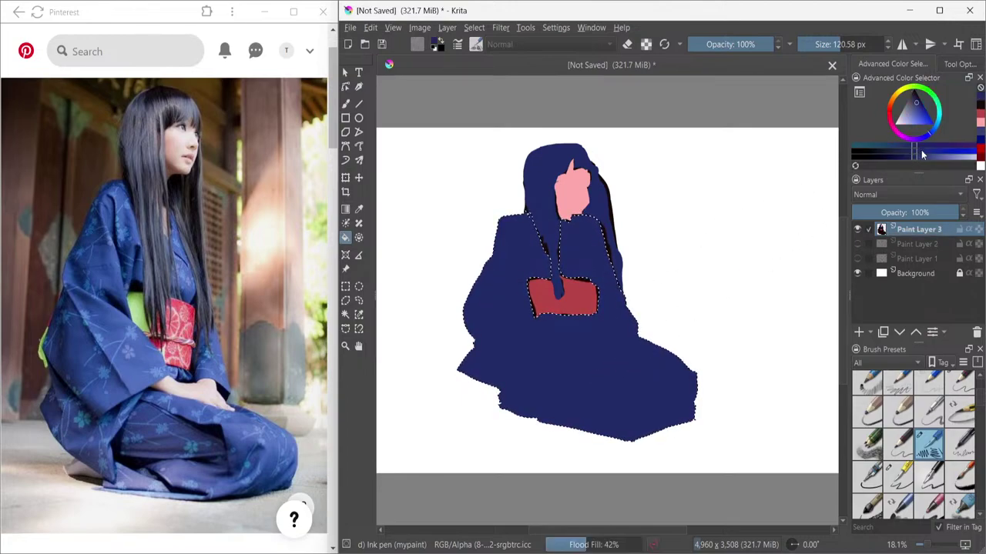
- Refill the kimono selection with a near-black navy and clear the selection
click(875, 158)
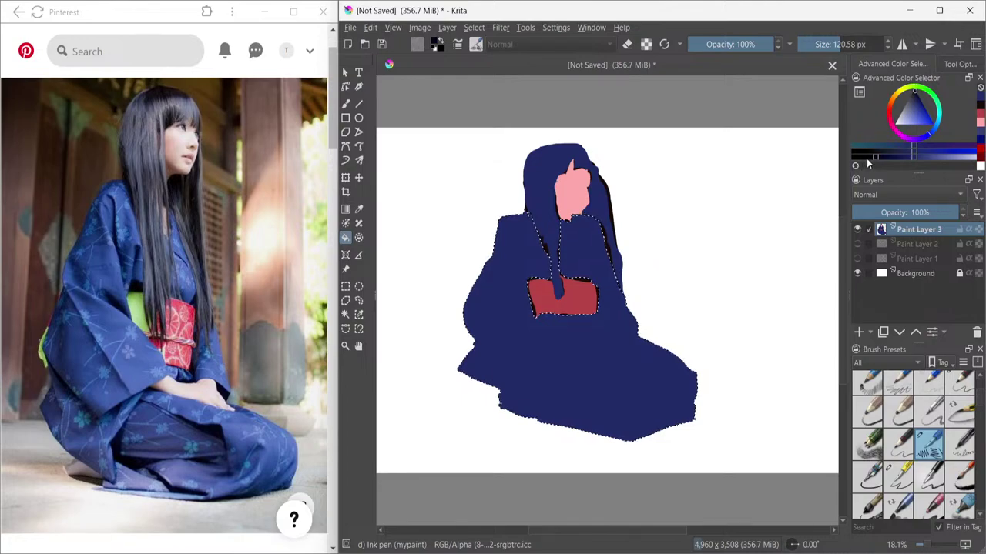
click(612, 374)
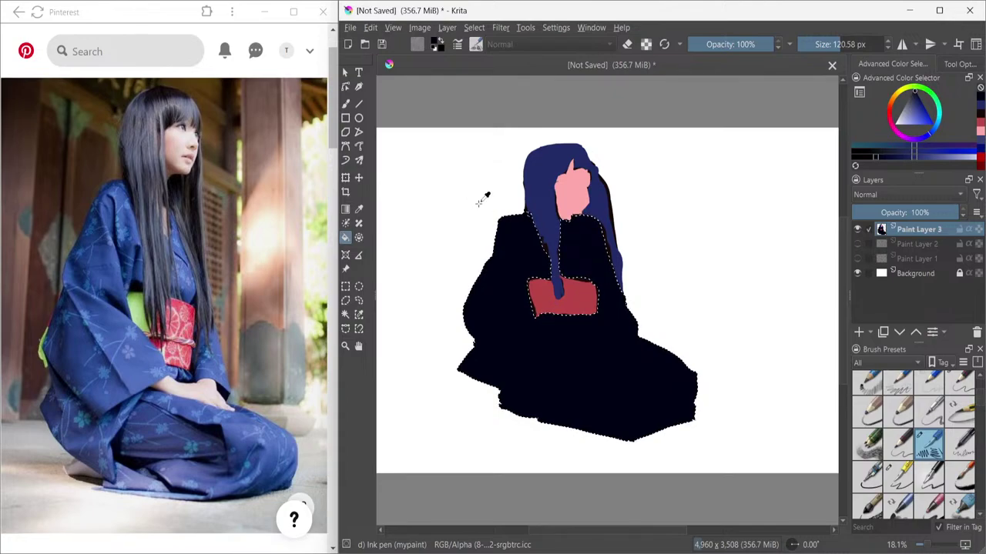
key(ctrl+shift+a)
key(b)
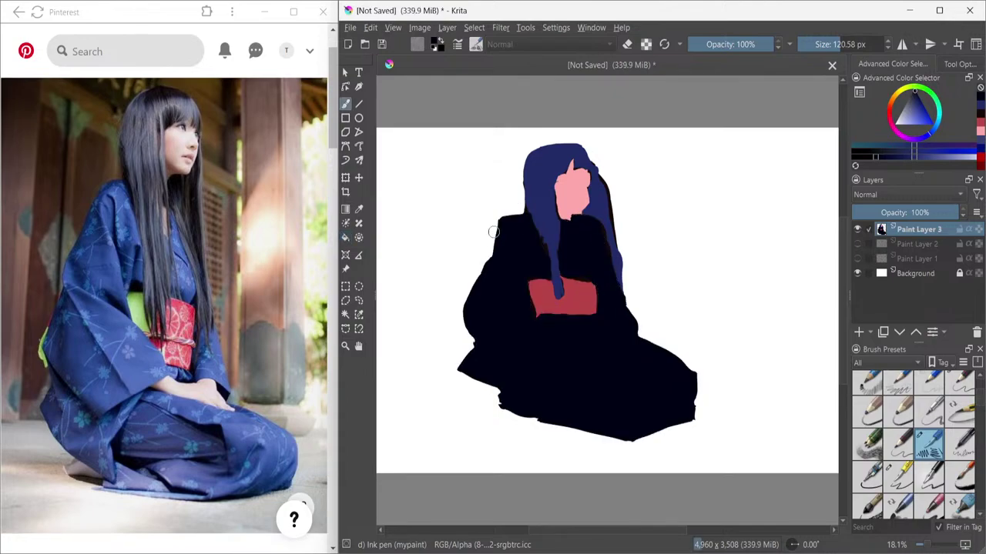
- Draw the near shoulder's fold line with a lighter greyish blue and a 57.14 px brush, undoing any test stroke
click(942, 158)
key(bracketleft)
key(bracketleft)
key(bracketleft)
key(bracketleft)
drag(709, 171, 709, 293)
key(ctrl+z)
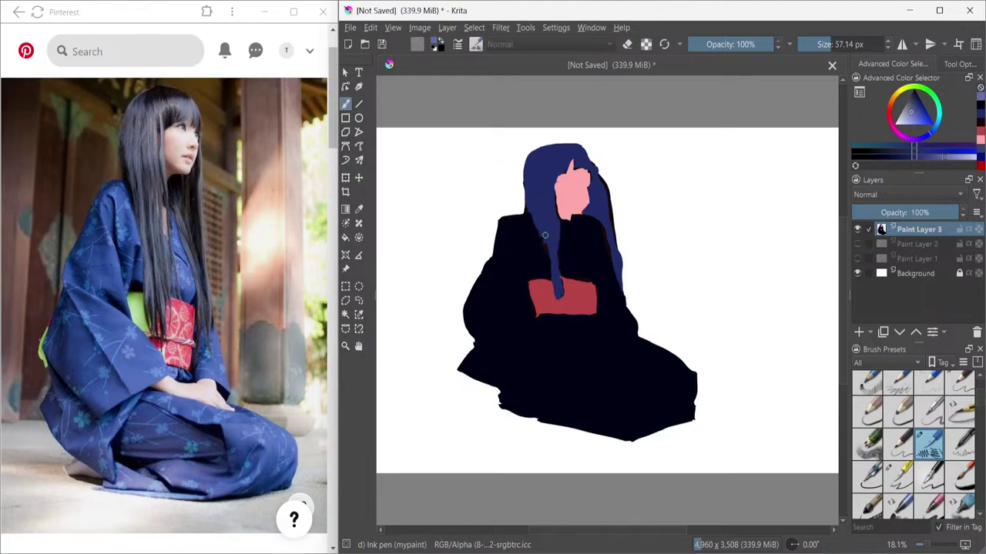
drag(507, 222, 528, 265)
- Sketch the near sleeve's outline and inner fold lines, plus a second short fold line below the shoulder
drag(505, 283, 555, 329)
key(ctrl+z)
mouse_move(514, 290)
mouse_down()
mouse_move(563, 326)
mouse_move(526, 353)
mouse_up()
drag(564, 327, 506, 354)
drag(483, 293, 500, 325)
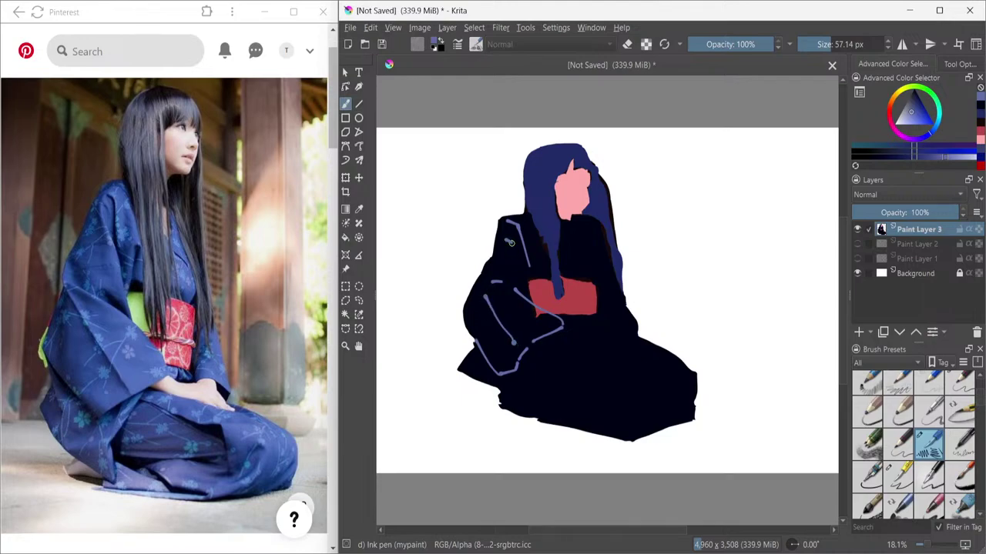
drag(510, 243, 522, 270)
- Sketch the kimono's fold lines over the near thigh and along the lower hem and feet
drag(539, 355, 532, 403)
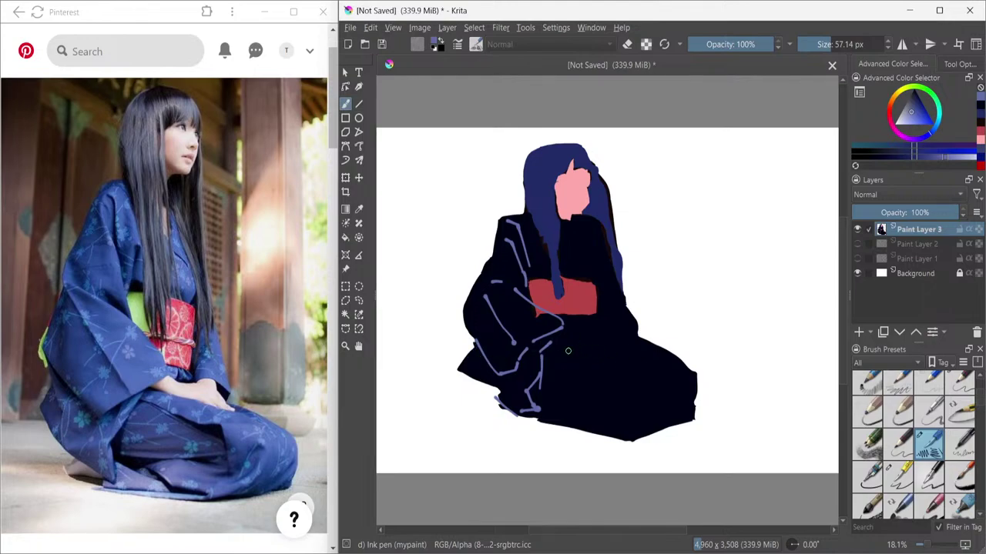
drag(543, 366, 616, 384)
key(ctrl+z)
drag(541, 367, 612, 396)
mouse_move(614, 405)
mouse_down()
mouse_move(529, 404)
mouse_move(549, 422)
mouse_move(551, 409)
mouse_move(575, 423)
mouse_move(546, 423)
mouse_move(593, 432)
mouse_up()
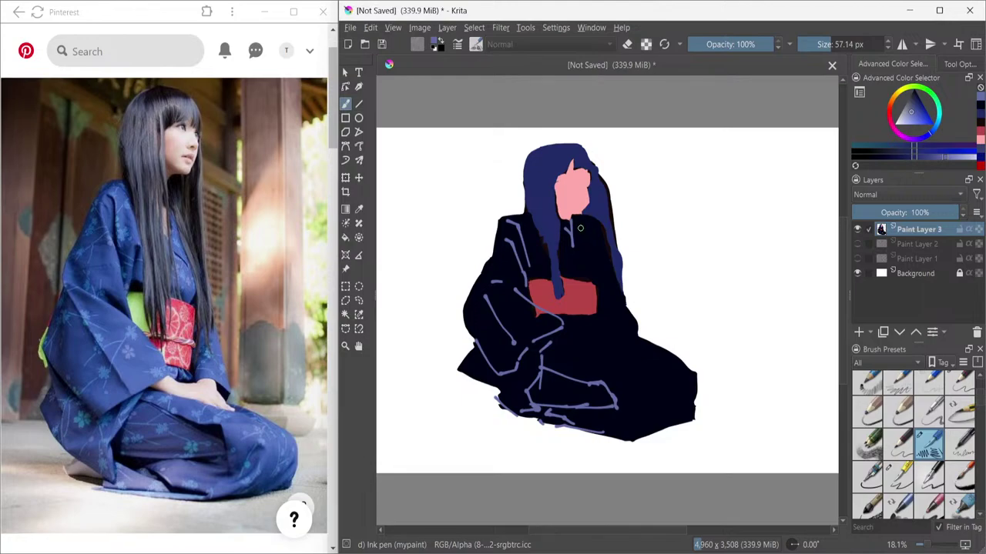
- Sketch the chest, far sleeve and knee fold lines, undoing the misplaced strokes, including those at the knee's front edge
drag(582, 224, 601, 252)
key(ctrl+z)
drag(583, 230, 597, 266)
drag(601, 288, 601, 332)
key(ctrl+z)
key(ctrl+z)
drag(611, 263, 616, 299)
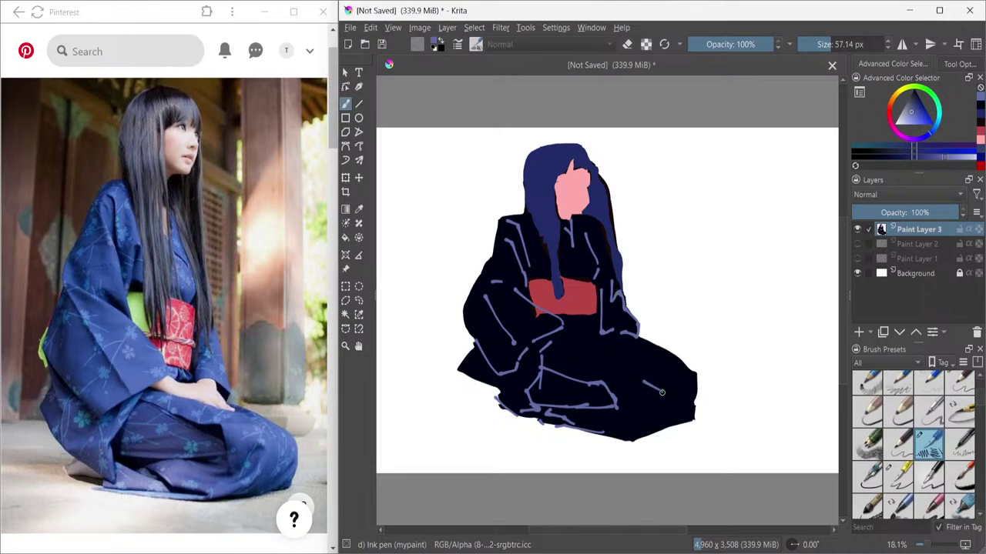
mouse_move(662, 392)
mouse_down()
mouse_move(637, 421)
mouse_move(658, 429)
mouse_move(694, 410)
mouse_up()
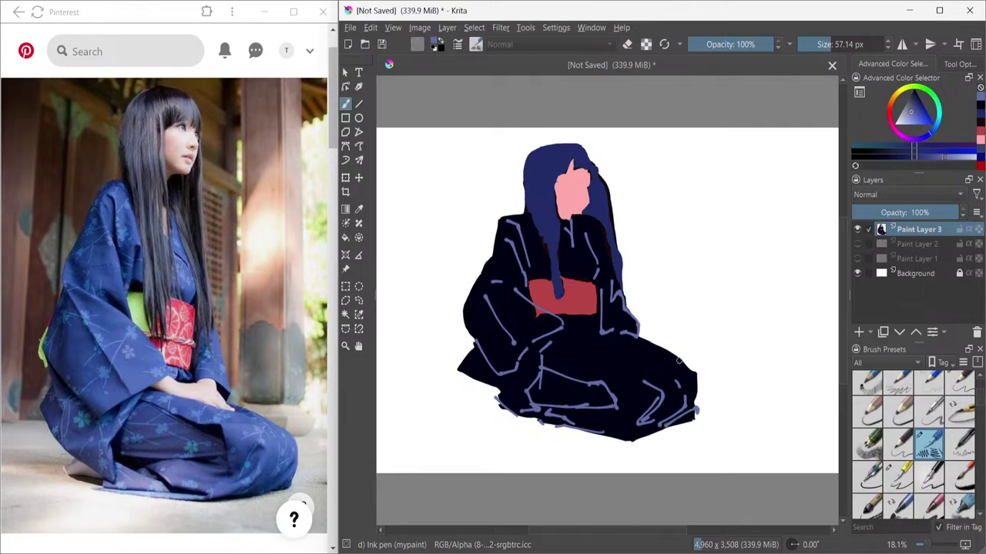
key(ctrl+z)
- Select the near forearm and joined hands in the lap with a freehand outline and fill them with the face's pink
ctrl+click(573, 205)
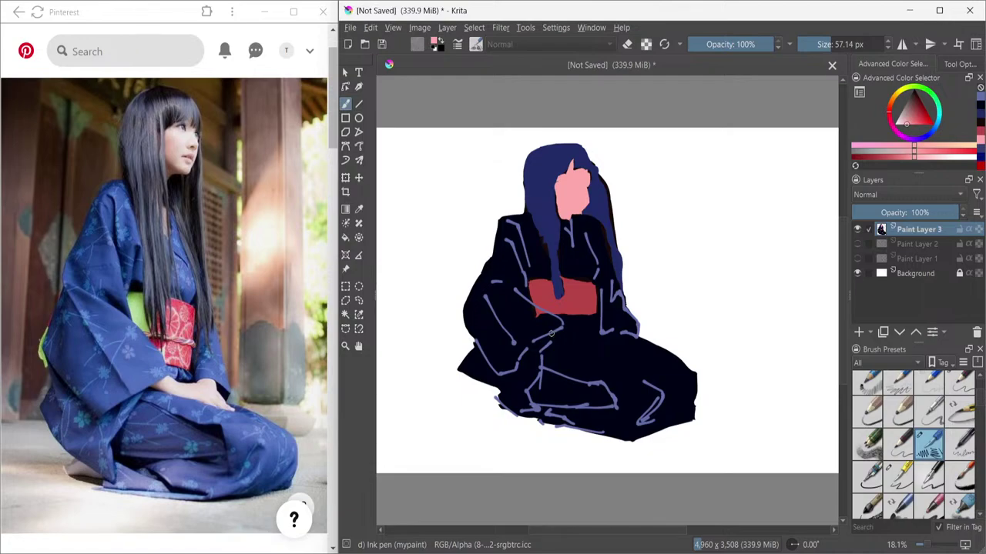
click(358, 300)
mouse_move(554, 335)
mouse_down()
mouse_move(621, 354)
mouse_move(580, 341)
mouse_move(620, 339)
mouse_up()
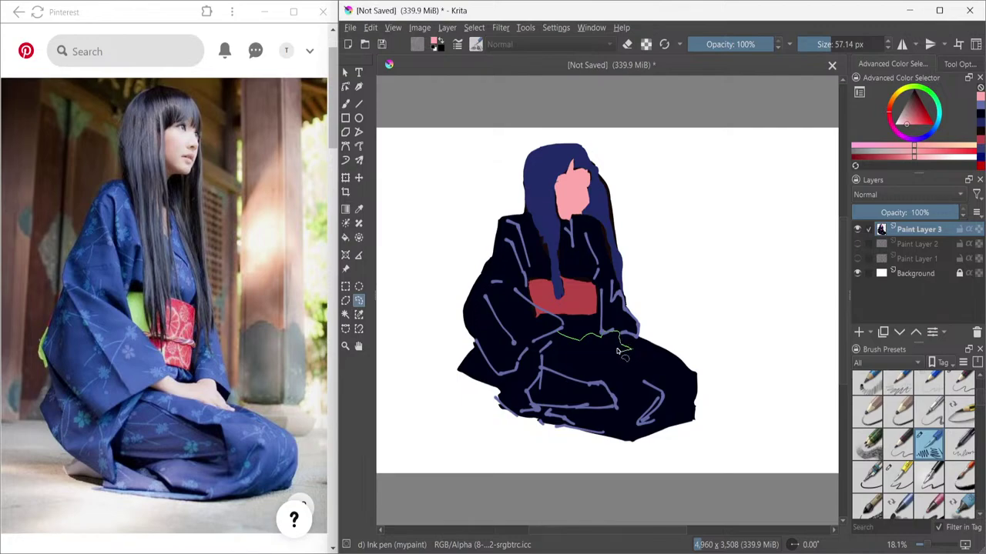
drag(614, 351, 545, 342)
click(345, 238)
click(595, 352)
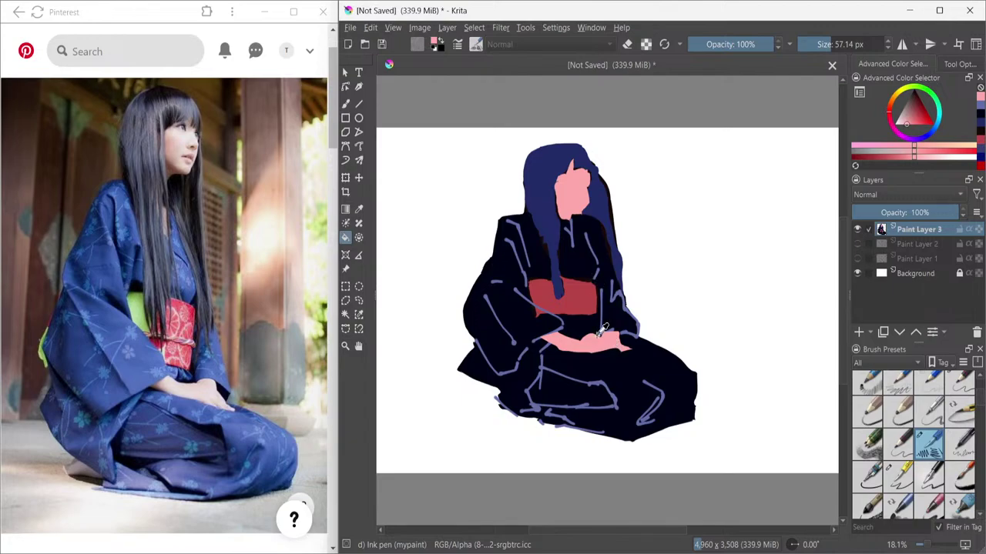
click(607, 377)
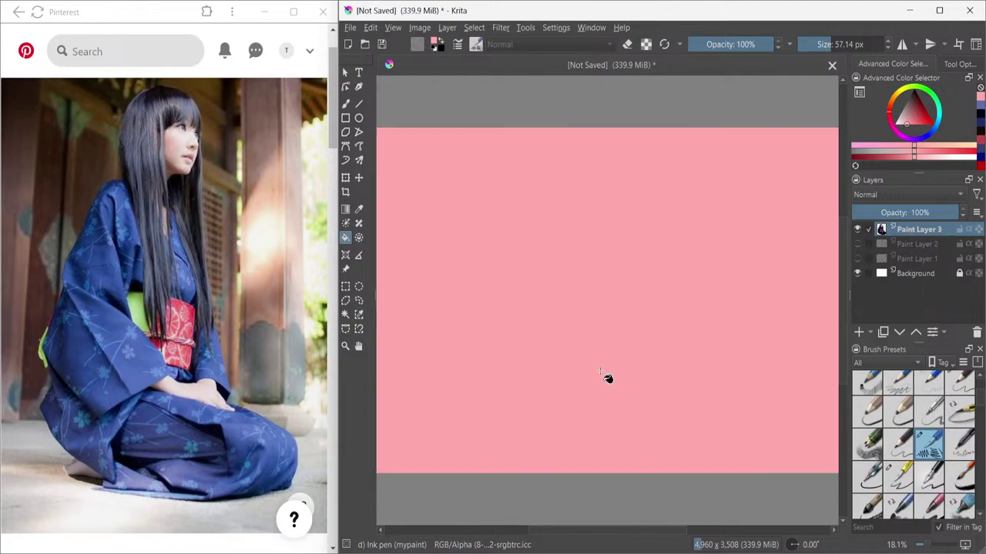
key(ctrl+z)
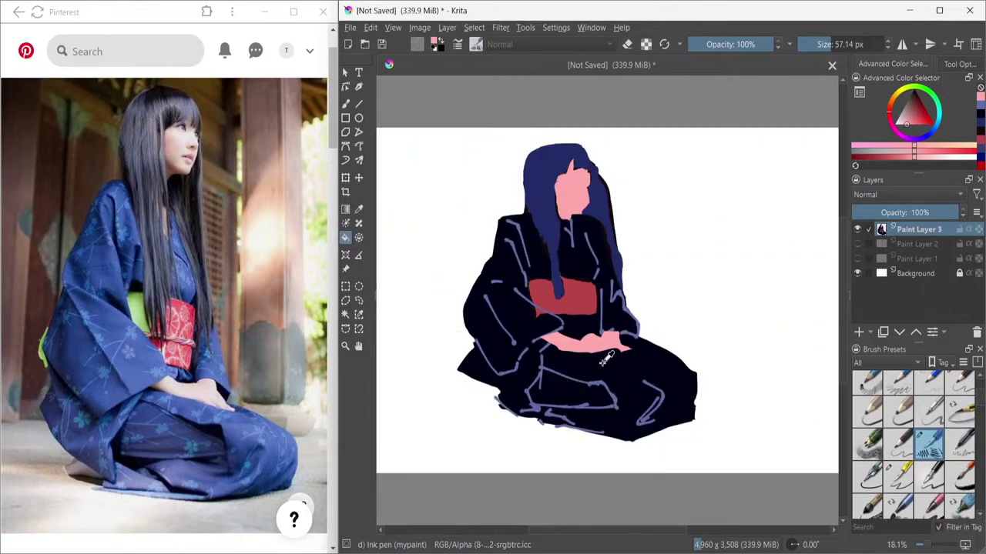
click(608, 370)
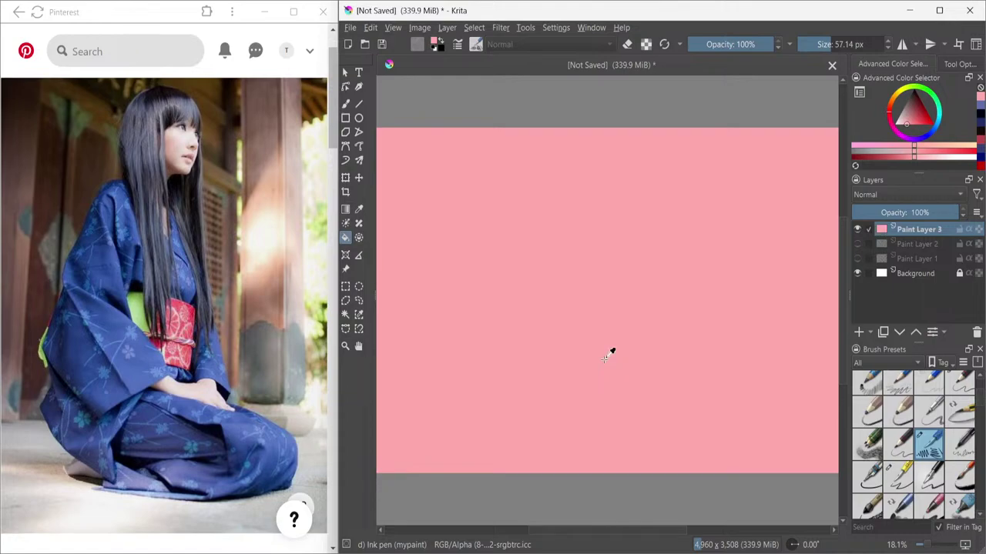
key(ctrl+z)
click(608, 350)
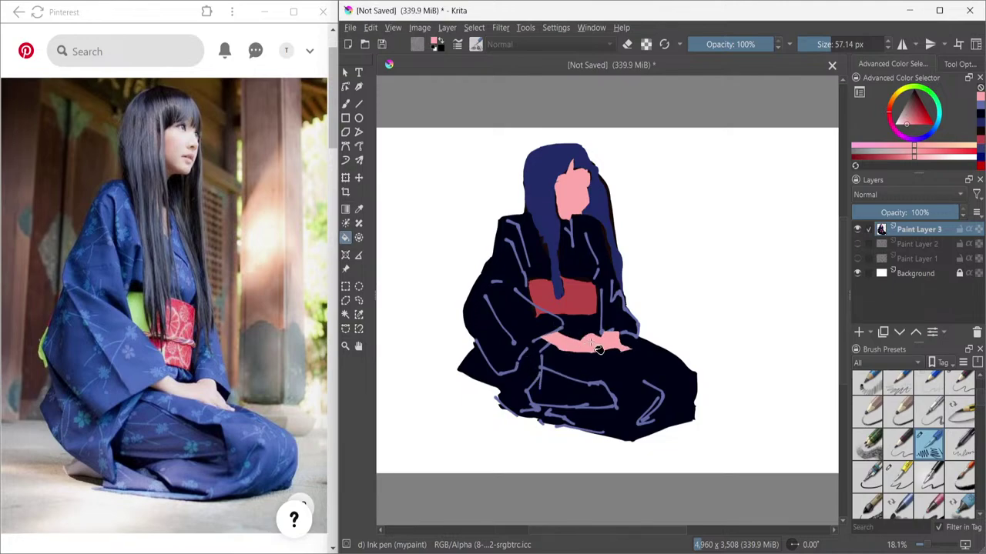
- Touch up the top edge of the hands in dark navy and skin pink with the brush reduced to 21.22 px
key(b)
ctrl+click(586, 261)
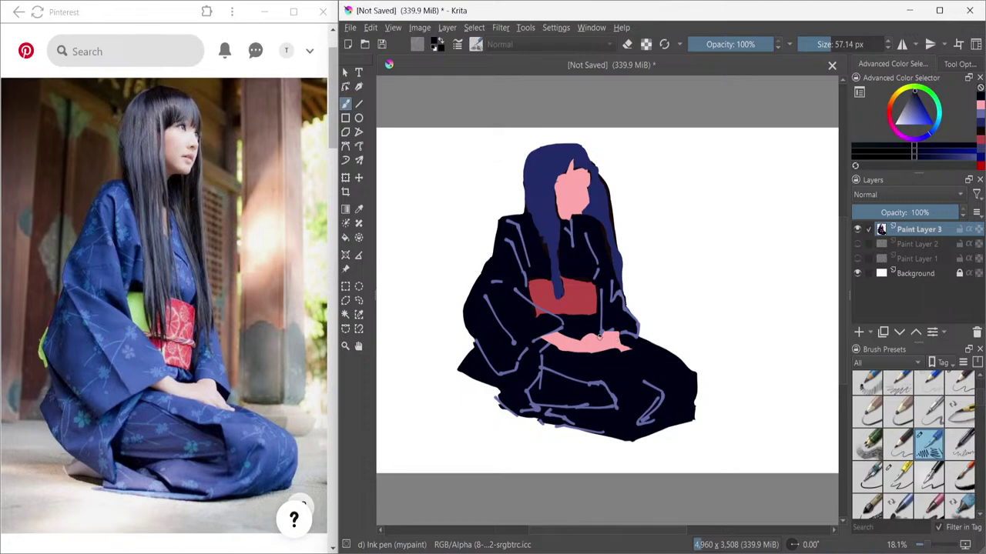
key(bracketleft)
key(bracketleft)
key(bracketleft)
ctrl+click(603, 332)
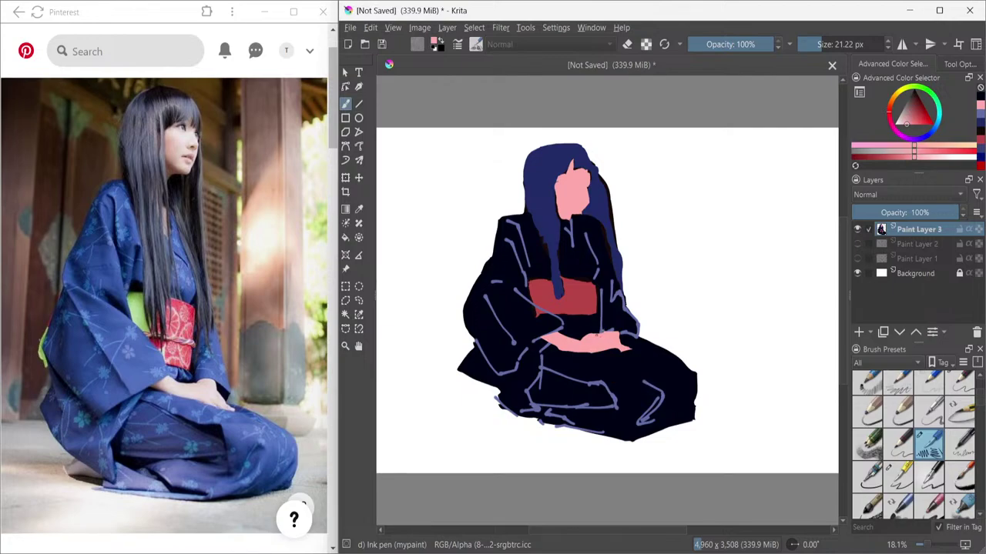
drag(596, 336, 621, 340)
- Draw a thin dark line across the far hand and touch up the fold lines beside it and at the knee in greyish blue
ctrl+click(605, 334)
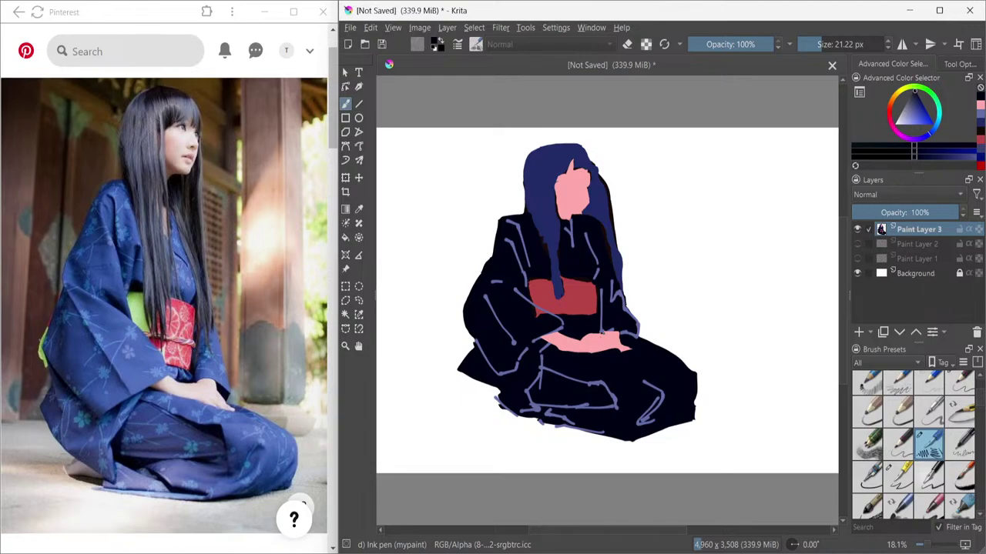
drag(604, 334, 622, 340)
ctrl+click(604, 382)
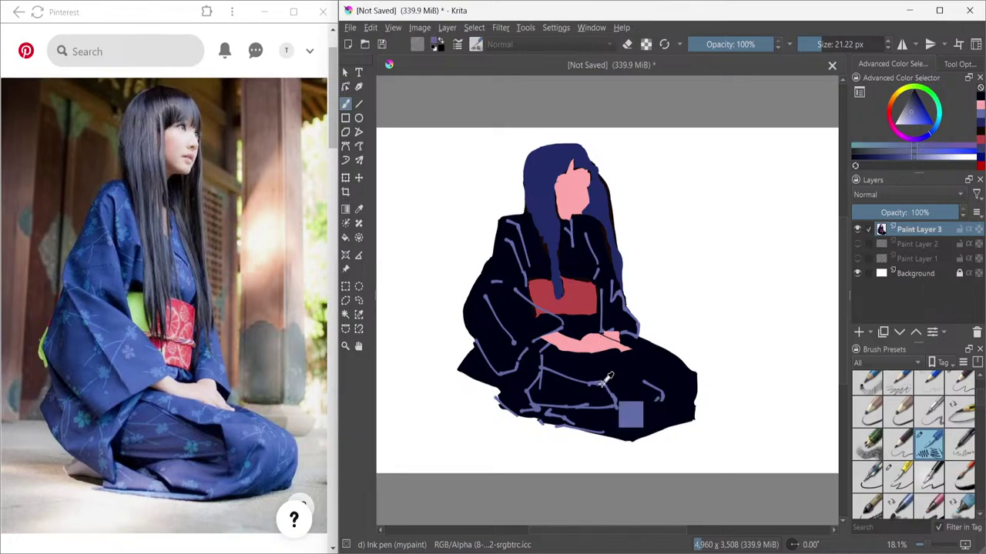
drag(661, 401, 639, 423)
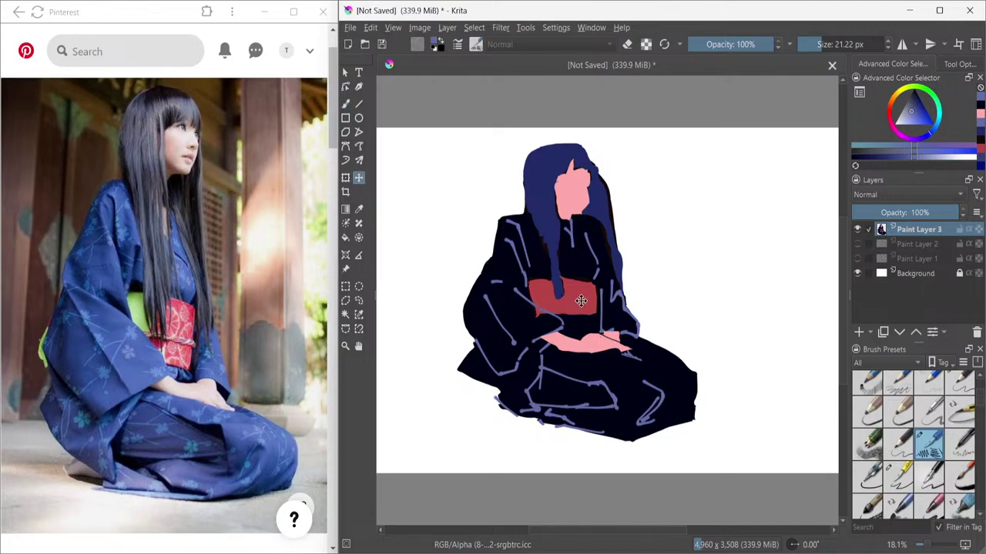
- Scale the finished figure down to a little over half size and place it in the canvas's upper-left corner
key(t)
drag(548, 299, 479, 298)
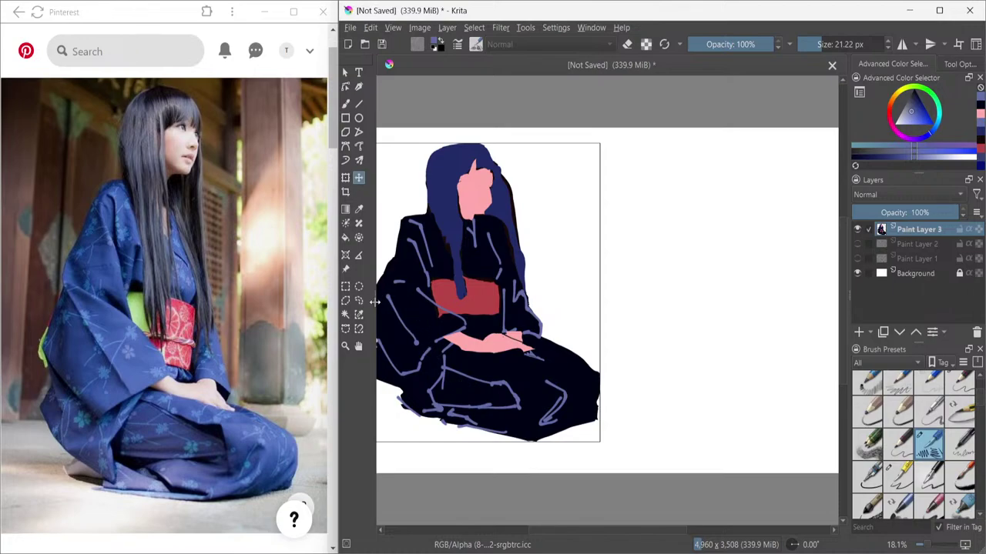
click(346, 178)
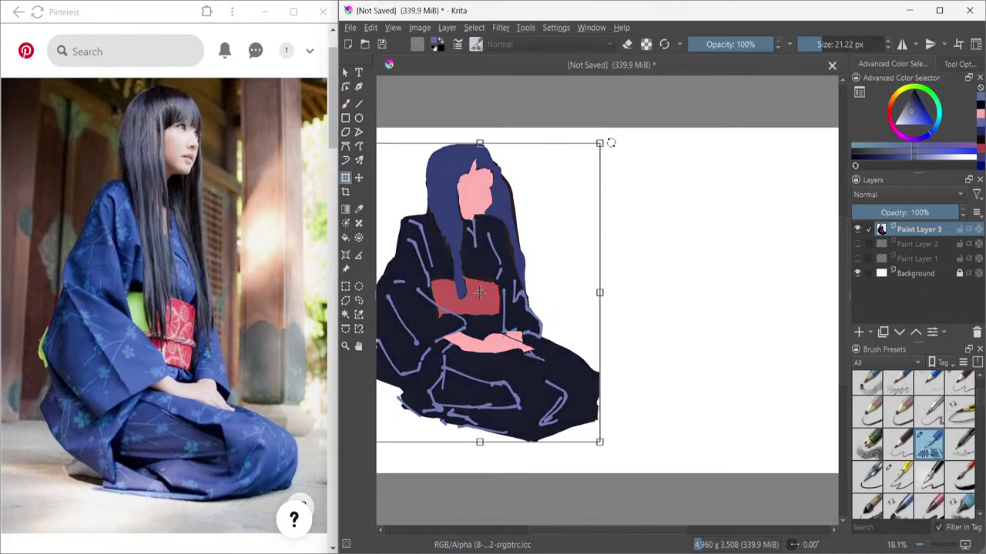
drag(599, 146, 546, 204)
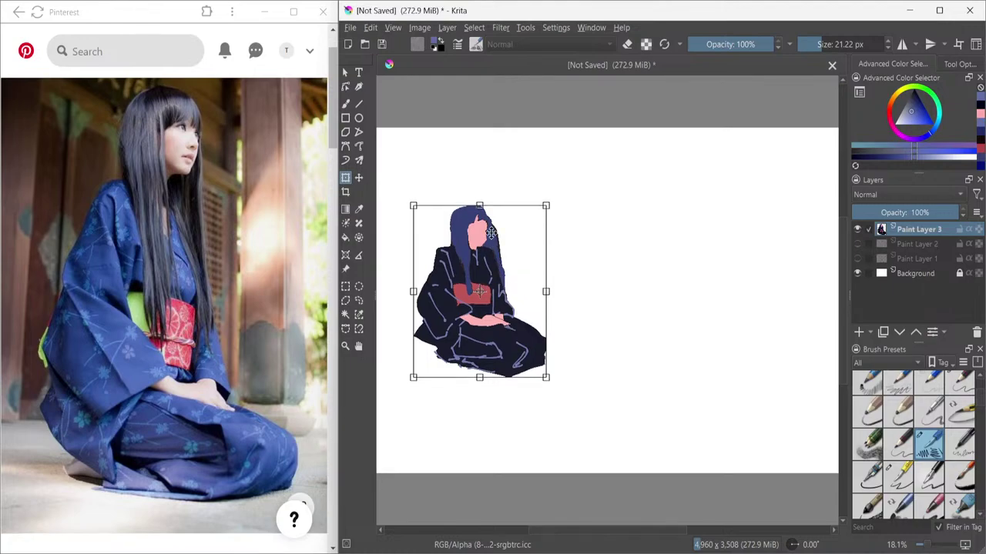
drag(506, 290, 462, 173)
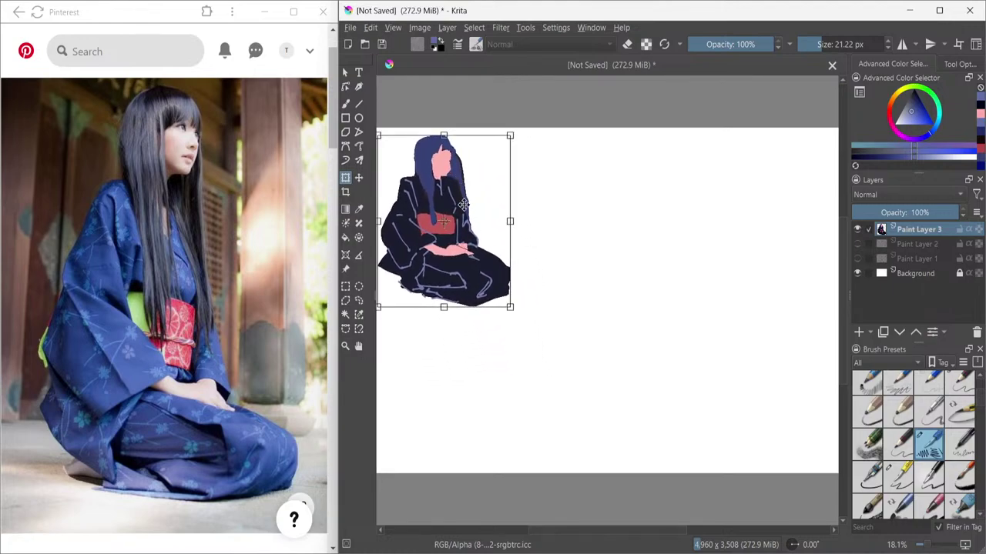
key(b)
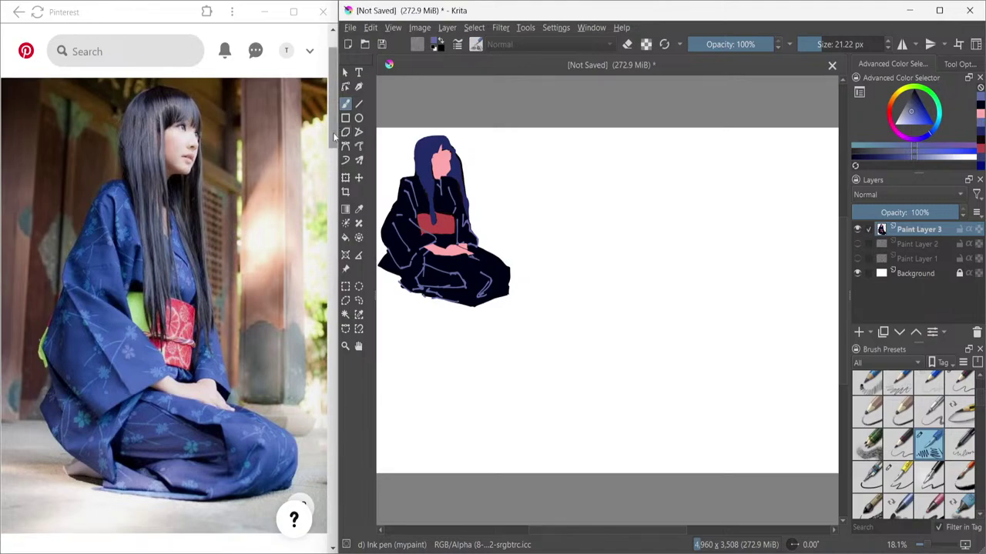
- Open the related pin of the kneeling woman in a red kimono with flowers in her hair as the next reference
drag(335, 141, 326, 300)
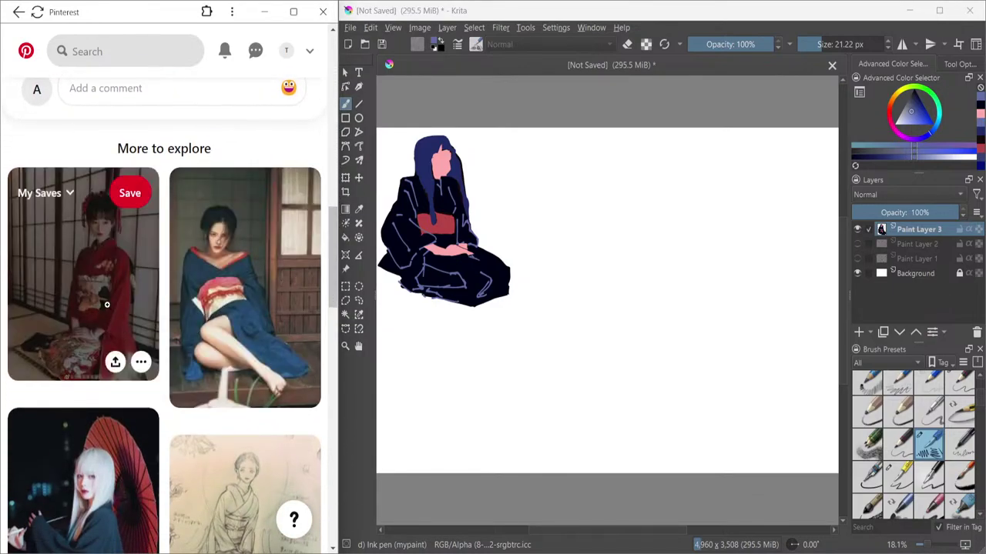
click(114, 318)
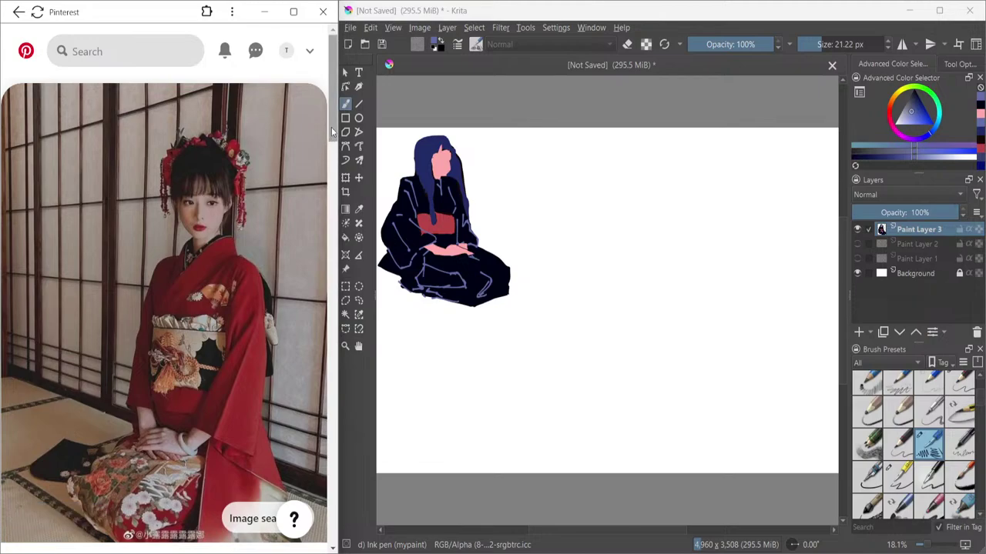
scroll(332, 131, down, 1)
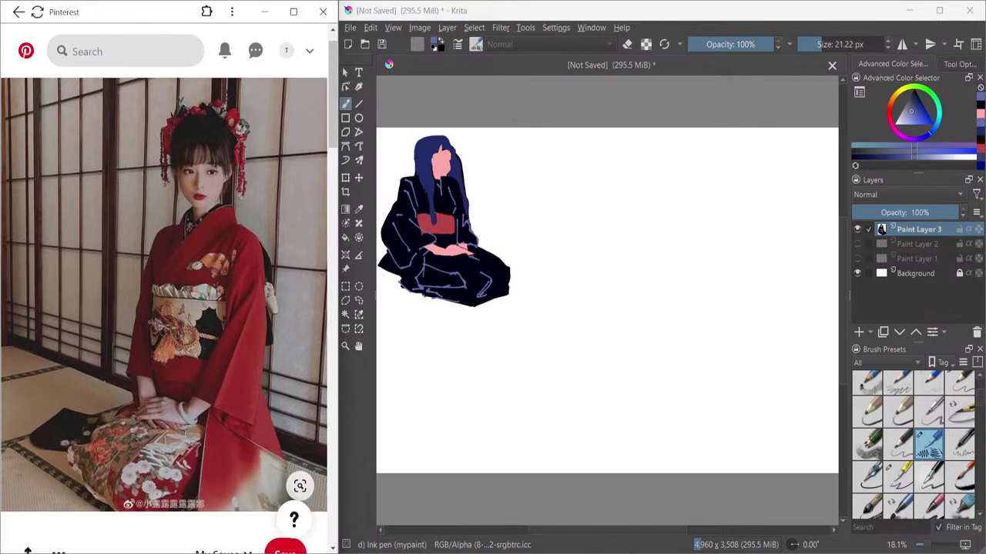
- Trace a freehand selection around the red-kimono woman's whole silhouette beside the first figure, discarding the first attempt and cleaning up the shoulder and sleeve edge
drag(597, 533, 605, 533)
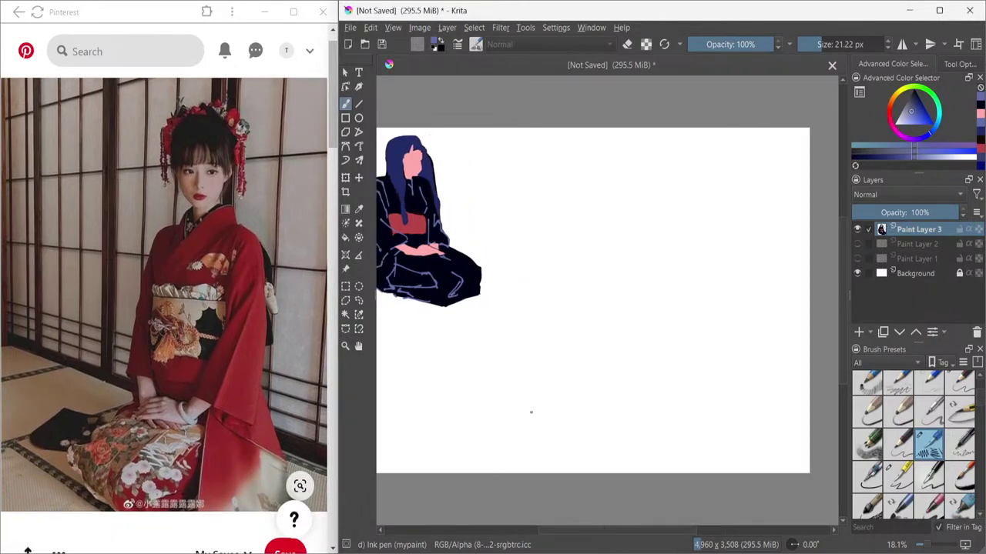
click(358, 300)
mouse_move(580, 232)
mouse_down()
mouse_move(582, 185)
mouse_move(607, 187)
mouse_move(606, 227)
mouse_move(622, 264)
mouse_move(606, 267)
mouse_move(606, 286)
mouse_move(613, 267)
mouse_move(604, 268)
mouse_move(593, 285)
mouse_move(572, 353)
mouse_move(571, 414)
mouse_move(600, 390)
mouse_up()
key(Delete)
key(ctrl+shift+a)
mouse_move(603, 149)
mouse_down()
mouse_move(584, 171)
mouse_move(606, 215)
mouse_move(576, 232)
mouse_move(558, 296)
mouse_move(574, 357)
mouse_move(533, 384)
mouse_move(557, 377)
mouse_move(538, 396)
mouse_move(540, 430)
mouse_move(639, 457)
mouse_move(688, 436)
mouse_move(731, 396)
mouse_move(710, 377)
mouse_move(684, 306)
mouse_move(691, 269)
mouse_move(679, 280)
mouse_move(691, 295)
mouse_move(664, 214)
mouse_move(634, 221)
mouse_move(645, 225)
mouse_move(647, 216)
mouse_move(631, 202)
mouse_move(644, 151)
mouse_move(618, 136)
mouse_move(601, 154)
mouse_up()
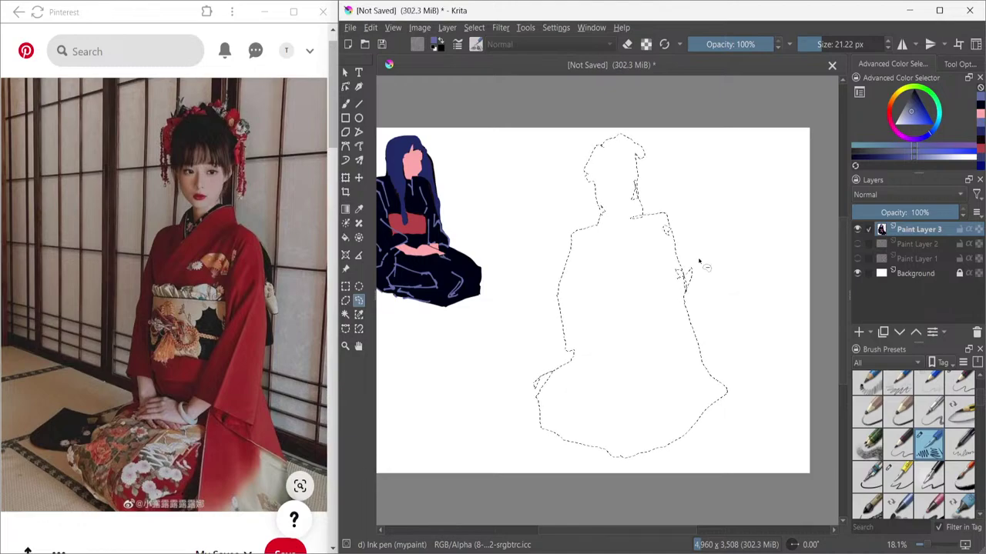
drag(695, 259, 688, 291)
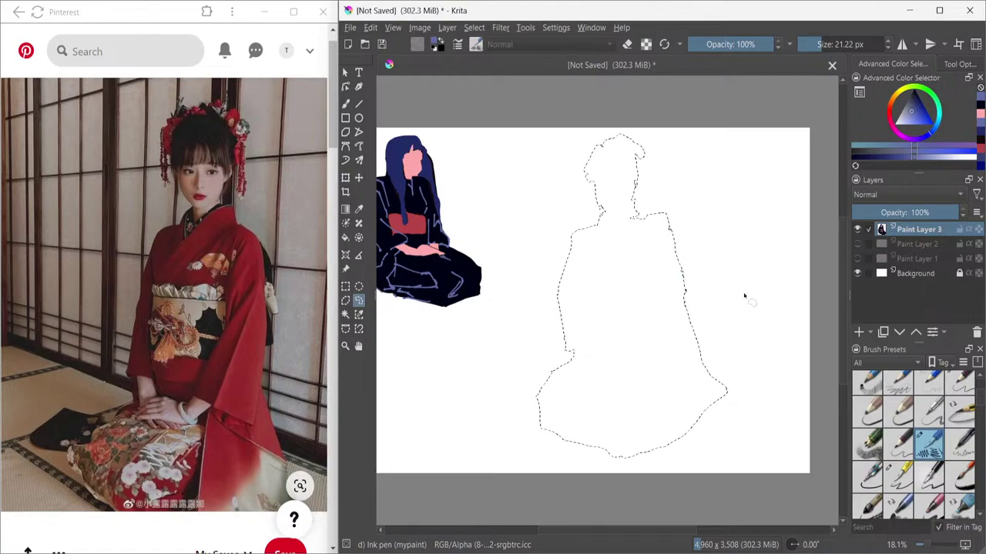
- Fill the silhouette selection with a muted dark red and deselect it
drag(888, 108, 898, 133)
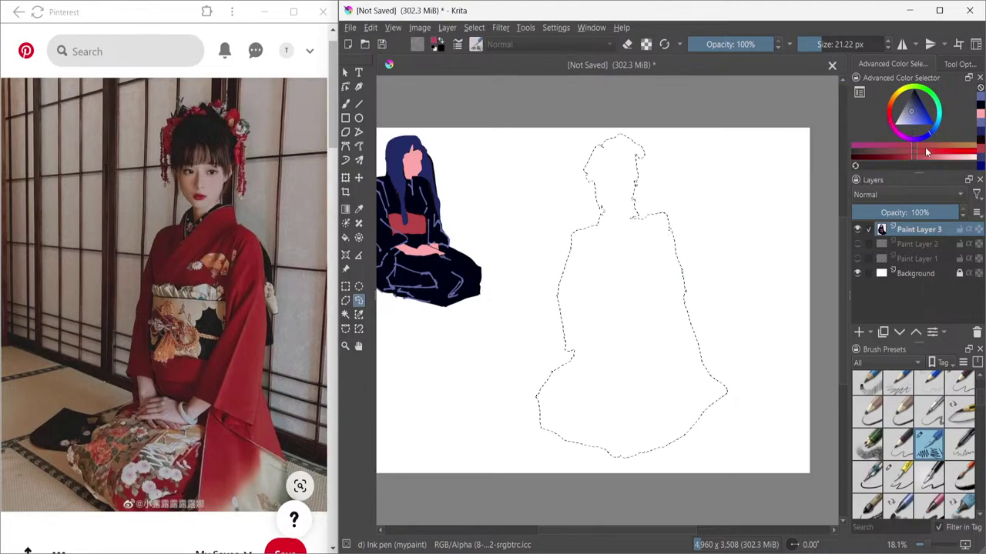
click(921, 158)
click(915, 112)
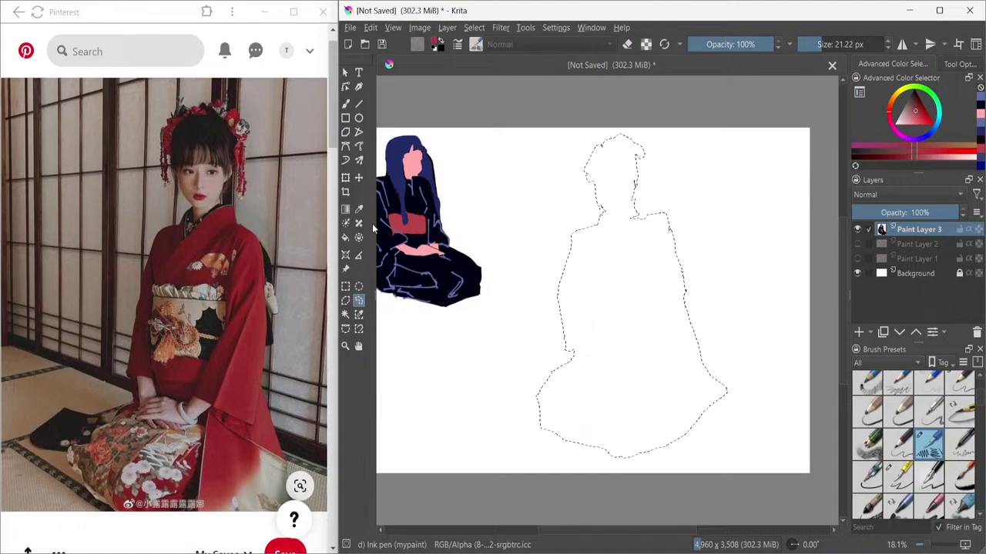
click(346, 238)
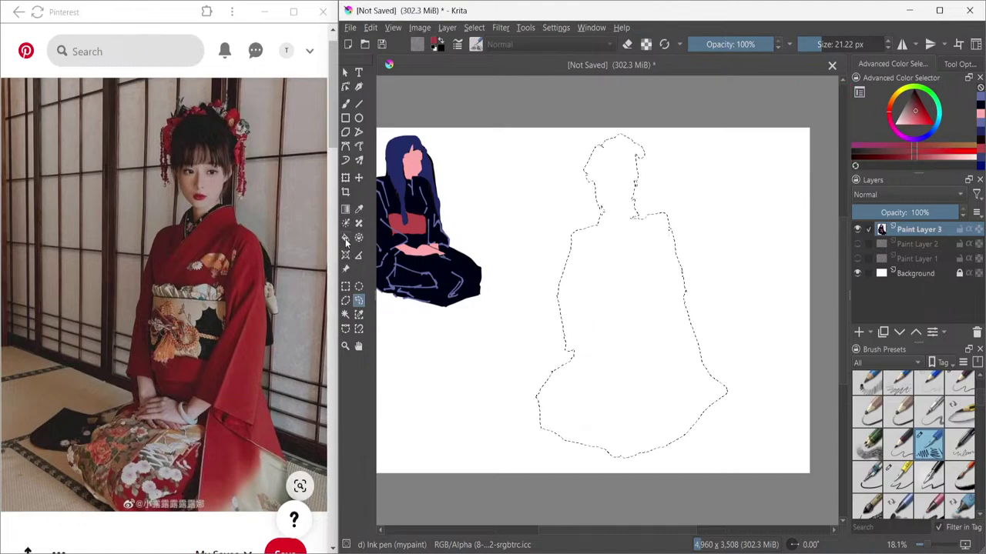
click(552, 365)
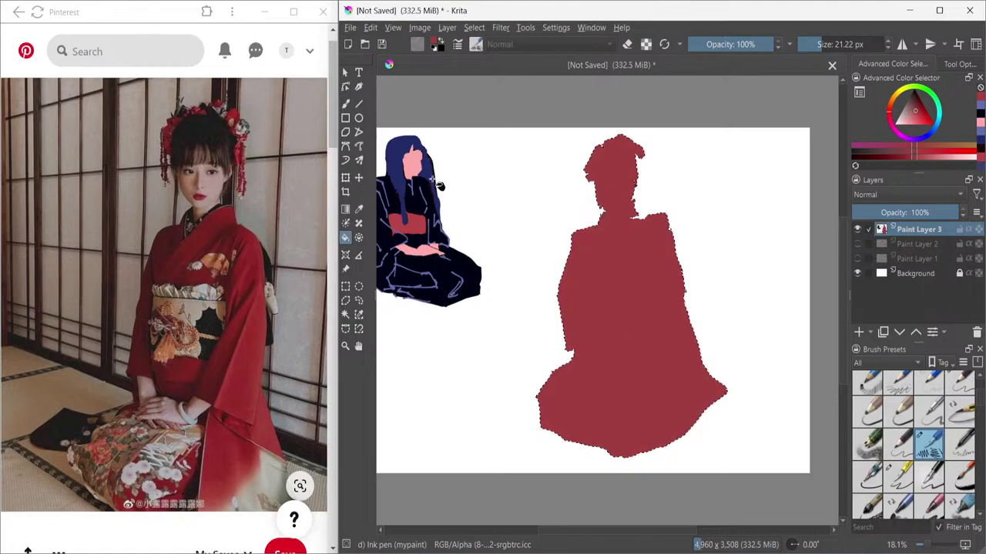
key(ctrl+shift+a)
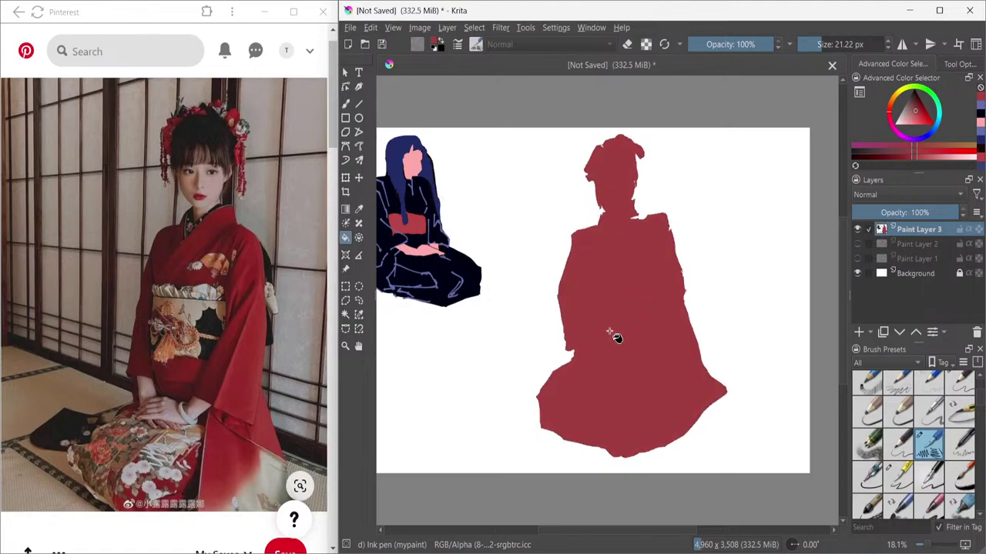
- Select the sash area across the waist with a freehand outline, redoing misplaced attempts, and fill it with orange
click(359, 301)
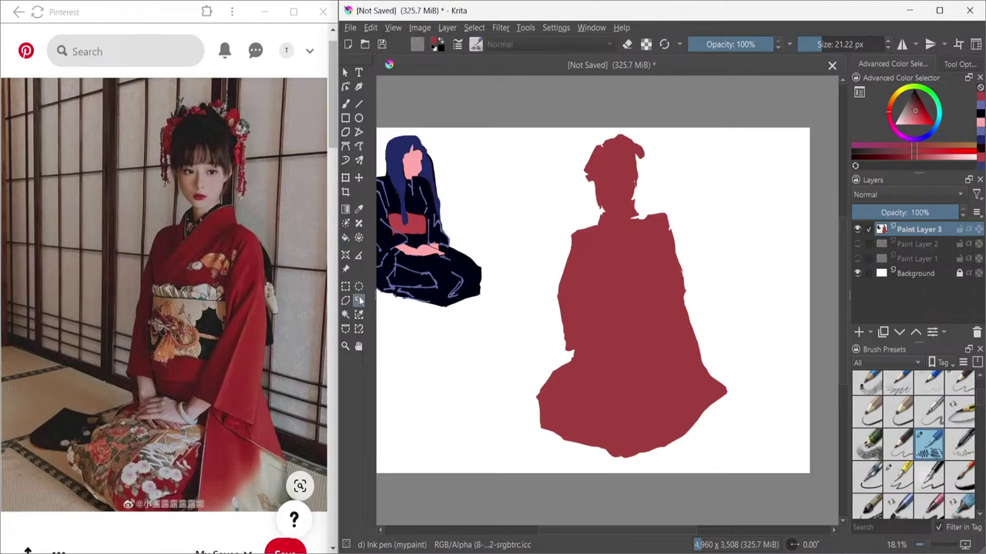
mouse_move(586, 286)
mouse_down()
mouse_move(658, 281)
mouse_move(639, 280)
mouse_up()
click(593, 285)
mouse_move(588, 285)
mouse_down()
mouse_move(642, 287)
mouse_move(651, 314)
mouse_move(629, 333)
mouse_move(645, 326)
mouse_up()
mouse_move(591, 285)
mouse_down()
mouse_move(643, 285)
mouse_move(649, 308)
mouse_move(638, 326)
mouse_move(590, 325)
mouse_move(591, 284)
mouse_up()
drag(890, 99, 918, 120)
drag(936, 154, 952, 154)
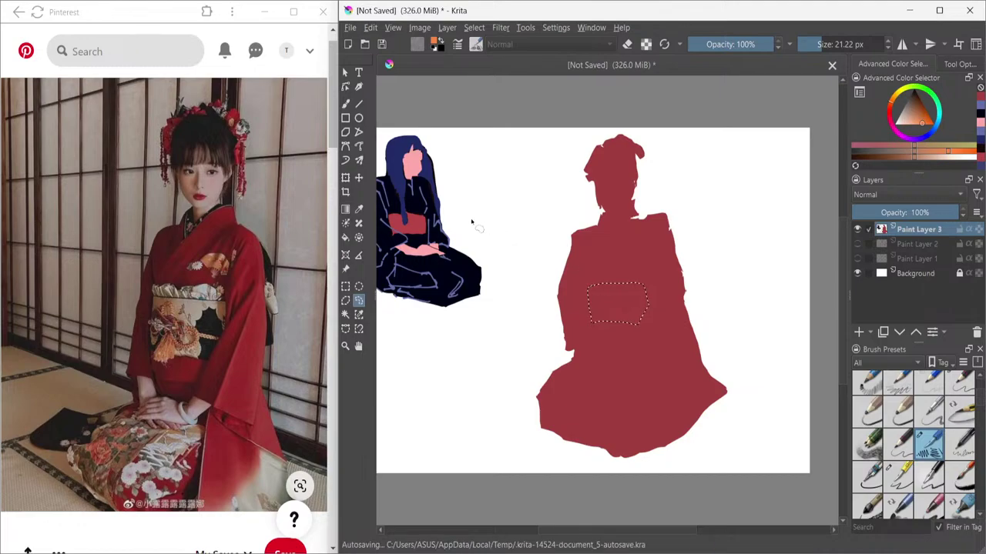
click(345, 237)
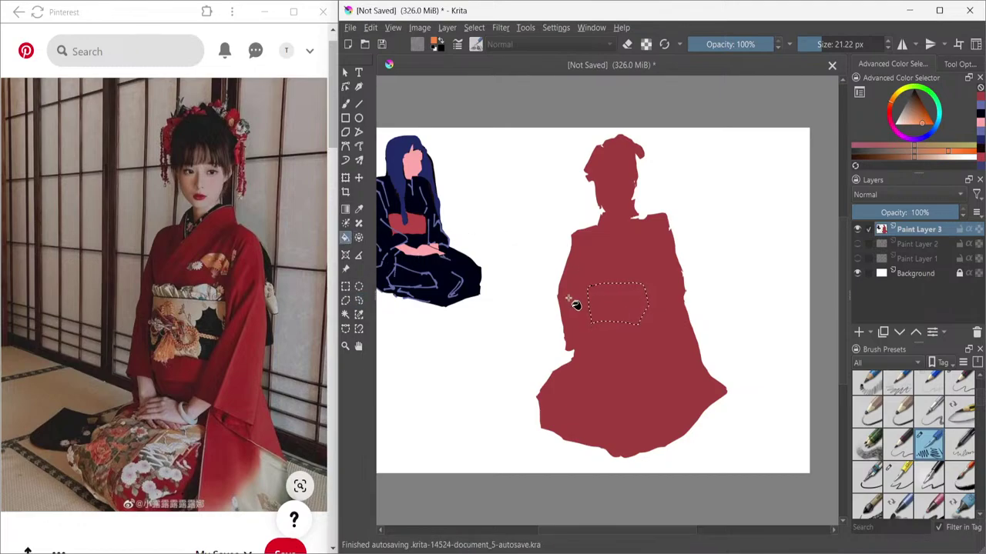
click(608, 302)
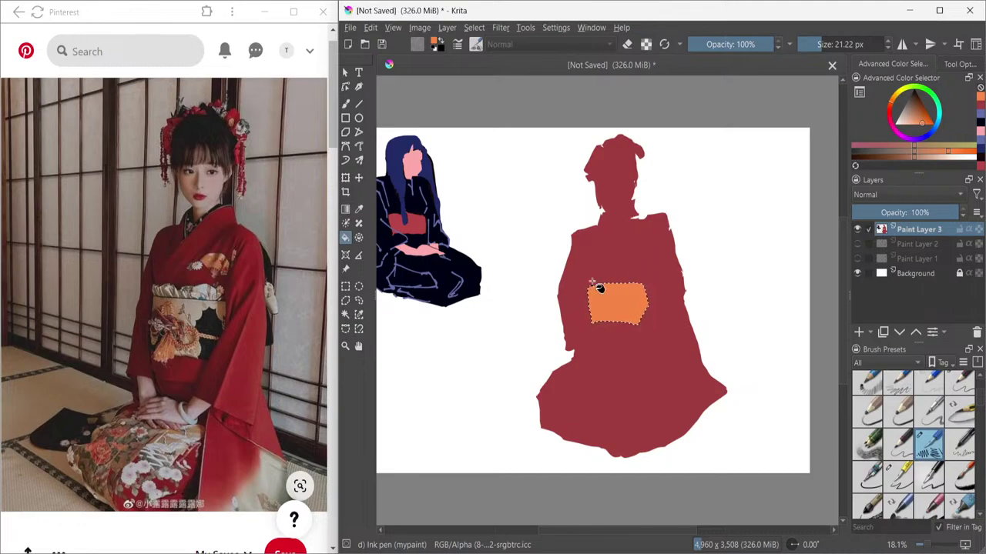
- Mix a muted salmon skin tone as the painting colour for the second figure
click(358, 301)
drag(895, 144, 899, 160)
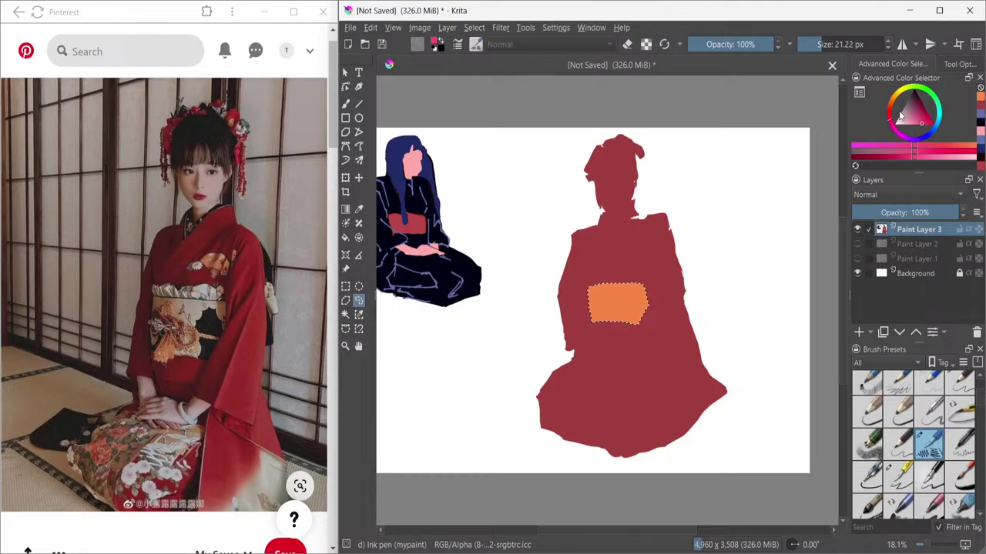
drag(903, 117, 917, 138)
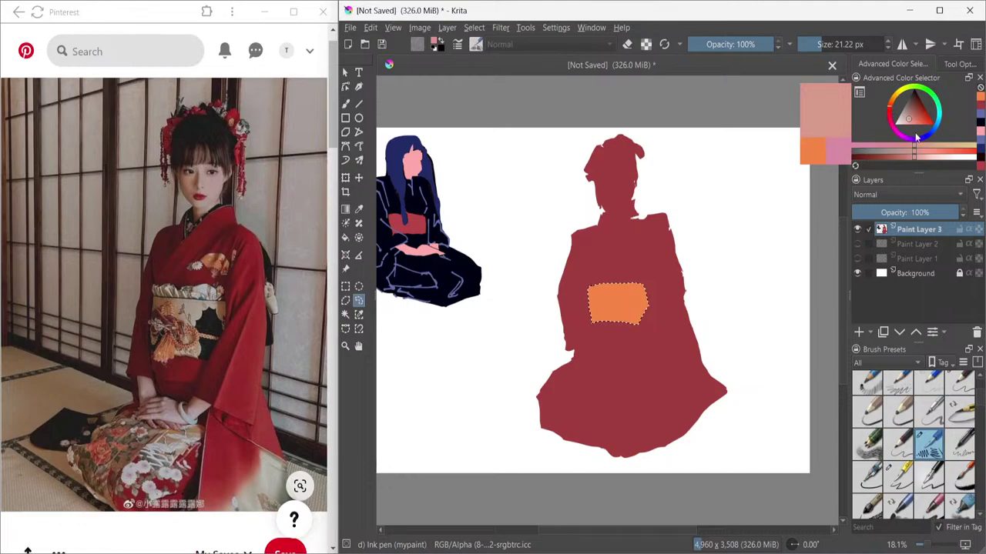
click(924, 155)
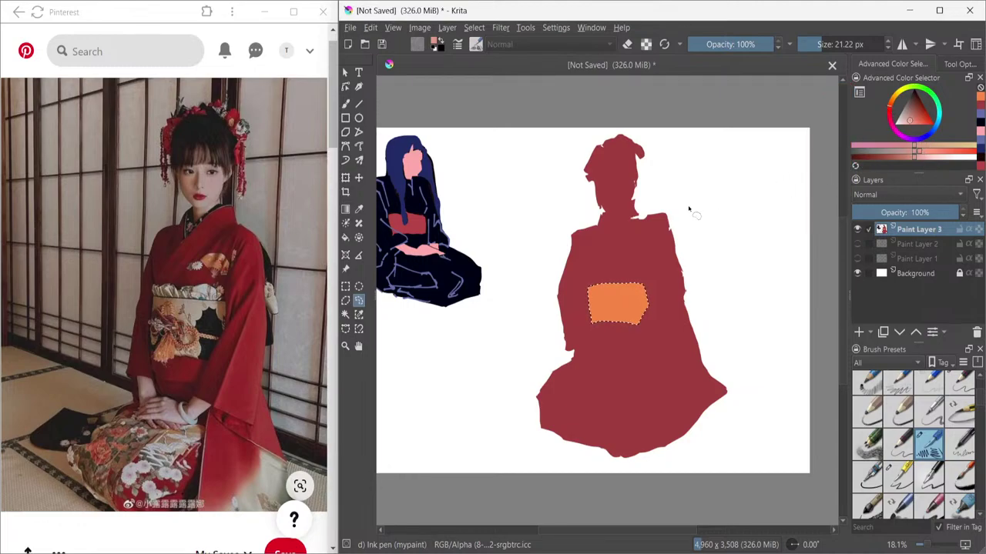
key(ctrl+shift+a)
click(598, 170)
key(ctrl+shift+d)
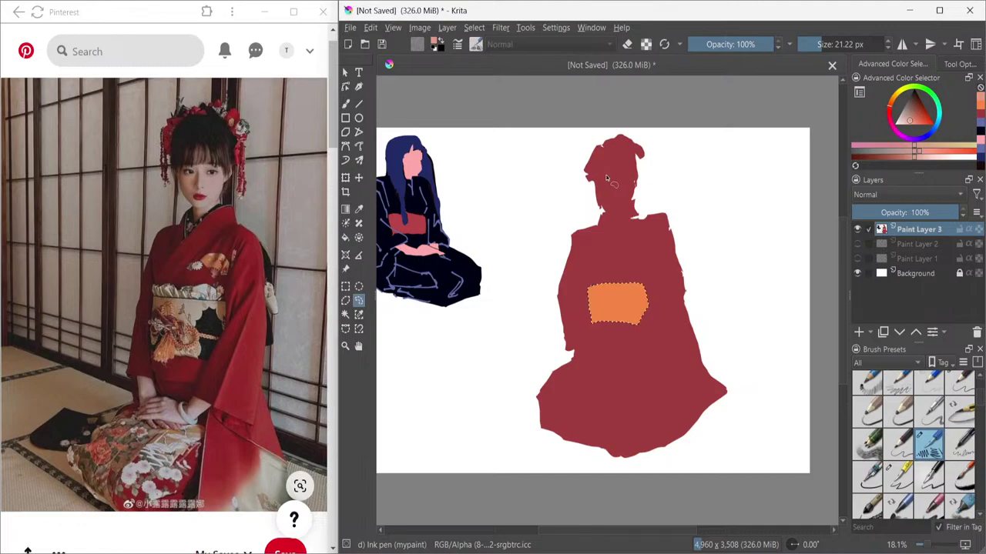
- Select the second figure's face, neck and joined hands with freehand outlines, fill them with the salmon skin tone, and deselect
mouse_move(599, 175)
mouse_down()
mouse_move(636, 174)
mouse_move(635, 185)
mouse_up()
mouse_move(634, 185)
mouse_down()
mouse_move(623, 208)
mouse_move(633, 213)
mouse_move(620, 222)
mouse_move(600, 206)
mouse_move(594, 174)
mouse_up()
mouse_move(626, 354)
mouse_down()
mouse_move(571, 342)
mouse_move(576, 359)
mouse_move(613, 370)
mouse_move(636, 361)
mouse_move(645, 342)
mouse_up()
click(345, 237)
click(590, 352)
click(620, 208)
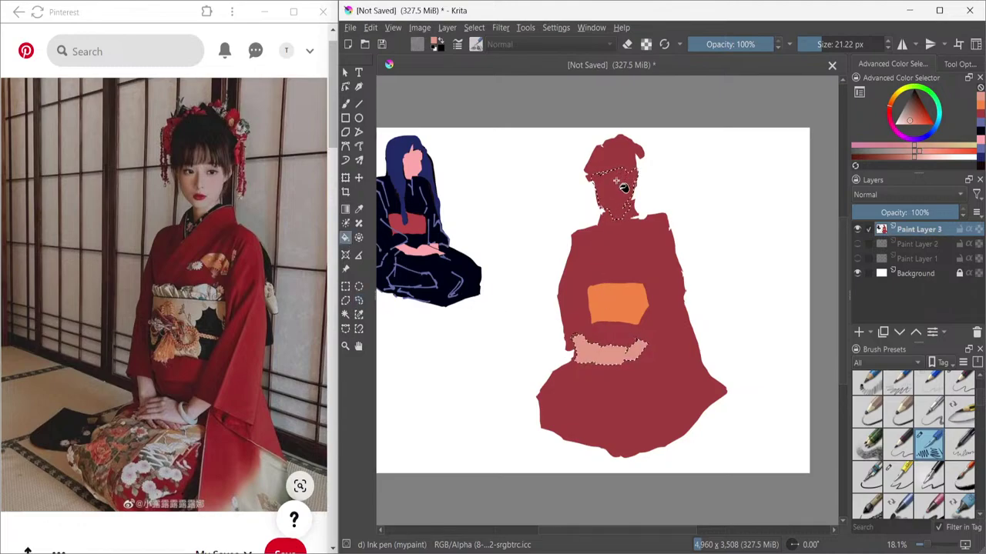
key(ctrl+shift+a)
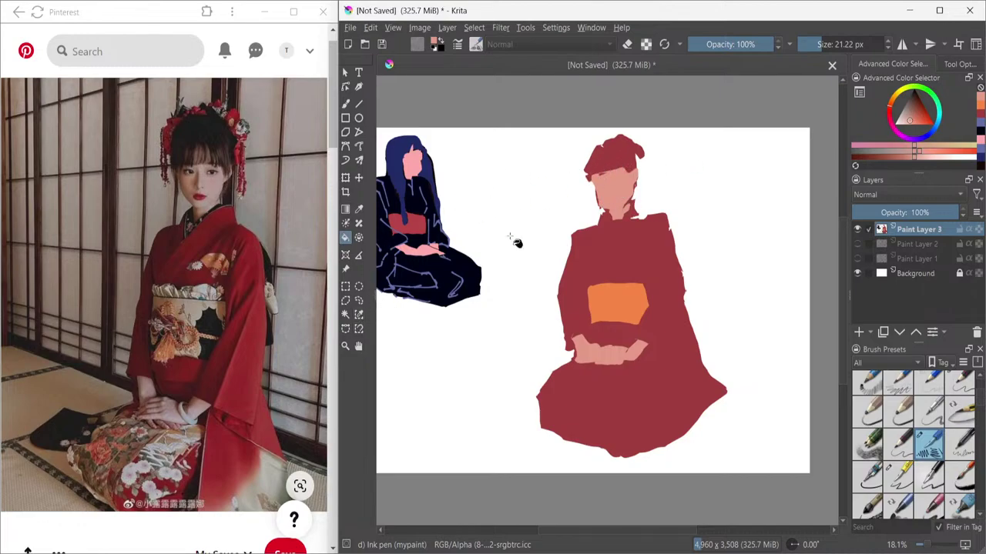
- Select the red hair shape of the kimono figure and fill it with near-black
click(982, 137)
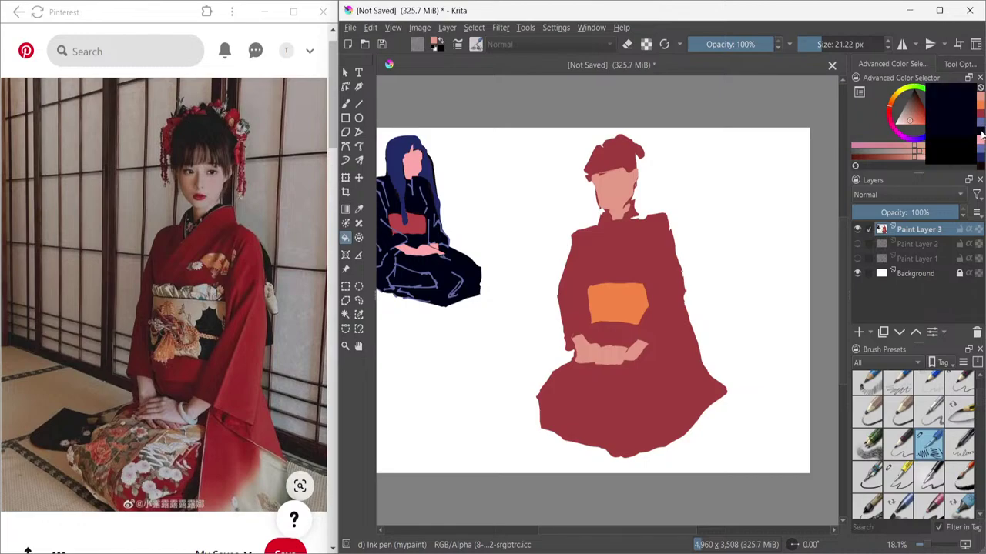
click(590, 221)
key(ctrl+z)
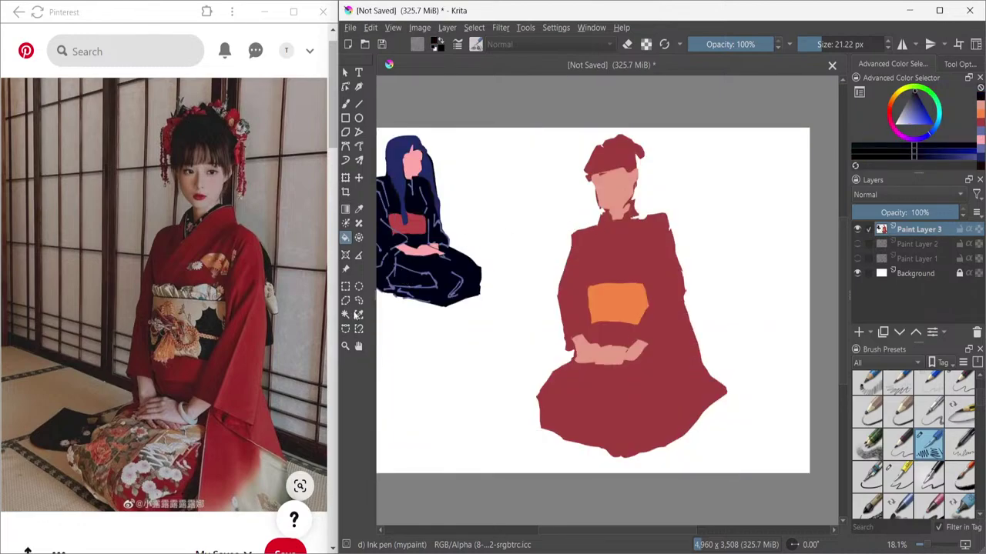
click(346, 315)
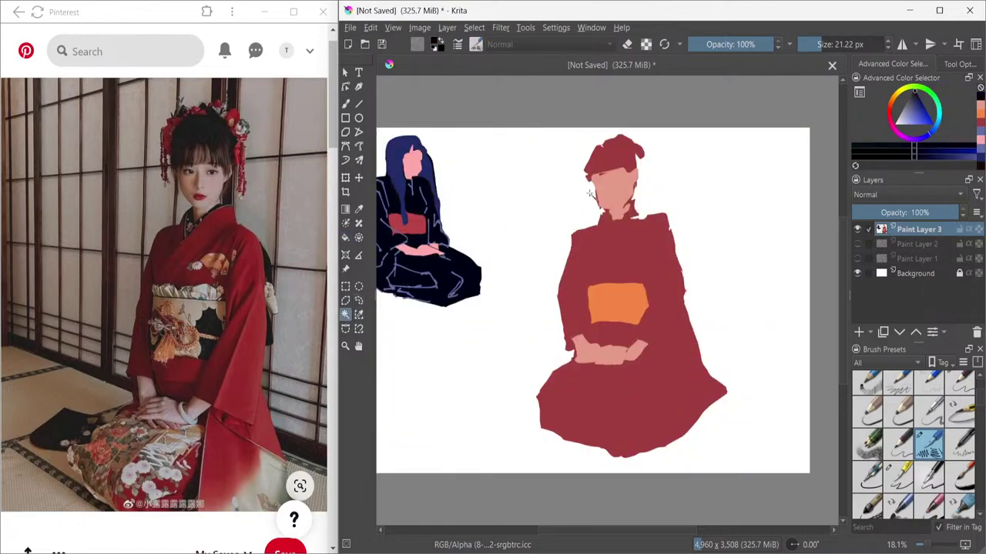
click(613, 150)
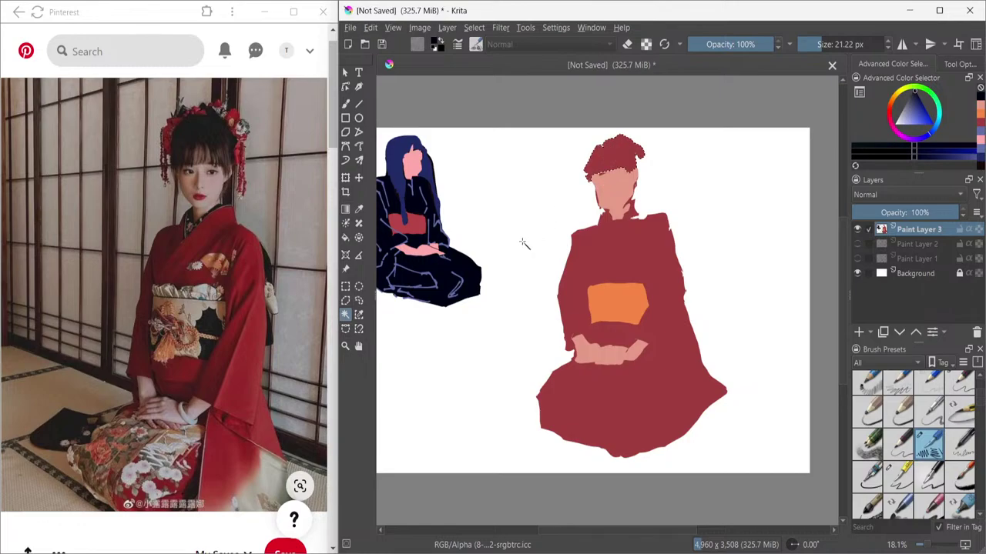
click(345, 239)
click(614, 154)
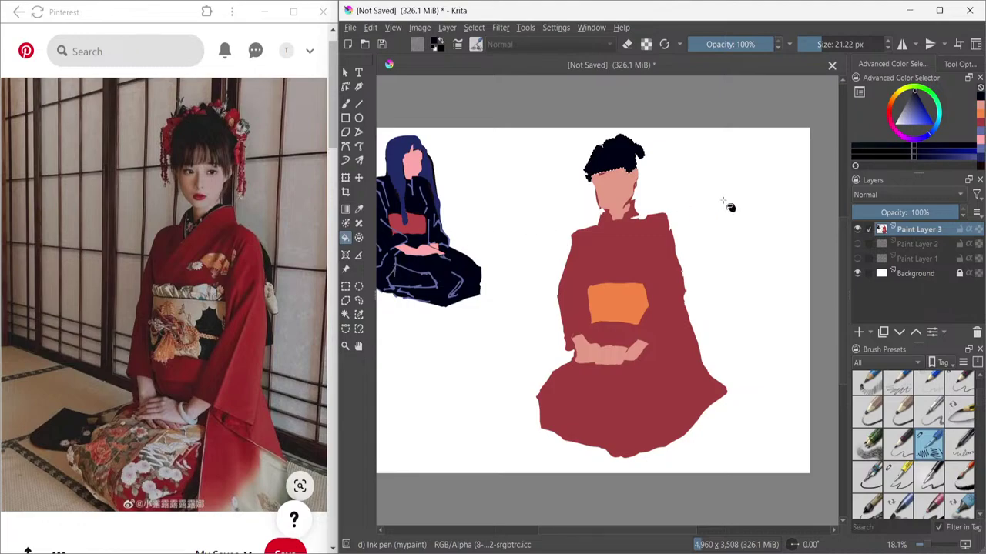
- Refill the selected hair shape with a dark slate gray
drag(961, 159, 942, 159)
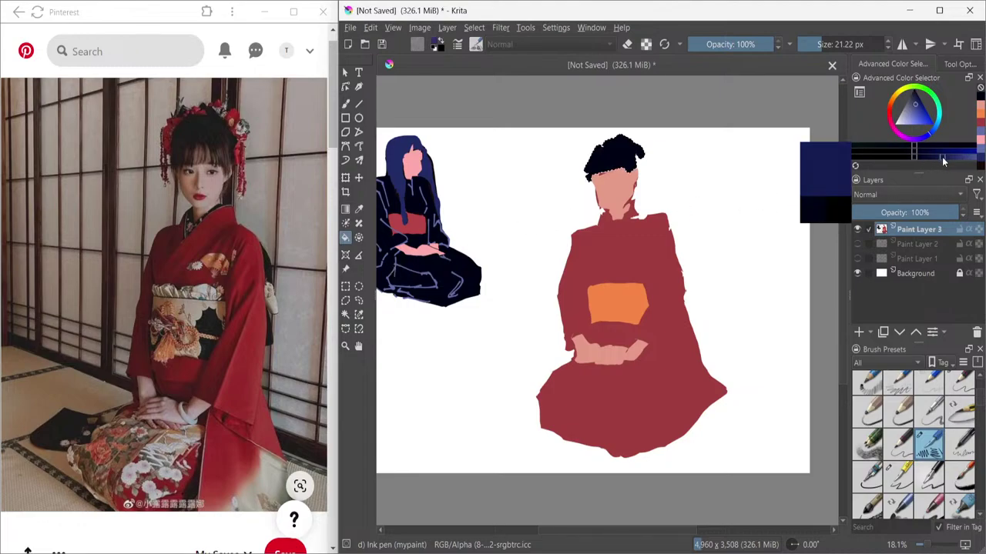
click(913, 106)
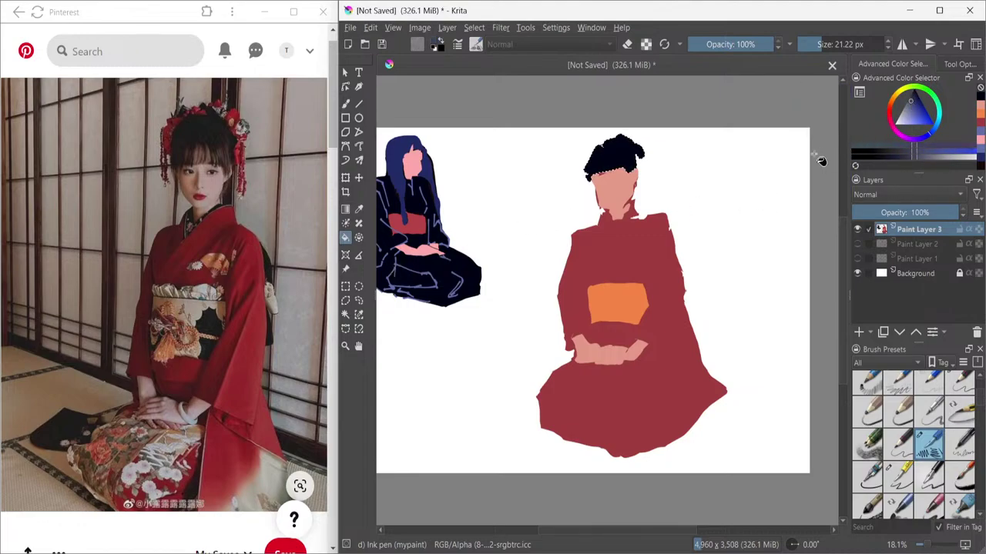
click(904, 154)
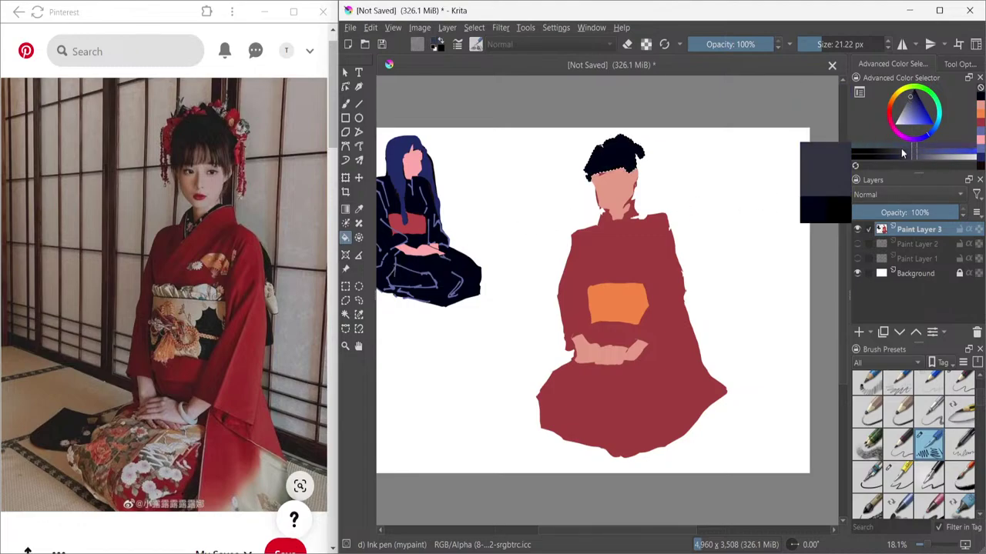
click(615, 158)
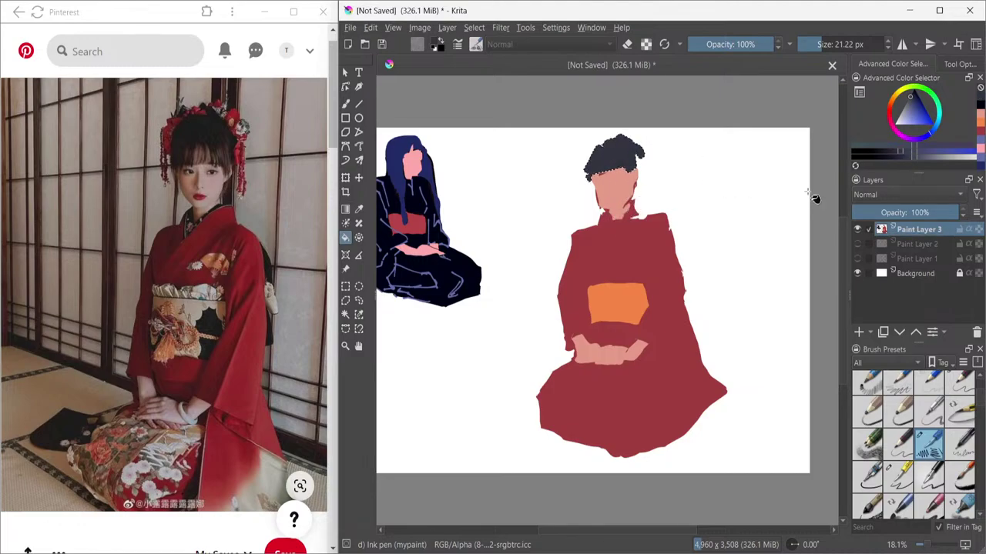
- Outline the upper part of the hair along its contour and fill that selection with black
drag(639, 151, 645, 160)
click(359, 301)
click(345, 238)
click(872, 155)
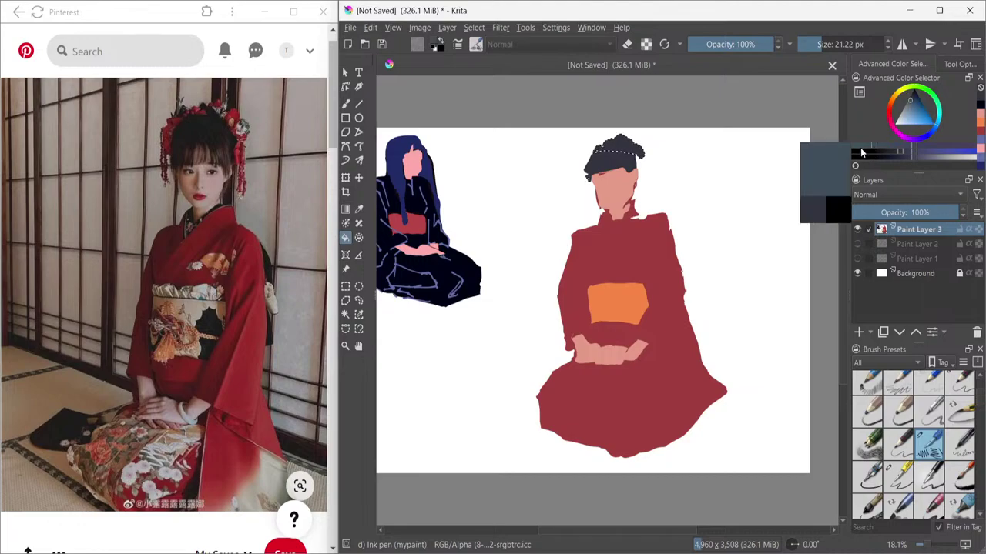
click(621, 163)
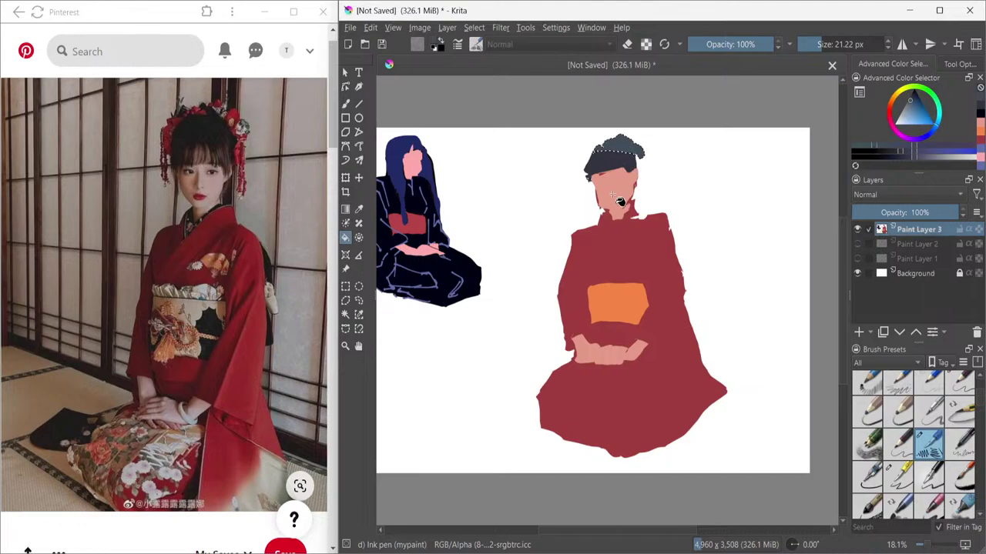
click(877, 154)
click(631, 164)
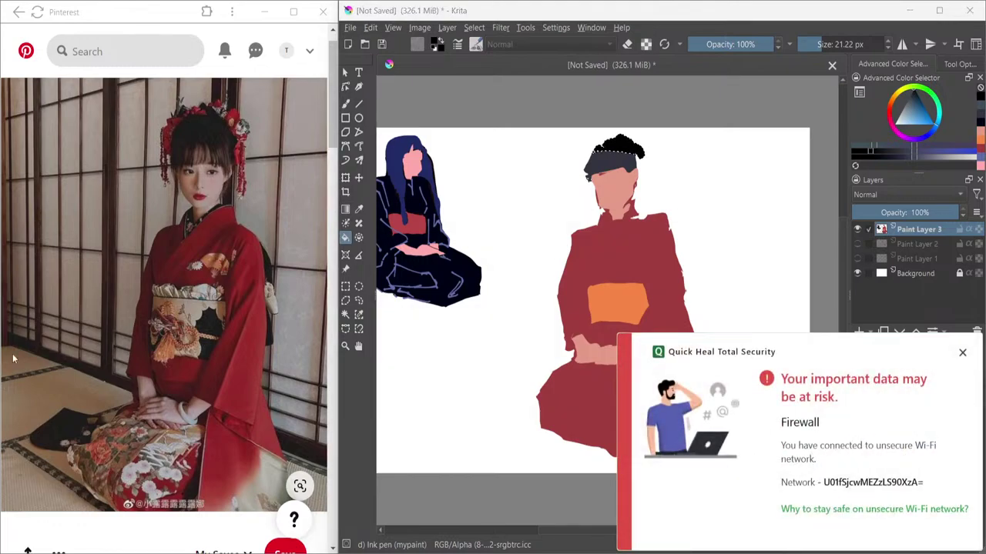
- Dismiss the two antivirus notifications and clear the hair selection
click(962, 352)
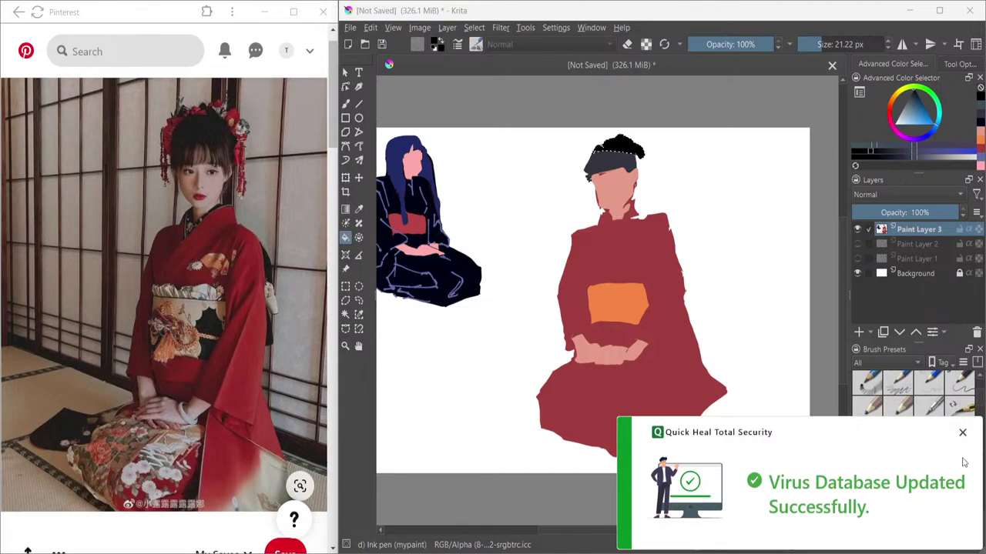
click(962, 435)
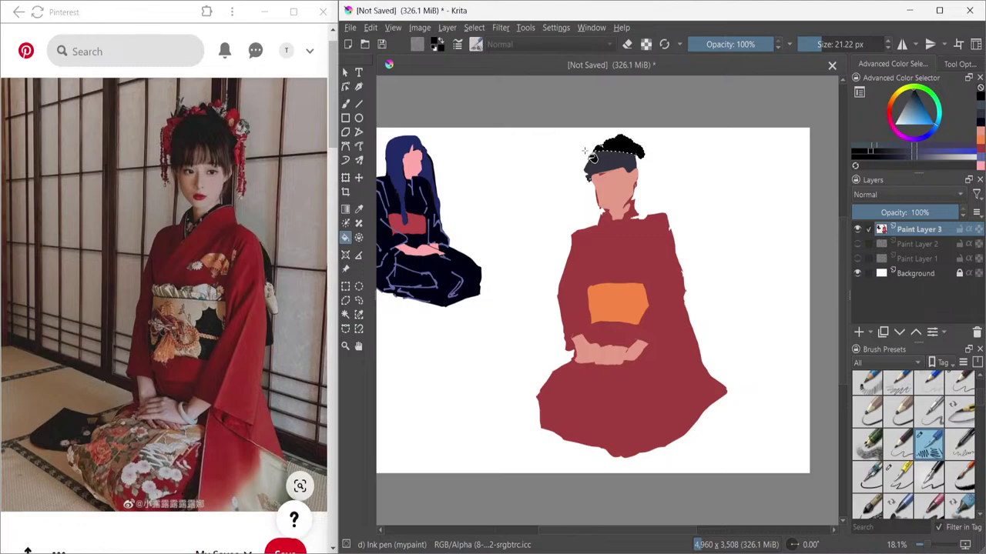
key(ctrl+shift+a)
- Outline the lit kimono areas with the magnetic selection: collar strip, shoulder folds, right-hand sleeve, side folds and right part of the skirt
click(358, 300)
mouse_move(629, 205)
mouse_down()
mouse_move(599, 285)
mouse_move(644, 225)
mouse_move(645, 210)
mouse_move(630, 202)
mouse_up()
click(916, 134)
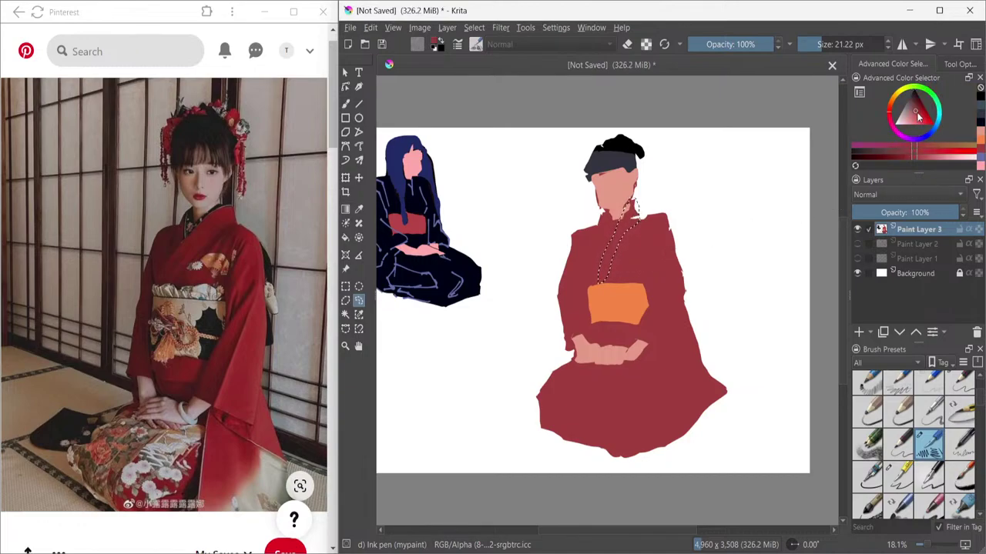
click(921, 109)
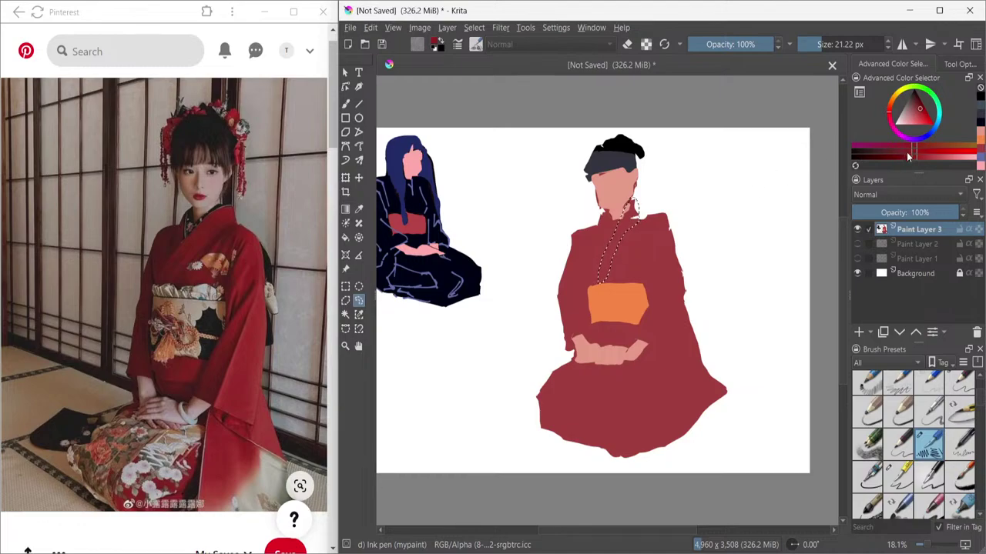
mouse_move(863, 157)
mouse_down()
mouse_move(944, 156)
mouse_move(860, 157)
mouse_up()
mouse_move(666, 256)
mouse_down()
mouse_move(619, 333)
mouse_move(645, 336)
mouse_move(663, 301)
mouse_move(653, 351)
mouse_move(665, 357)
mouse_move(680, 329)
mouse_move(683, 263)
mouse_move(667, 225)
mouse_move(650, 265)
mouse_move(657, 289)
mouse_up()
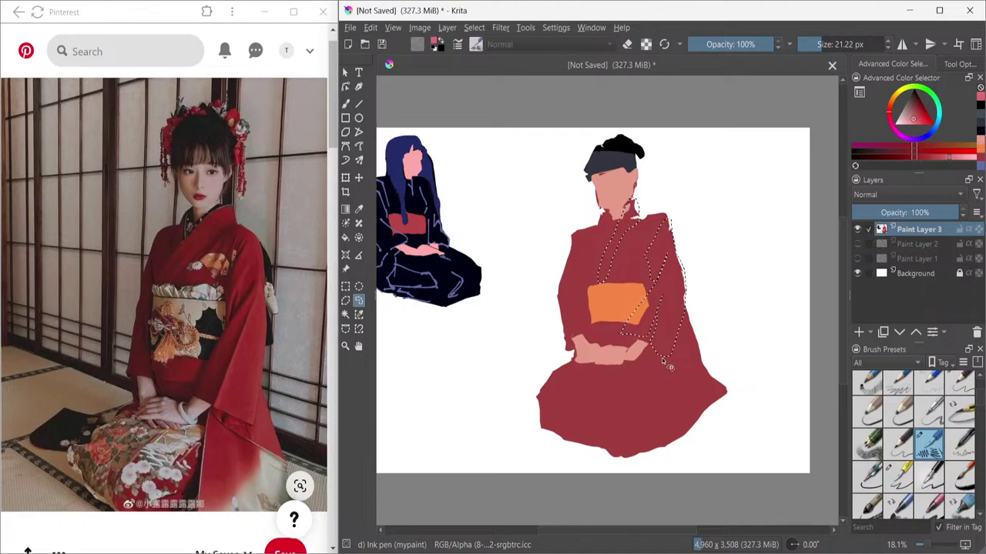
mouse_move(661, 359)
mouse_down()
mouse_move(698, 421)
mouse_move(684, 440)
mouse_move(640, 456)
mouse_move(661, 360)
mouse_up()
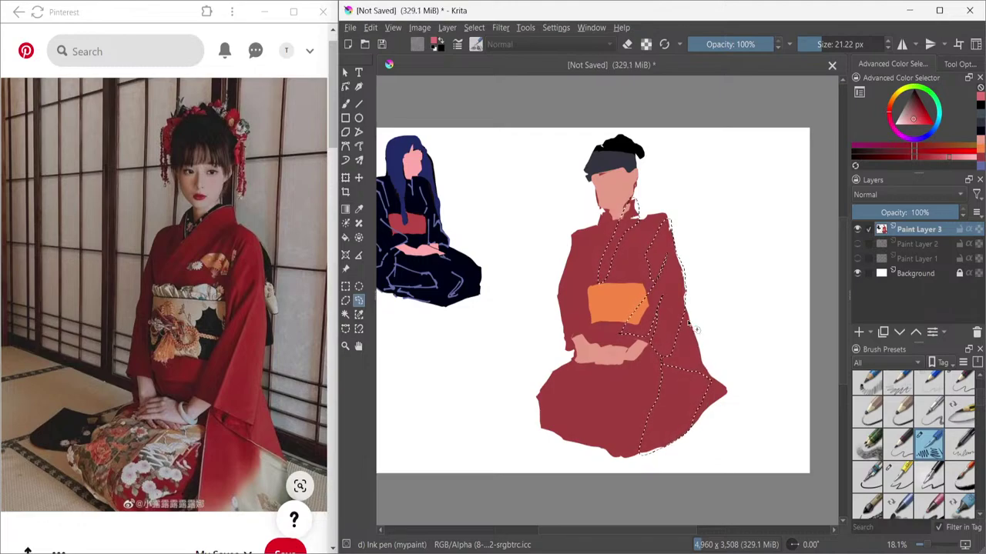
drag(684, 323, 698, 368)
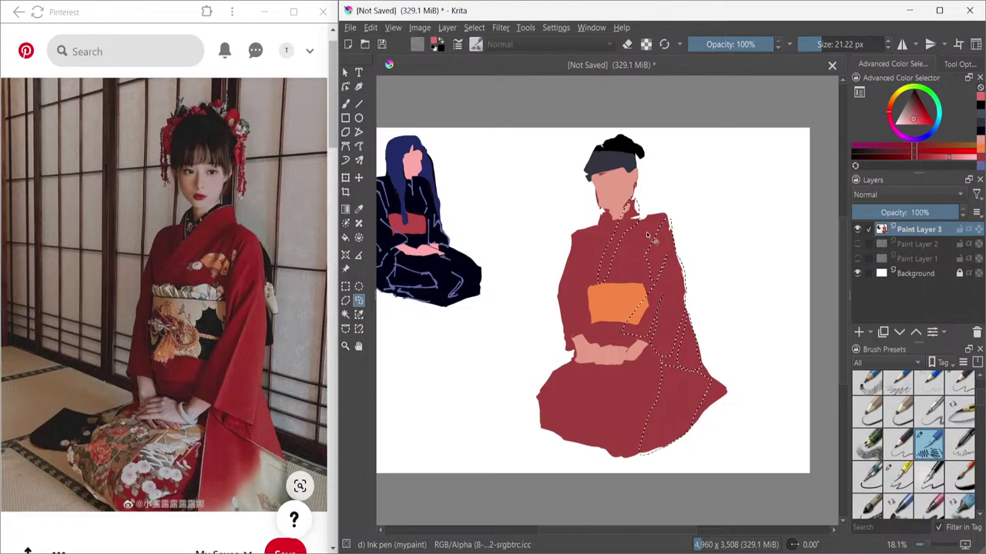
mouse_move(622, 255)
mouse_down()
mouse_move(655, 220)
mouse_move(639, 241)
mouse_up()
- Mix a light salmon foreground color for the kimono highlights
mouse_move(913, 118)
mouse_down()
mouse_move(894, 105)
mouse_move(894, 114)
mouse_up()
click(910, 114)
drag(919, 153, 930, 150)
drag(913, 117, 889, 109)
drag(930, 151, 937, 151)
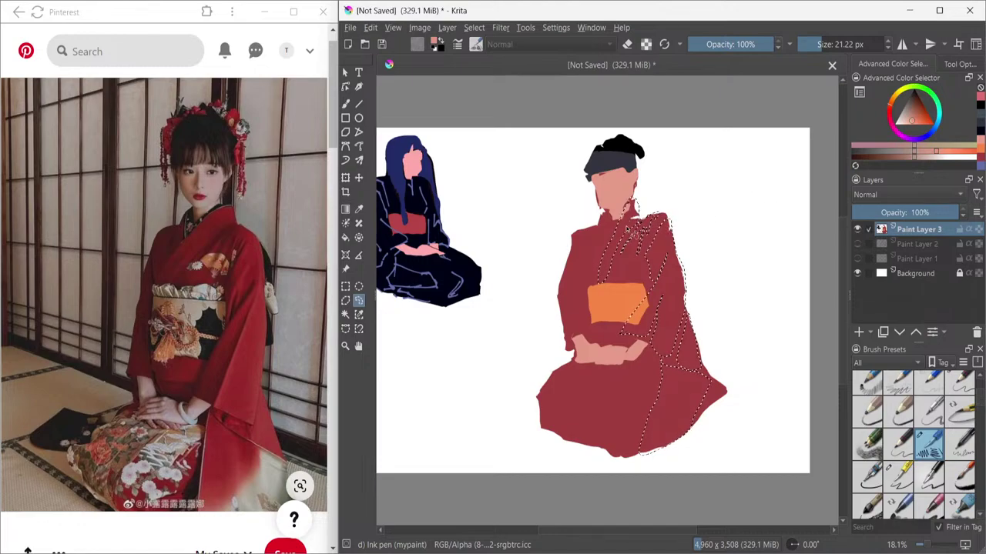
key(ctrl+shift+a)
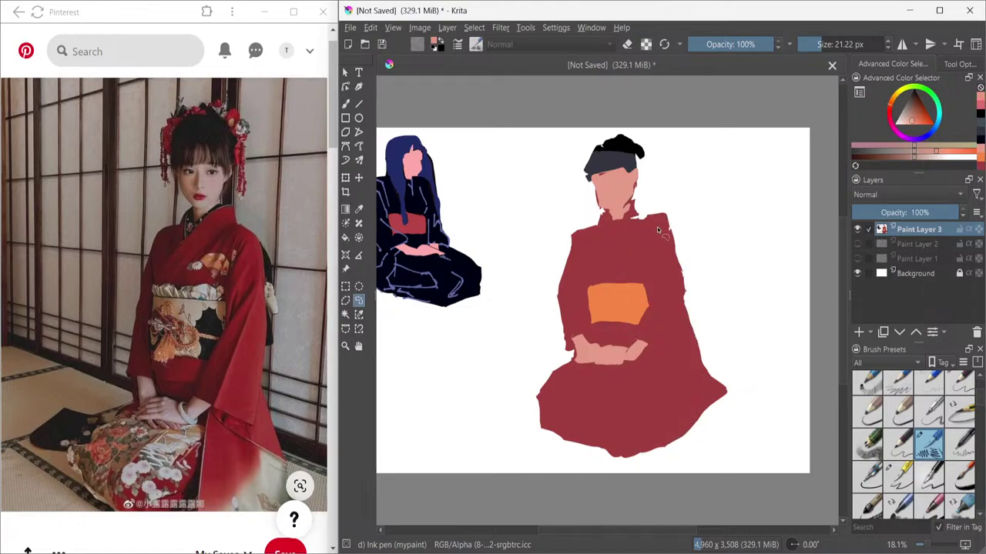
- Fill the selected kimono highlight areas with a coral orange and clear the selection
click(346, 237)
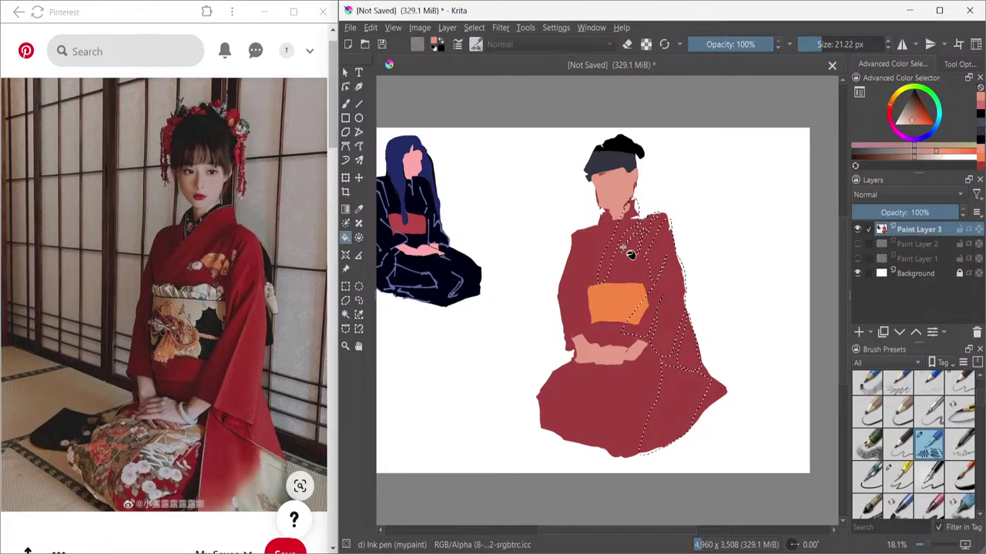
click(660, 247)
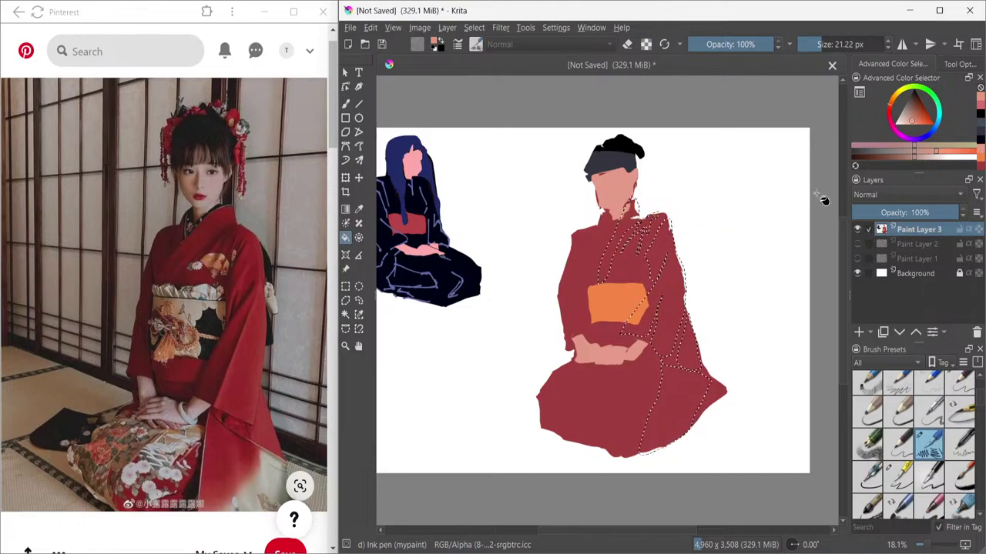
drag(914, 117, 917, 120)
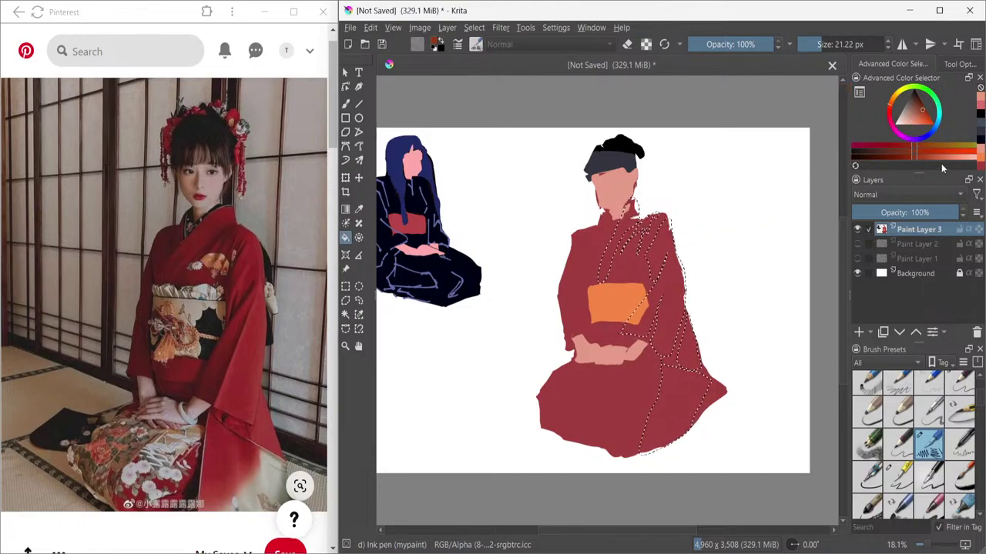
click(942, 161)
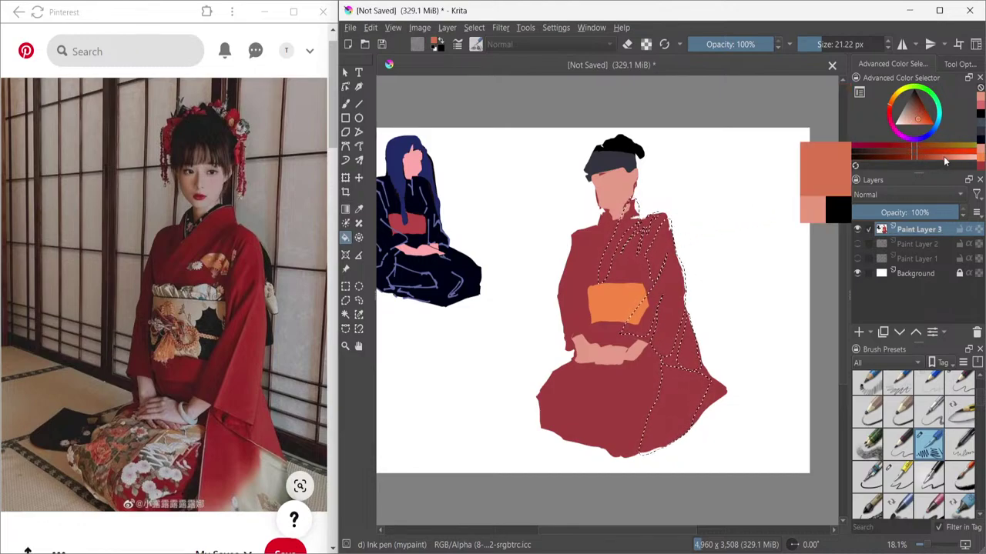
click(630, 233)
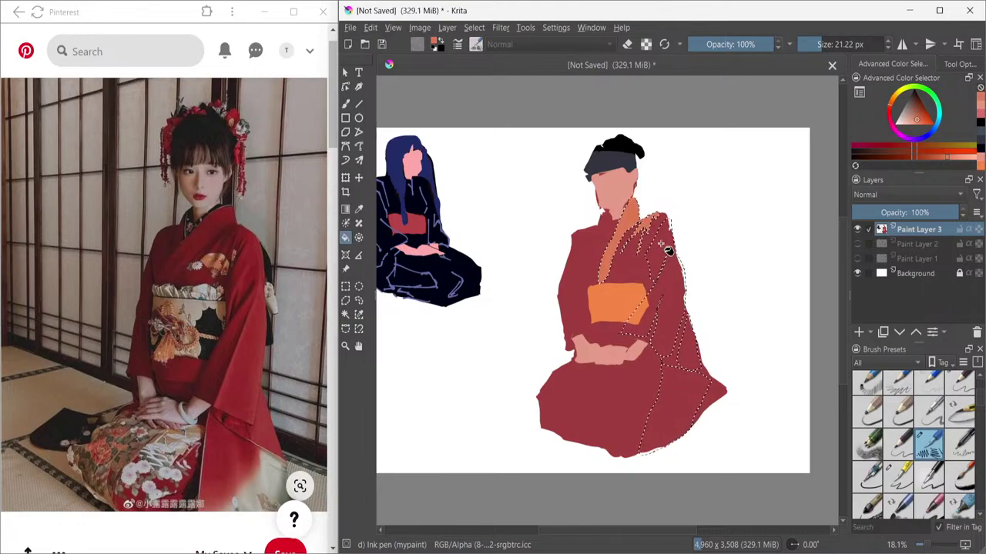
click(667, 299)
click(682, 397)
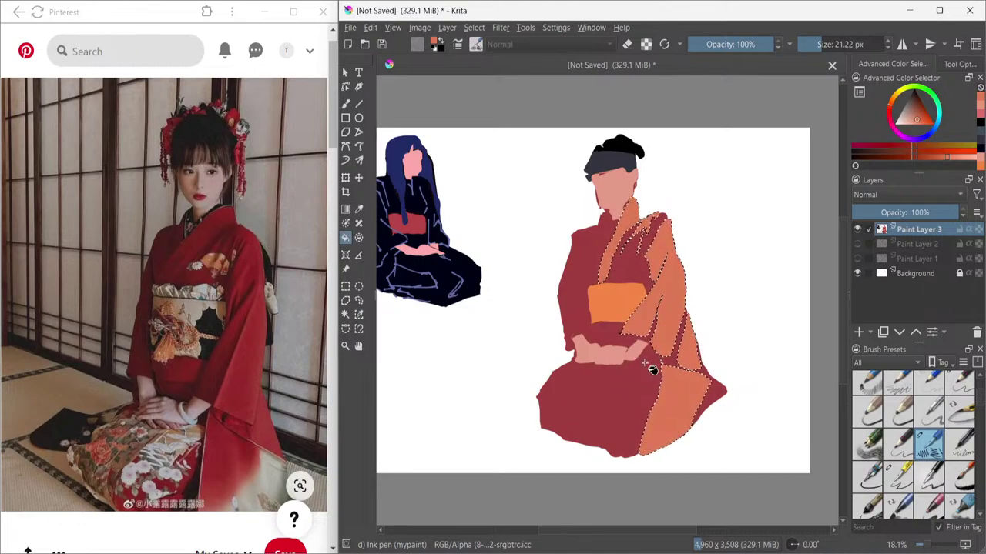
key(ctrl+shift+a)
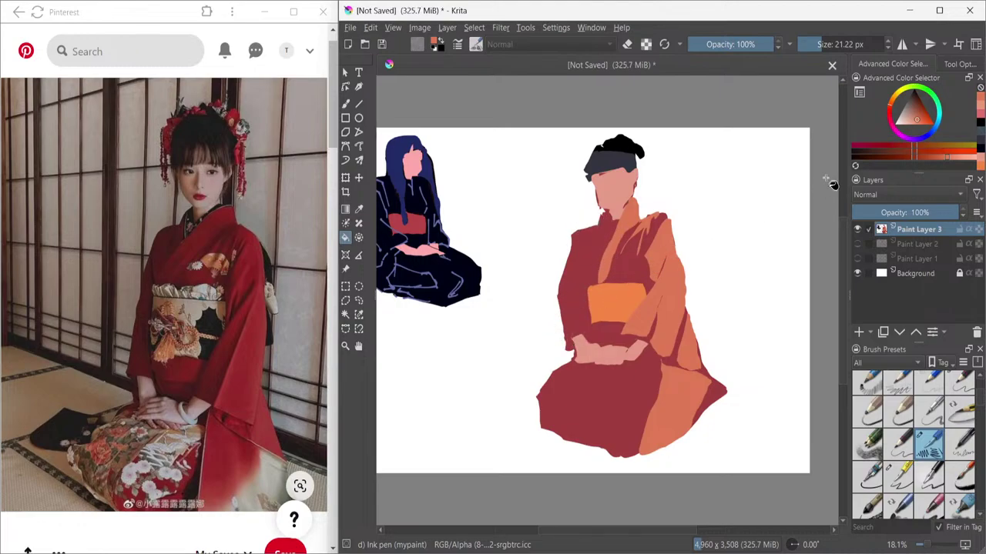
- Outline the shadow areas on the inner collar and the left-hand sleeve with the magnetic selection
click(359, 301)
drag(603, 241, 606, 217)
drag(589, 250, 583, 285)
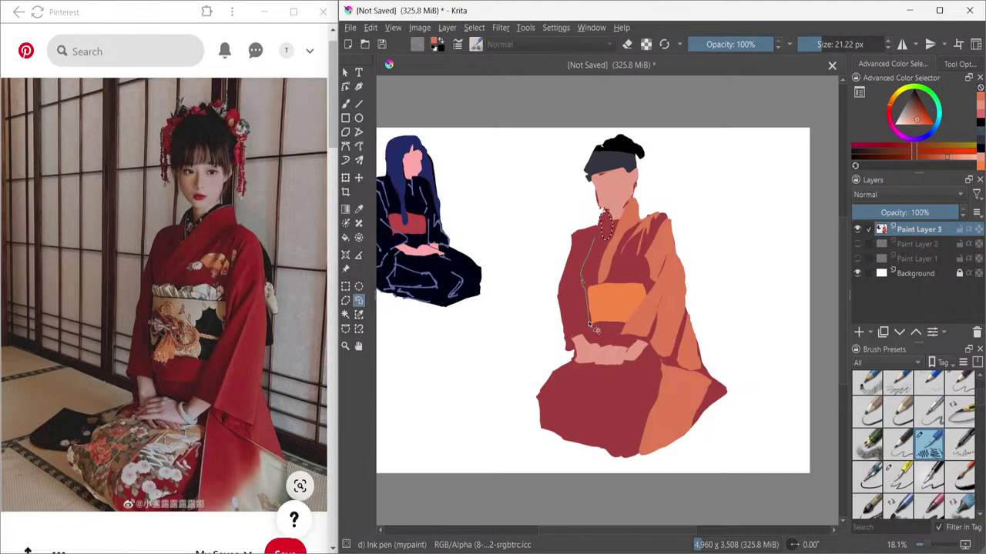
mouse_move(589, 322)
mouse_down()
mouse_move(567, 340)
mouse_move(573, 357)
mouse_move(562, 294)
mouse_move(572, 240)
mouse_move(608, 224)
mouse_move(592, 278)
mouse_up()
- Fill the selected collar, left-hand sleeve and below-sash shadow areas with a dark red-brown, extending the selection at the shoulder, and deselect
click(898, 158)
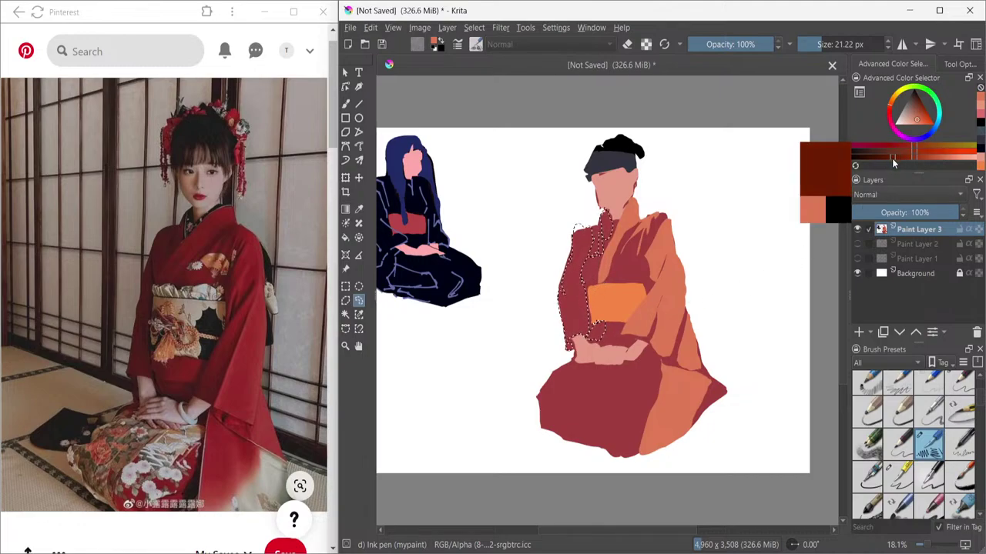
click(345, 237)
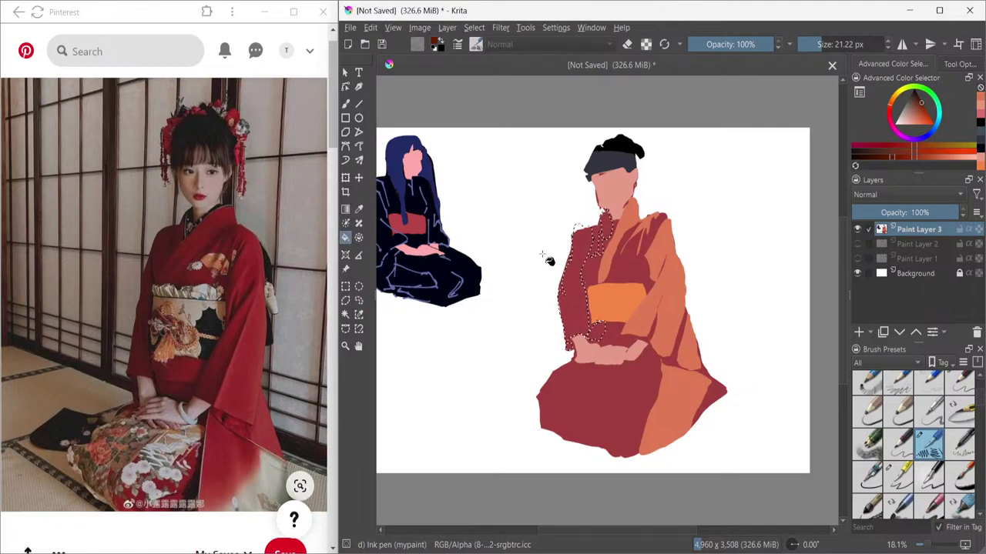
click(358, 301)
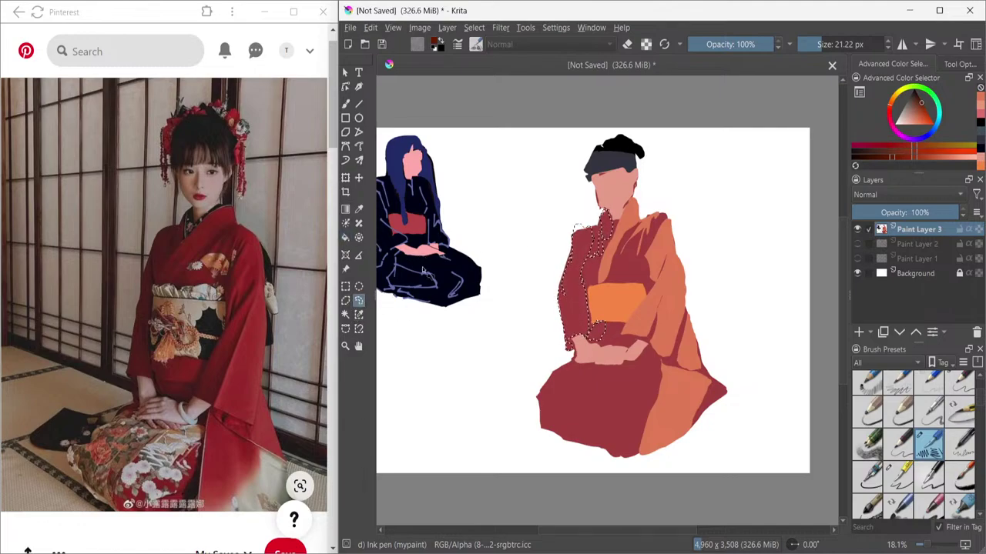
mouse_move(594, 217)
mouse_down()
mouse_move(564, 285)
mouse_move(570, 345)
mouse_move(601, 308)
mouse_move(587, 223)
mouse_up()
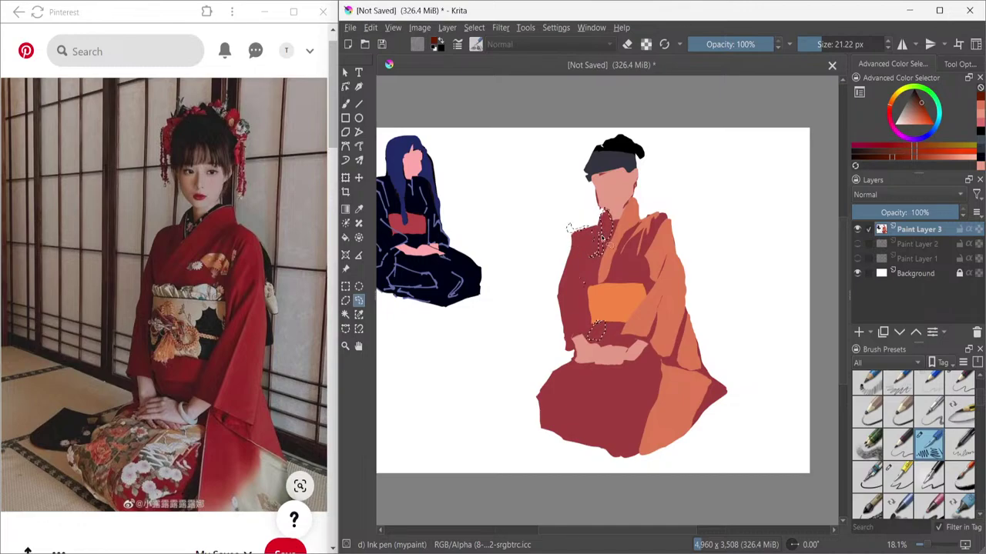
click(346, 238)
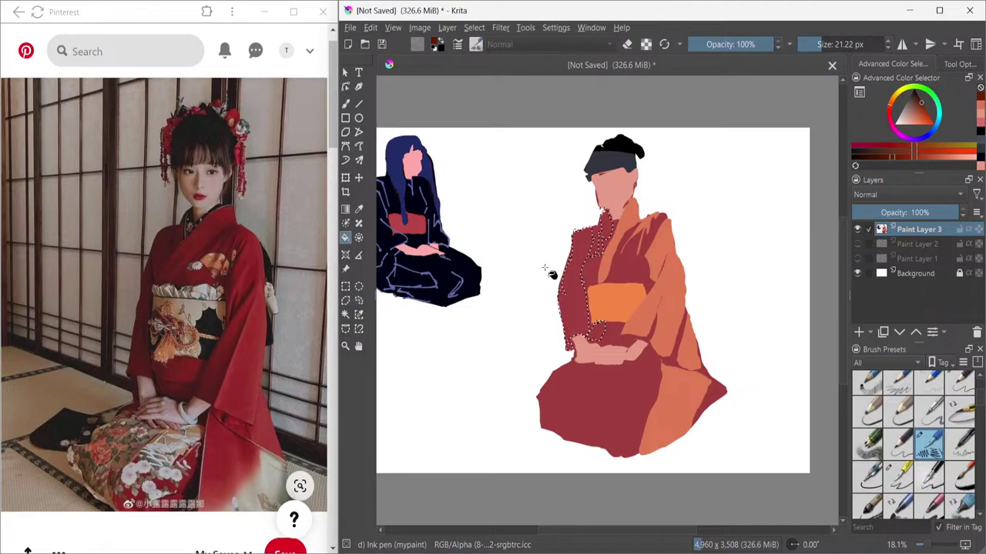
click(584, 319)
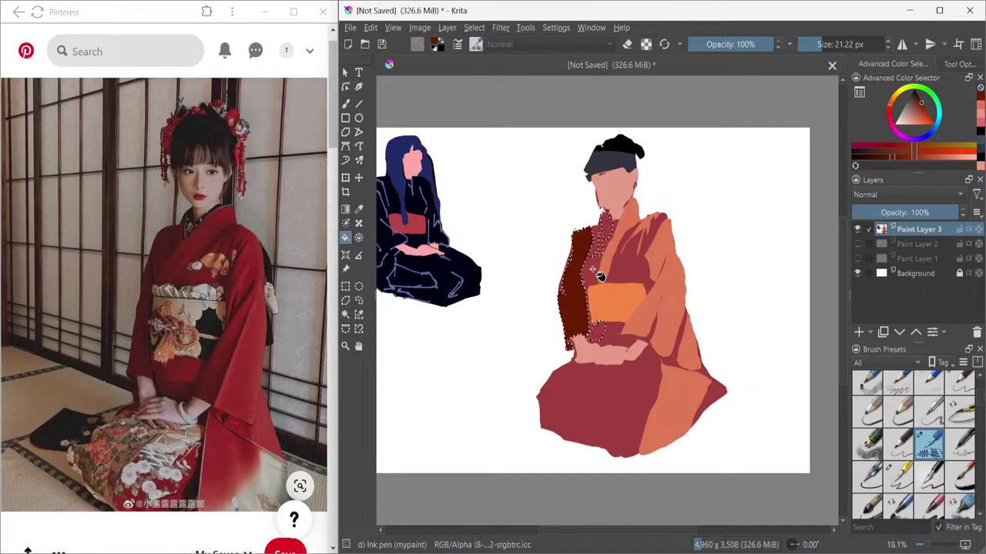
click(605, 245)
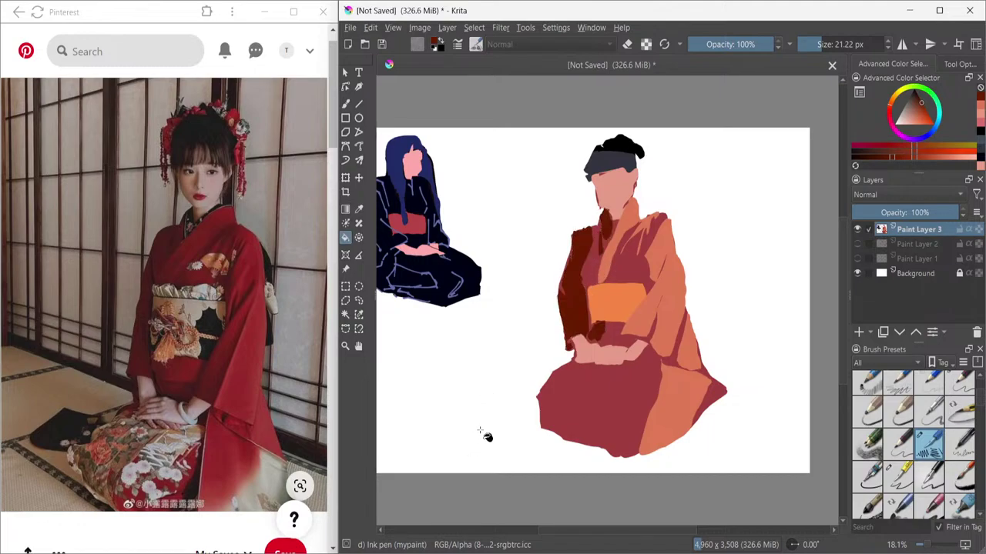
key(ctrl+shift+a)
- Paint a thin pale peach highlight line on the right-hand shoulder fold with a 52.38 px brush
key(b)
key(bracketright)
key(bracketright)
key(bracketright)
key(bracketright)
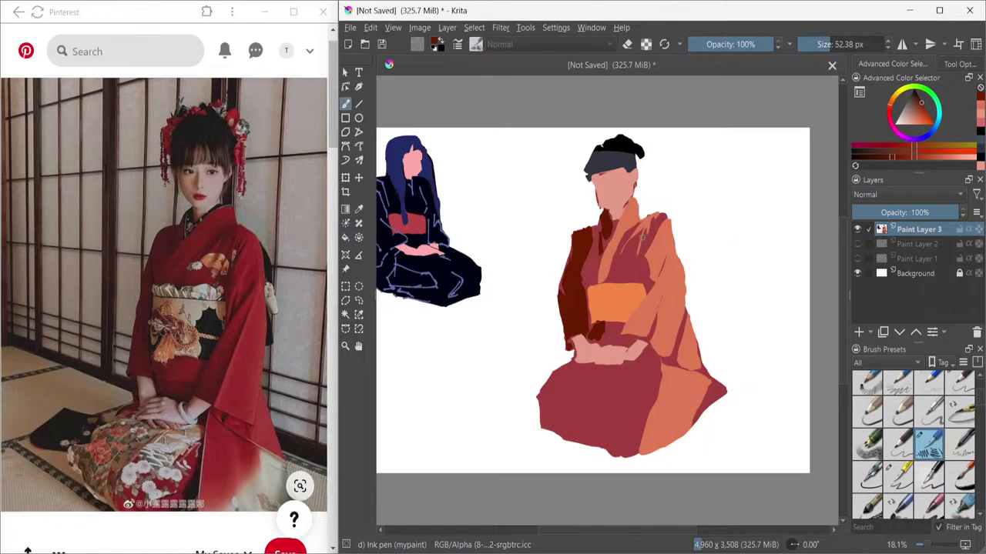
drag(627, 273, 641, 237)
ctrl+click(670, 265)
click(947, 157)
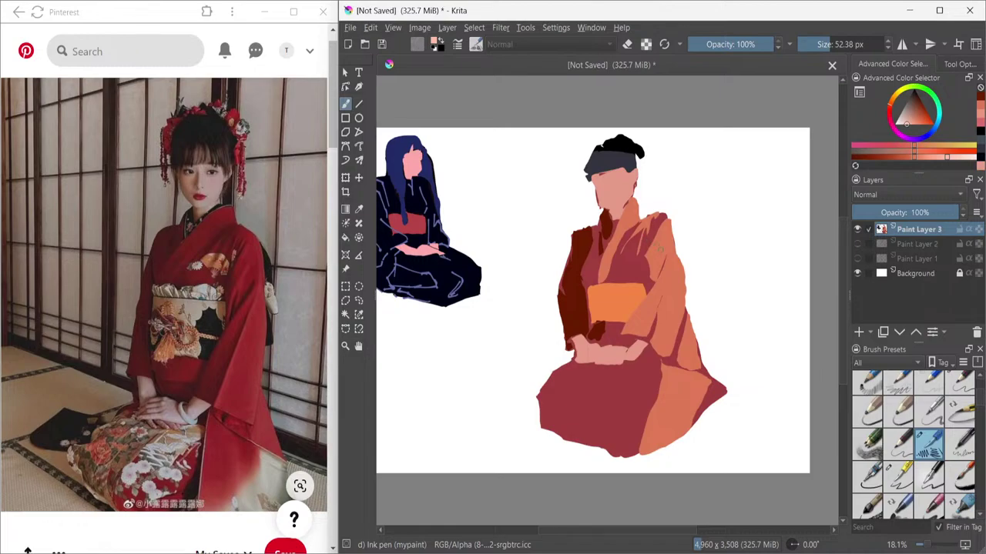
drag(651, 263, 662, 230)
key(ctrl+z)
drag(651, 264, 663, 230)
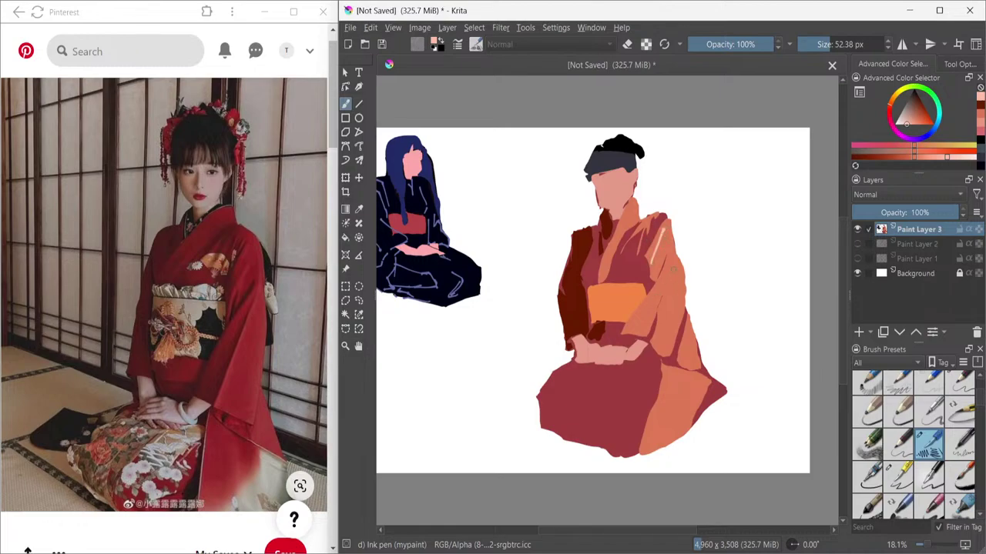
- Paint a long pale peach highlight line down the right-hand sleeve, redoing the stroke until it fits
drag(674, 270, 660, 339)
key(ctrl+z)
drag(674, 270, 660, 337)
key(ctrl+z)
drag(674, 271, 660, 332)
- Touch up the edge between the right-hand sleeve and the hand with colors sampled from the skin and kimono
click(358, 300)
key(b)
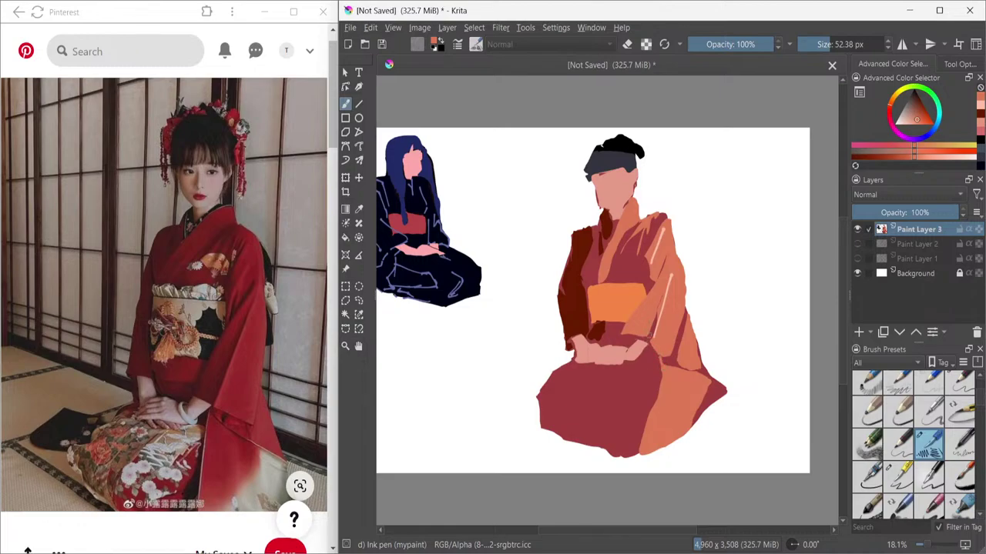
ctrl+click(641, 348)
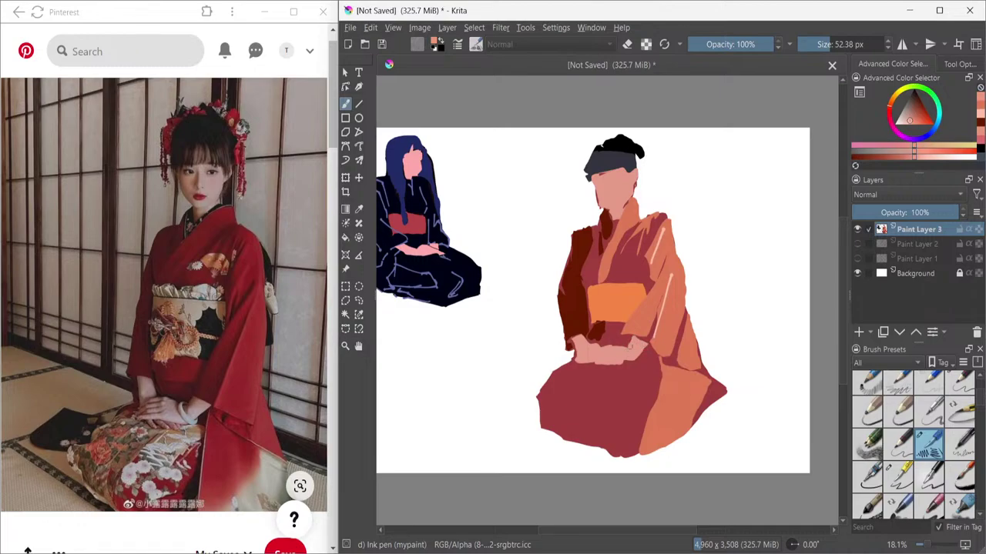
ctrl+click(651, 352)
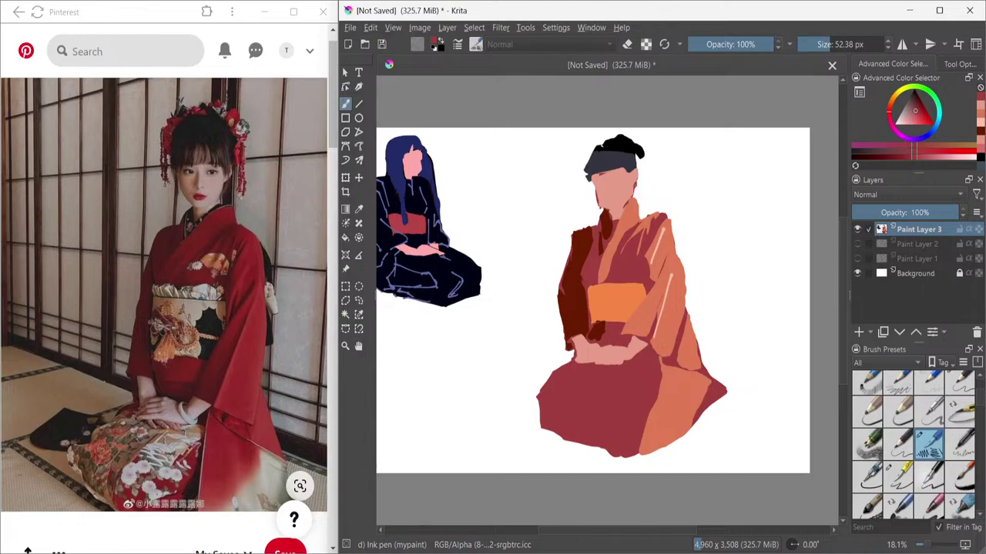
ctrl+click(667, 339)
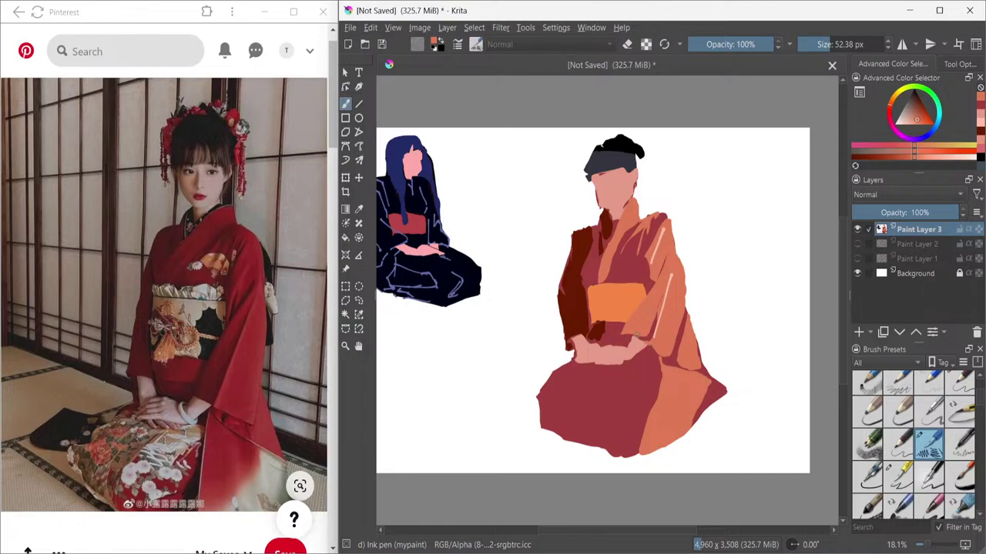
click(345, 314)
click(562, 418)
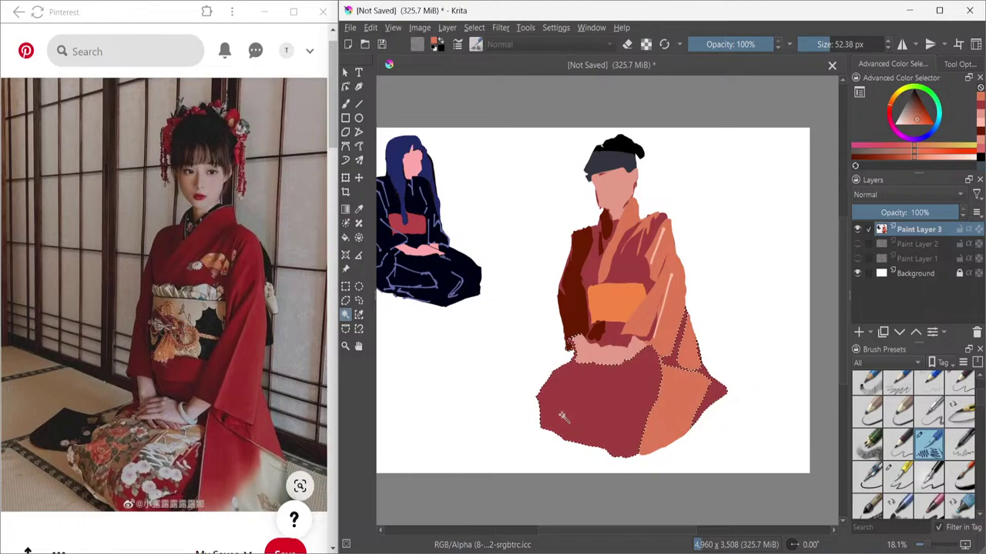
key(ctrl+shift+a)
- Touch up the left-hand cuff and wrist edge with sampled colors so the sleeve is separated from the skirt
key(b)
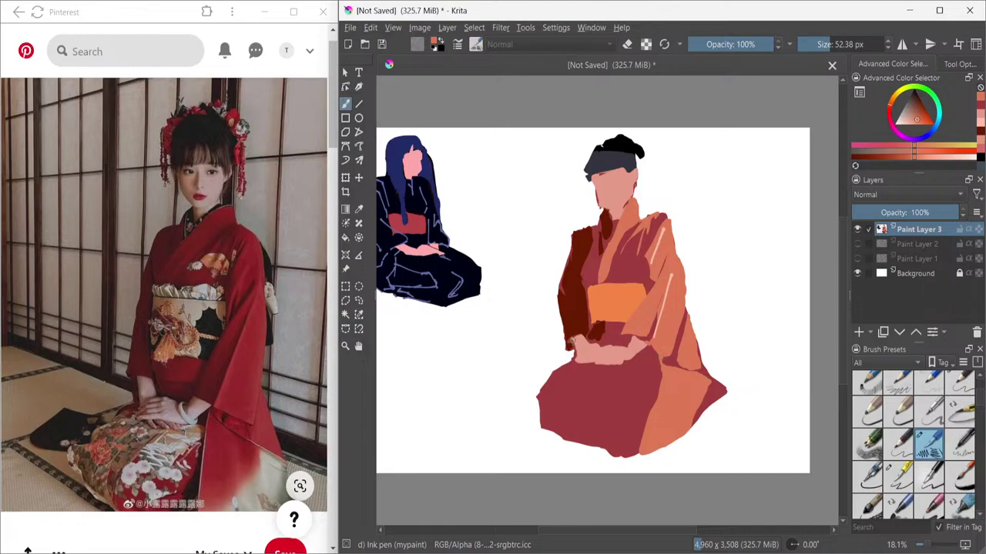
drag(568, 336, 579, 343)
ctrl+click(610, 372)
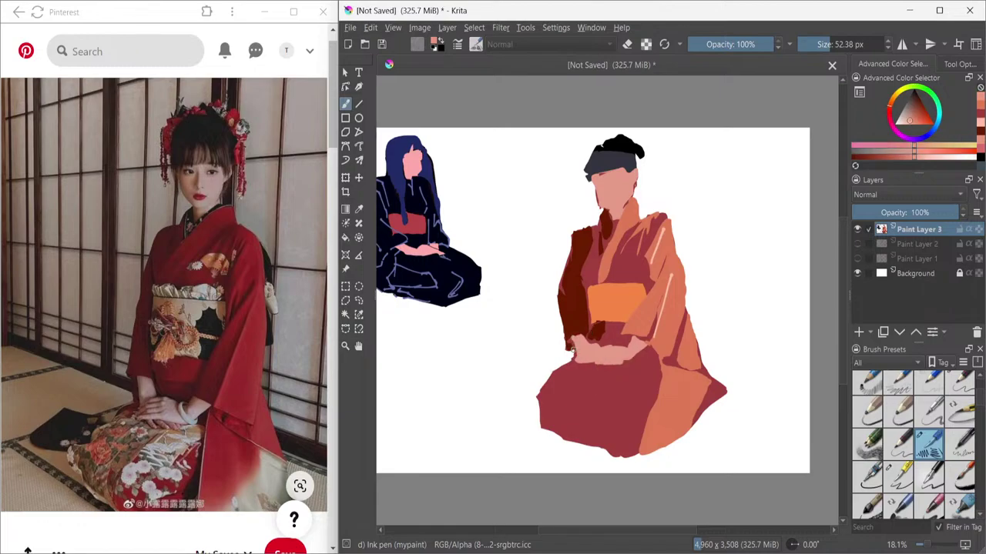
ctrl+click(578, 360)
- Select the dark red front part of the skirt with the contiguous selection tool
click(345, 314)
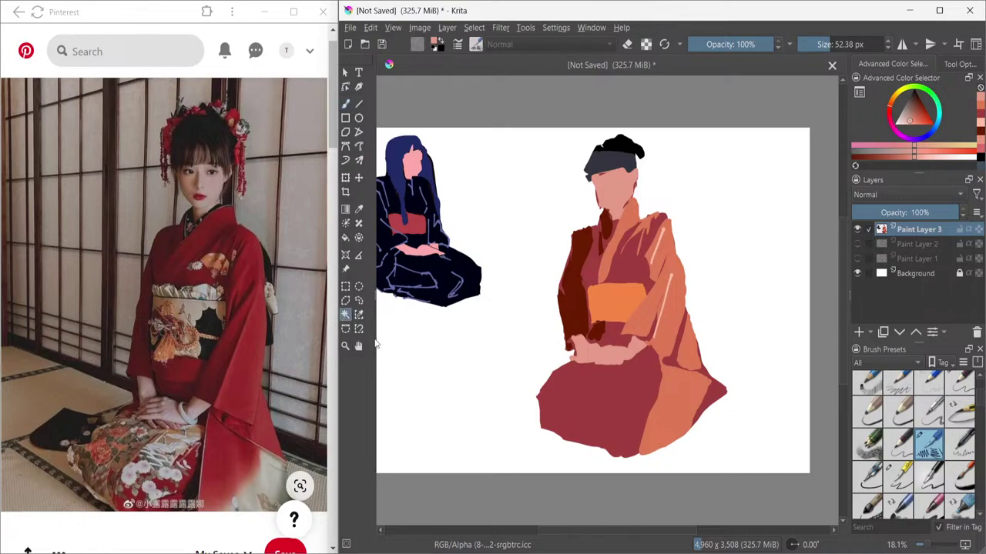
click(568, 423)
click(346, 238)
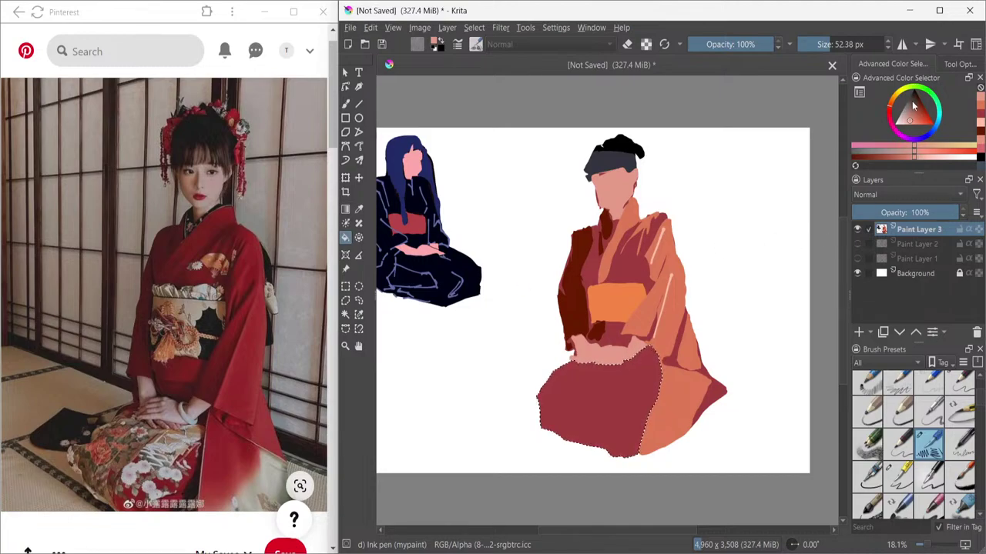
- Try a muted green and a coral orange for the selected skirt front
drag(938, 122, 910, 102)
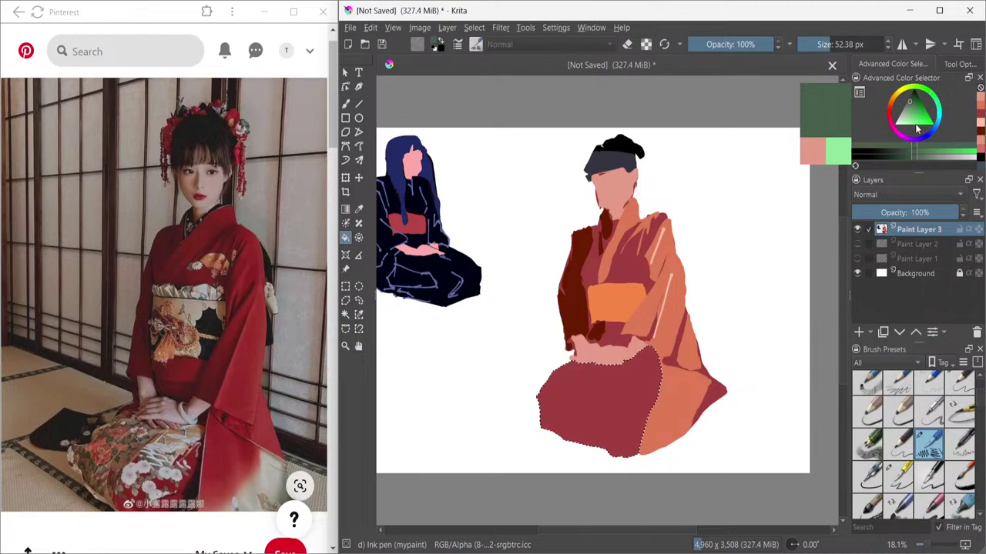
click(980, 127)
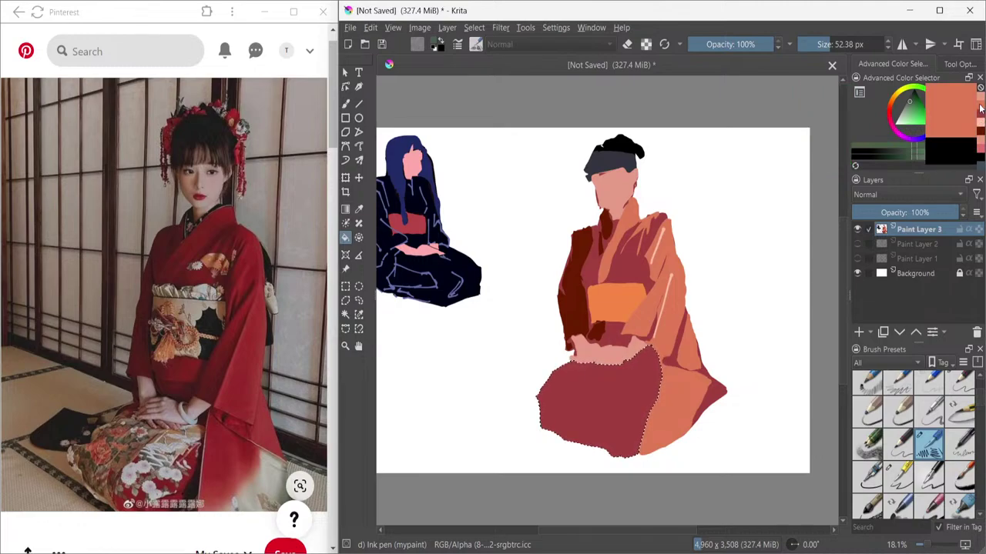
click(577, 414)
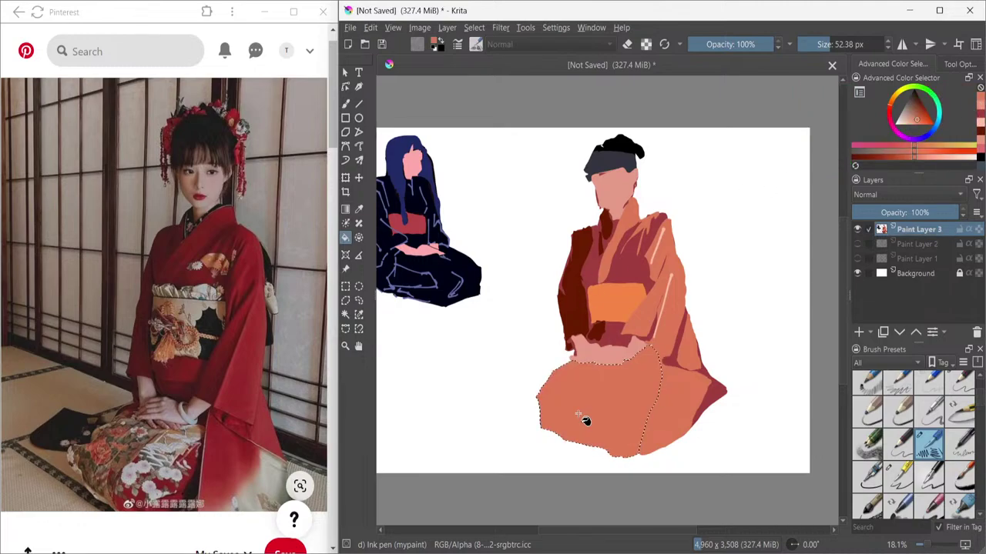
key(ctrl+z)
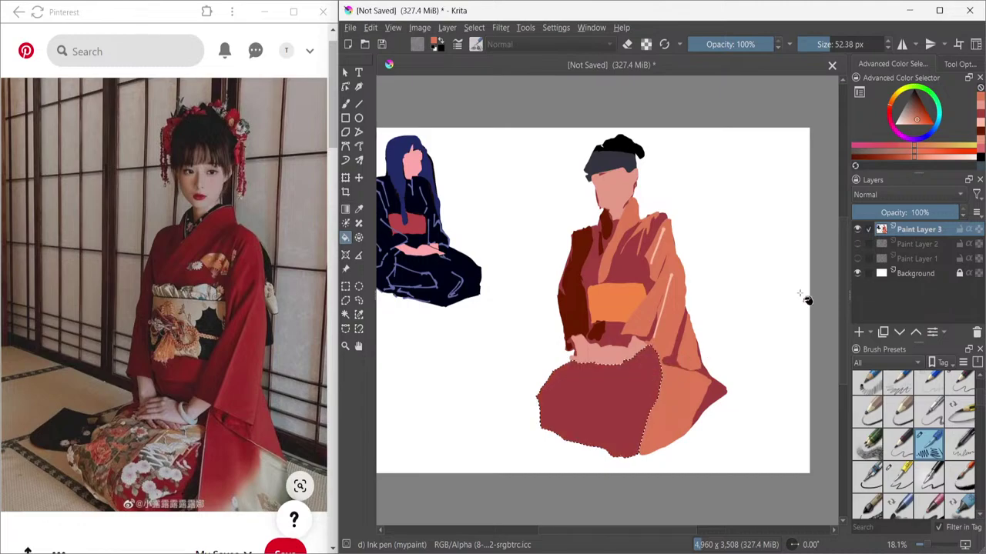
- Fill the selected skirt front with a pale pink and clear the selection
click(937, 155)
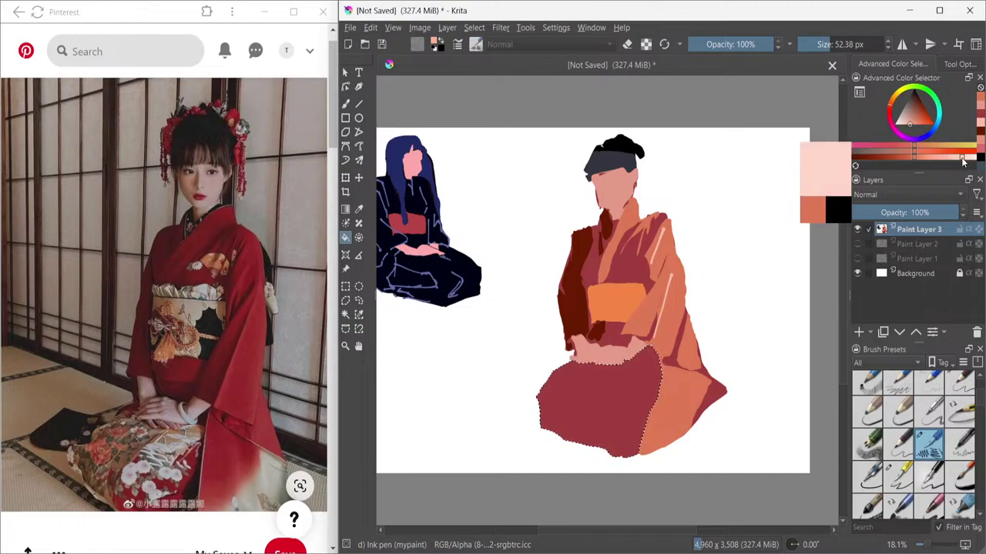
click(963, 158)
click(567, 423)
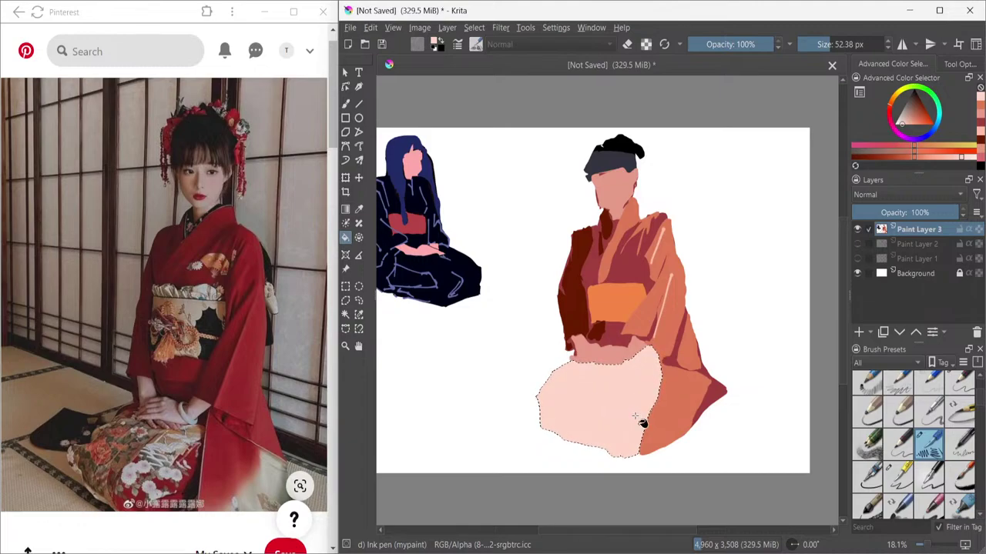
key(ctrl+shift+a)
- Outline a jagged shadow shape along the right and lower edge of the pale skirt front with the magnetic selection
click(359, 300)
mouse_move(659, 370)
mouse_down()
mouse_move(634, 393)
mouse_move(646, 394)
mouse_move(617, 436)
mouse_up()
key(b)
click(358, 300)
drag(653, 350, 639, 402)
mouse_move(653, 353)
mouse_down()
mouse_move(651, 384)
mouse_move(640, 387)
mouse_move(619, 432)
mouse_move(586, 421)
mouse_move(579, 442)
mouse_move(620, 459)
mouse_move(638, 454)
mouse_move(658, 408)
mouse_up()
drag(663, 373, 649, 345)
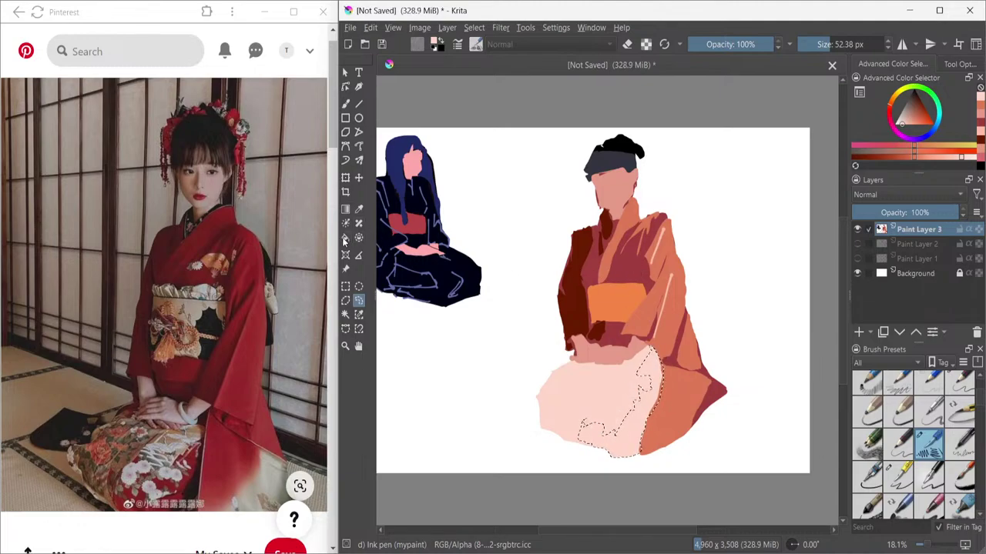
- Fill the jagged skirt shape with the dark red sampled from the kimono and clear the selection
key(f)
ctrl+click(638, 260)
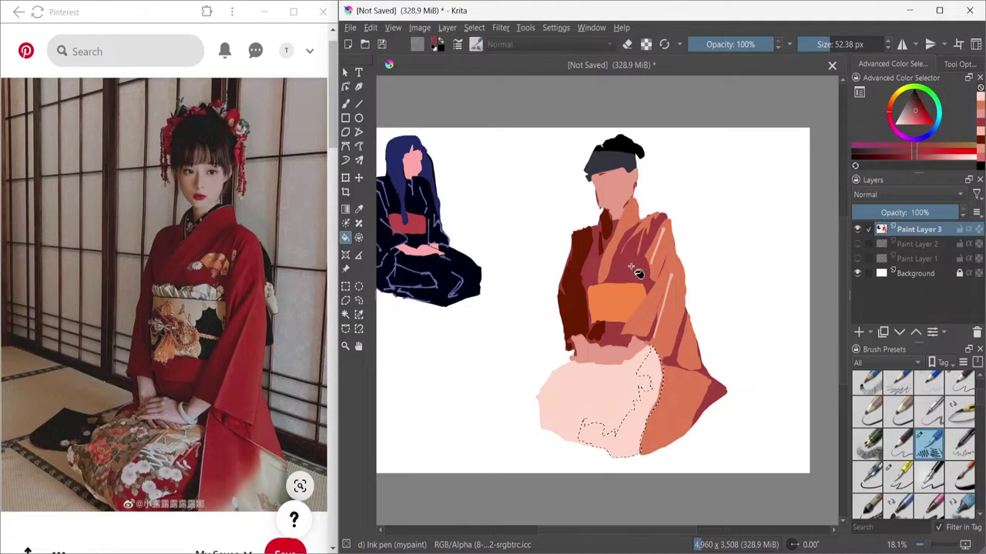
click(622, 432)
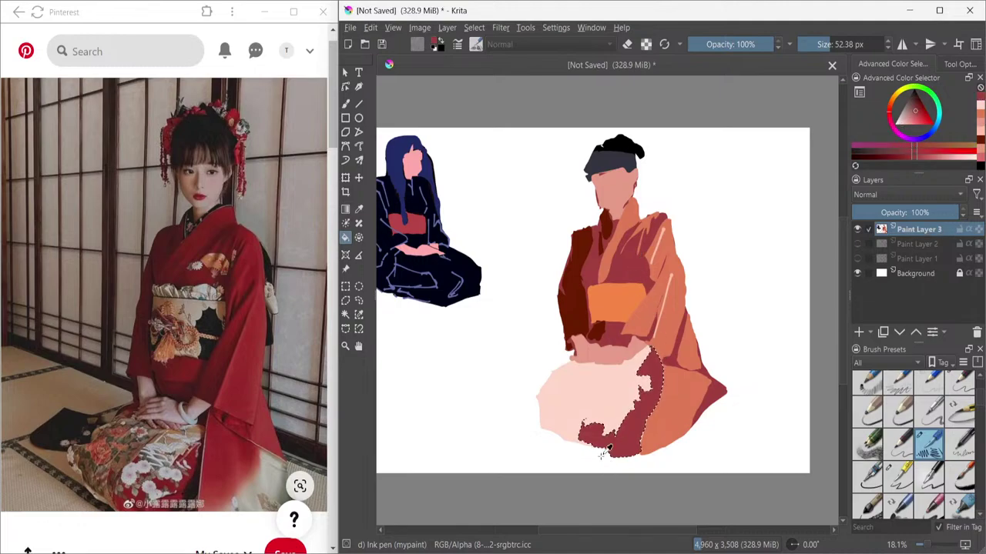
key(ctrl+shift+a)
- Outline the left-hand section of the pale skirt front with the magnetic selection
key(b)
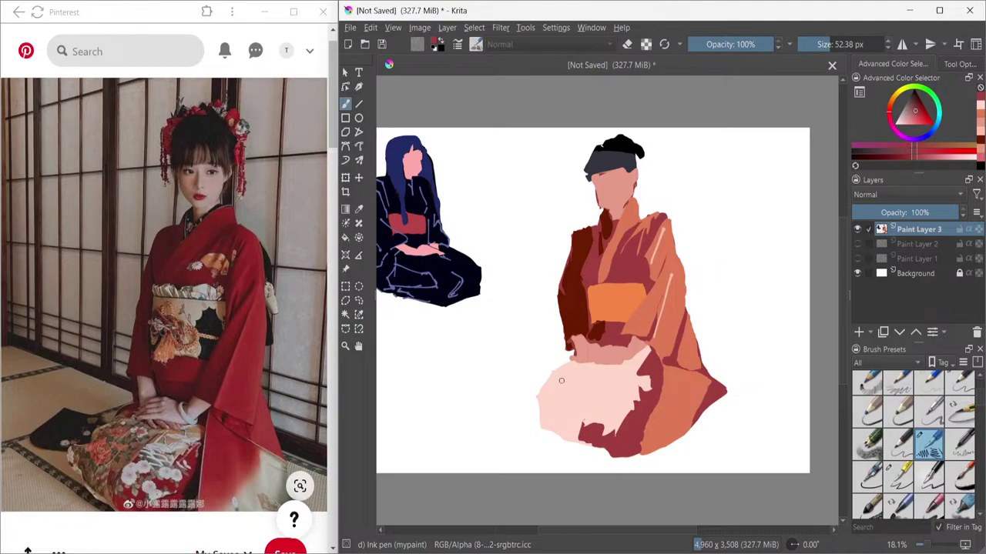
click(358, 300)
drag(585, 395, 578, 425)
mouse_move(606, 367)
mouse_down()
mouse_move(575, 447)
mouse_move(567, 440)
mouse_move(576, 447)
mouse_move(583, 425)
mouse_up()
drag(607, 371, 582, 401)
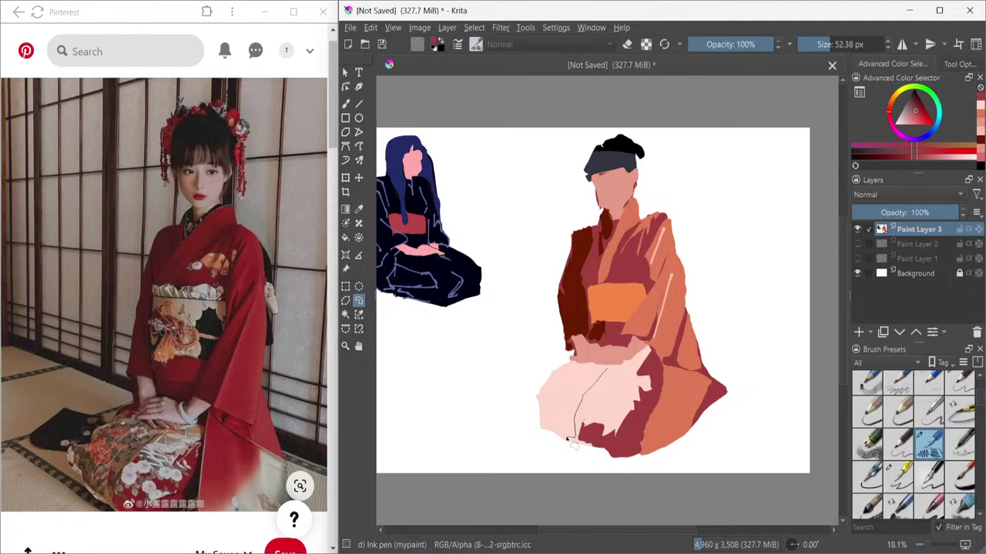
drag(567, 439, 576, 445)
mouse_move(605, 374)
mouse_down()
mouse_move(573, 440)
mouse_move(543, 432)
mouse_move(542, 392)
mouse_up()
mouse_move(582, 365)
mouse_down()
mouse_move(624, 366)
mouse_move(605, 383)
mouse_up()
- Mix a muted green, fill the selected left-hand skirt section with it and clear the selection
drag(927, 91, 916, 107)
drag(947, 148, 958, 148)
drag(913, 111, 956, 126)
drag(928, 148, 923, 148)
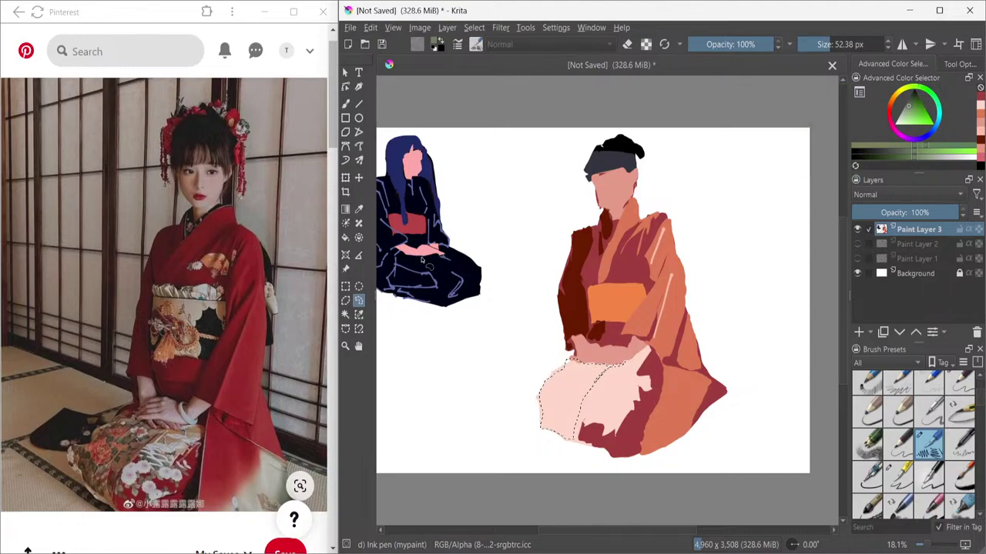
click(346, 238)
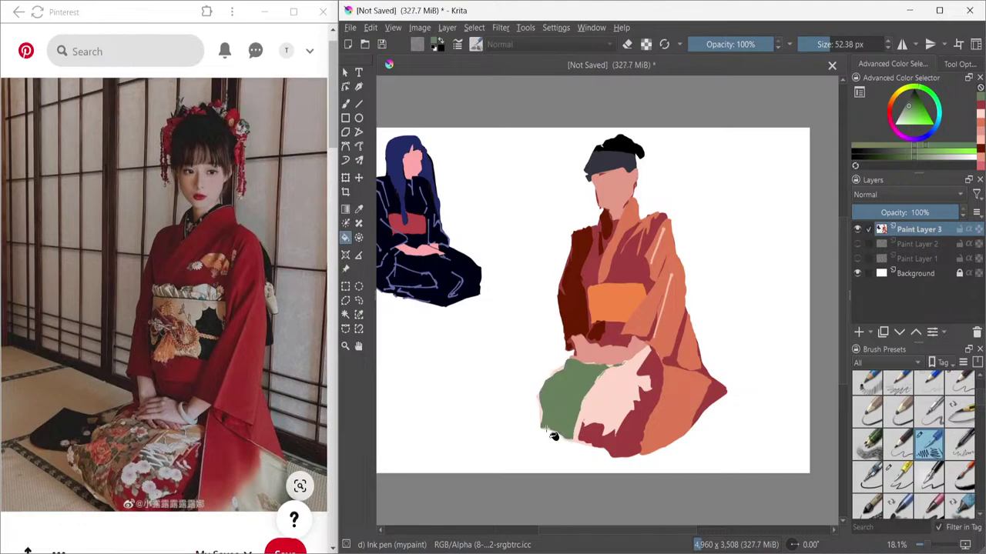
- Select the pale slivers along the outer edge of the green skirt section, fill them with the same green and clear the selection
scroll(555, 435, up, 2)
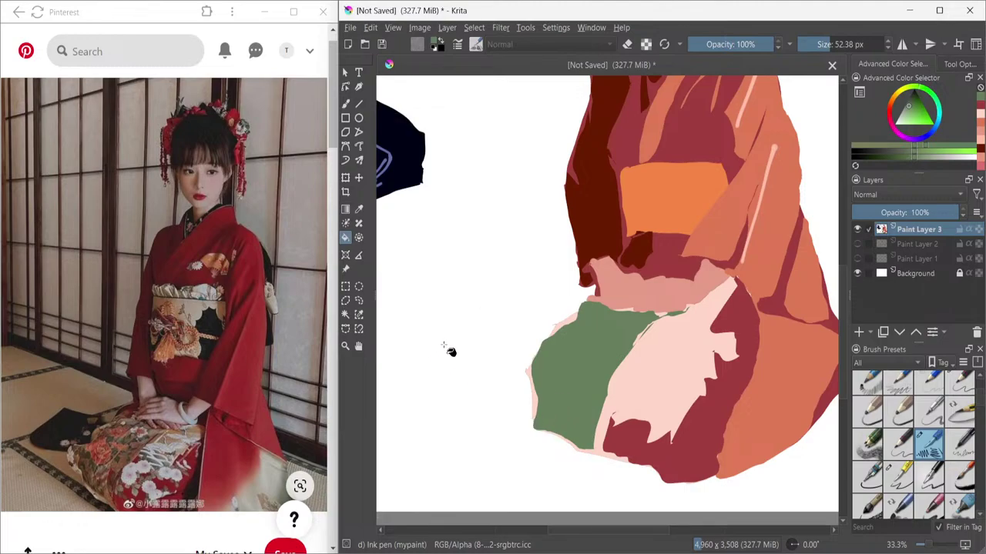
click(346, 316)
click(346, 316)
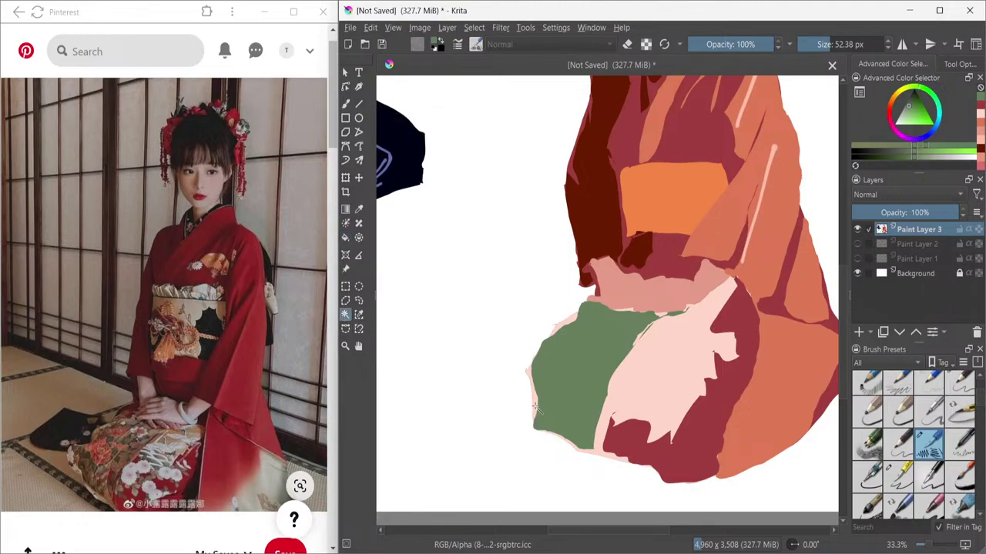
click(528, 420)
click(563, 329)
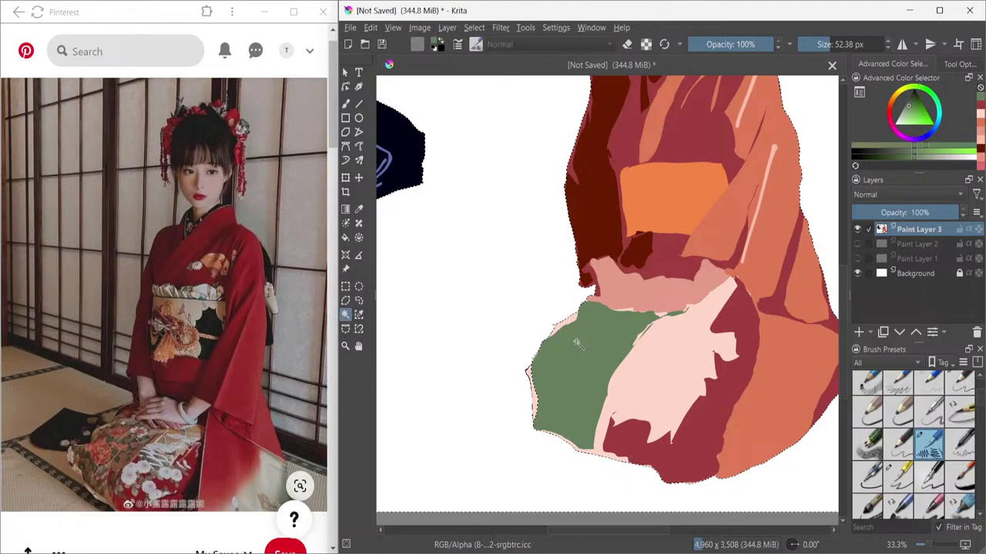
click(527, 410)
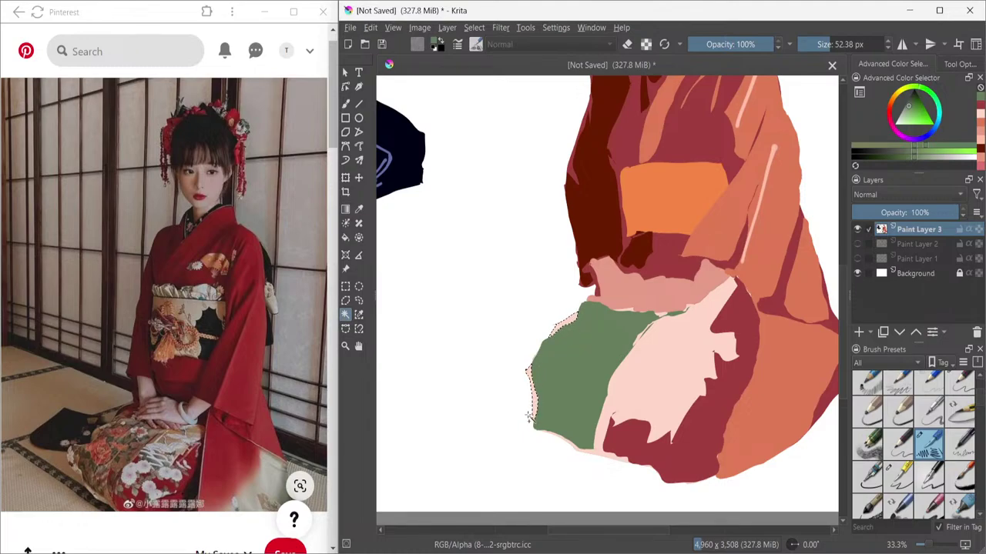
click(345, 239)
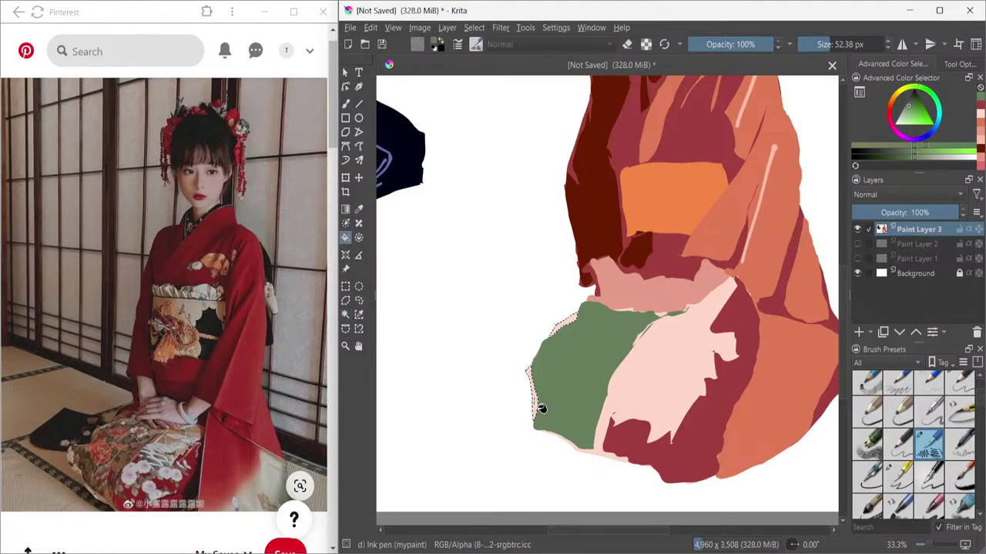
click(540, 411)
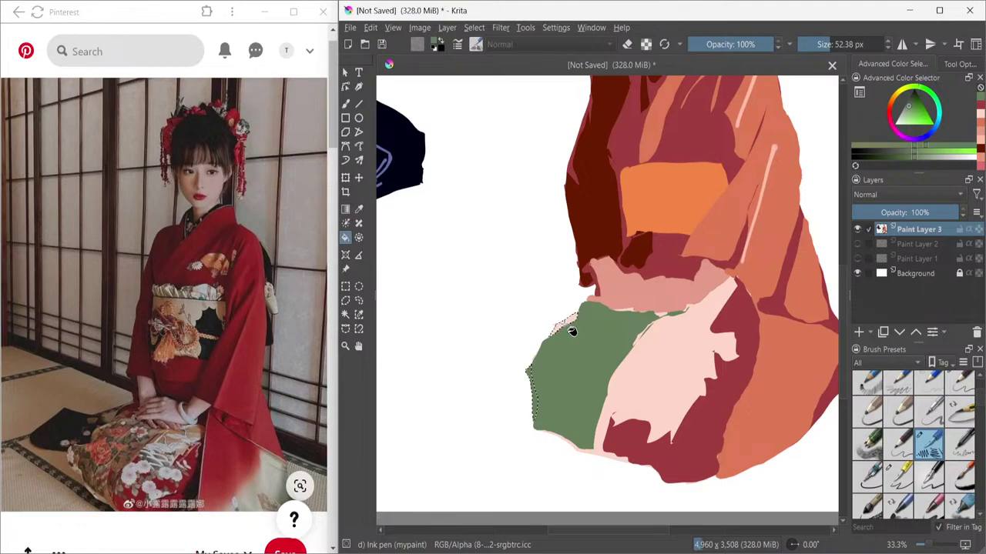
click(573, 330)
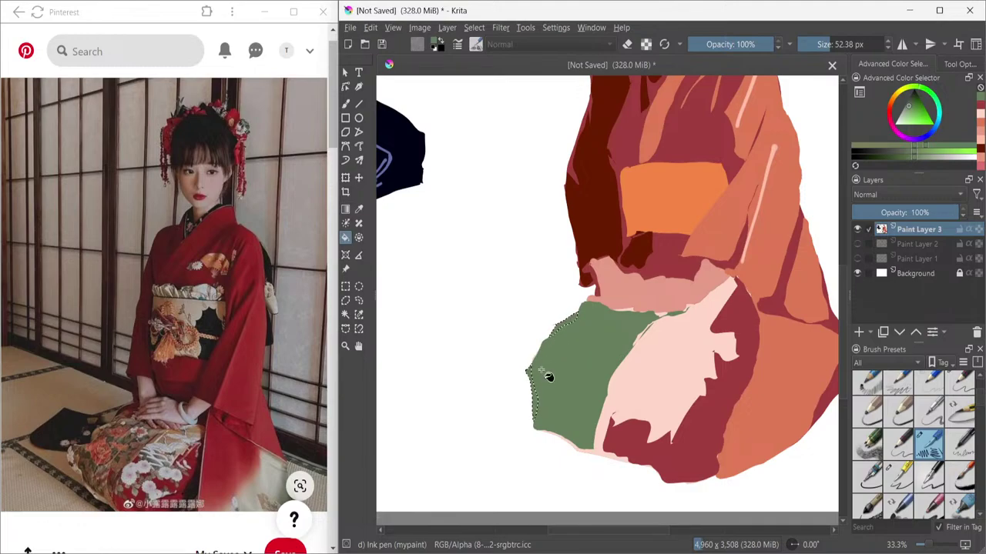
key(ctrl+shift+a)
- Mix a soft orange and try it with a brush stroke on the blank canvas
drag(894, 117, 914, 115)
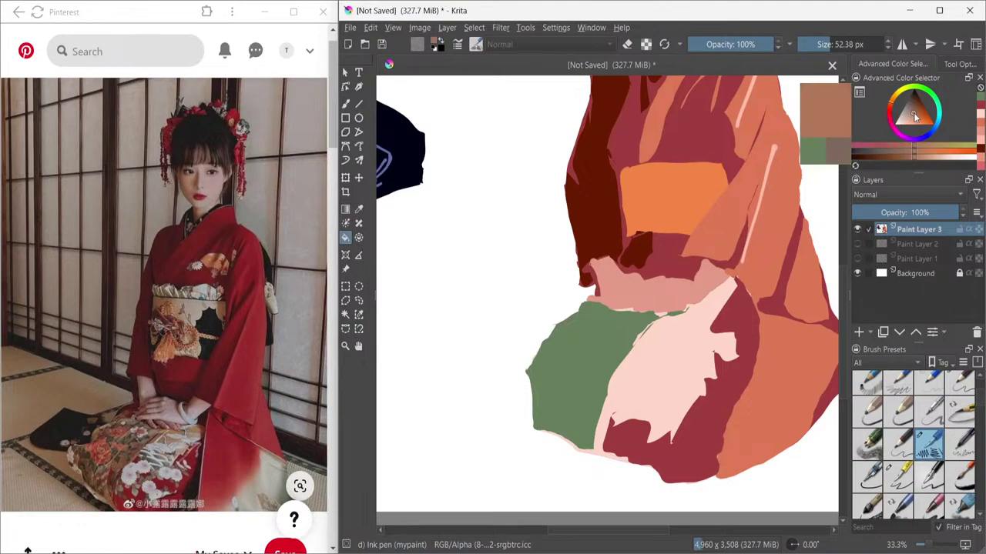
mouse_move(930, 154)
mouse_down()
mouse_move(926, 146)
mouse_move(934, 154)
mouse_up()
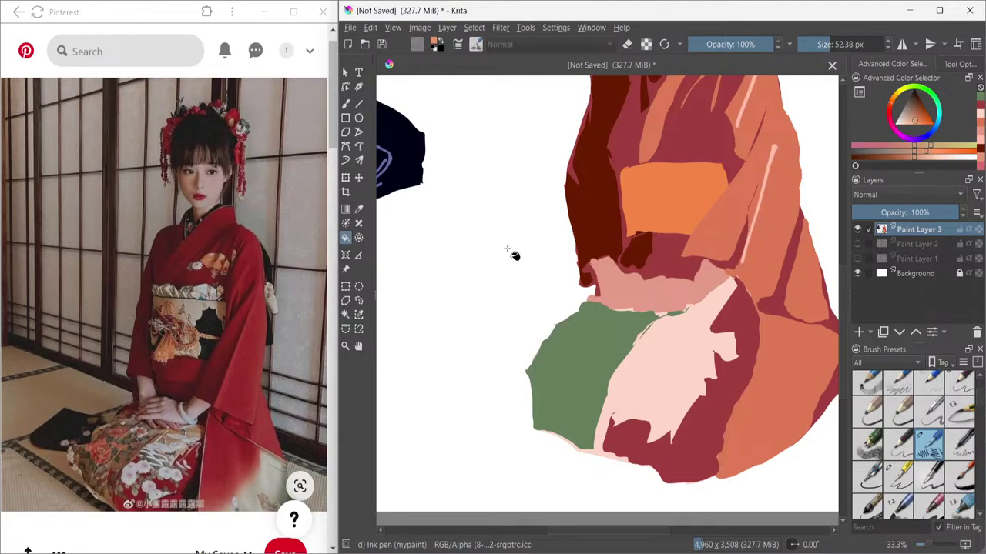
key(b)
mouse_move(519, 219)
mouse_down()
mouse_move(501, 296)
mouse_move(471, 254)
mouse_up()
key(ctrl+z)
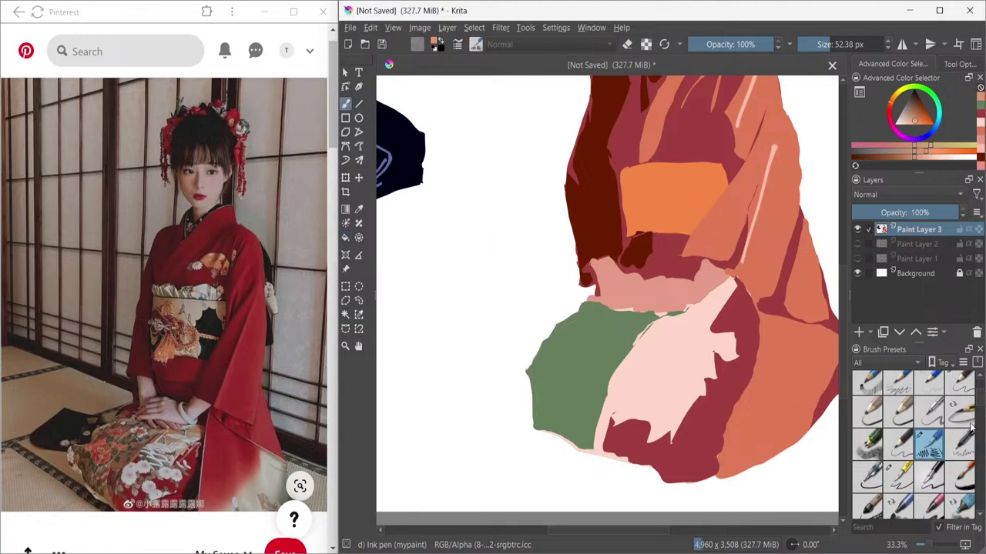
- Switch to the Bristles-4 Glaze brush, enlarge it to 96.36 px and try soft orange dabs on the green skirt section
scroll(975, 416, down, 2)
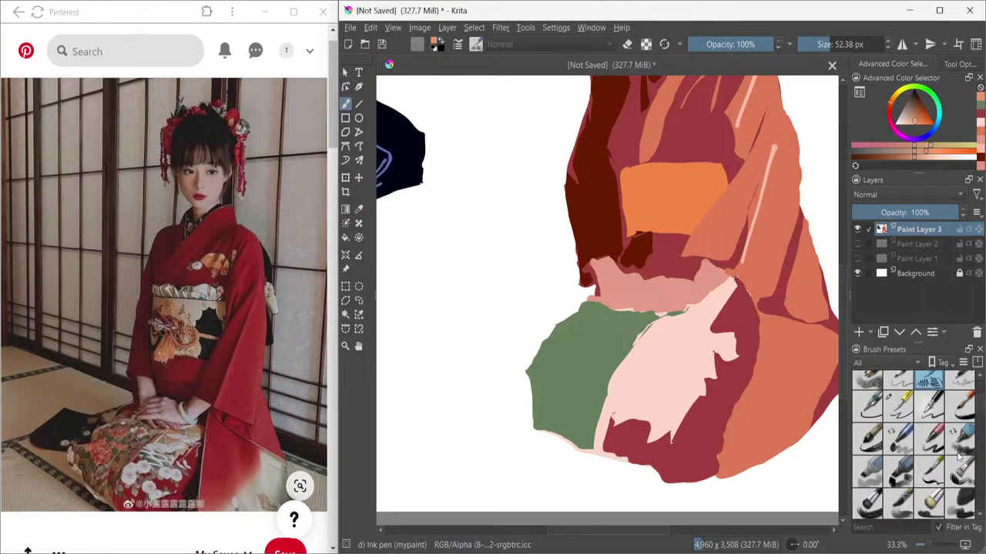
click(899, 503)
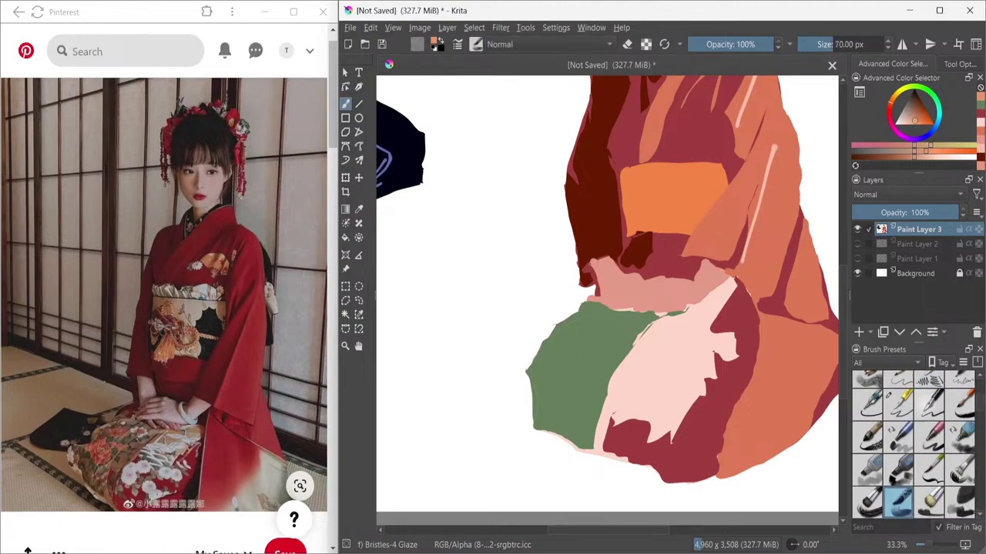
drag(478, 341, 497, 354)
drag(573, 369, 574, 368)
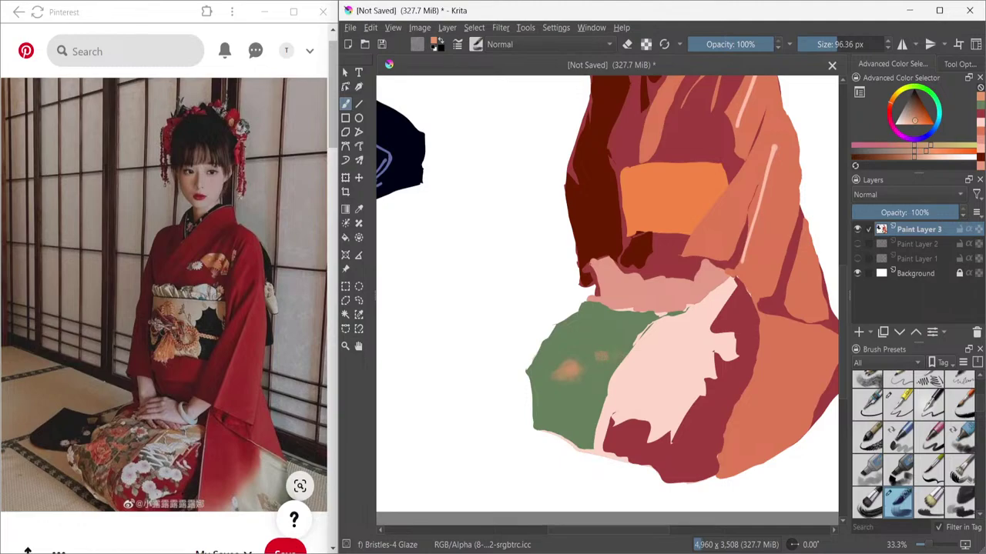
- Mix a light pink, brush soft texture strokes over the pale skirt section and pick a darker muted pink
key(minus)
key(minus)
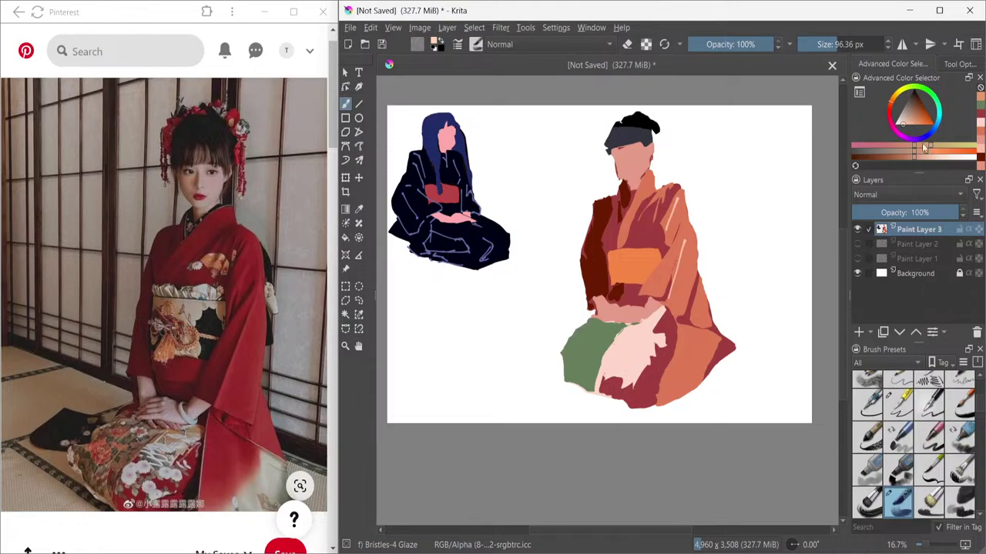
click(891, 115)
click(915, 157)
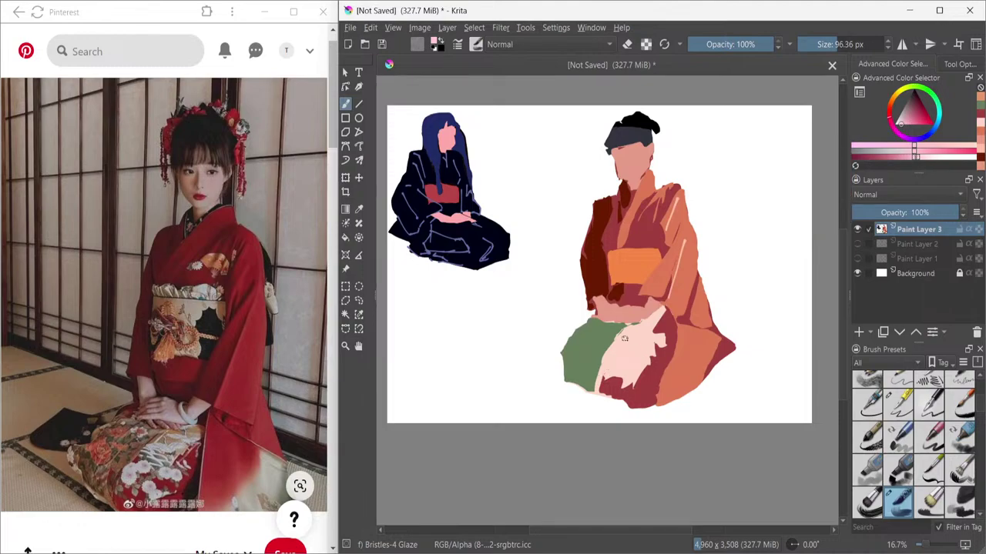
drag(625, 339, 636, 354)
click(884, 158)
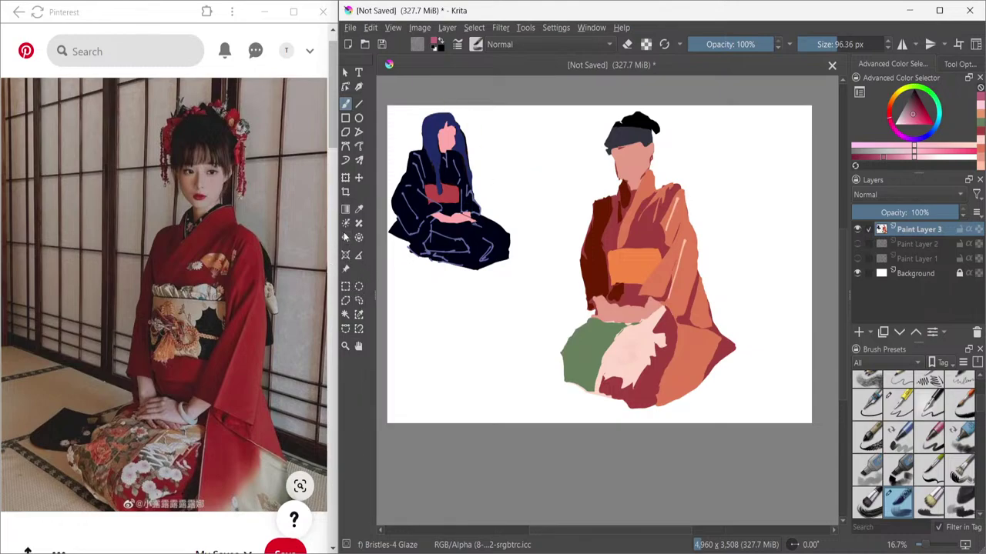
- Draw a loose freehand selection around the whole red-kimono figure
click(345, 177)
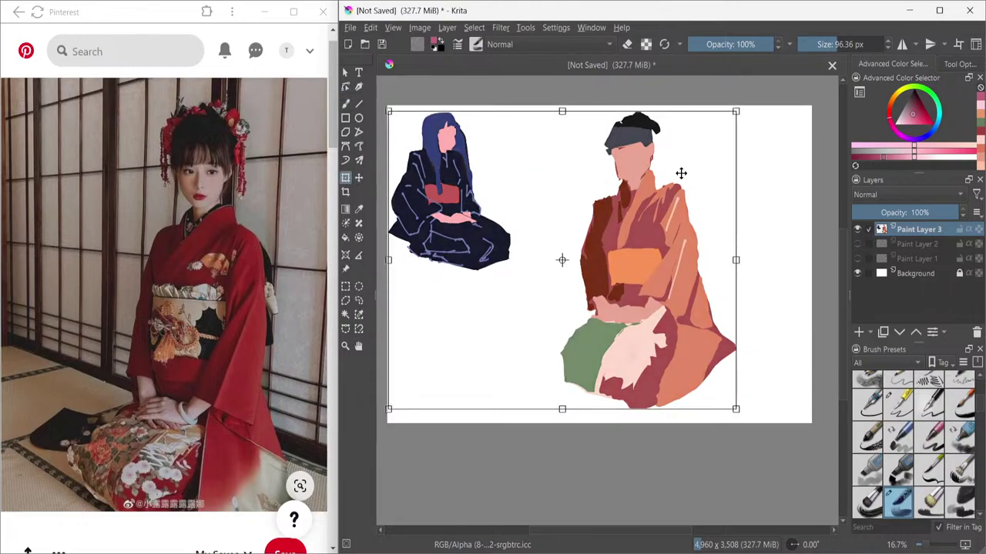
click(359, 301)
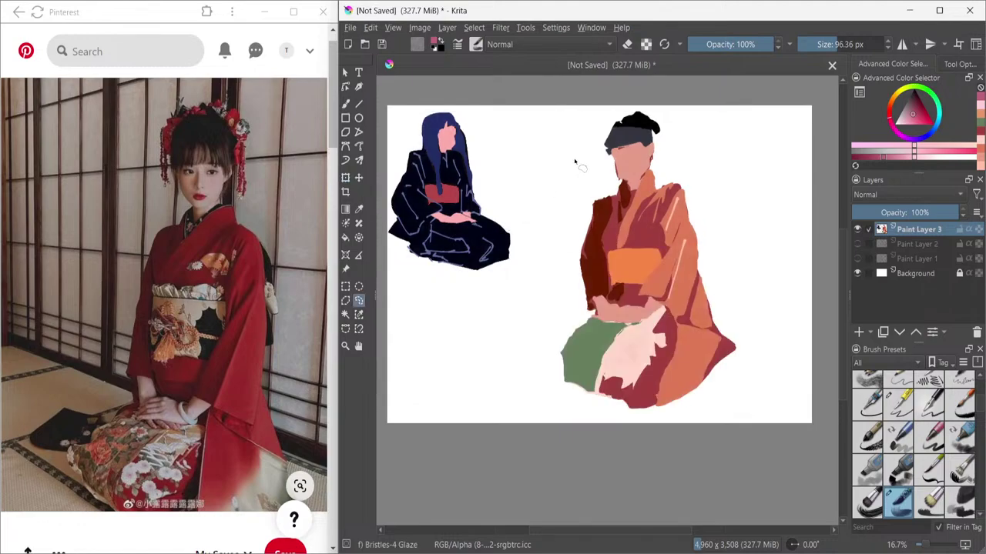
mouse_move(575, 162)
mouse_down()
mouse_move(590, 183)
mouse_move(509, 340)
mouse_move(602, 429)
mouse_move(678, 445)
mouse_move(718, 421)
mouse_move(771, 358)
mouse_move(733, 294)
mouse_move(709, 180)
mouse_move(669, 103)
mouse_move(588, 110)
mouse_move(575, 162)
mouse_up()
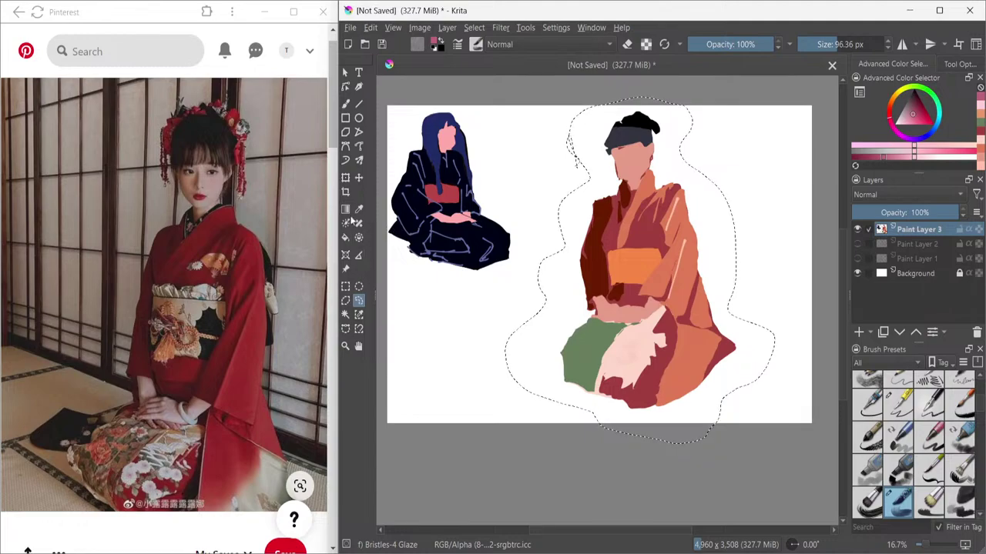
- Shrink the selected figure to about the size of the blue-haired figure, place it beside that figure and clear the selection
click(345, 178)
drag(686, 171, 654, 187)
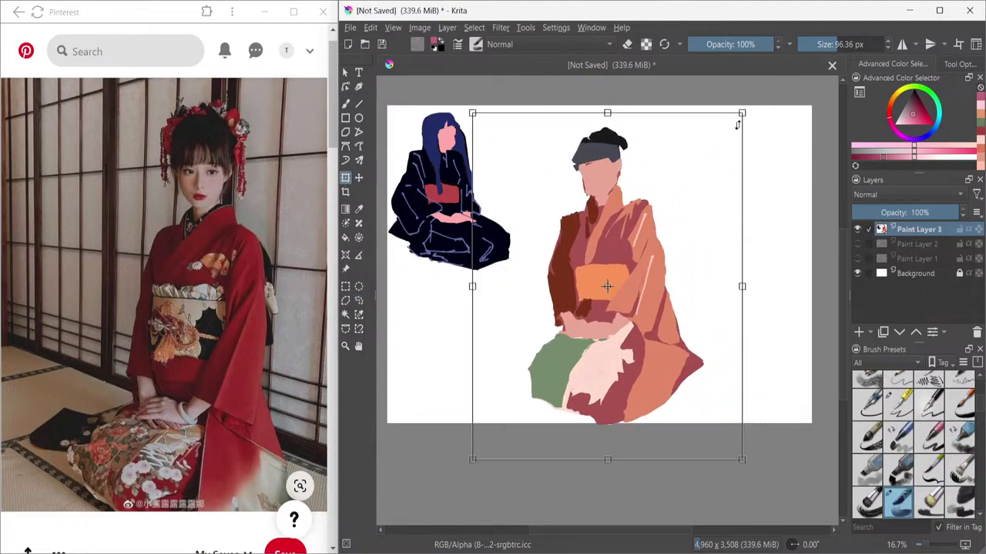
drag(742, 114, 680, 202)
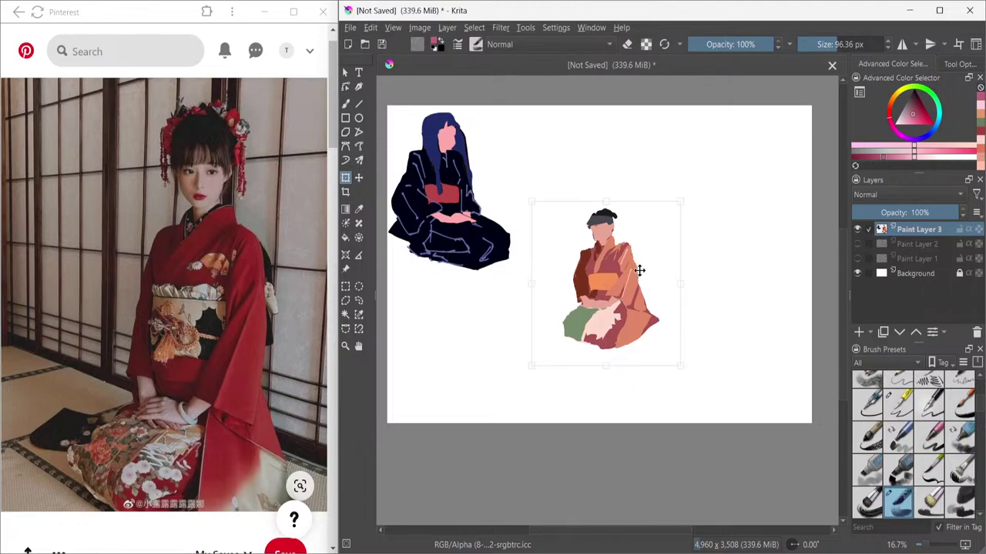
drag(639, 270, 607, 201)
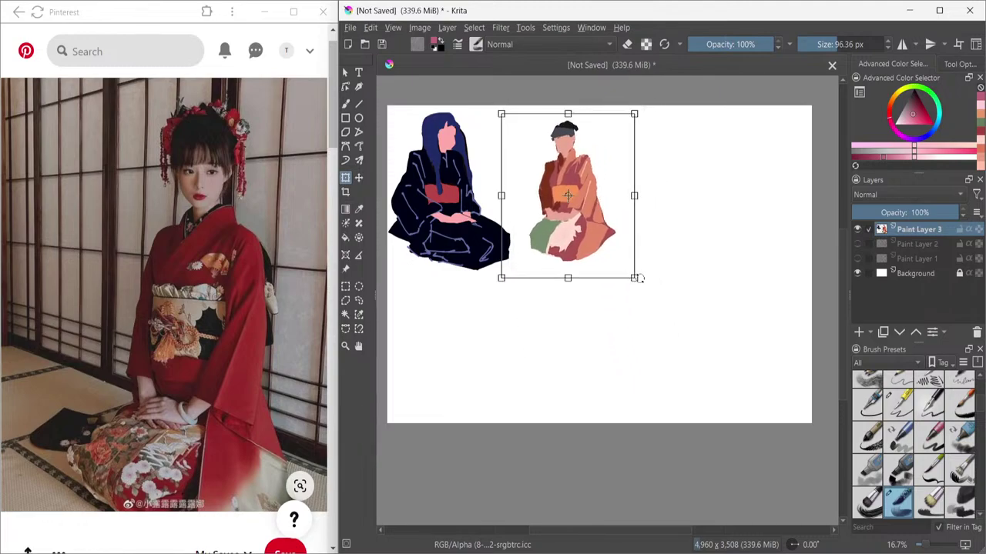
drag(638, 279, 655, 294)
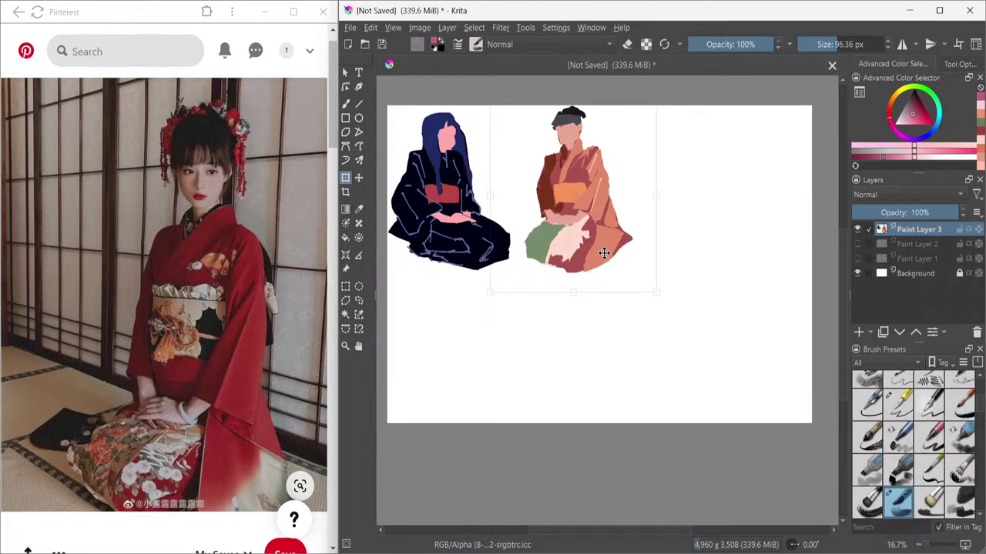
drag(604, 253, 603, 251)
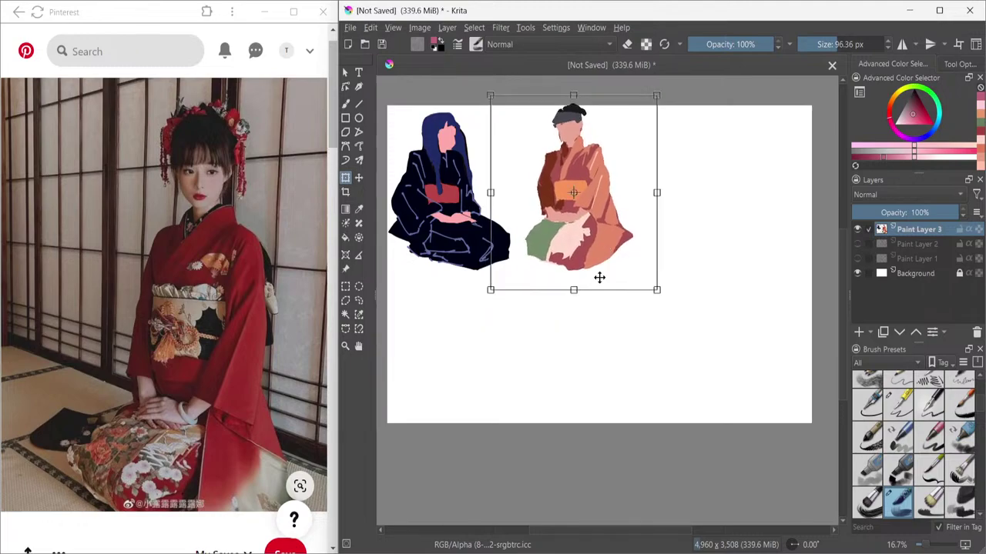
key(b)
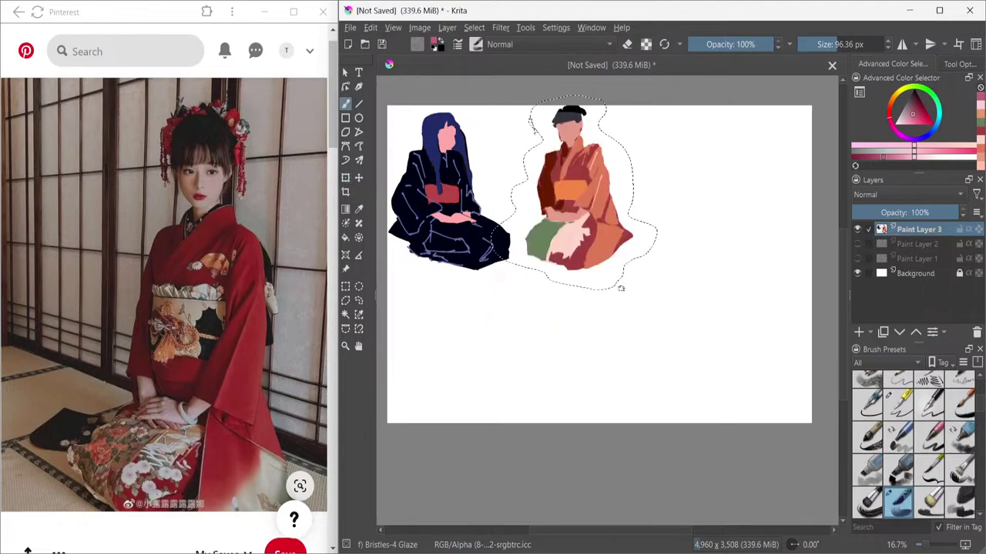
key(ctrl+shift+a)
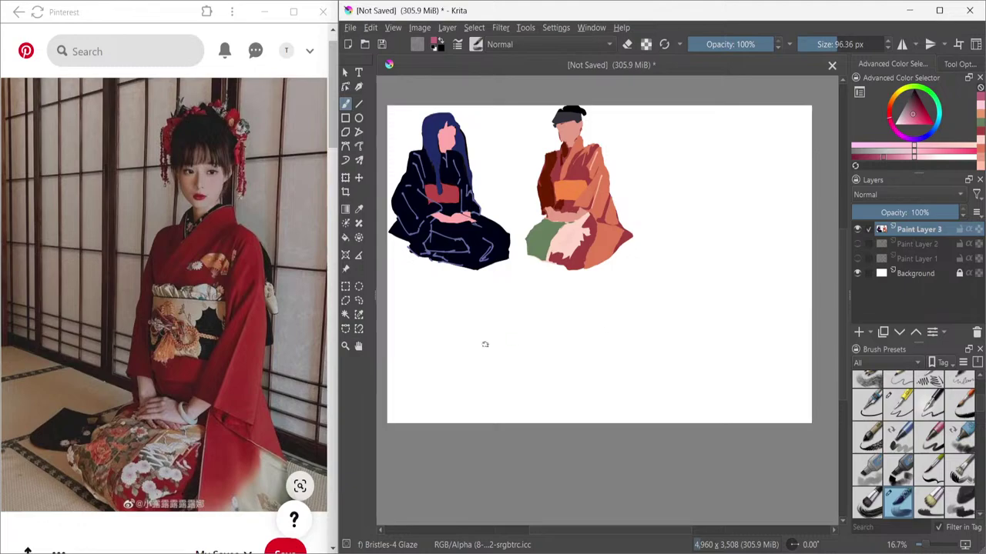
- Hide Paint Layer 3, add a new empty paint layer above it and ready the freehand selection
mouse_move(486, 345)
mouse_down()
mouse_move(537, 325)
mouse_move(561, 362)
mouse_up()
key(ctrl+z)
click(858, 230)
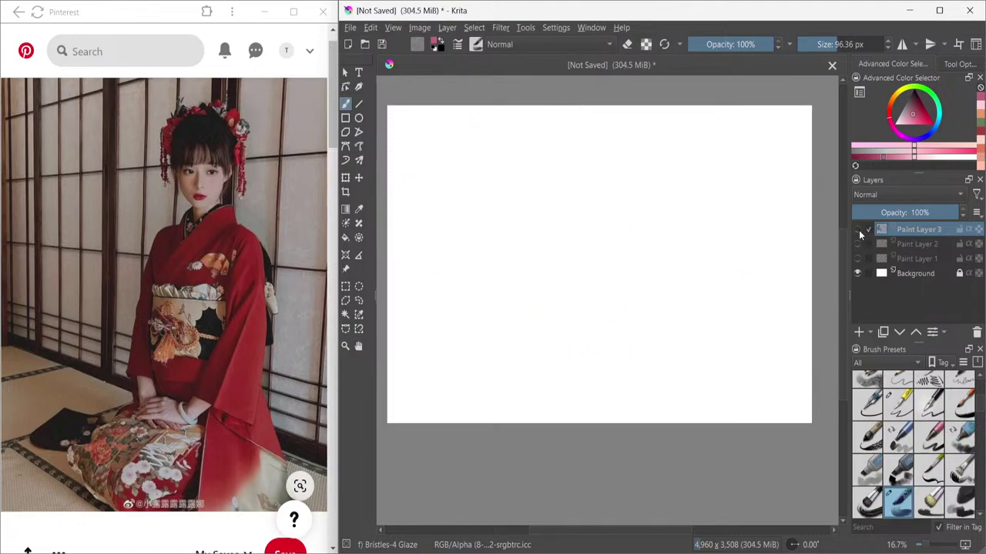
click(859, 332)
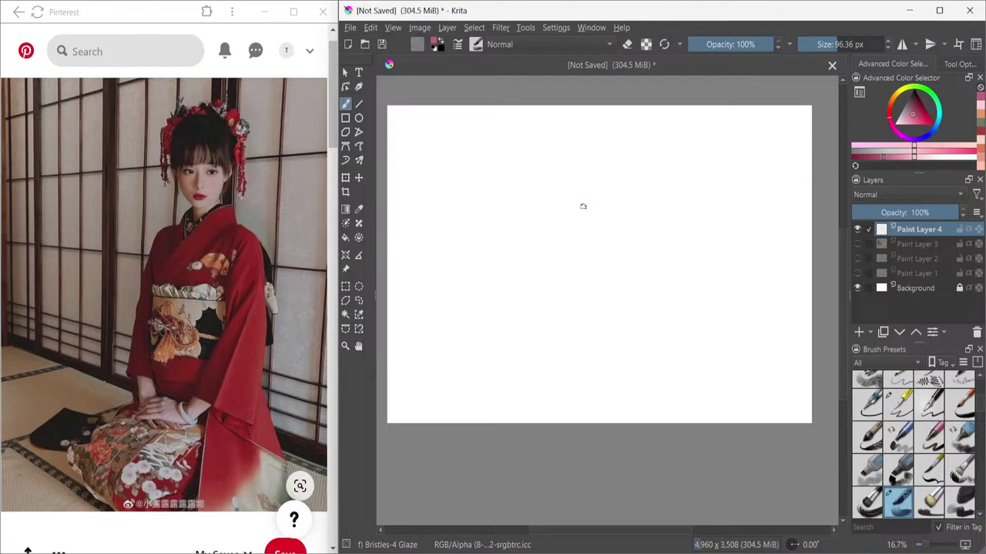
click(358, 300)
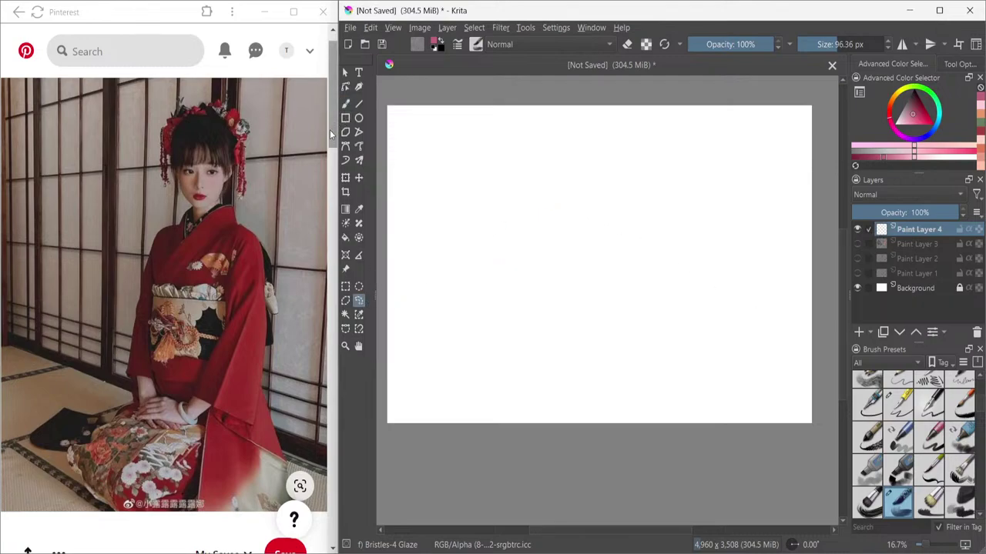
- Switch to Pinterest and open the photo of the kneeling woman in a white kimono drinking from a cup, showing her full figure
drag(331, 135, 332, 329)
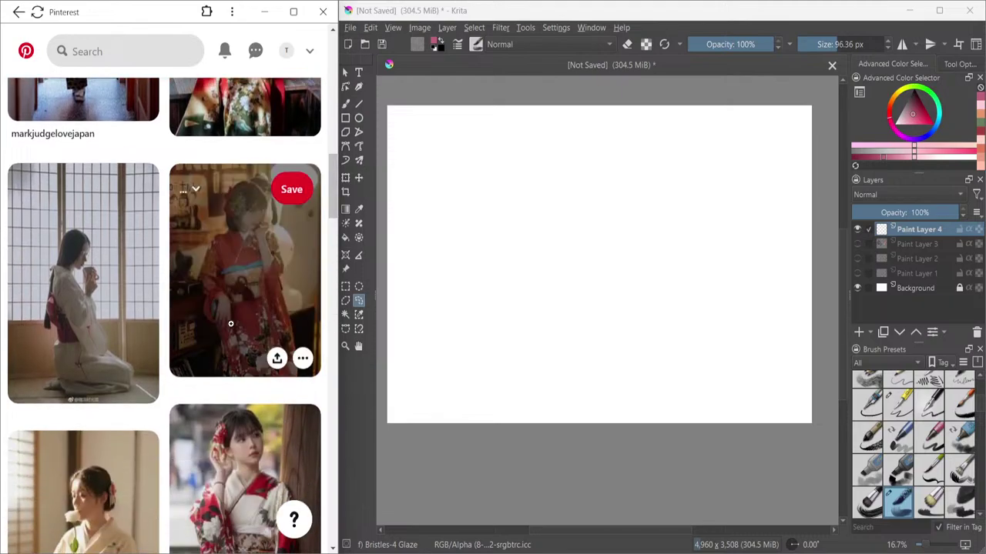
mouse_move(100, 302)
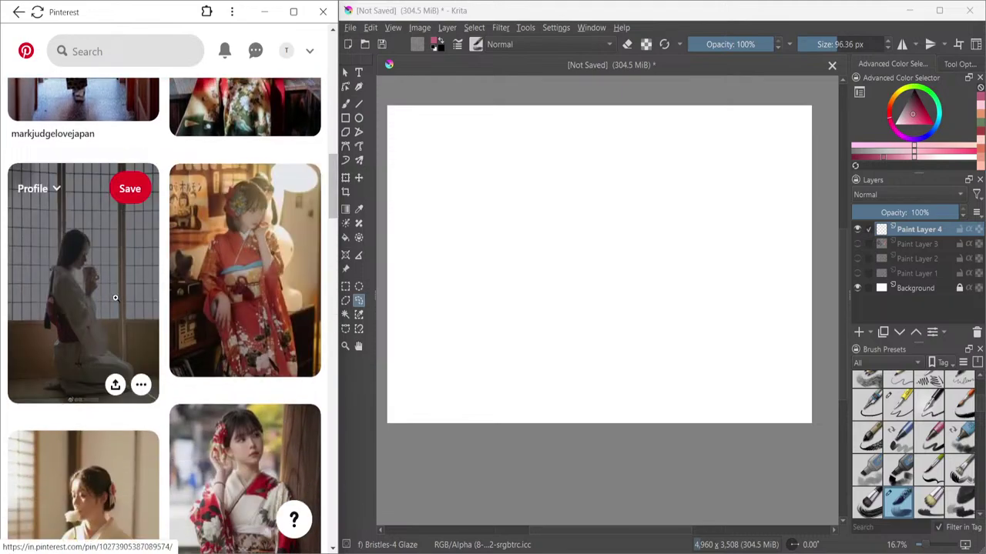
click(115, 298)
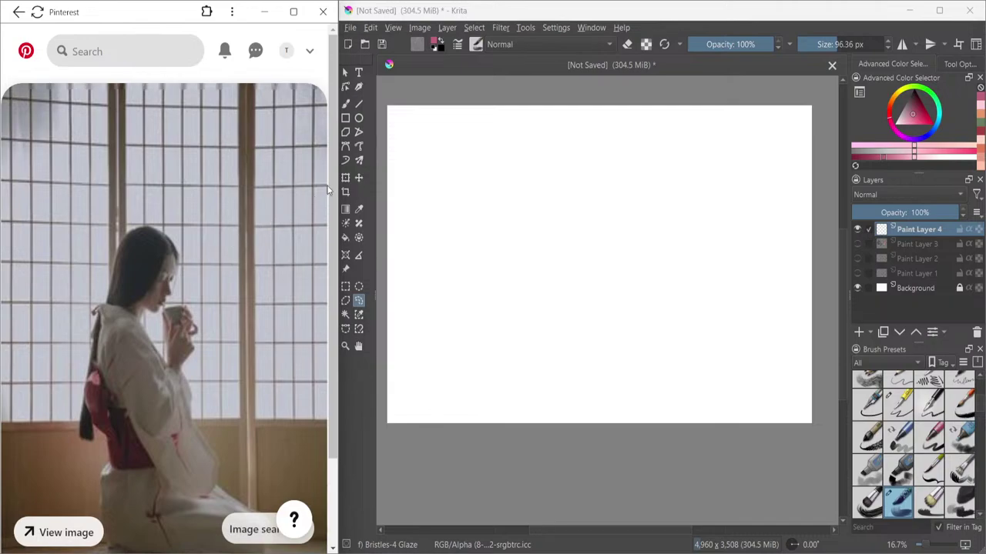
scroll(329, 185, down, 2)
scroll(332, 202, down, 2)
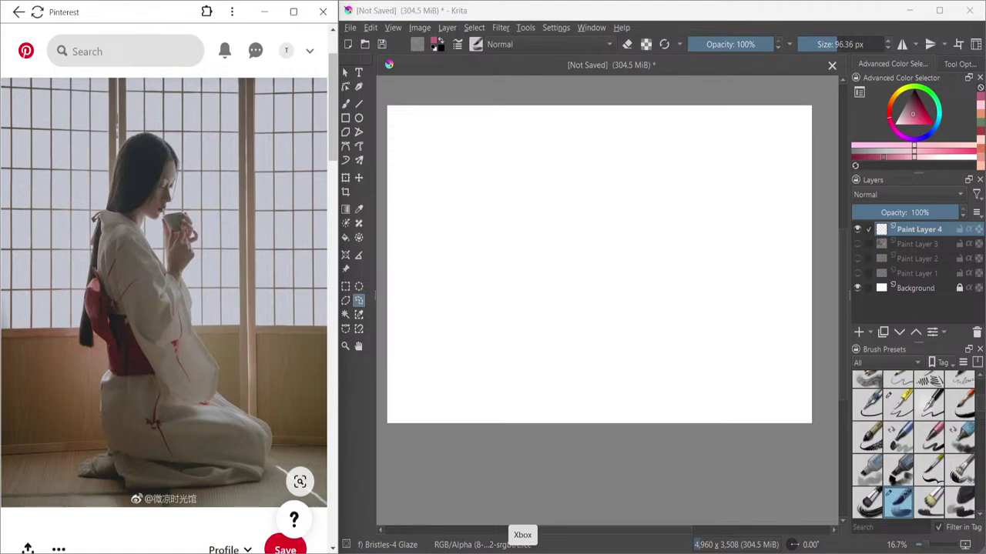
drag(515, 172, 567, 289)
key(super)
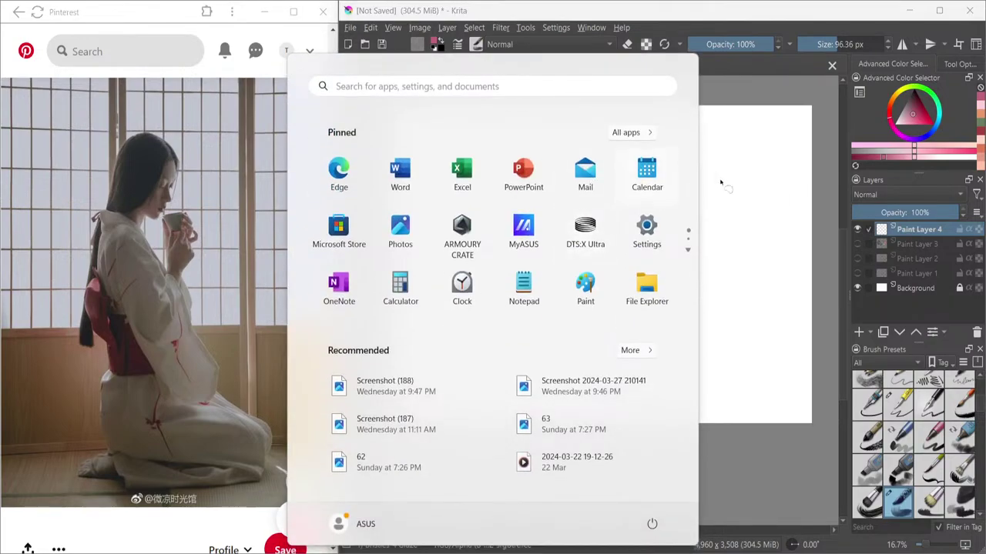
click(724, 194)
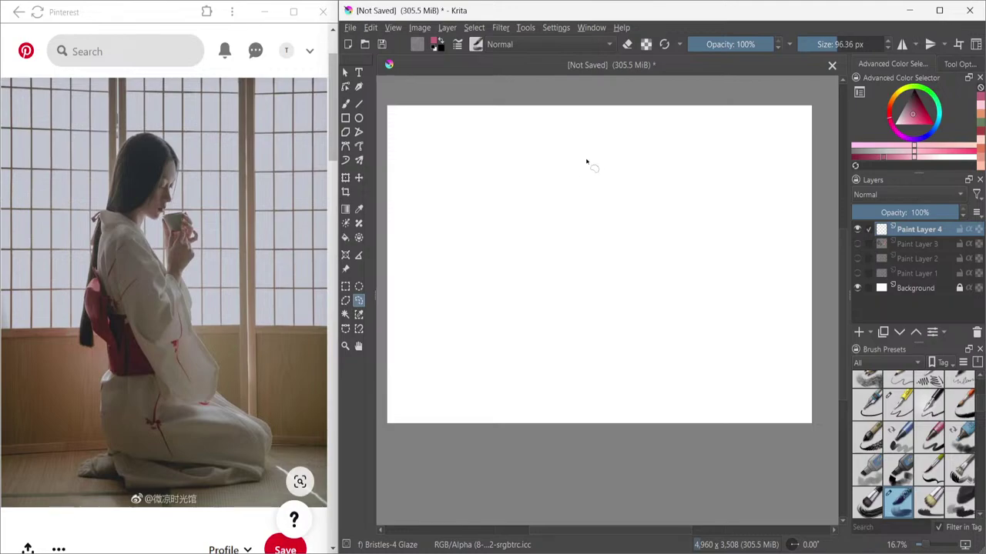
mouse_move(570, 141)
mouse_down()
mouse_move(545, 203)
mouse_move(546, 239)
mouse_up()
key(ctrl+z)
key(ctrl+z)
key(ctrl+z)
- Trace a freehand selection around the kneeling woman's full silhouette, including the raised cup, hanging hair and feet, and tidy its knee edge
mouse_move(620, 136)
mouse_down()
mouse_move(597, 124)
mouse_move(571, 176)
mouse_move(543, 250)
mouse_move(549, 274)
mouse_move(561, 257)
mouse_move(577, 294)
mouse_move(568, 295)
mouse_move(564, 346)
mouse_move(529, 365)
mouse_up()
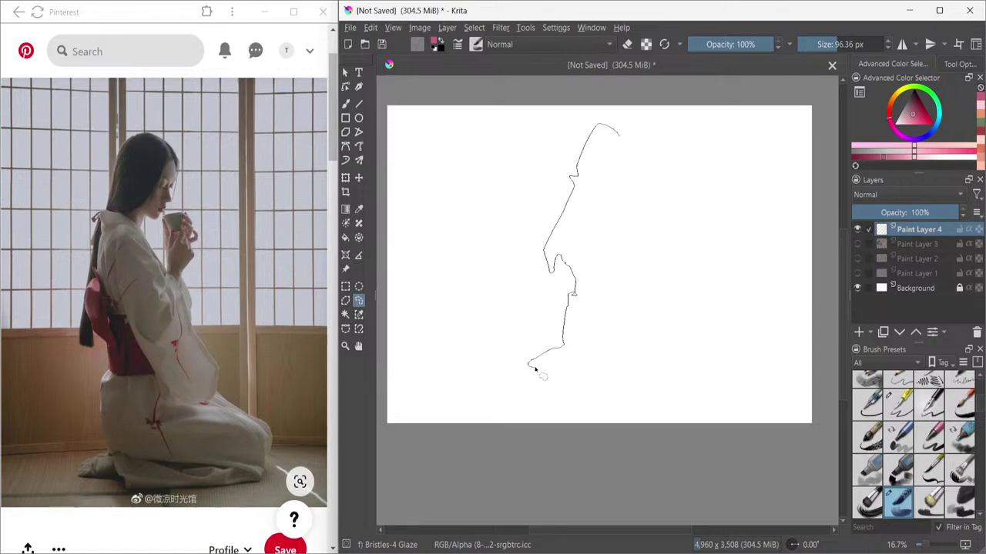
mouse_move(539, 370)
mouse_down()
mouse_move(570, 360)
mouse_move(561, 365)
mouse_move(590, 383)
mouse_move(704, 362)
mouse_move(701, 298)
mouse_move(703, 328)
mouse_move(672, 317)
mouse_move(699, 322)
mouse_move(670, 299)
mouse_move(696, 319)
mouse_move(633, 297)
mouse_move(653, 279)
mouse_move(628, 241)
mouse_move(635, 223)
mouse_move(647, 264)
mouse_move(638, 222)
mouse_move(652, 188)
mouse_move(639, 199)
mouse_move(651, 204)
mouse_move(636, 171)
mouse_move(625, 178)
mouse_move(637, 214)
mouse_move(627, 219)
mouse_move(613, 185)
mouse_up()
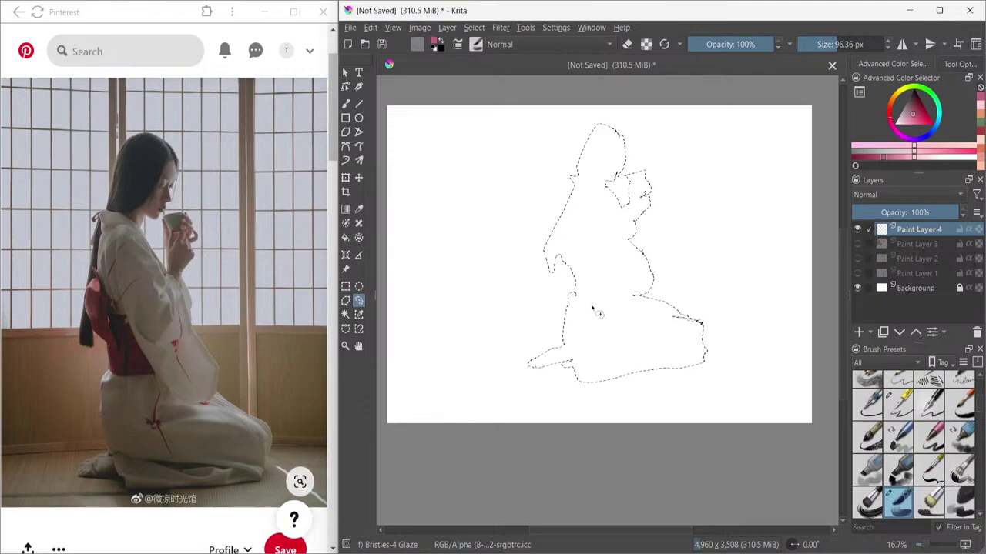
drag(666, 312, 680, 316)
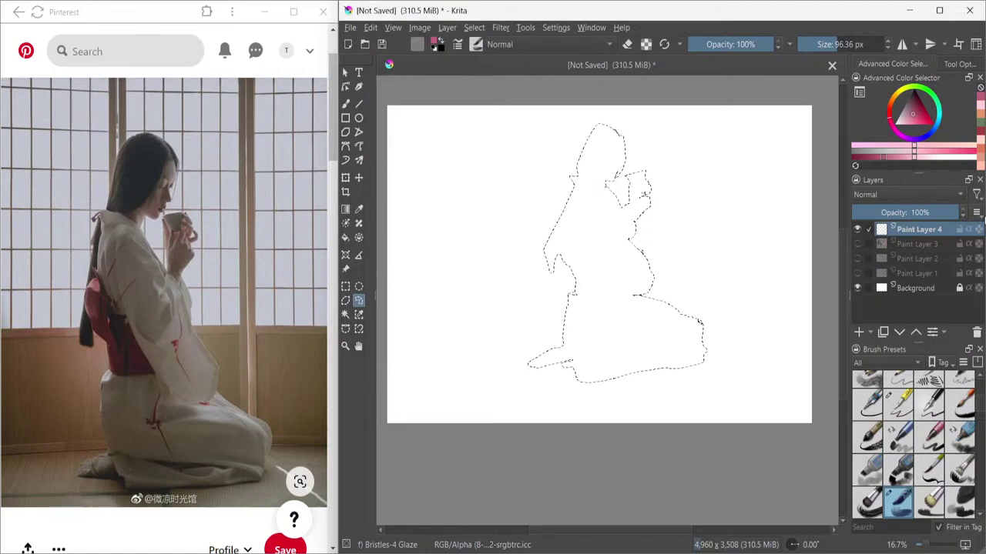
- Fill the silhouette with light pink, shift the fill to a slightly warmer pink and clear the selection
mouse_move(953, 513)
click(889, 147)
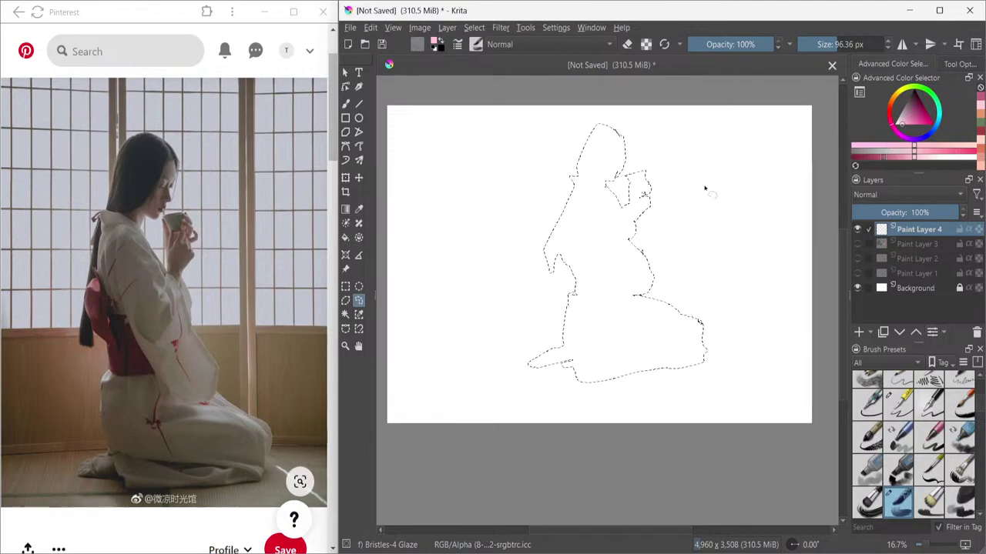
click(346, 238)
click(599, 242)
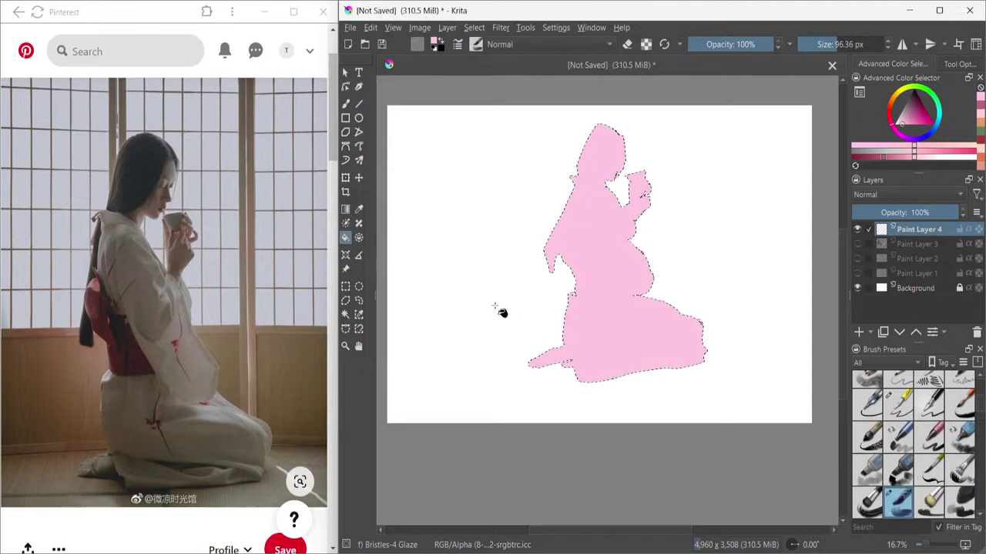
drag(892, 146, 900, 146)
click(917, 159)
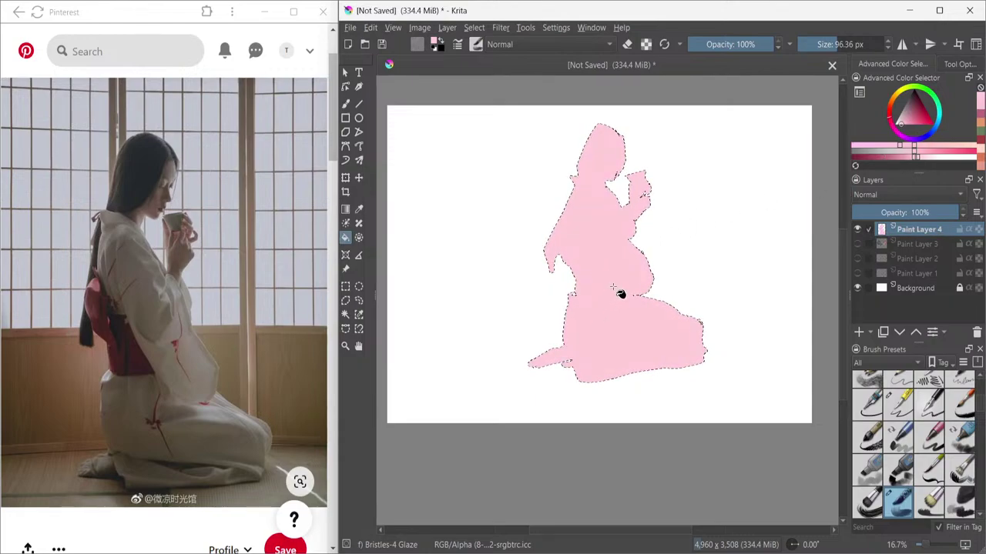
key(ctrl+shift+a)
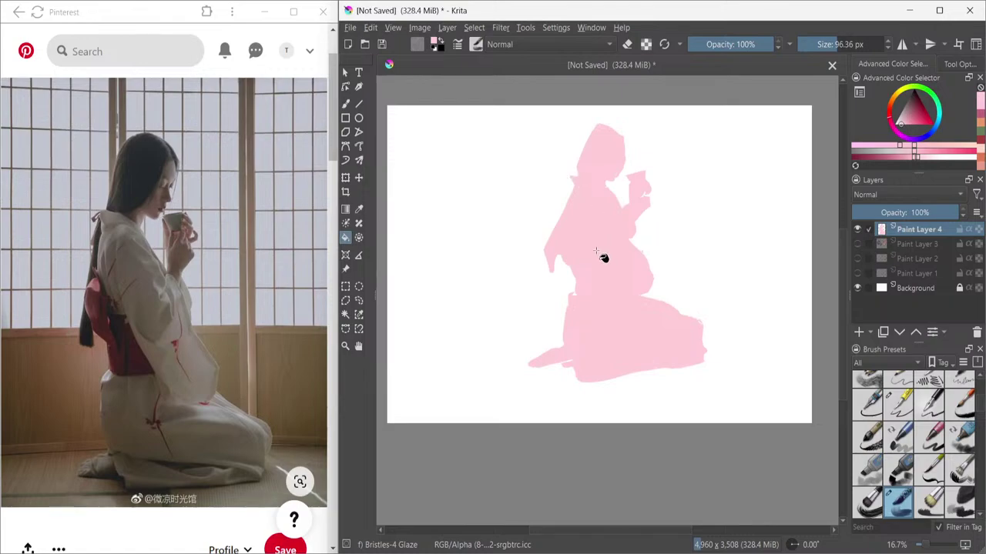
- Select the obi and its bow at the waist freehand, fill them with dark rose and clear the selection
click(359, 302)
mouse_move(595, 251)
mouse_down()
mouse_move(608, 295)
mouse_move(579, 298)
mouse_move(569, 266)
mouse_up()
mouse_move(569, 266)
mouse_down()
mouse_move(569, 279)
mouse_move(557, 259)
mouse_move(570, 227)
mouse_move(594, 264)
mouse_up()
click(884, 157)
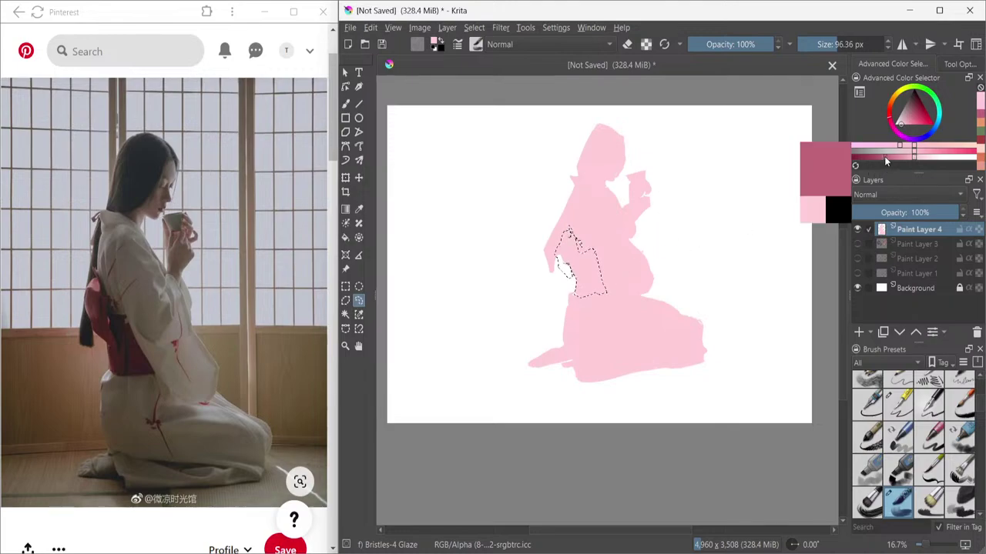
click(345, 237)
click(586, 280)
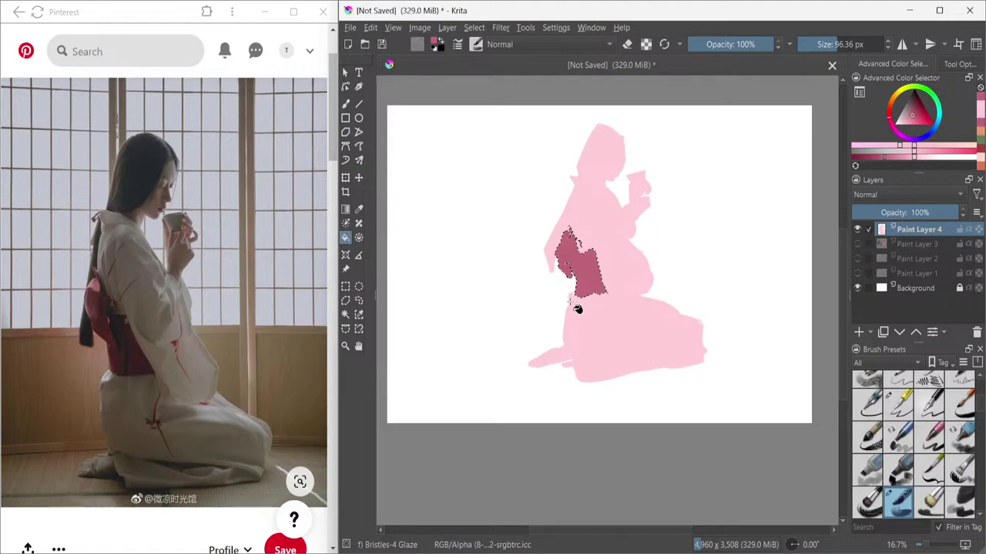
key(ctrl+shift+a)
- Select the hair on the head and the long ponytail freehand, fill them with dark brownish purple and clear the selection
click(359, 301)
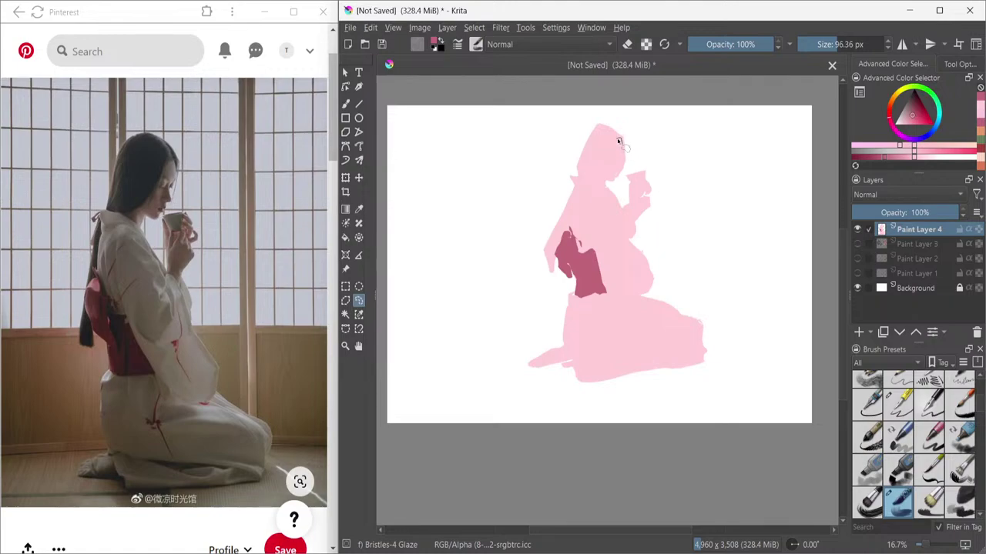
mouse_move(619, 140)
mouse_down()
mouse_move(602, 176)
mouse_move(570, 178)
mouse_move(553, 274)
mouse_move(544, 252)
mouse_move(573, 191)
mouse_up()
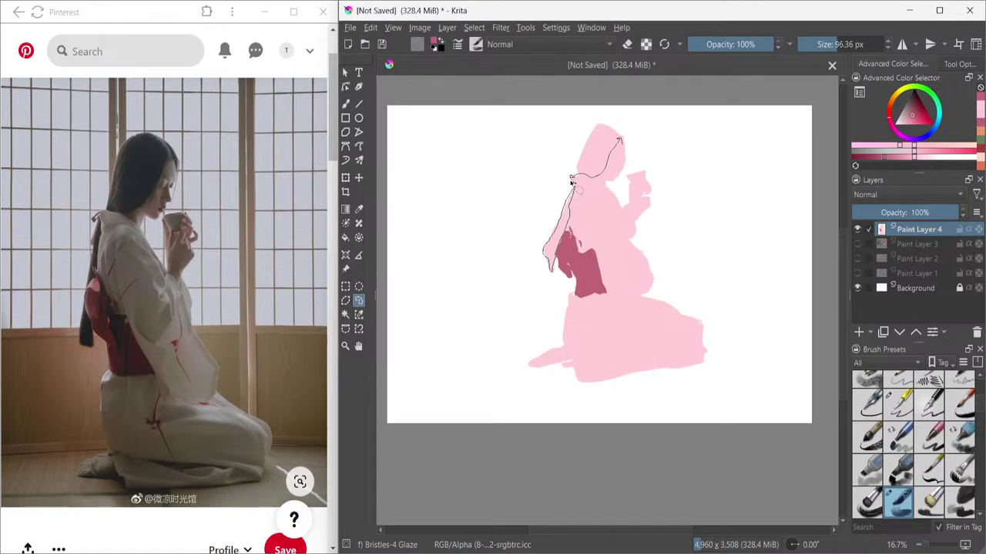
mouse_move(576, 165)
mouse_down()
mouse_move(600, 124)
mouse_move(625, 151)
mouse_up()
drag(911, 99, 910, 102)
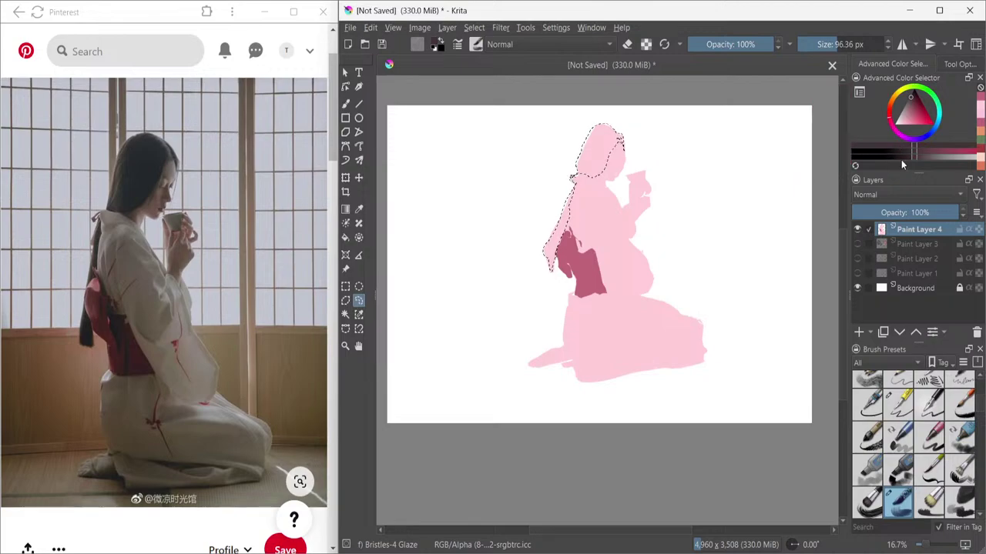
click(927, 156)
drag(928, 157, 913, 156)
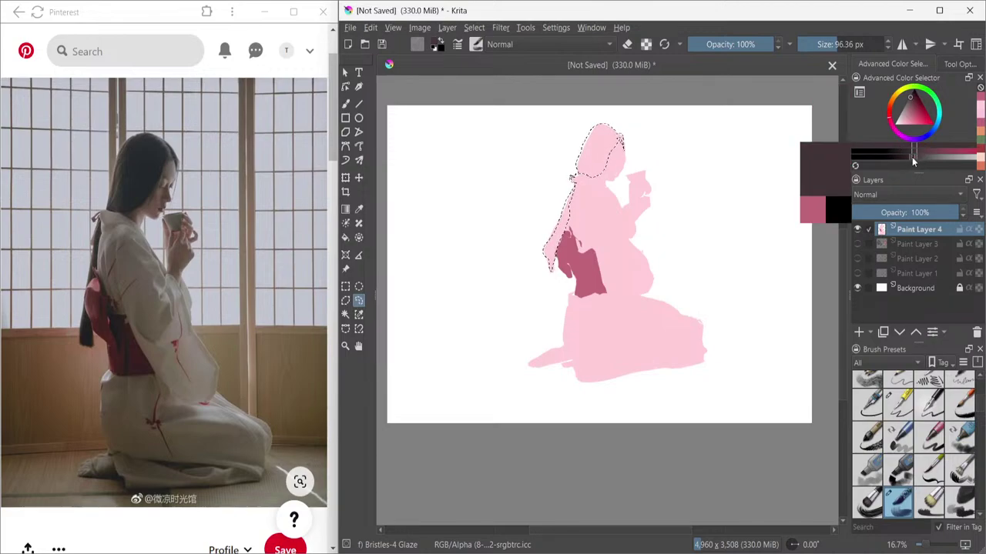
click(595, 188)
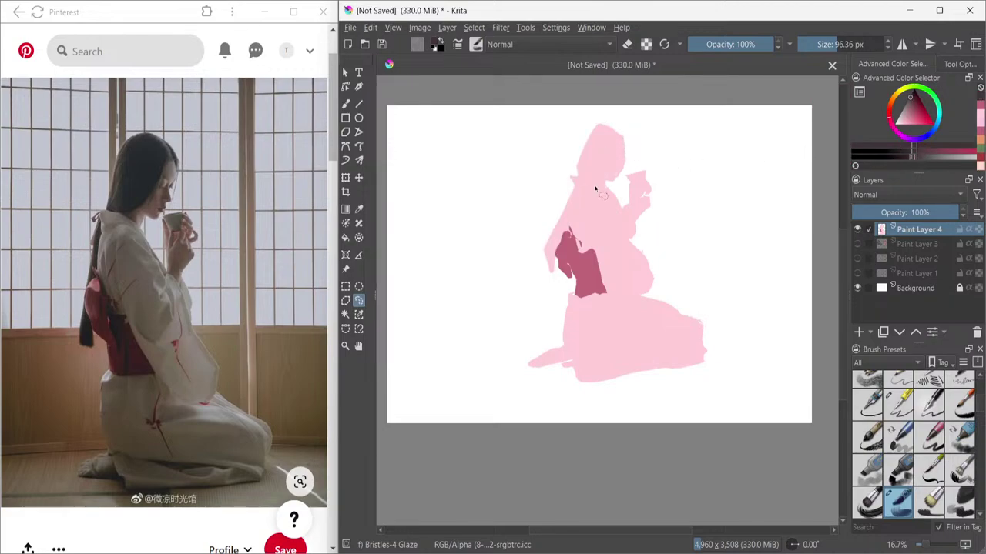
key(ctrl+z)
key(f)
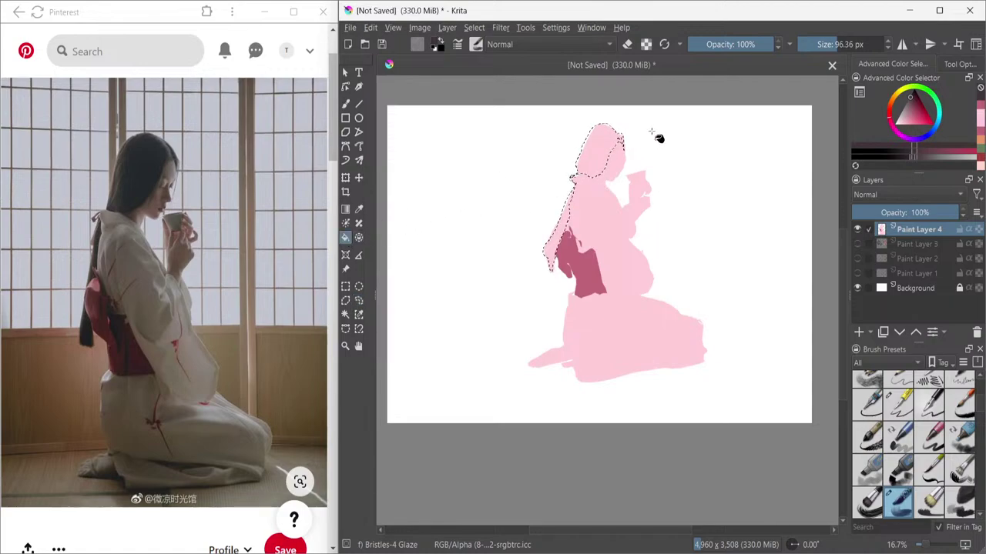
click(589, 195)
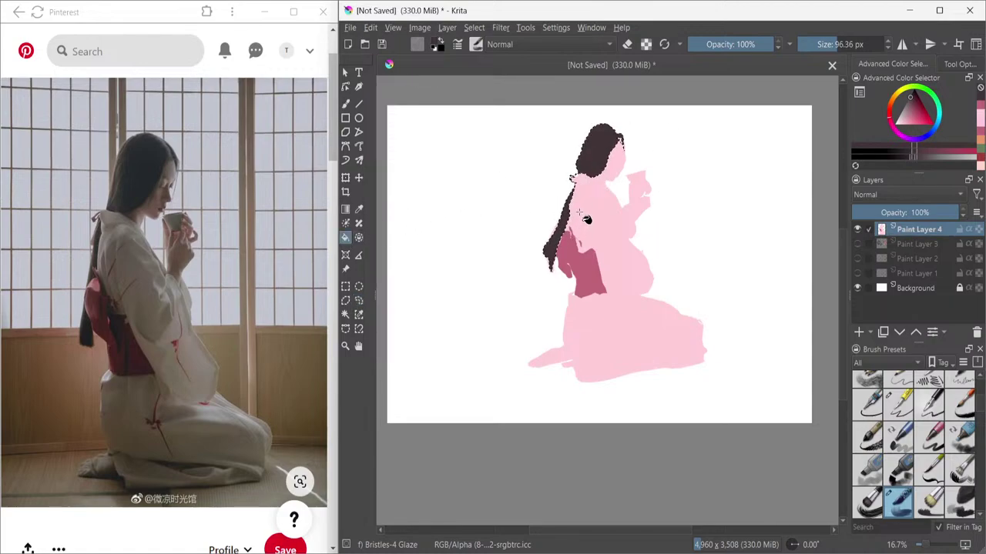
key(ctrl+shift+a)
- Sample the kimono's pink, make it slightly darker and outline the shadow shapes on the sleeves and skirt with freehand selections
mouse_move(219, 257)
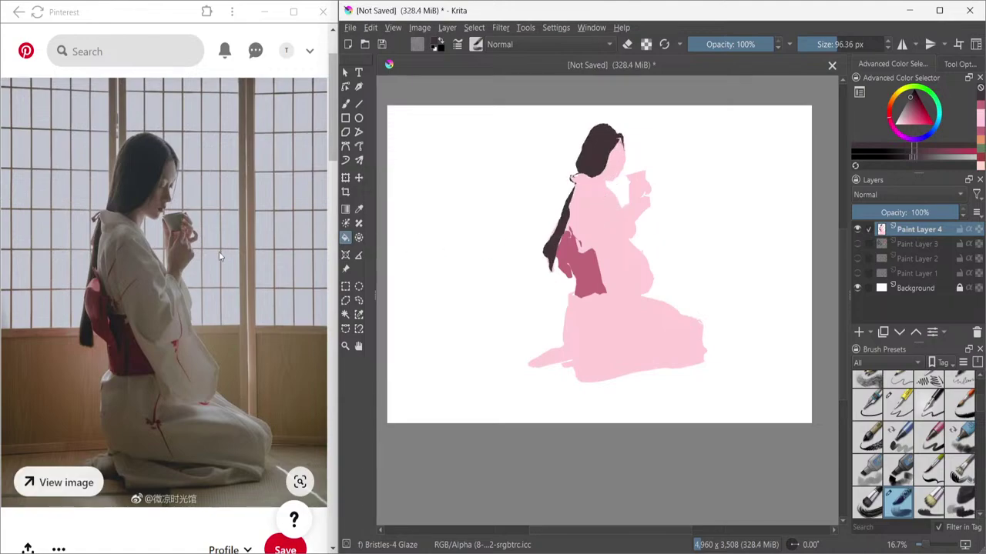
ctrl+click(611, 219)
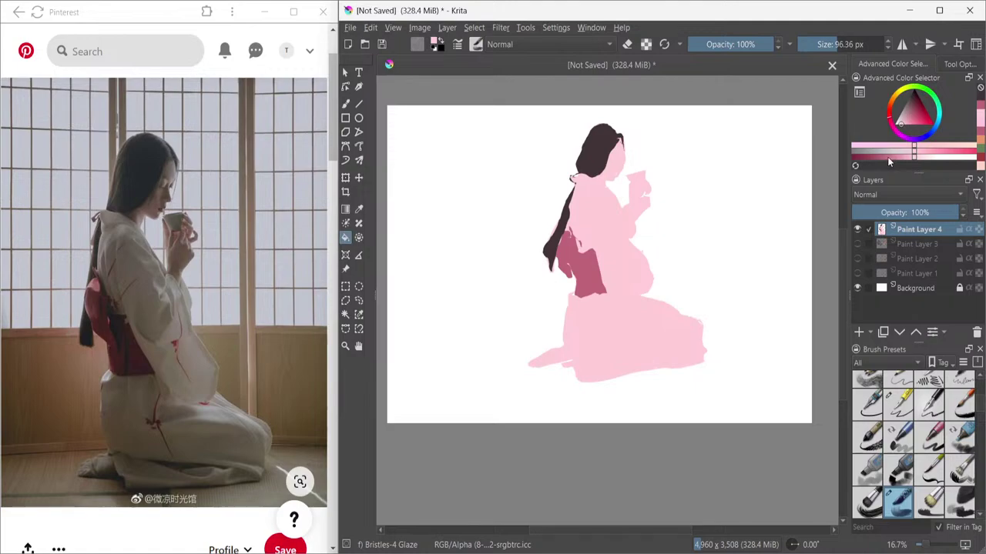
drag(887, 158, 906, 158)
click(358, 301)
mouse_move(579, 248)
mouse_down()
mouse_move(577, 199)
mouse_move(591, 190)
mouse_move(585, 251)
mouse_move(596, 241)
mouse_move(577, 247)
mouse_move(576, 207)
mouse_move(605, 191)
mouse_move(617, 220)
mouse_move(598, 189)
mouse_move(583, 190)
mouse_move(578, 222)
mouse_move(582, 240)
mouse_move(599, 247)
mouse_move(608, 296)
mouse_move(618, 293)
mouse_move(612, 266)
mouse_move(622, 270)
mouse_move(628, 244)
mouse_up()
key(shift+BackSpace)
key(ctrl+shift+a)
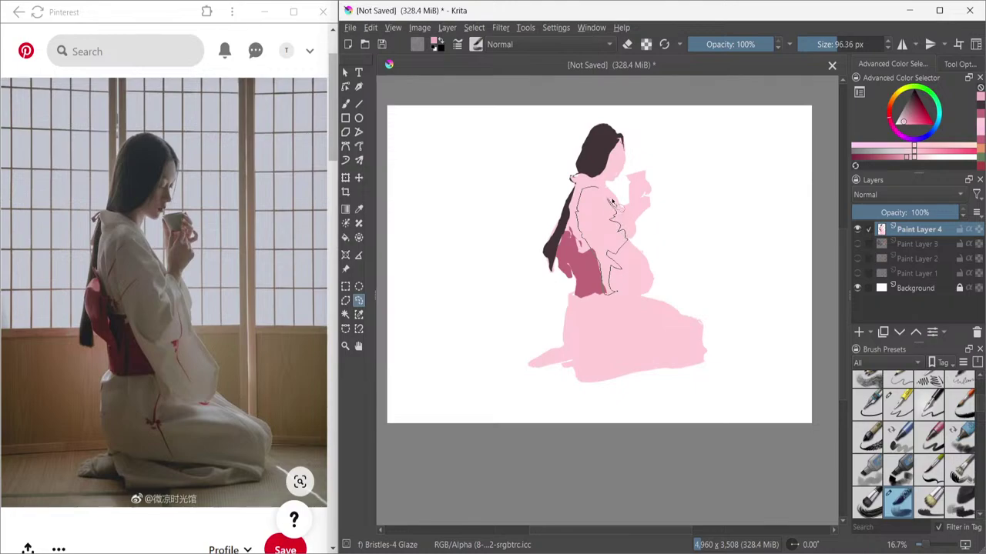
drag(610, 216, 619, 296)
mouse_move(579, 310)
mouse_down()
mouse_move(566, 341)
mouse_move(578, 344)
mouse_move(564, 357)
mouse_move(669, 348)
mouse_move(614, 356)
mouse_move(664, 358)
mouse_move(632, 364)
mouse_move(642, 366)
mouse_move(702, 360)
mouse_move(675, 346)
mouse_move(701, 349)
mouse_move(702, 333)
mouse_move(628, 333)
mouse_move(664, 322)
mouse_move(620, 323)
mouse_up()
drag(628, 279, 612, 279)
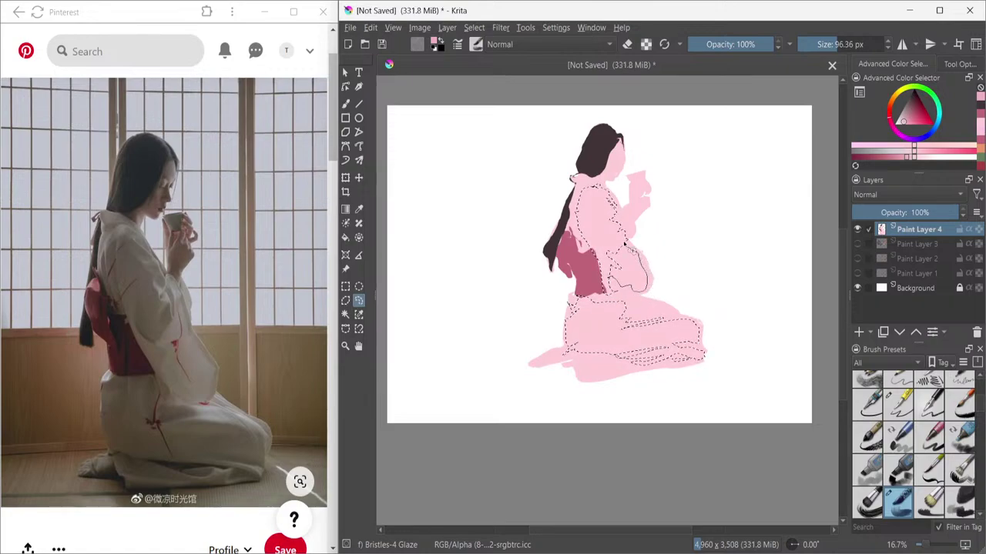
drag(661, 286, 658, 296)
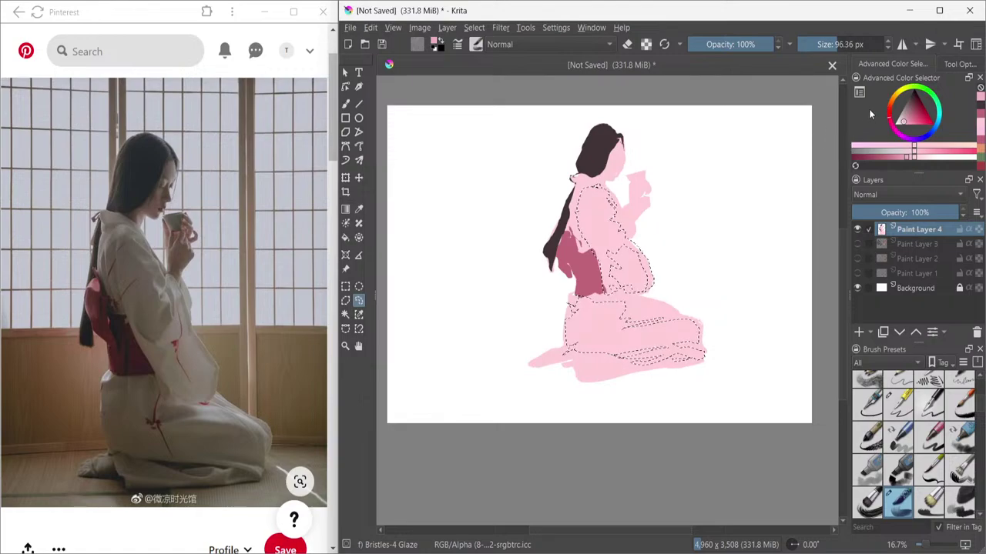
drag(933, 212, 890, 215)
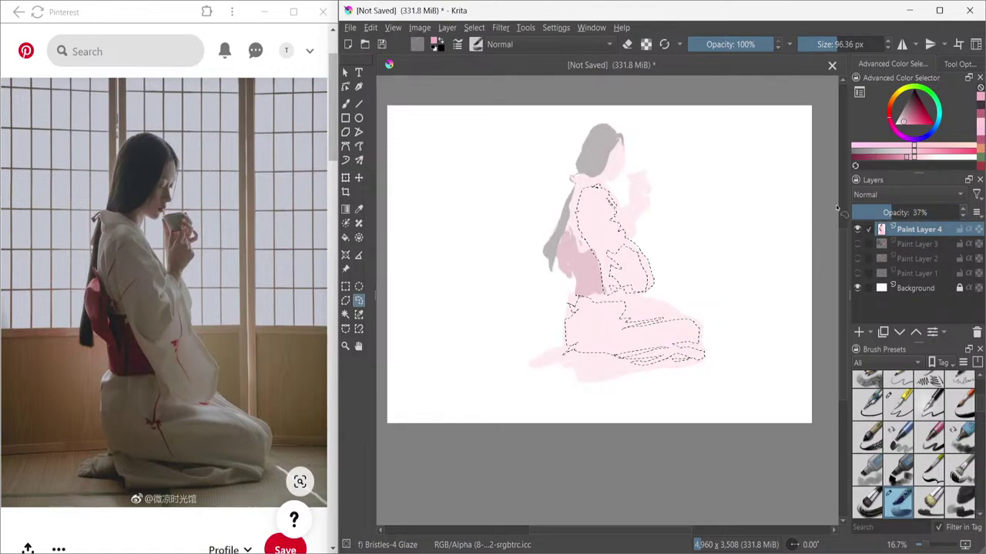
drag(857, 206, 963, 213)
click(729, 44)
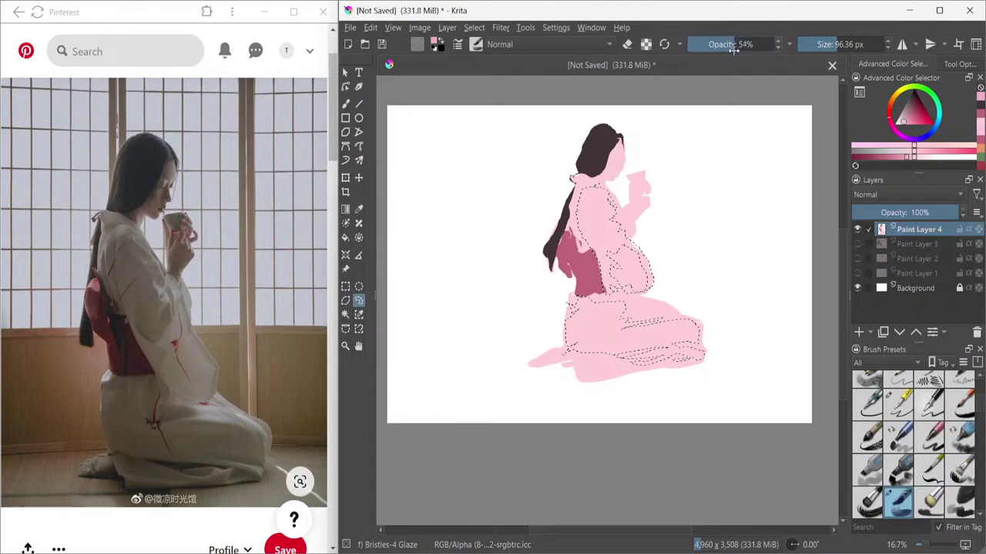
- Fill the selected sleeve and skirt shadow shapes with the darker pink and clear the selection
click(345, 237)
click(590, 236)
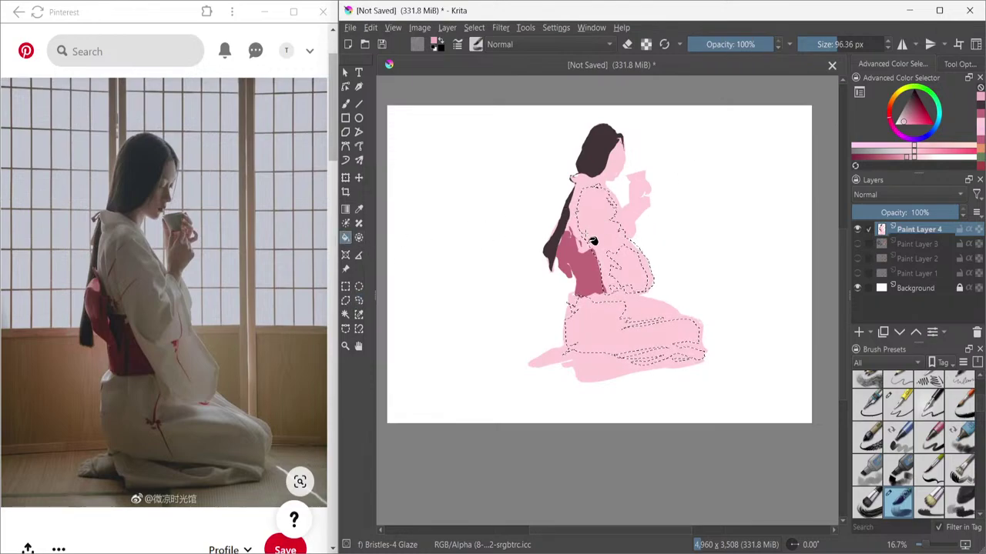
click(593, 340)
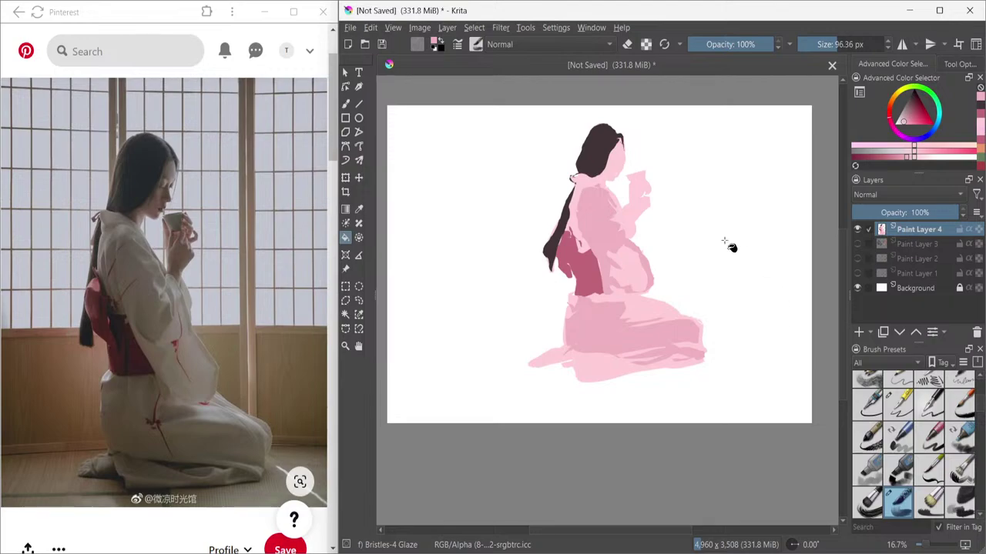
key(ctrl+shift+a)
- Ready the Ink-7 Brush Rough preset at 76.36 px with a muted peach colour, trying it beside the figure and undoing the test strokes
click(891, 151)
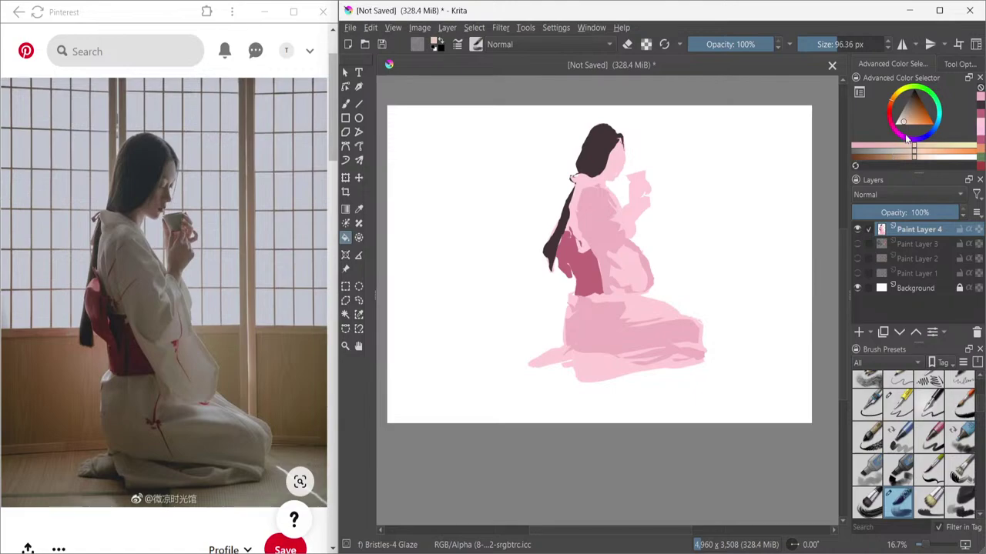
click(894, 146)
key(b)
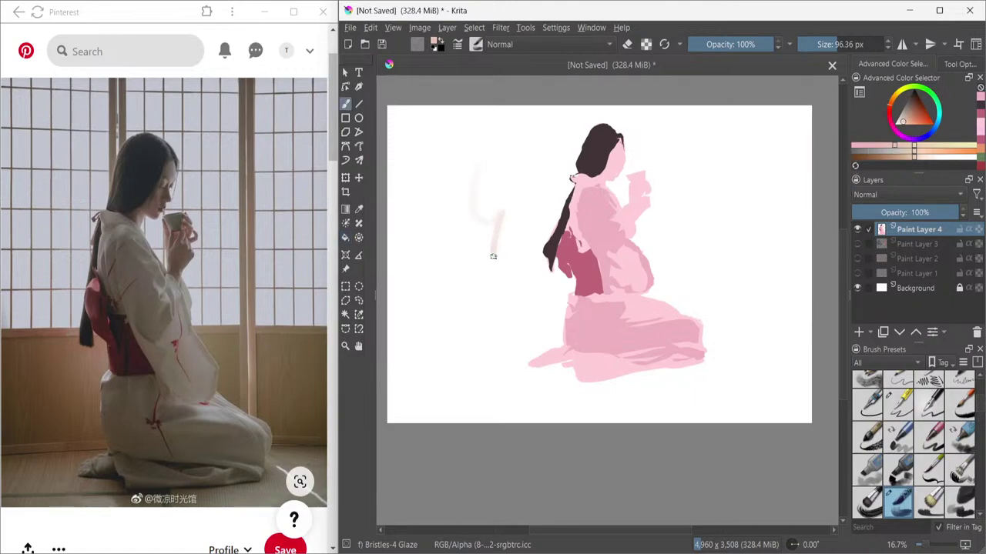
click(954, 412)
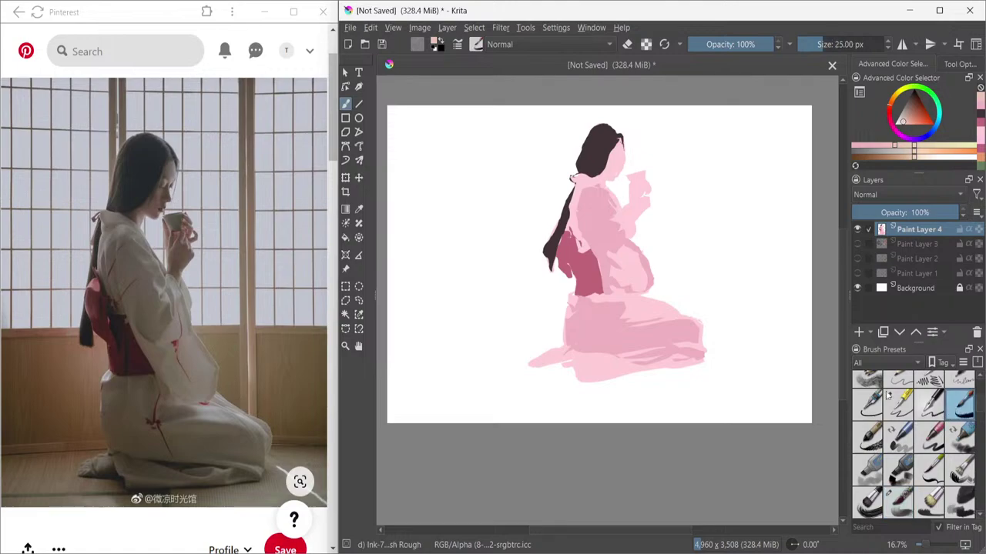
drag(482, 267, 498, 240)
mouse_move(472, 199)
mouse_down()
mouse_move(479, 244)
mouse_move(497, 212)
mouse_move(492, 228)
mouse_up()
key(ctrl+z)
mouse_move(482, 192)
mouse_down()
mouse_move(464, 201)
mouse_move(493, 188)
mouse_move(485, 209)
mouse_up()
key(ctrl+z)
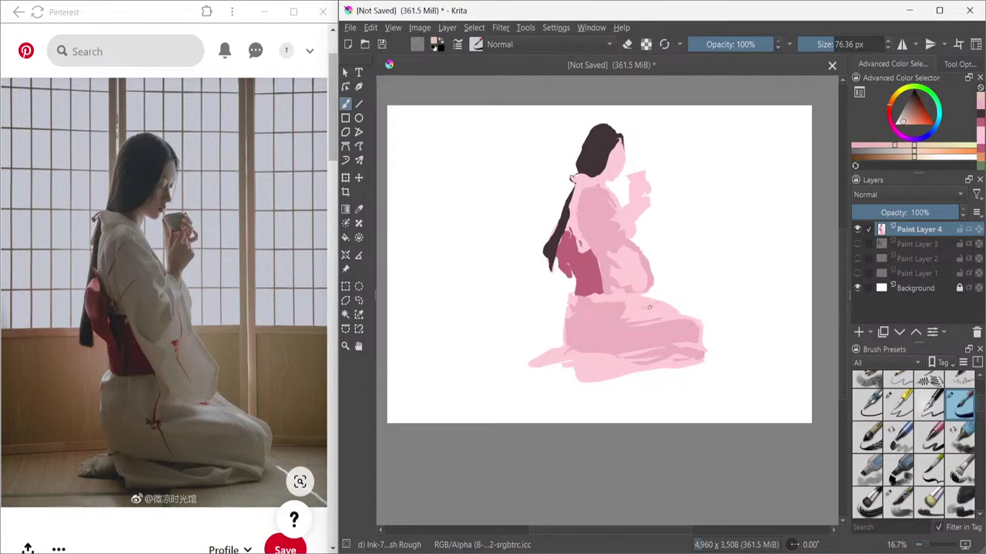
- Try beige and dusty-pink skin tones with test strokes beside and across the figure, undoing each stroke
drag(894, 154, 916, 158)
drag(733, 168, 728, 257)
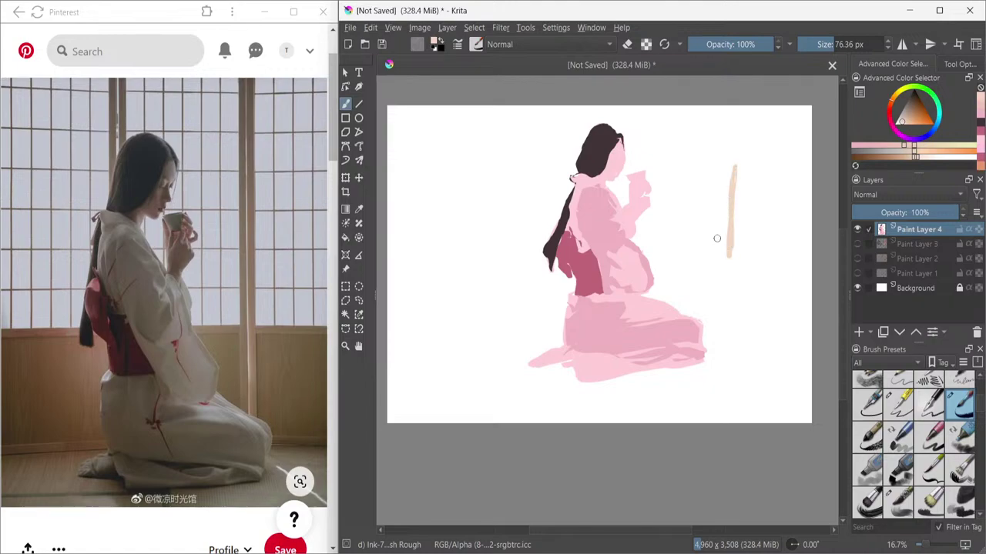
key(ctrl+z)
mouse_move(718, 225)
mouse_down()
mouse_move(704, 260)
mouse_move(726, 322)
mouse_up()
key(ctrl+z)
click(887, 144)
mouse_move(762, 179)
mouse_down()
mouse_move(749, 261)
mouse_move(746, 189)
mouse_move(736, 290)
mouse_up()
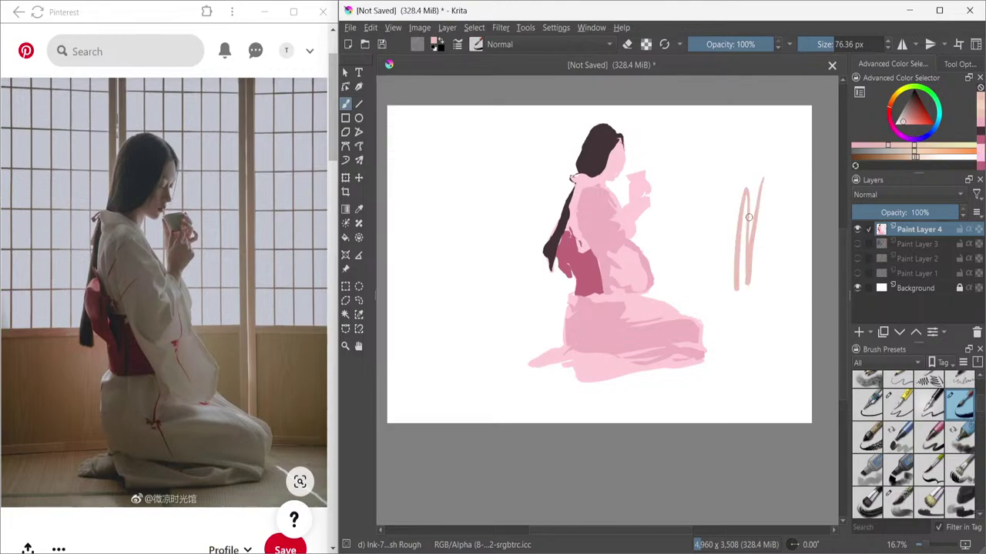
key(ctrl+z)
drag(690, 212, 531, 297)
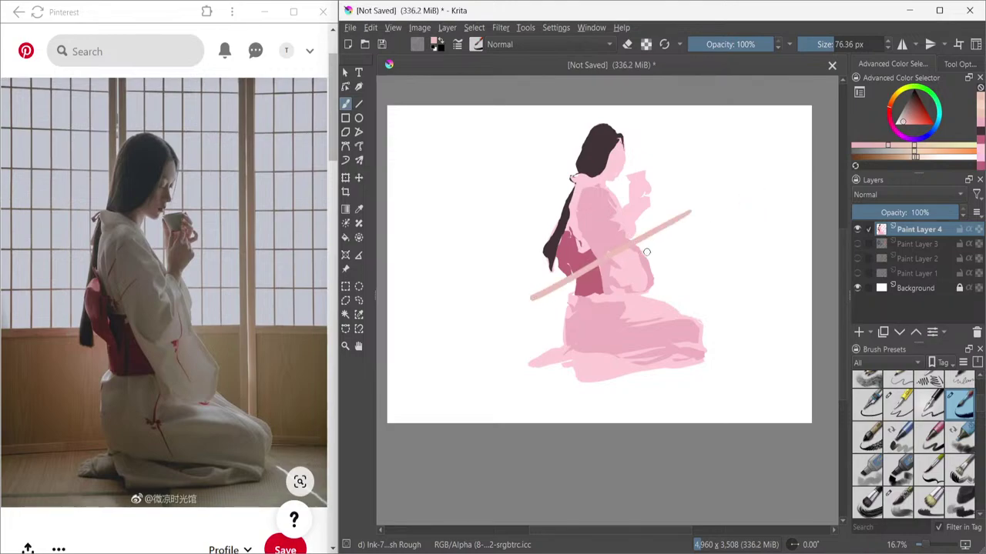
key(ctrl+z)
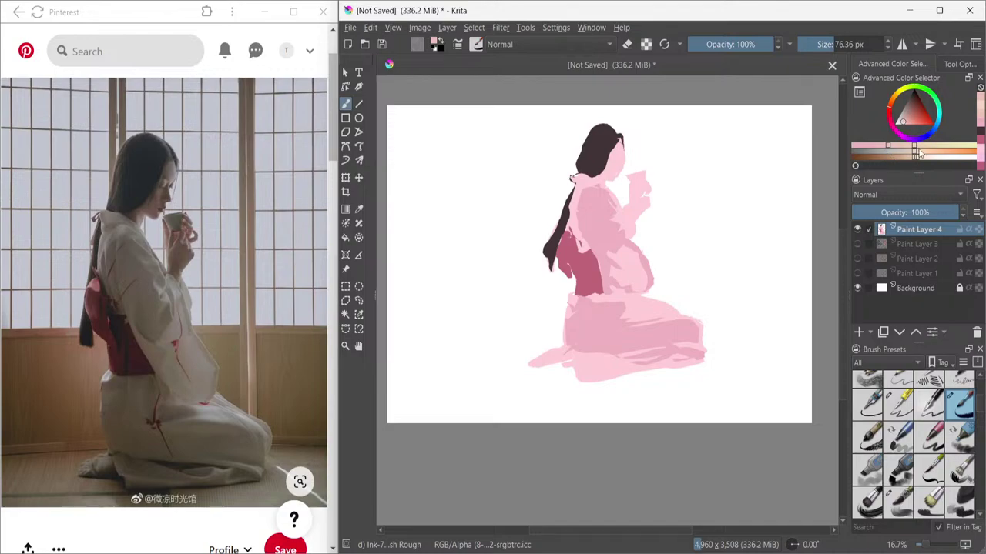
- Pick a light orange paint colour, try it with a diagonal stroke across the figure and undo the stroke
click(931, 154)
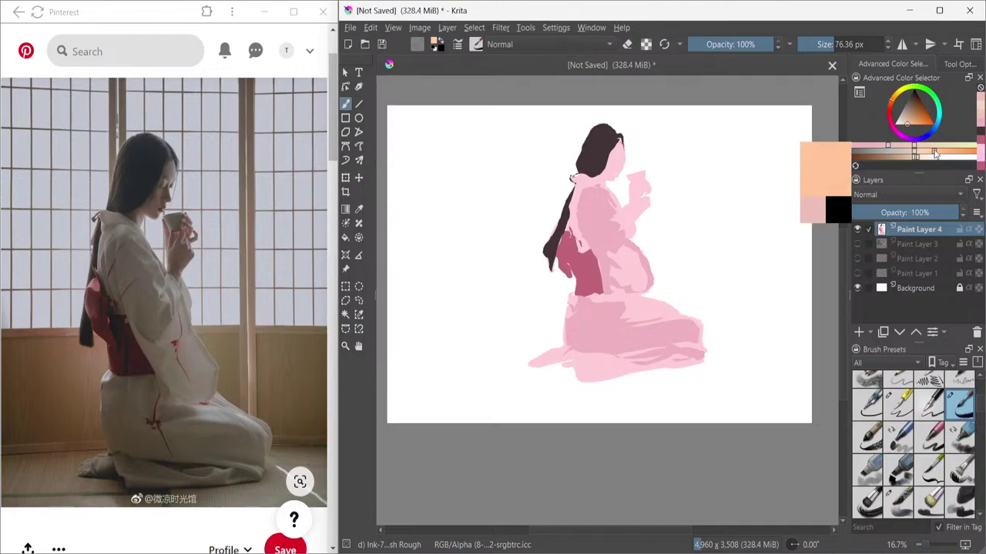
drag(674, 203, 574, 318)
key(ctrl+z)
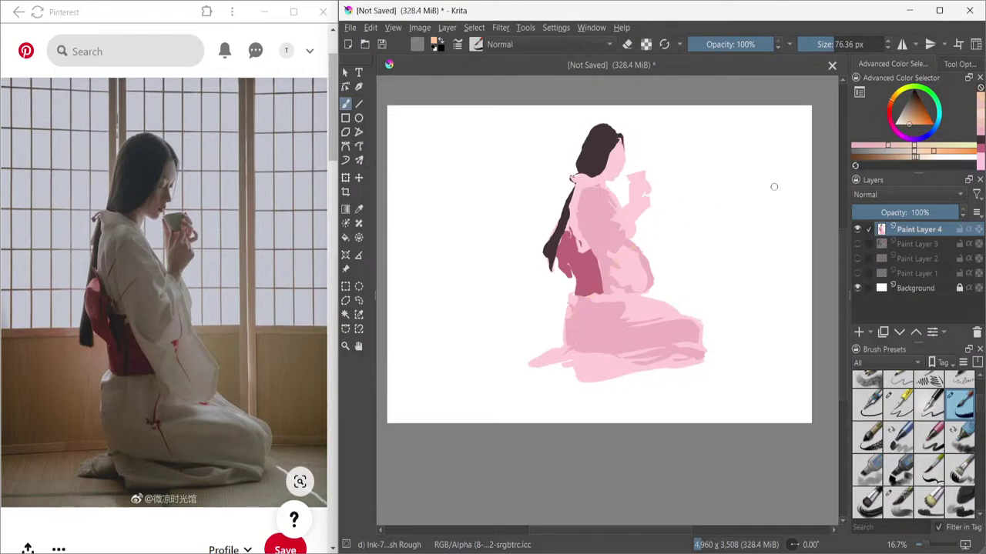
- Mix a pale beige paint colour, try it with a stroke beside the figure and undo the stroke
mouse_move(908, 123)
mouse_down()
mouse_move(889, 101)
mouse_move(902, 113)
mouse_up()
click(890, 103)
click(906, 117)
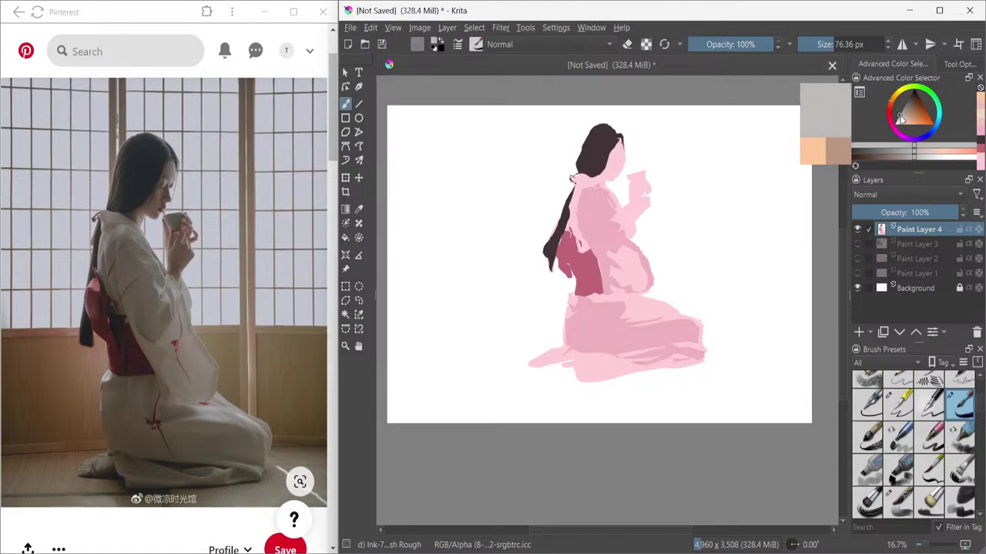
click(930, 155)
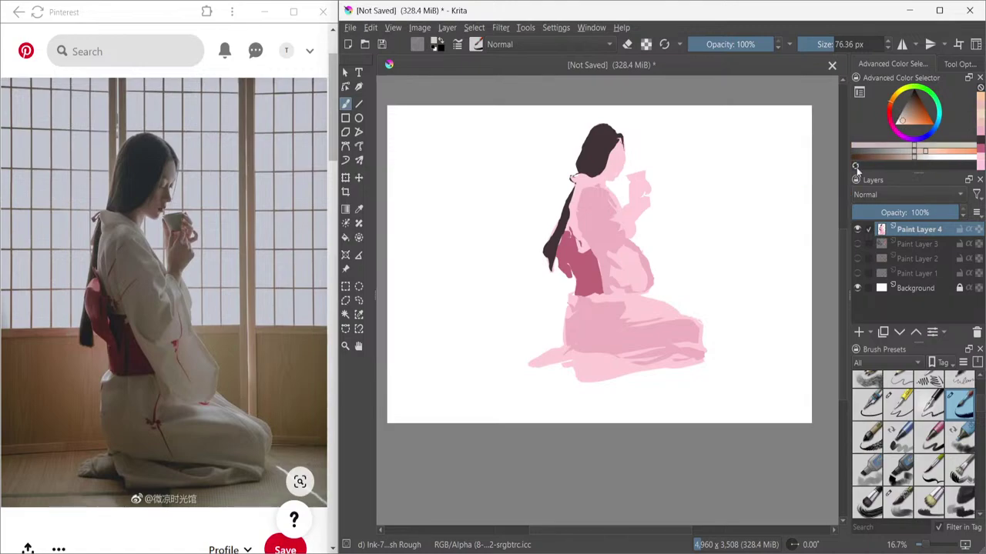
drag(741, 173, 720, 300)
key(ctrl+z)
- Outline the woman's face and raised hands with a freehand selection and fill both areas with the pale beige
click(358, 302)
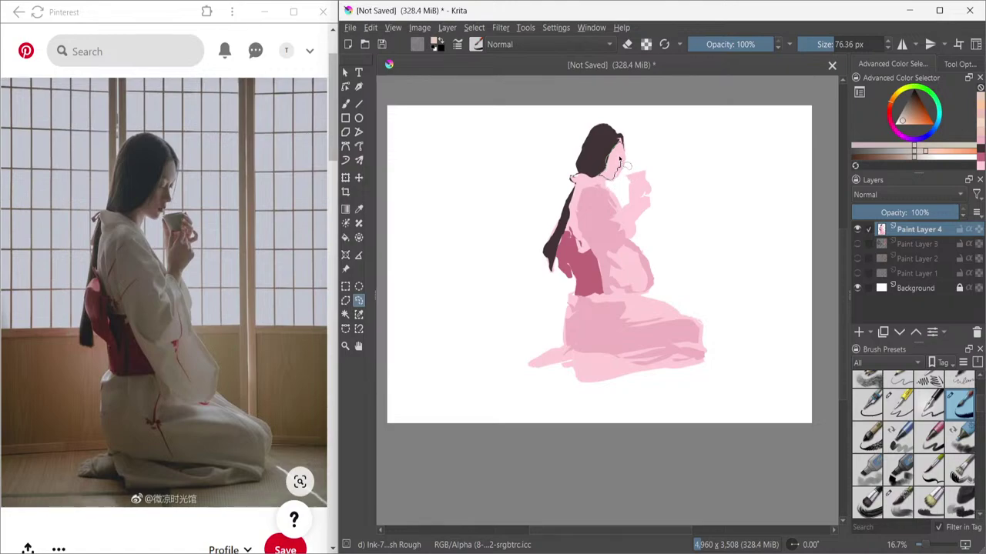
drag(629, 152, 630, 155)
mouse_move(629, 182)
mouse_down()
mouse_move(624, 207)
mouse_move(646, 225)
mouse_up()
key(f)
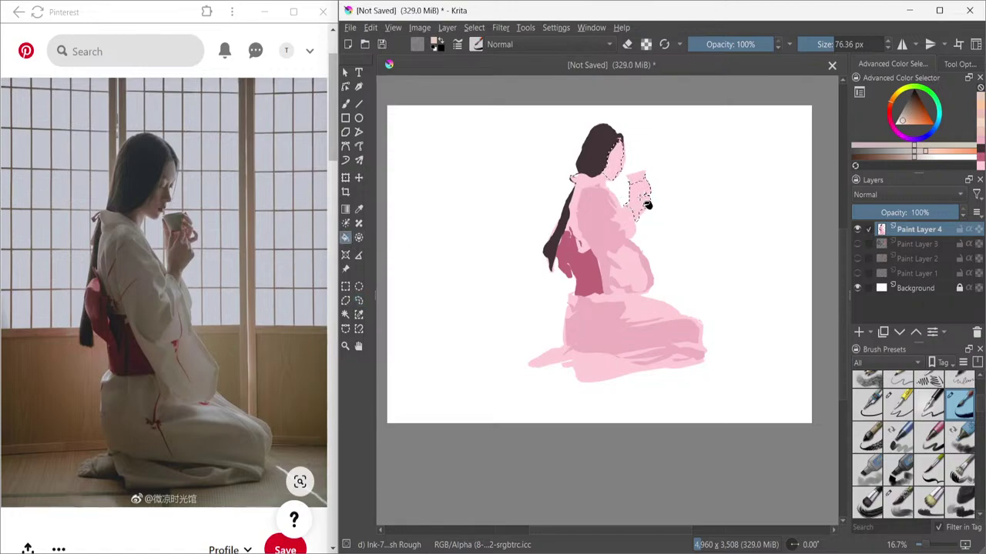
click(613, 163)
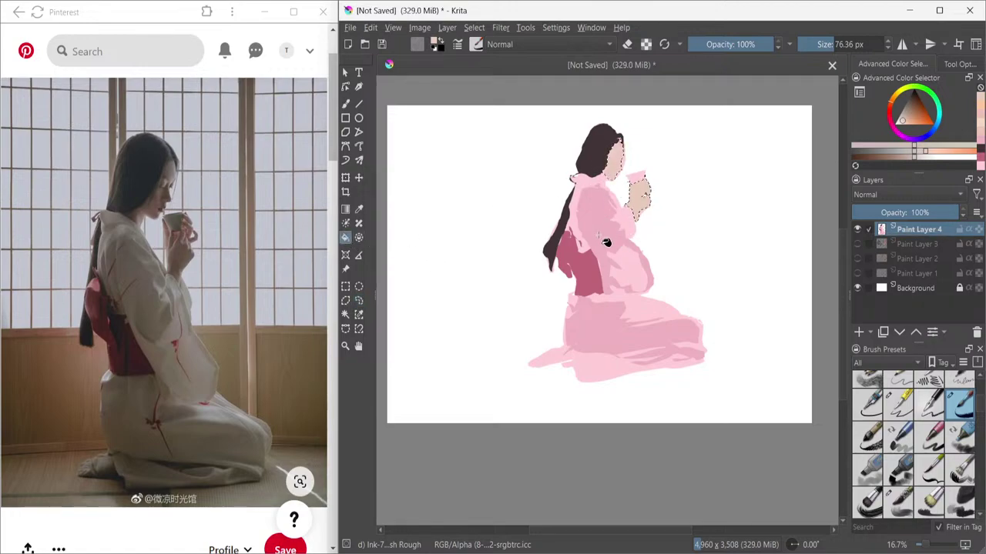
- Recolour the selected face and hands with light orange and peach tones, lowering the fill opacity to 64%
click(952, 151)
click(938, 153)
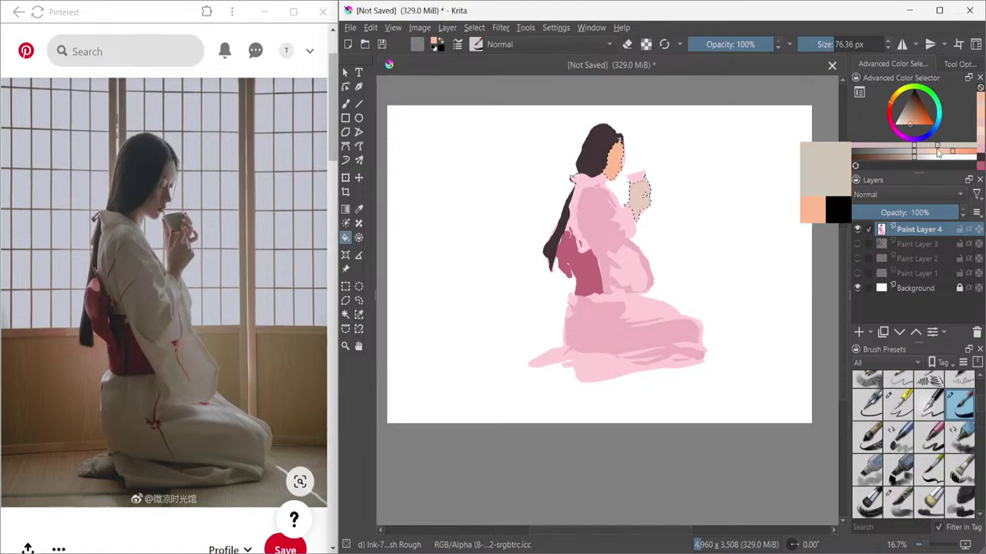
click(938, 153)
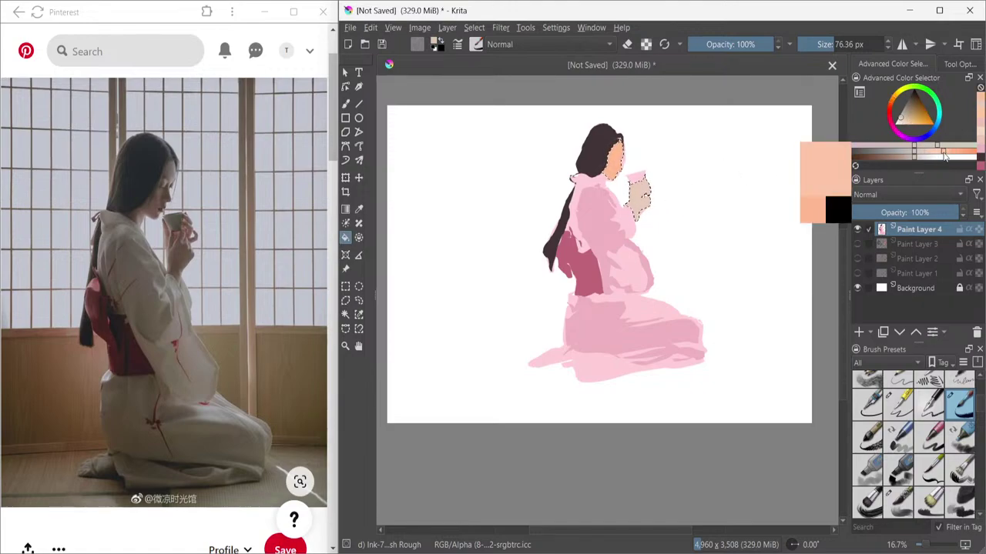
click(743, 45)
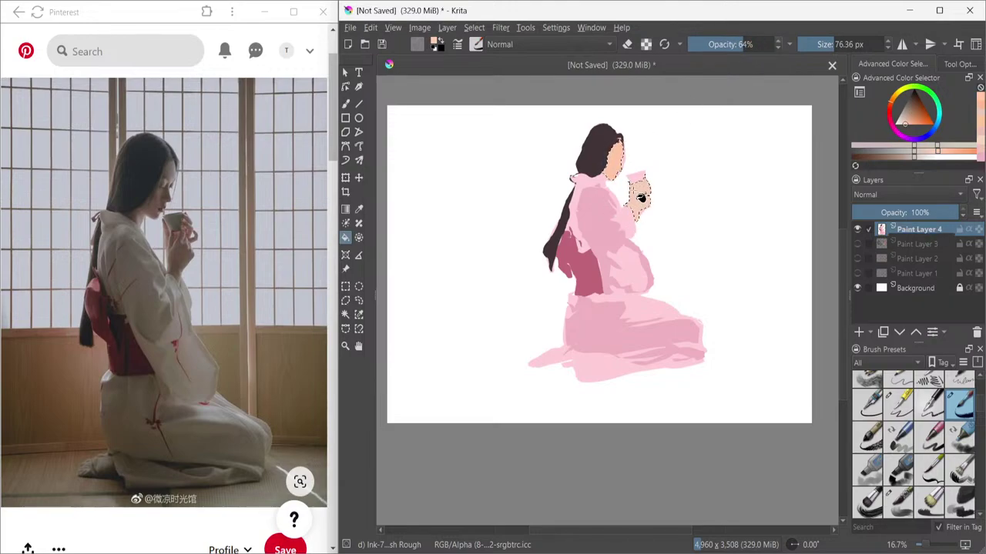
ctrl+click(622, 151)
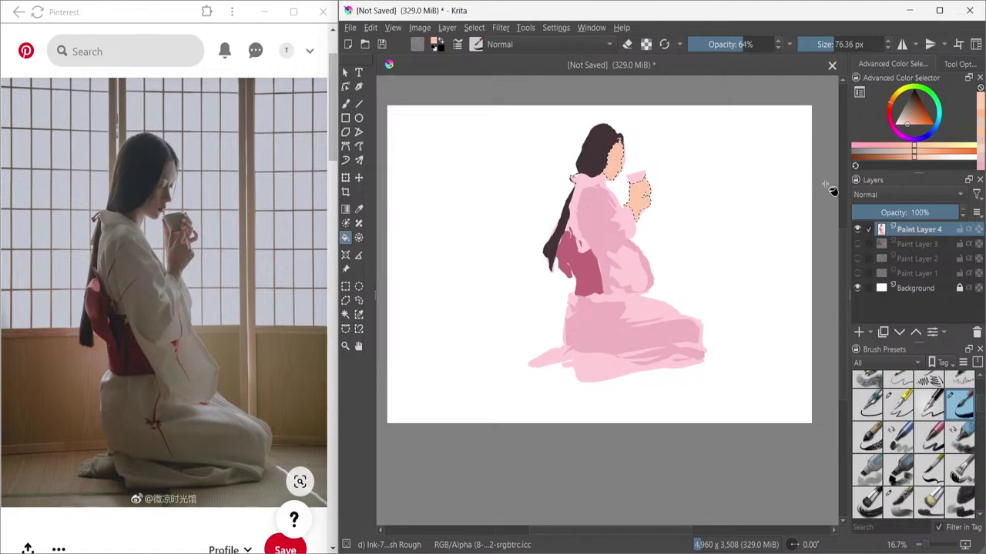
- Tint the selected skin areas pinker with salmon and pale pink fills, reducing the opacity to 27%, and clear the selection
click(892, 146)
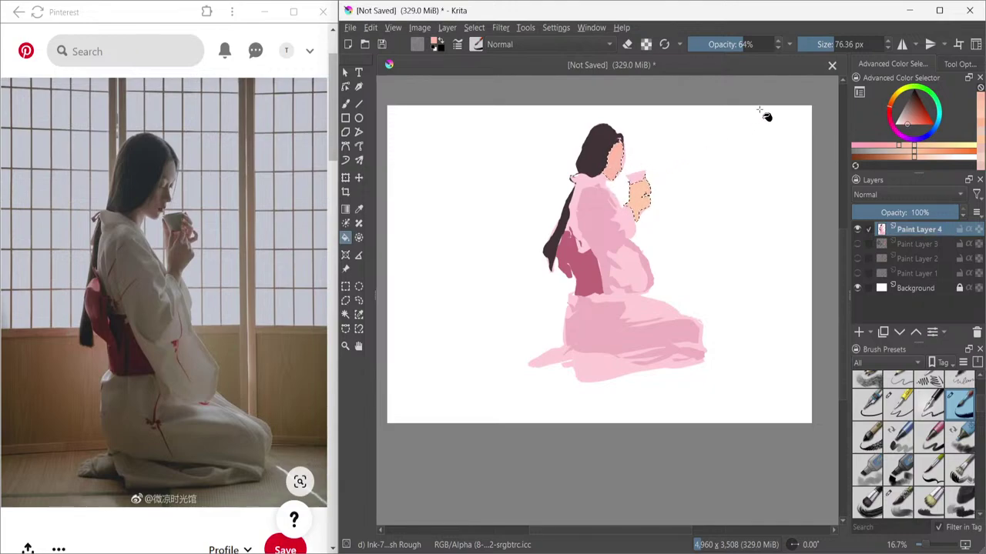
click(713, 44)
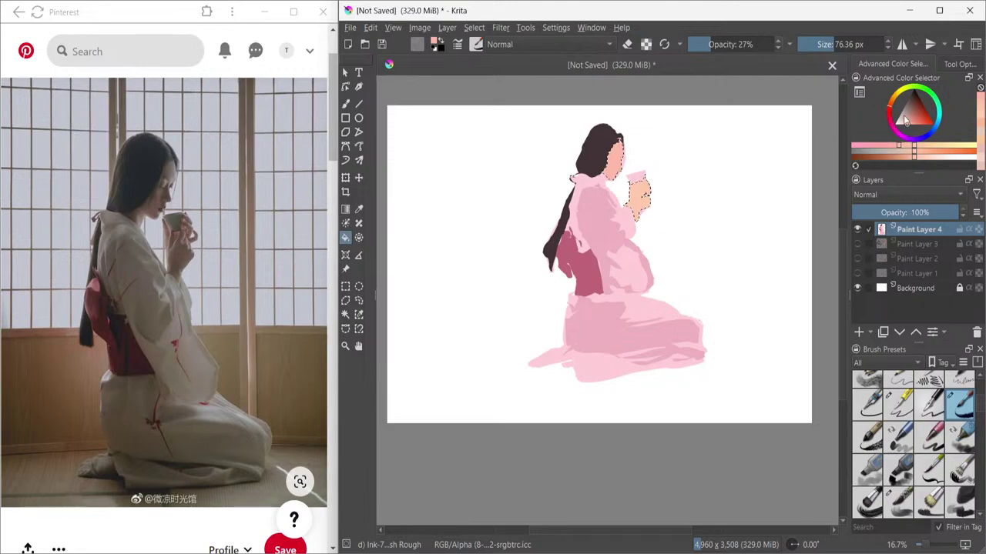
drag(906, 127, 904, 124)
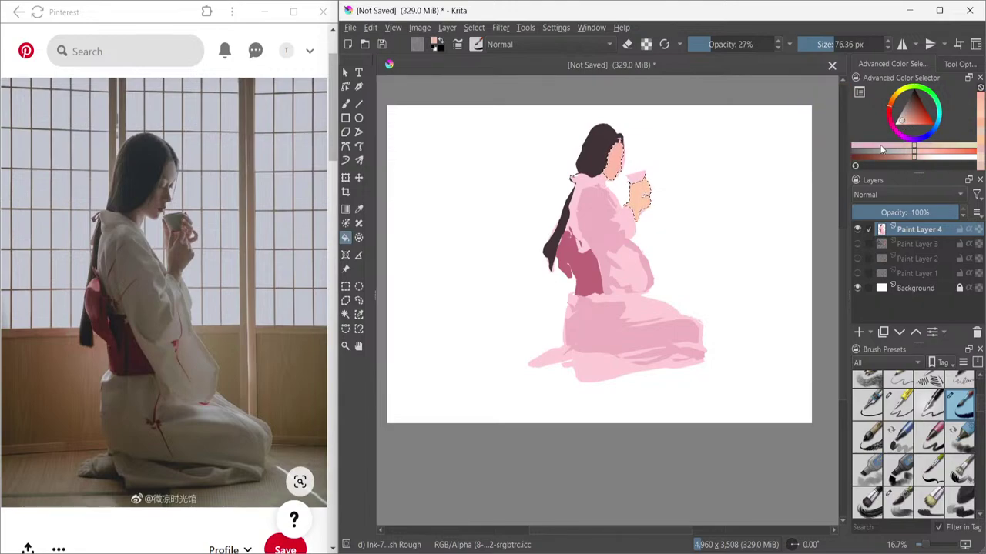
click(884, 144)
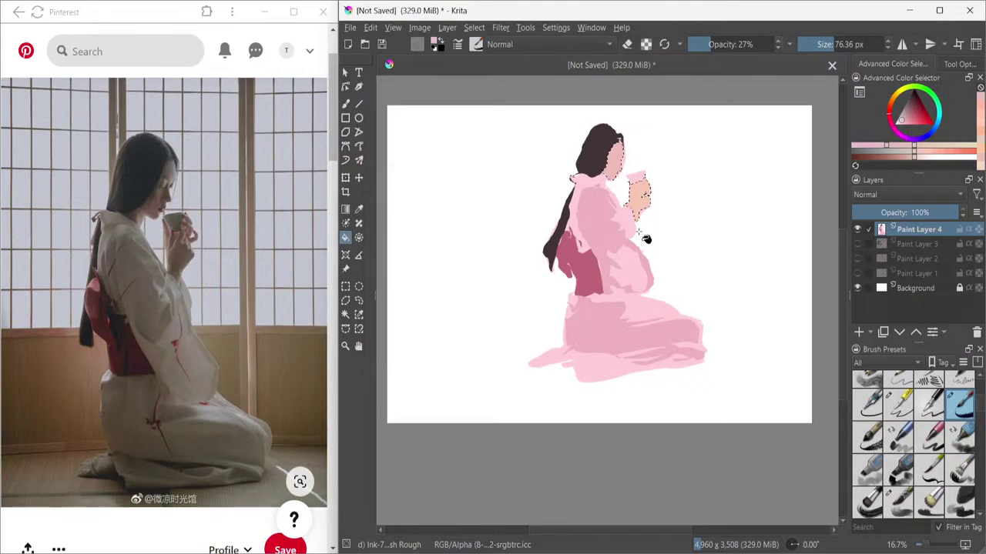
drag(622, 153, 632, 163)
- Select the leftover pink strip along the front of the face, fill it with the dark hair colour at 100% opacity and deselect
scroll(639, 158, up, 3)
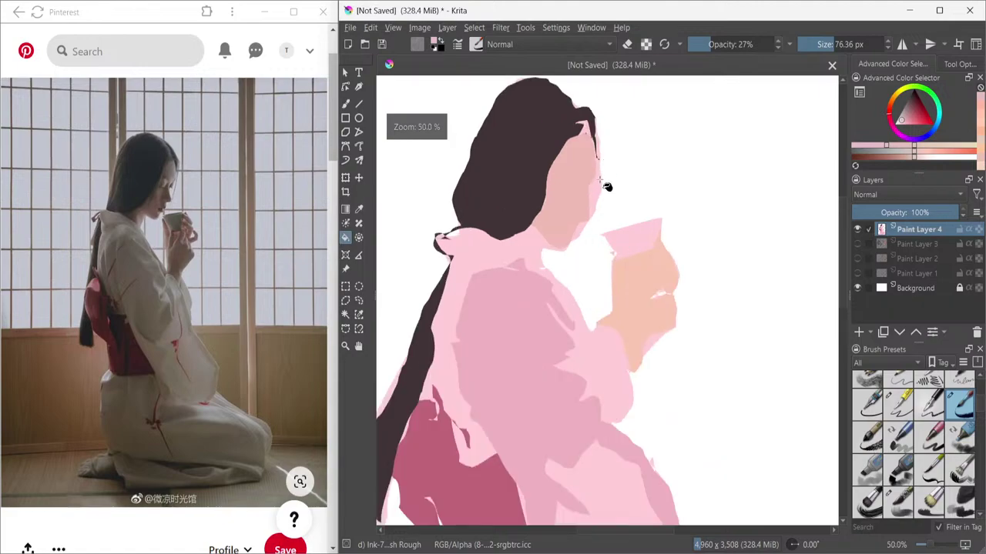
click(345, 314)
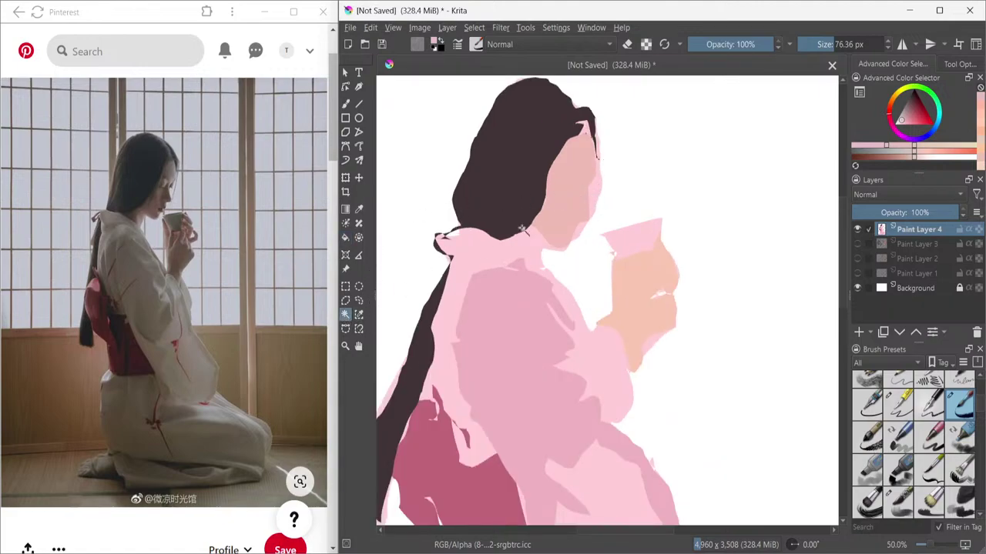
click(596, 194)
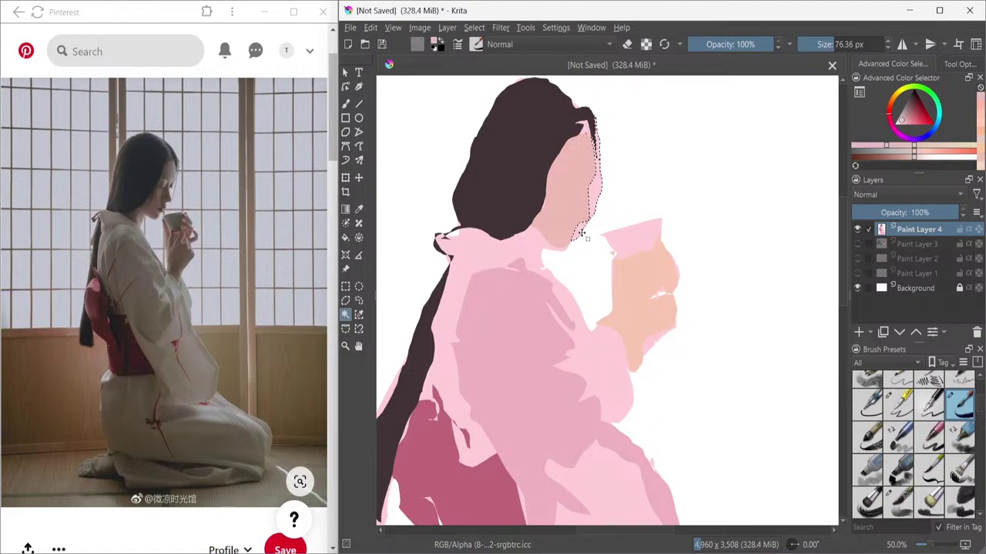
click(346, 238)
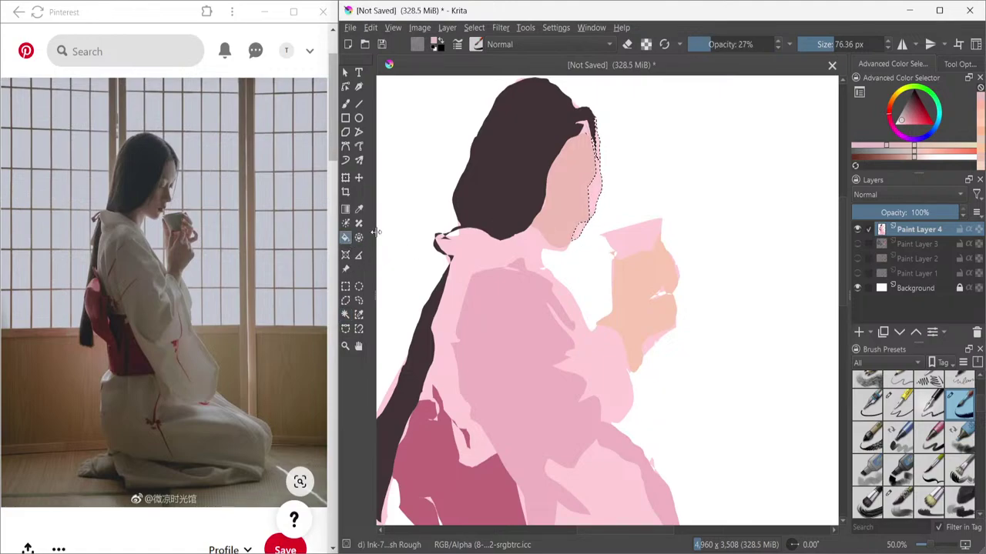
ctrl+click(523, 158)
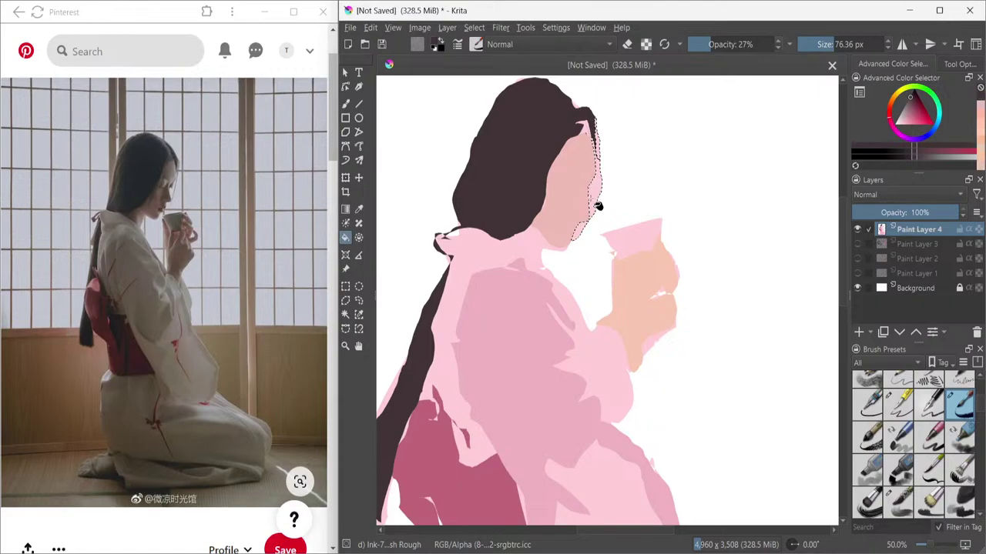
scroll(746, 45, up, 3)
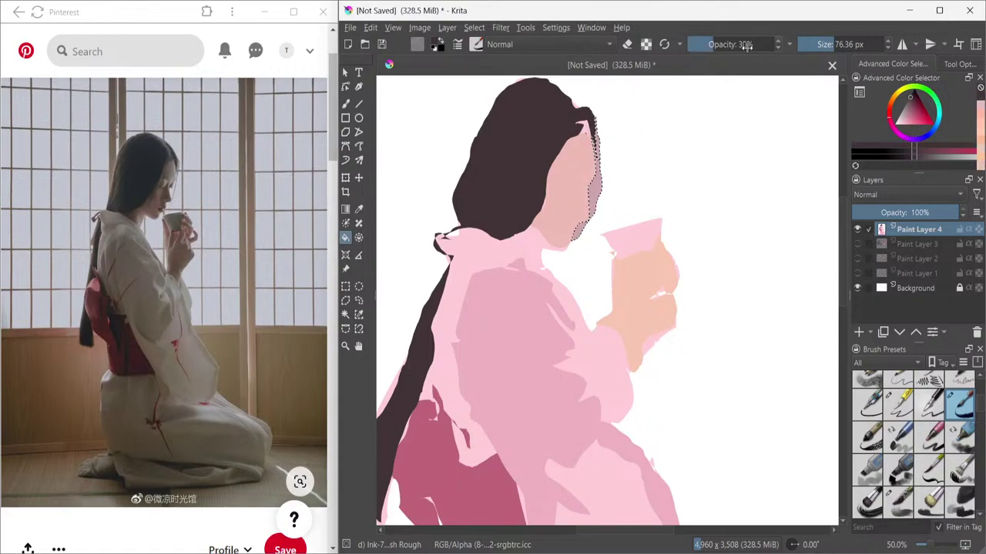
drag(746, 46, 774, 45)
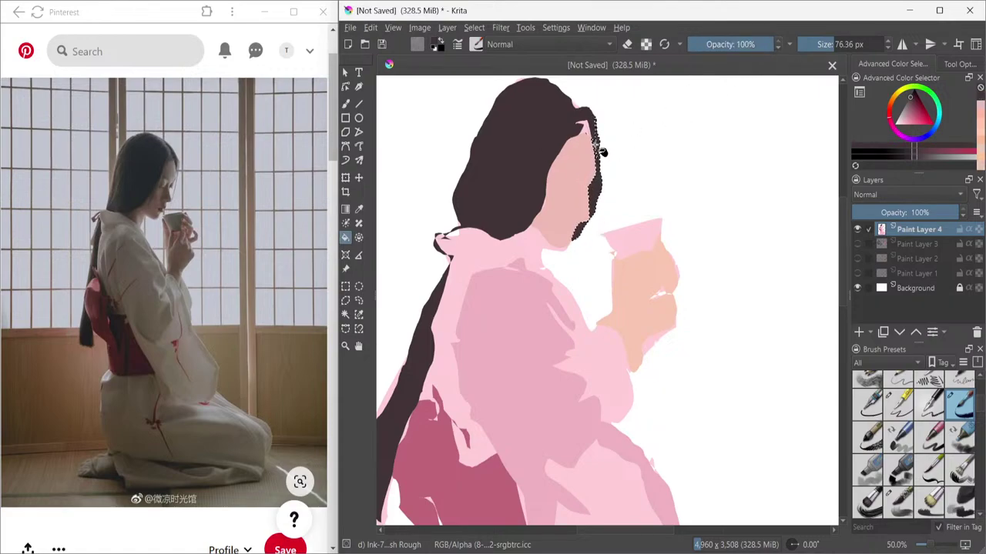
key(shift+BackSpace)
key(ctrl+shift+a)
- Select the small pink gap at the hairline above the forehead and fill it with the dark hair colour
click(345, 315)
click(583, 128)
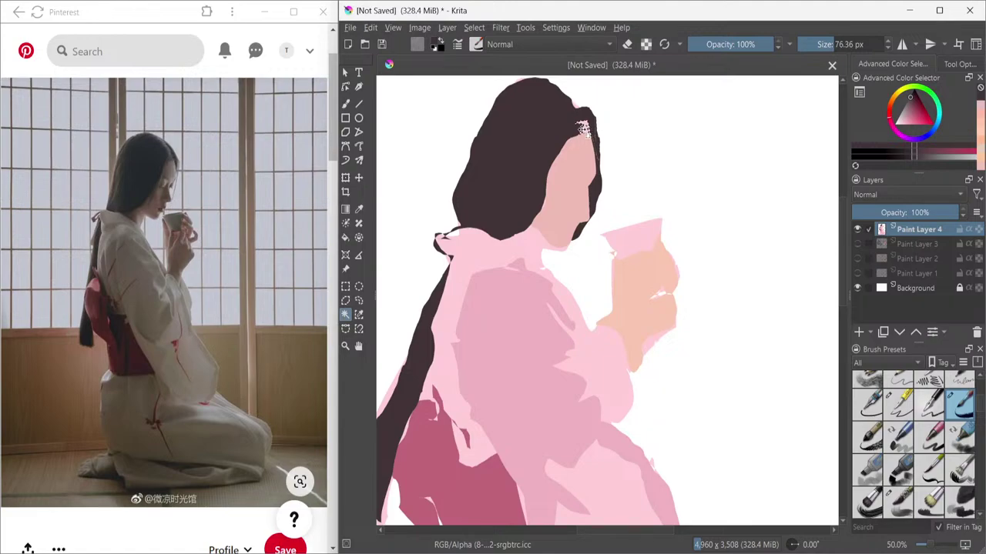
click(345, 237)
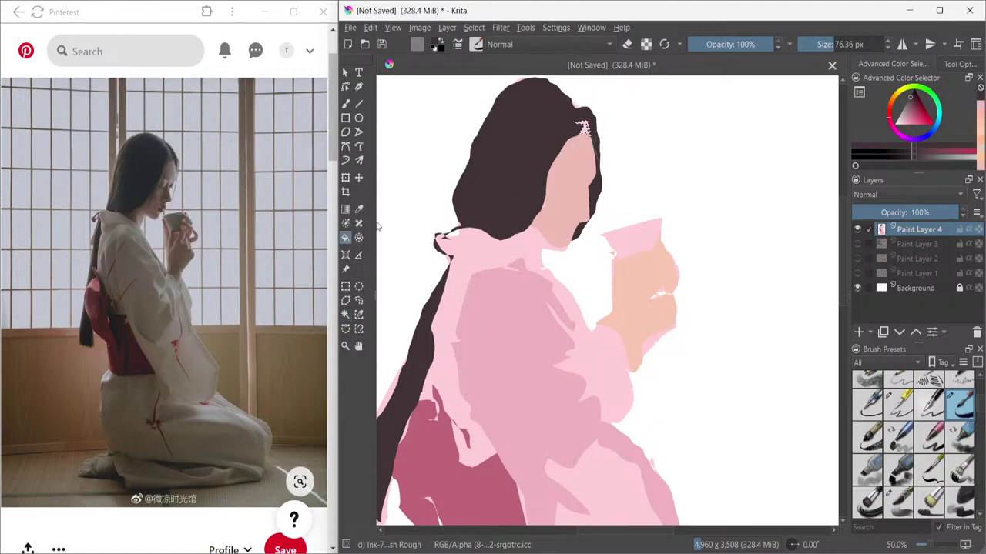
click(586, 131)
scroll(539, 176, down, 3)
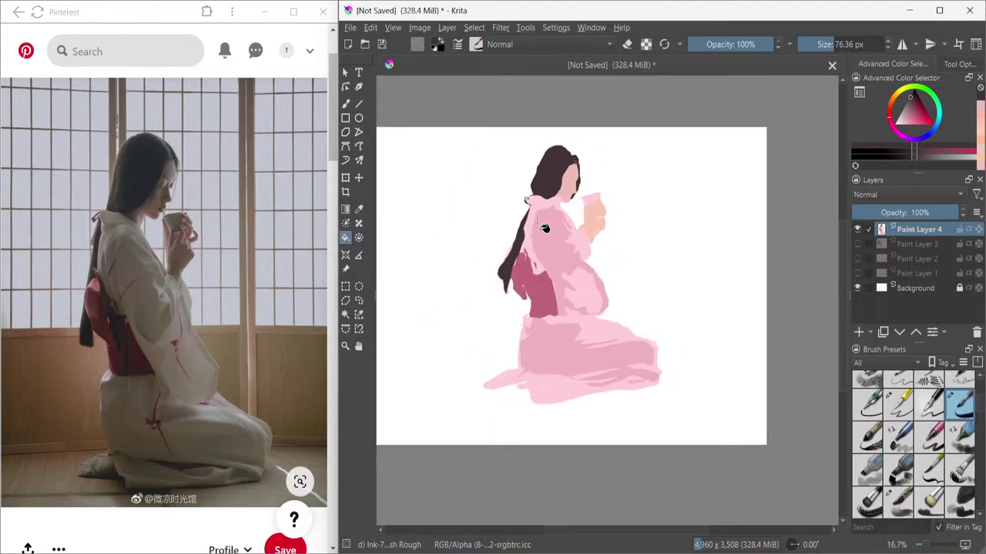
- Outline the foot behind the skirt with a freehand selection, fill it with a dark dusty pink and deselect
click(359, 301)
mouse_move(490, 389)
mouse_down()
mouse_move(533, 383)
mouse_move(486, 382)
mouse_move(504, 388)
mouse_up()
click(345, 237)
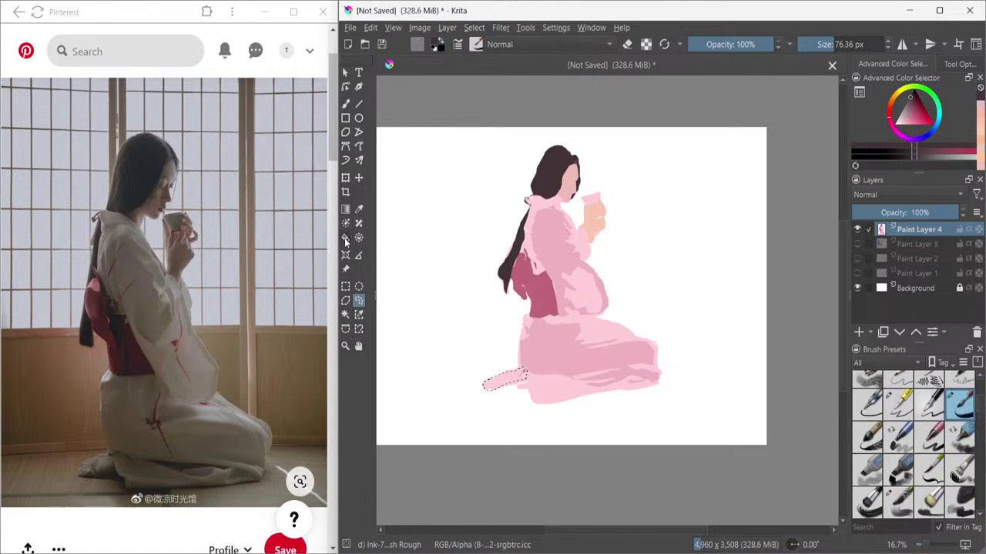
ctrl+click(593, 323)
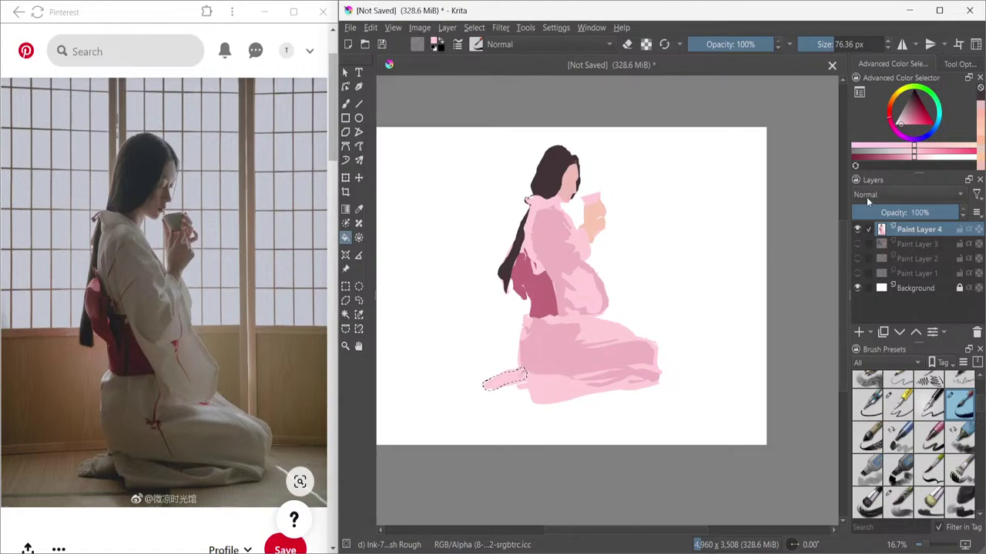
mouse_move(902, 155)
mouse_down()
mouse_move(896, 146)
mouse_move(917, 158)
mouse_up()
click(509, 385)
click(885, 157)
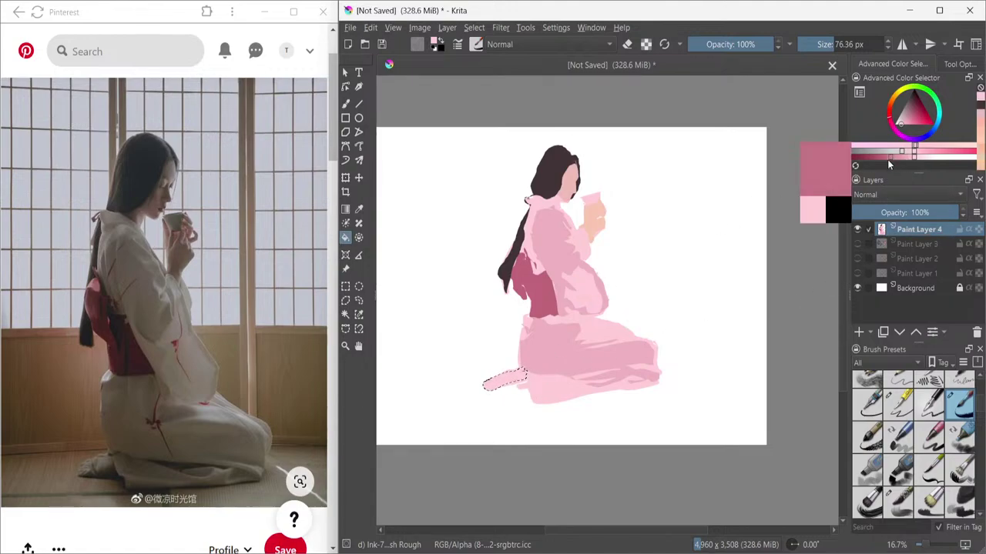
click(503, 385)
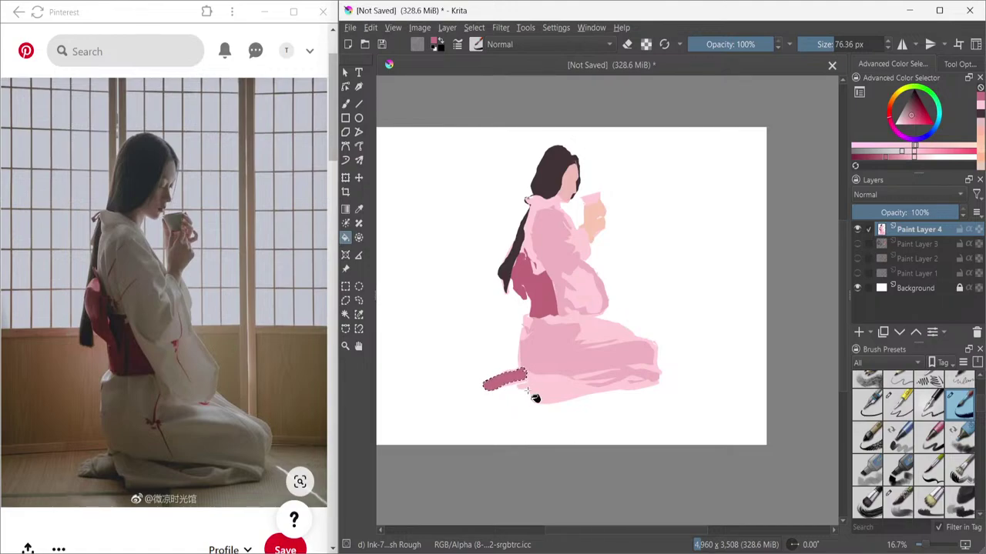
key(ctrl+shift+a)
- Select the outer part of the foot, fill it with the kimono's light pink and clear the selection
click(358, 300)
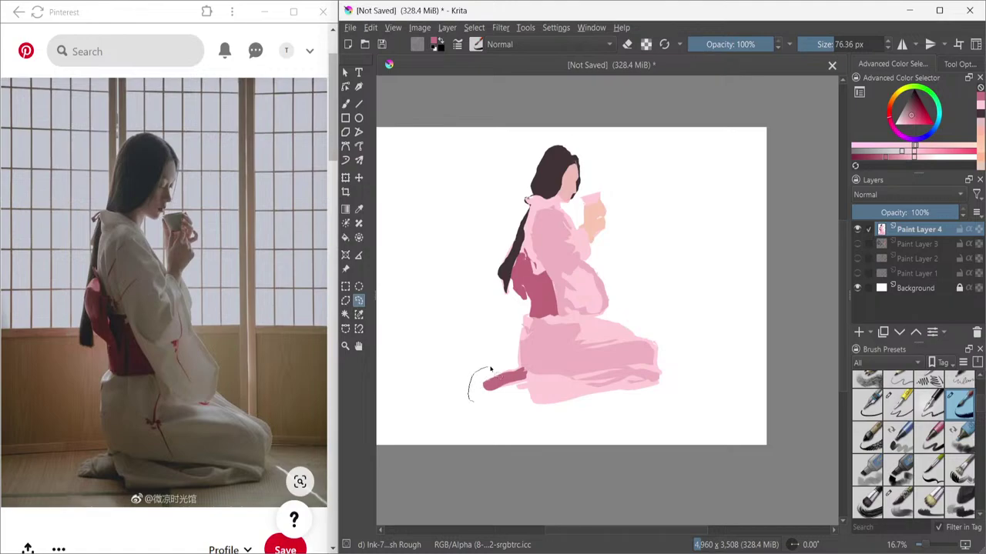
drag(512, 378, 508, 375)
click(345, 237)
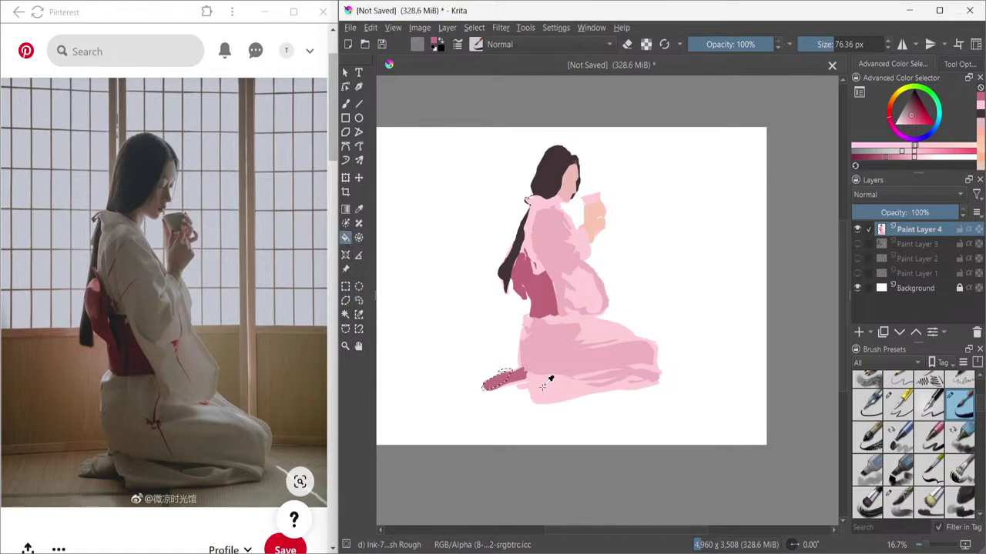
click(497, 389)
key(ctrl+shift+a)
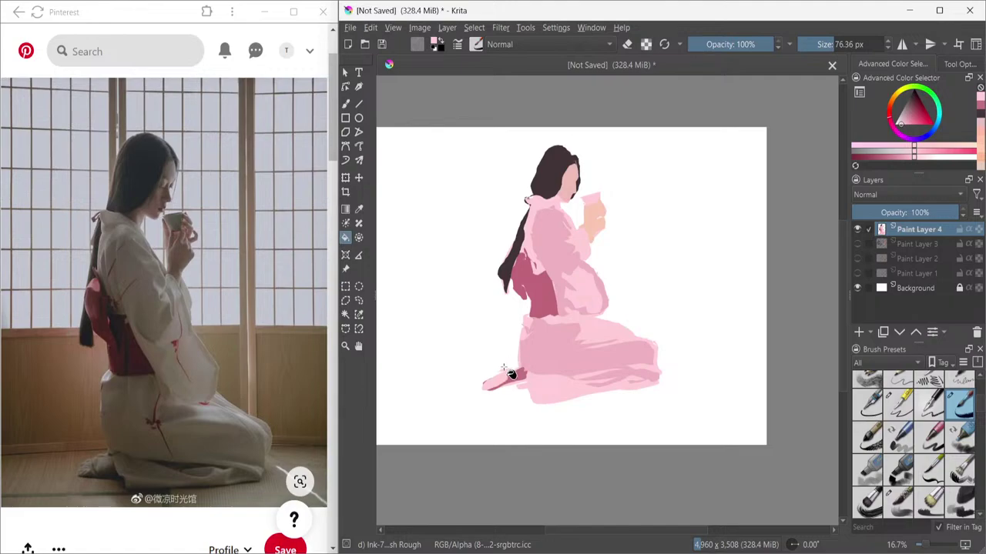
- Pick a more saturated pink for the brush, try it with a stroke beside the figure and undo the stroke
key(e)
key(b)
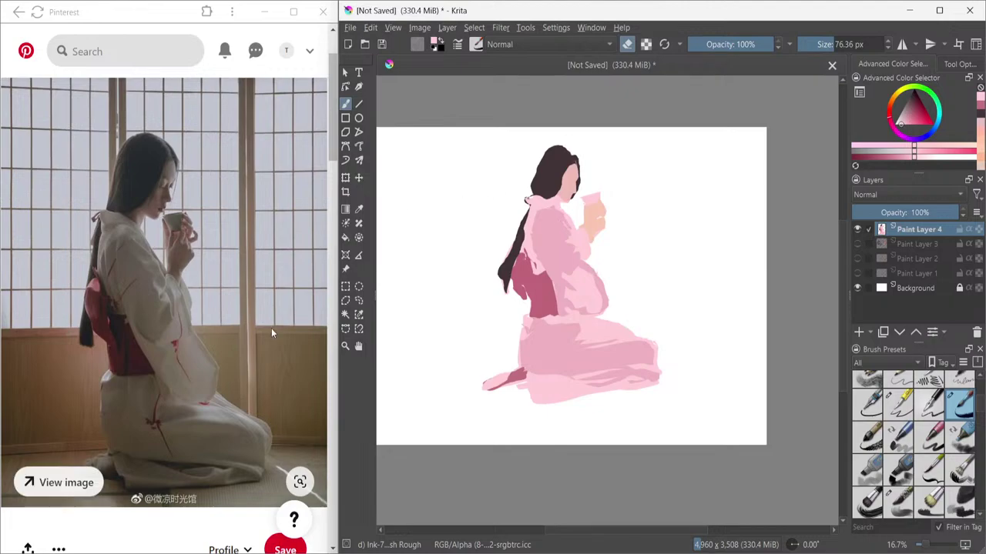
drag(876, 156, 947, 152)
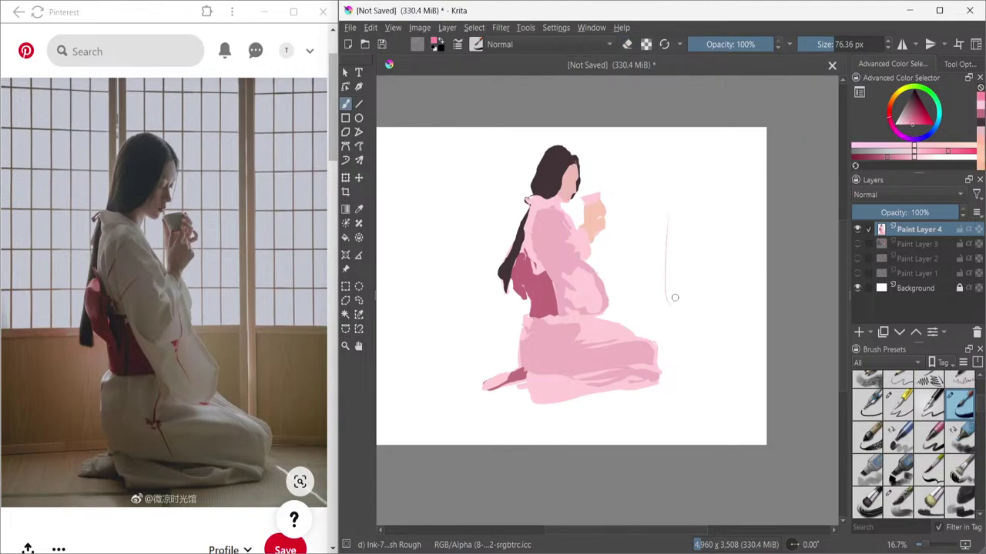
mouse_move(671, 232)
mouse_down()
mouse_move(685, 202)
mouse_move(685, 305)
mouse_up()
key(ctrl+z)
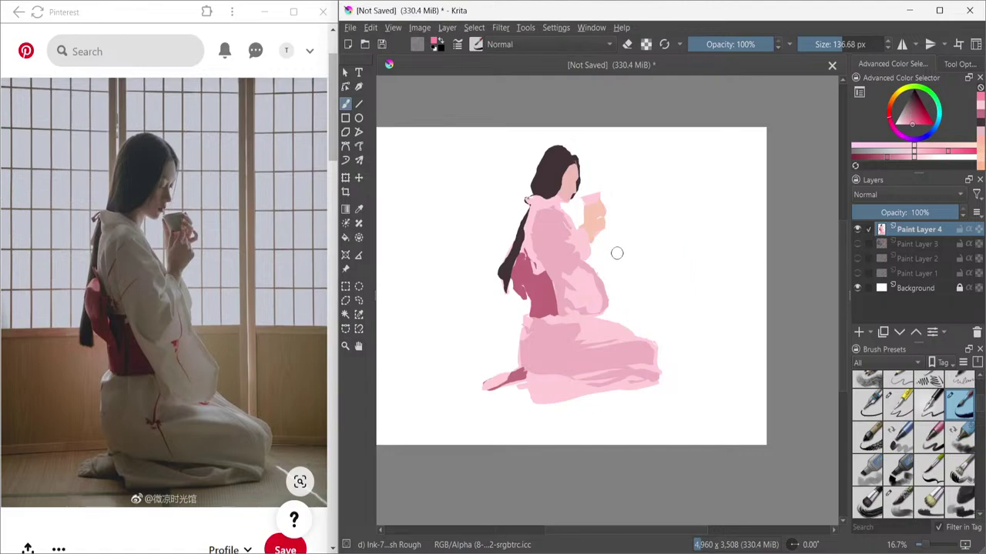
- Try the Ink-4 Pen Rough preset at 7 px with test strokes, undo them and switch to Ink-3 Gpen at 43.32 px
click(932, 402)
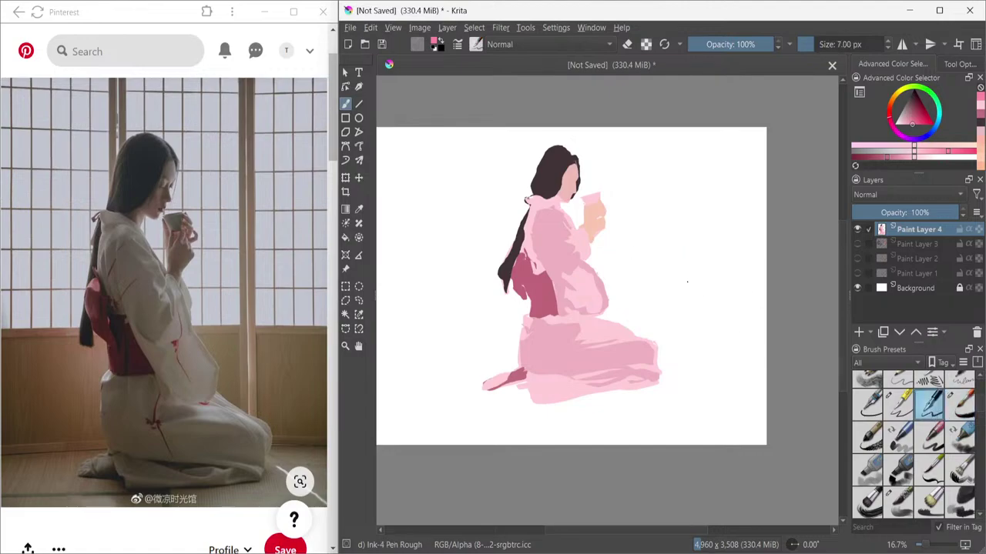
drag(694, 265, 682, 228)
drag(688, 185, 689, 331)
key(ctrl+z)
click(893, 399)
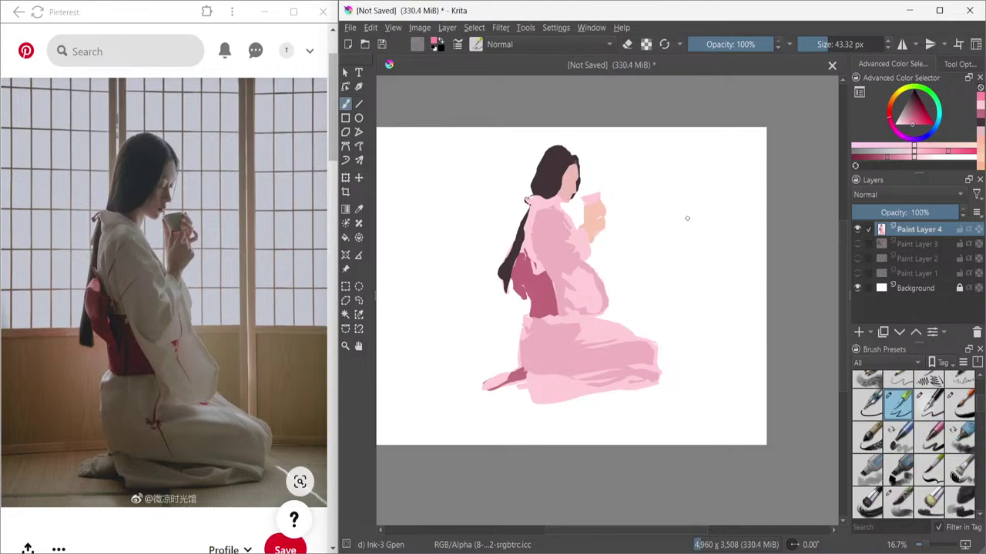
drag(686, 215, 690, 326)
key(ctrl+z)
drag(689, 251, 690, 308)
key(ctrl+z)
drag(695, 232, 696, 328)
key(ctrl+z)
mouse_move(678, 262)
mouse_down()
mouse_move(689, 185)
mouse_move(693, 319)
mouse_up()
key(ctrl+z)
- Switch to the Ink pen (mypaint) preset at 36.46 px, trying it with strokes on the sleeve and beside the figure and undoing them
scroll(916, 431, down, 3)
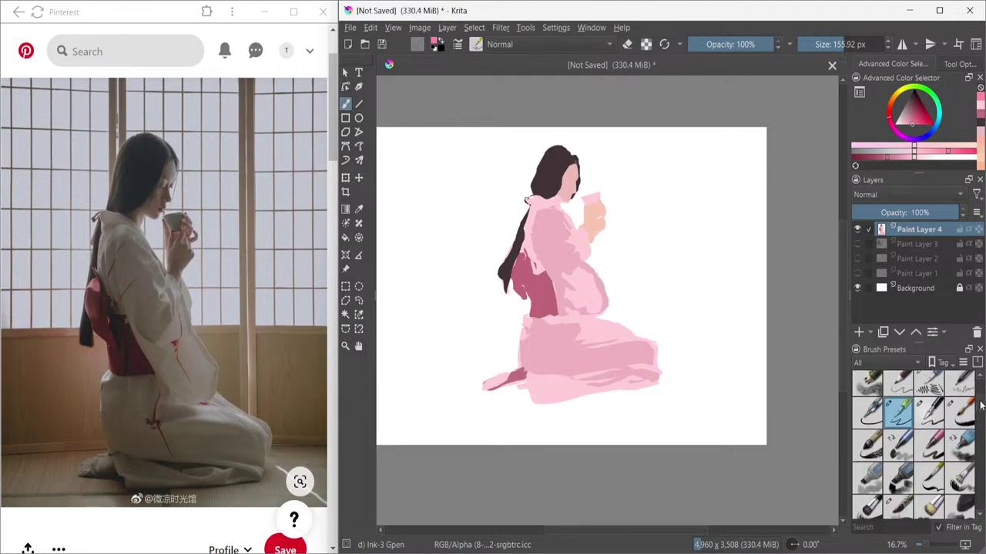
click(928, 430)
drag(683, 203, 683, 308)
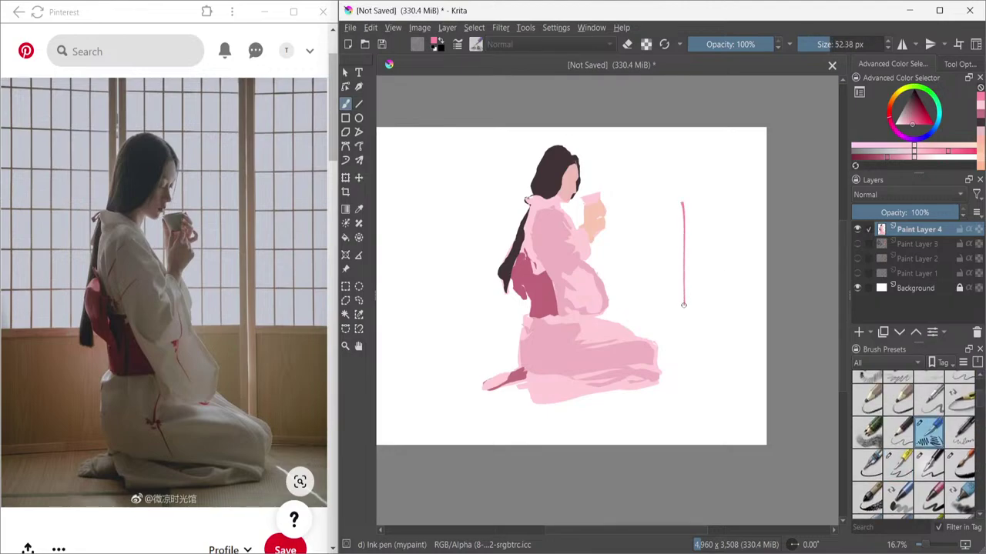
key(ctrl+z)
drag(577, 250, 579, 275)
drag(582, 260, 581, 278)
key(bracketleft)
drag(644, 220, 639, 277)
key(ctrl+z)
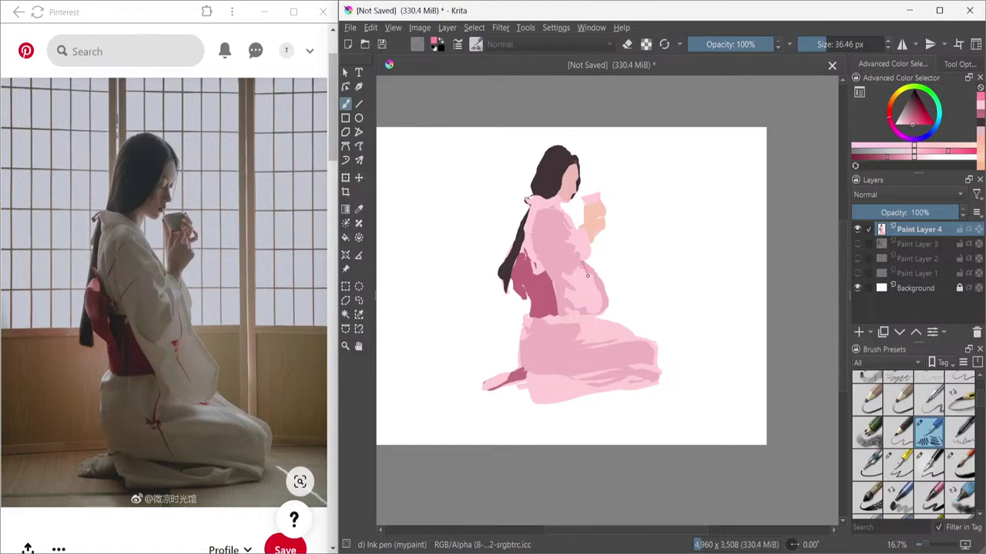
- Paint thin, saturated pink branch-like lines on the kimono's sleeve, shoulder, back and skirt
drag(582, 281, 589, 301)
drag(550, 230, 540, 246)
drag(531, 240, 532, 264)
drag(568, 312, 575, 344)
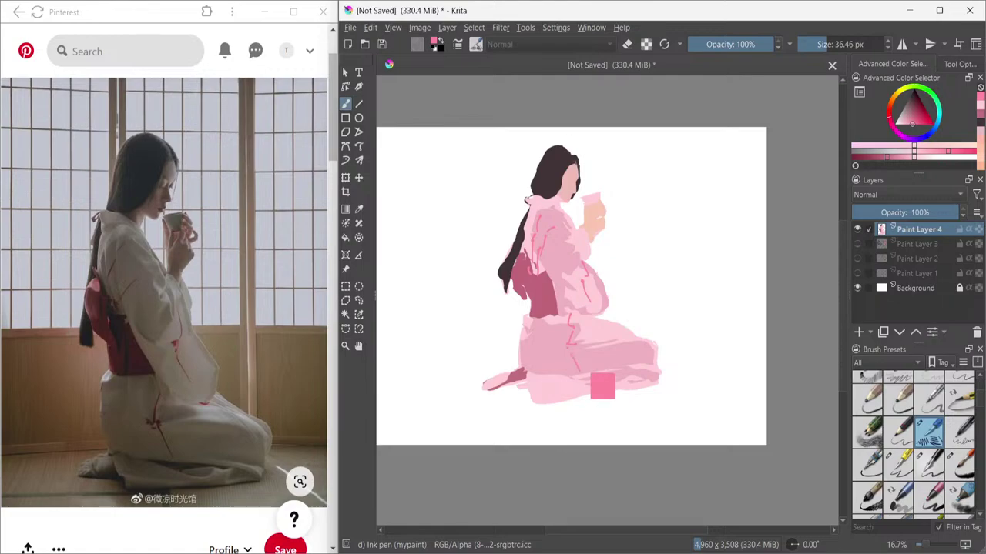
drag(571, 353, 582, 368)
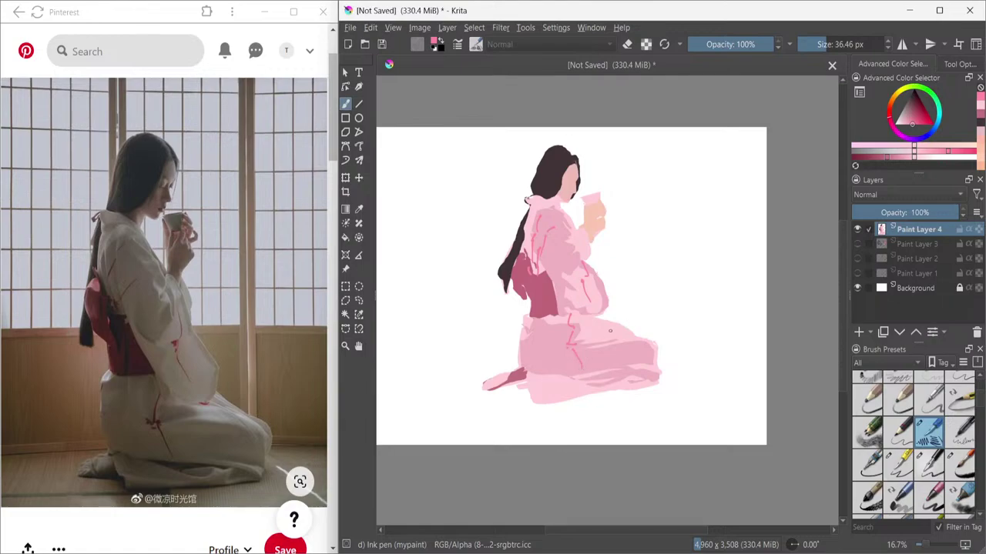
- Trim the sash edge with the kimono's pink and paint dark maroon shadows and fold lines on the sash and bow
ctrl+click(568, 341)
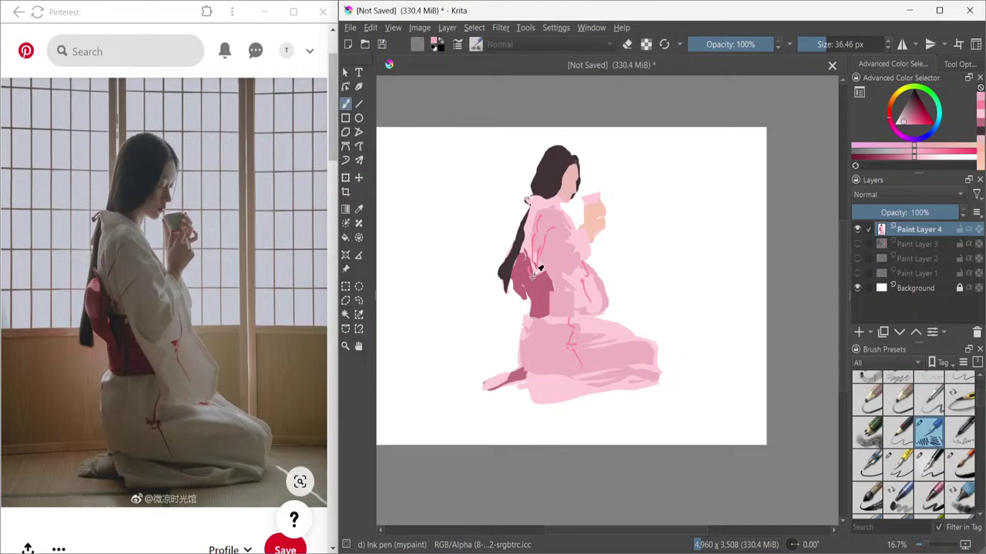
ctrl+click(566, 320)
click(896, 158)
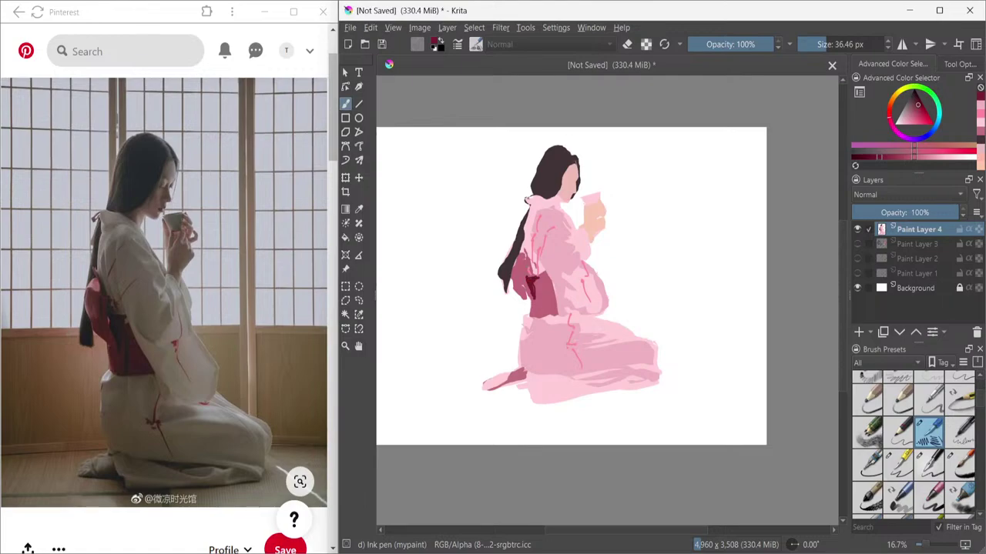
drag(525, 261, 525, 284)
ctrl+click(575, 271)
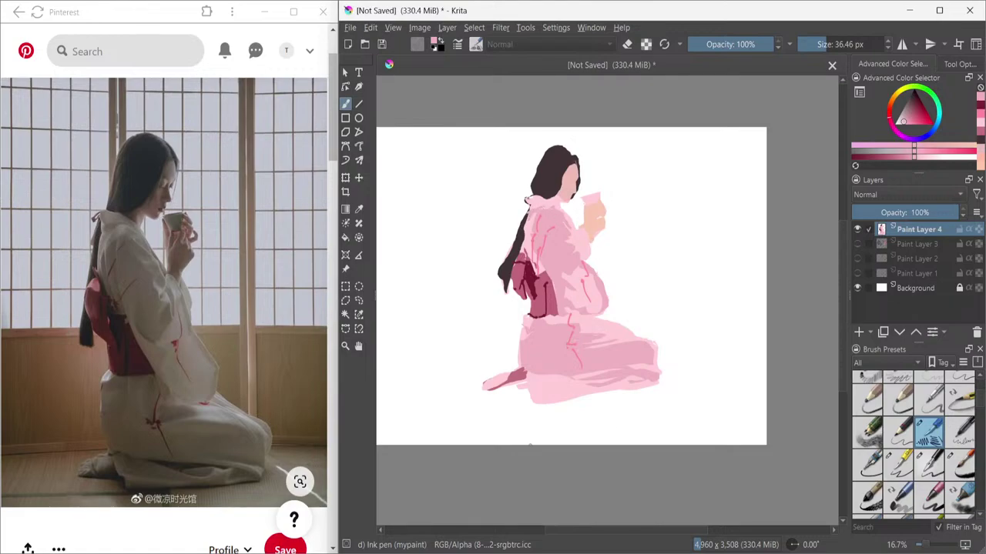
- Scale the finished kneeling figure down to just over half size and move it to the canvas's upper-left corner
click(345, 178)
drag(660, 151, 627, 200)
drag(596, 262, 462, 196)
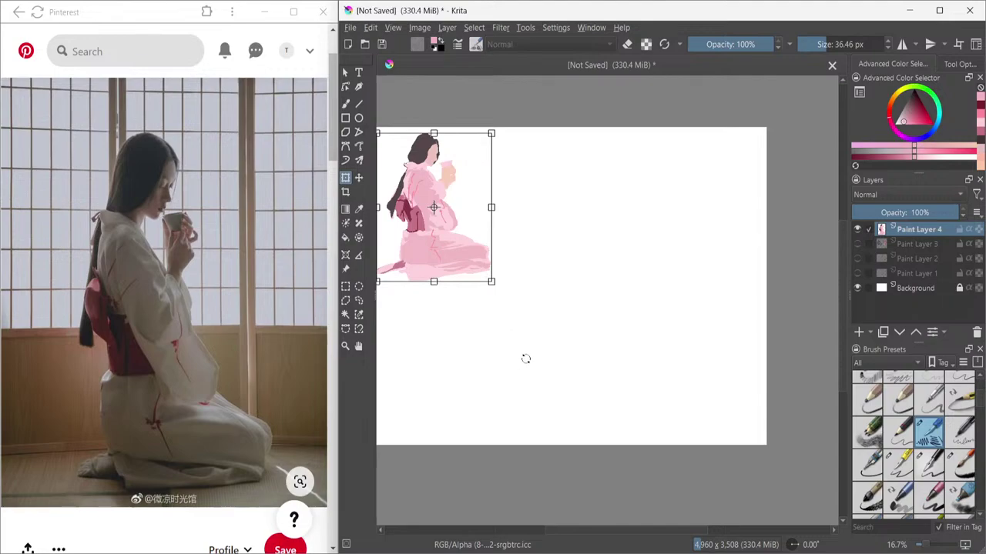
key(b)
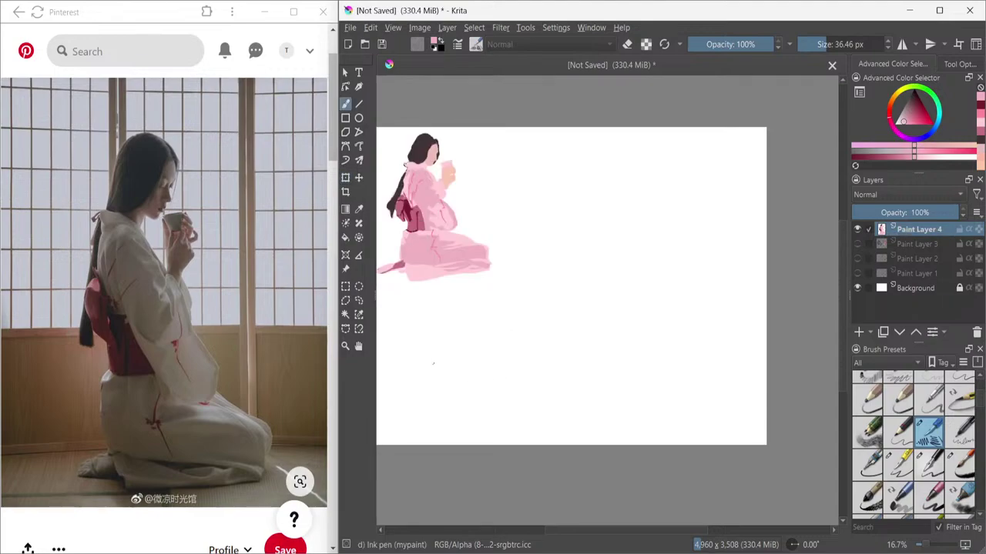
- Switch to Pinterest, browse the related pins and open the photo of the kneeling woman in a white top and black skirt
drag(332, 157, 327, 339)
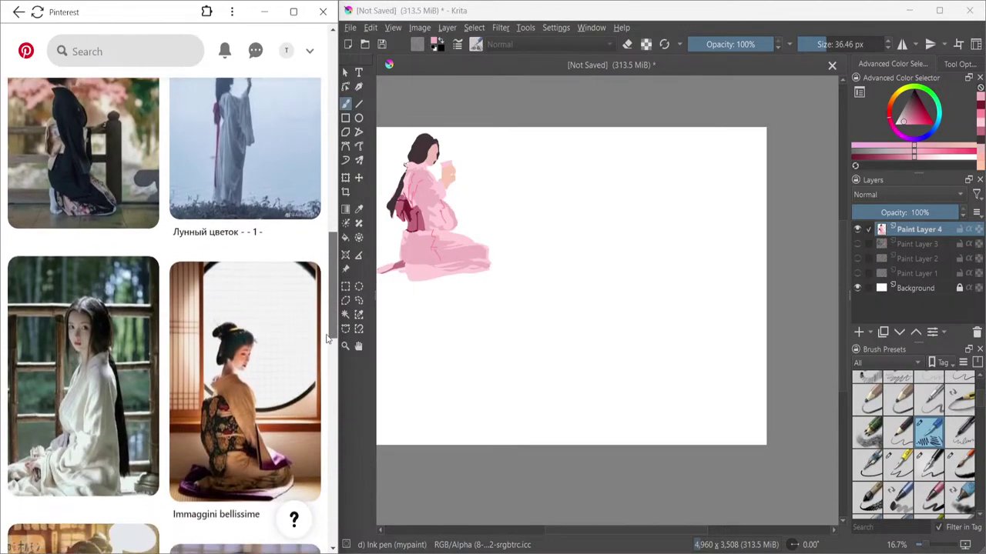
scroll(327, 339, down, 5)
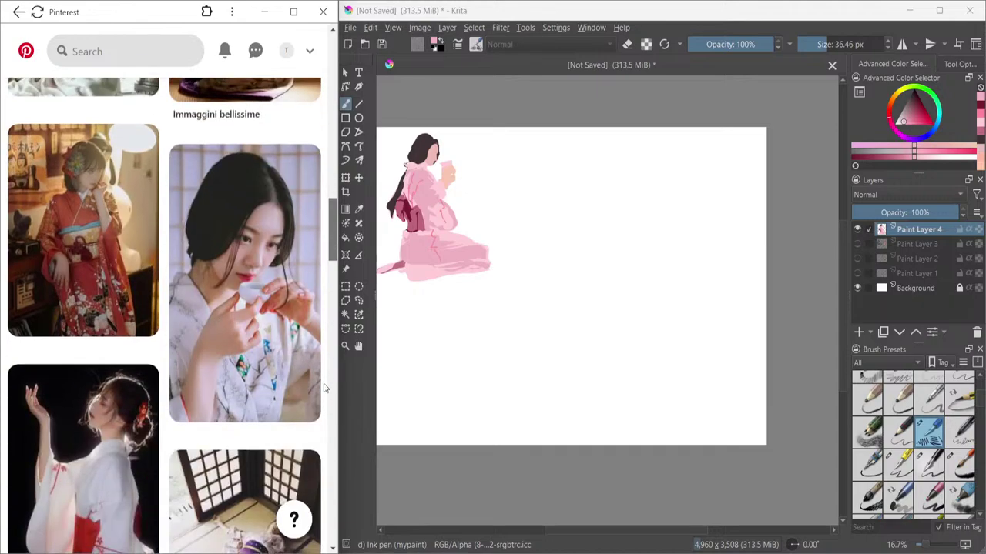
scroll(323, 405, down, 2)
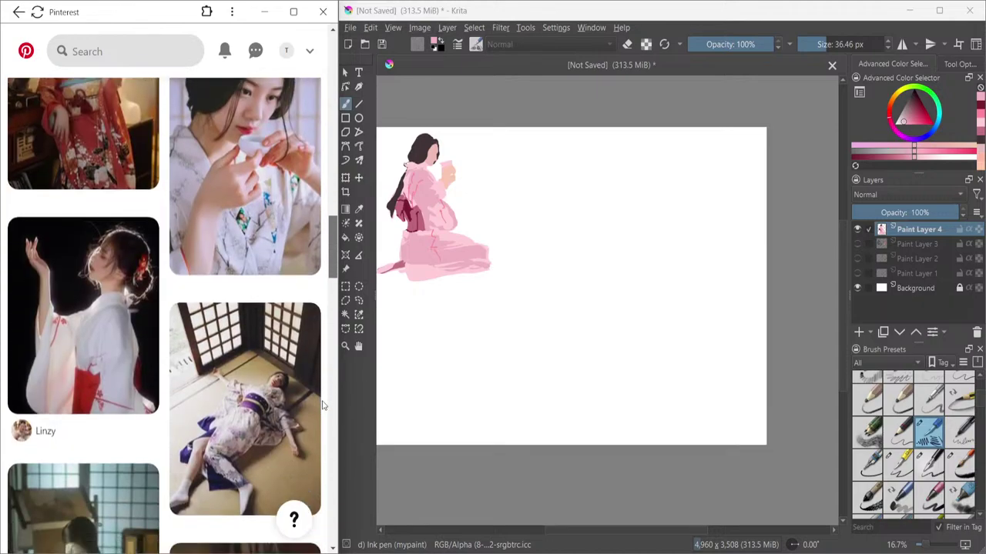
scroll(323, 409, down, 2)
scroll(324, 422, down, 1)
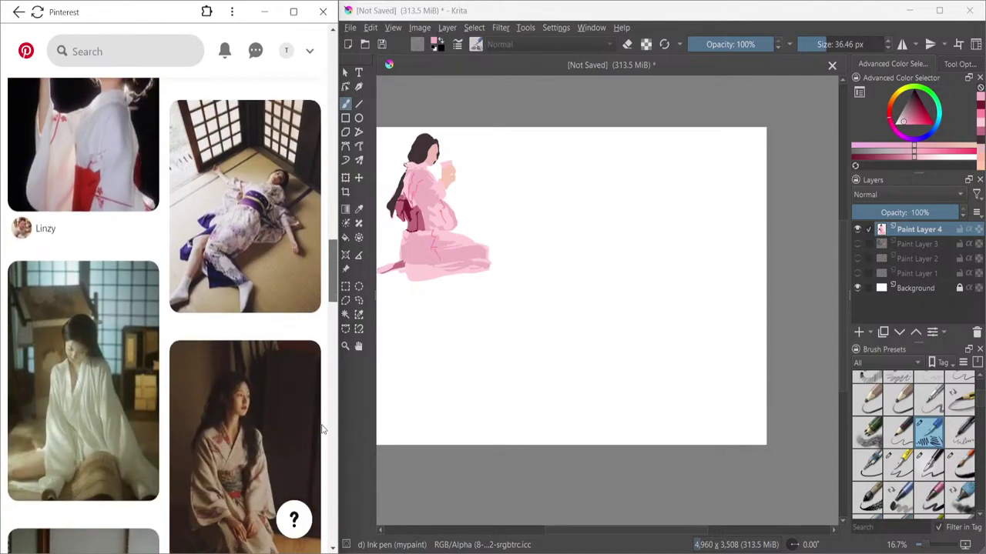
scroll(324, 430, down, 4)
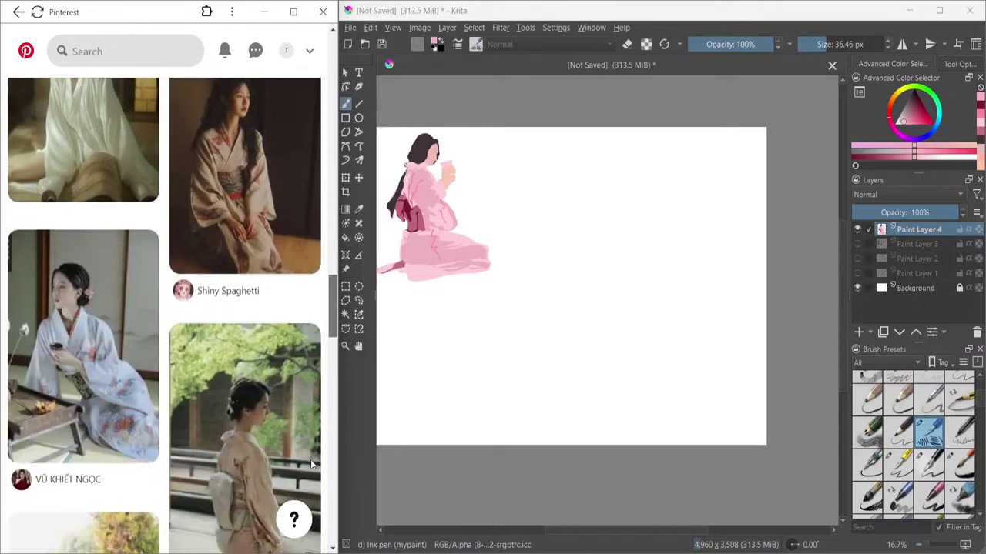
scroll(308, 470, down, 2)
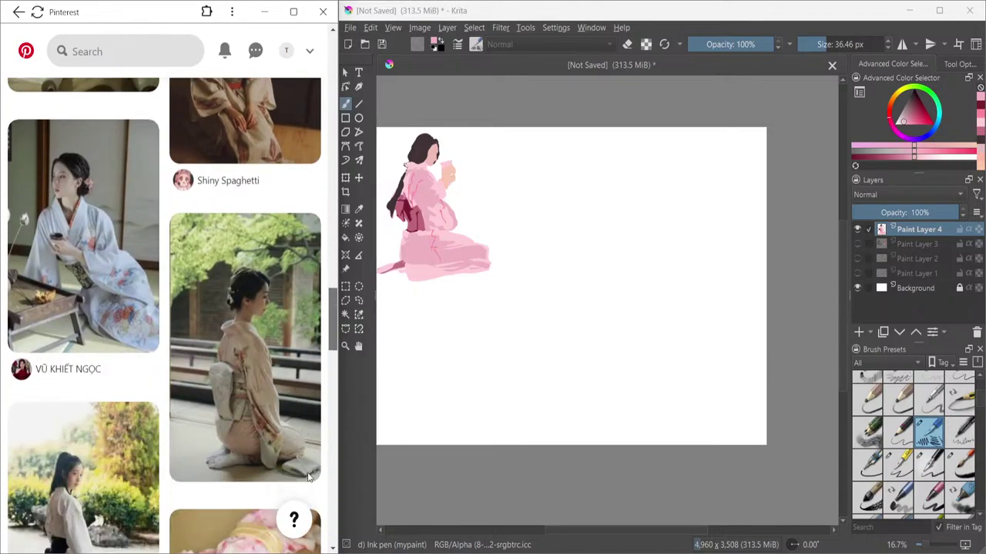
scroll(307, 479, down, 3)
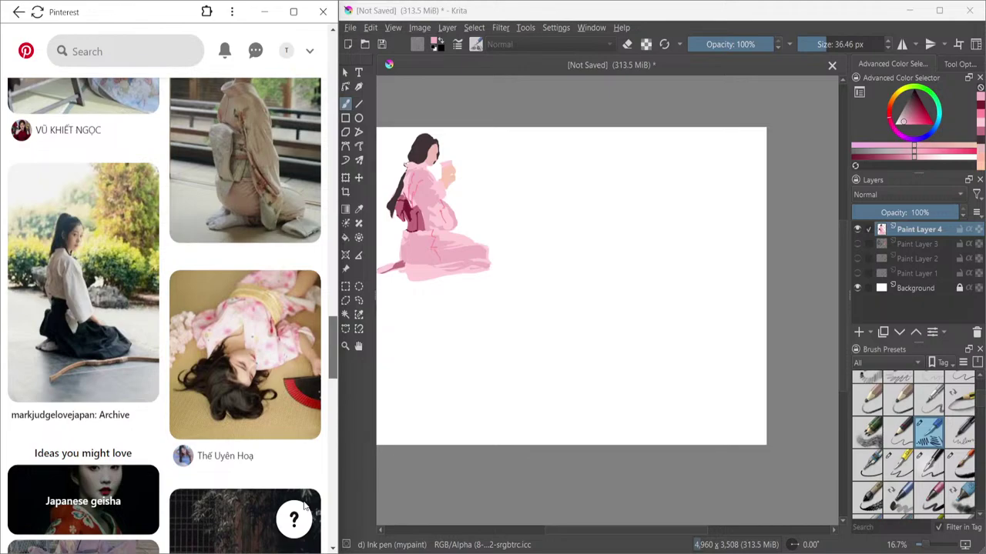
scroll(304, 505, down, 3)
scroll(303, 505, up, 4)
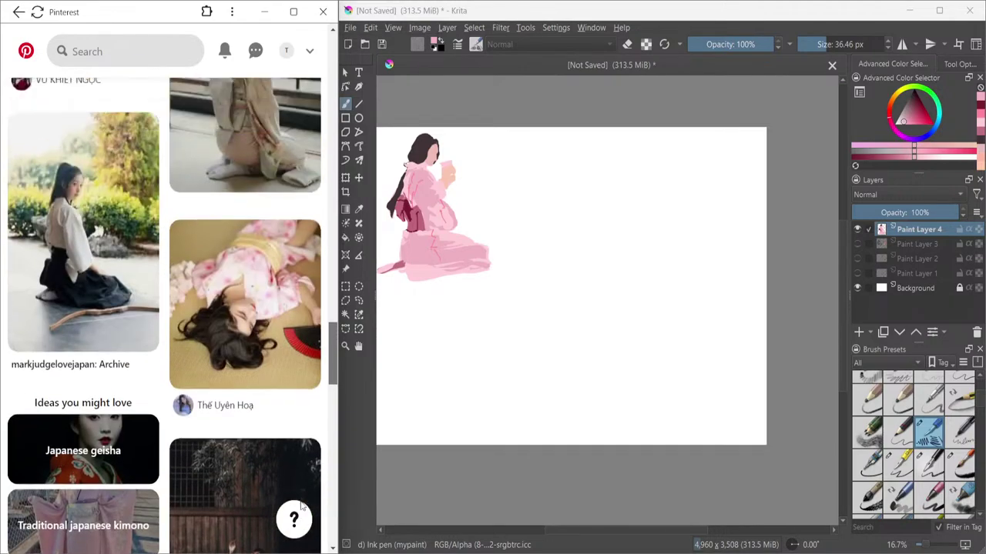
scroll(302, 504, down, 1)
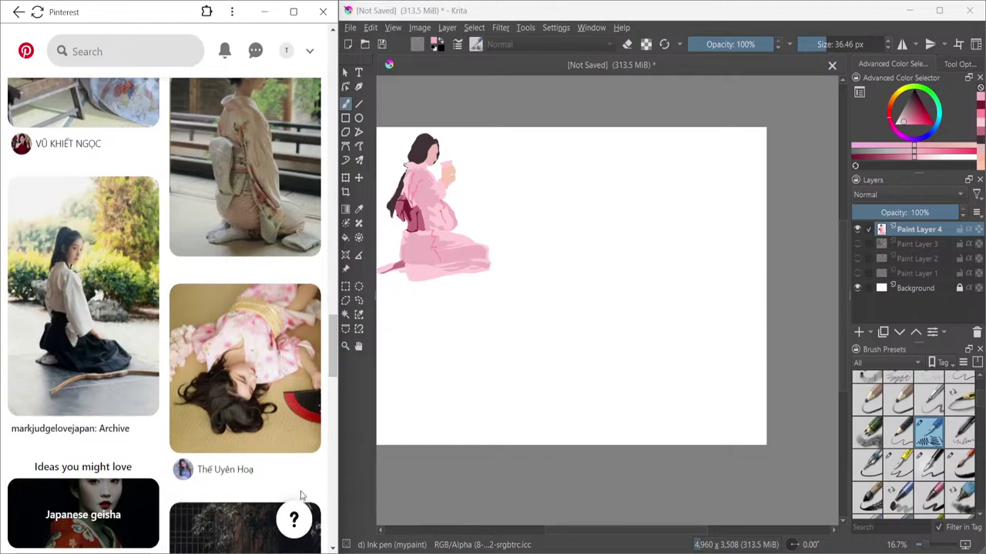
click(130, 343)
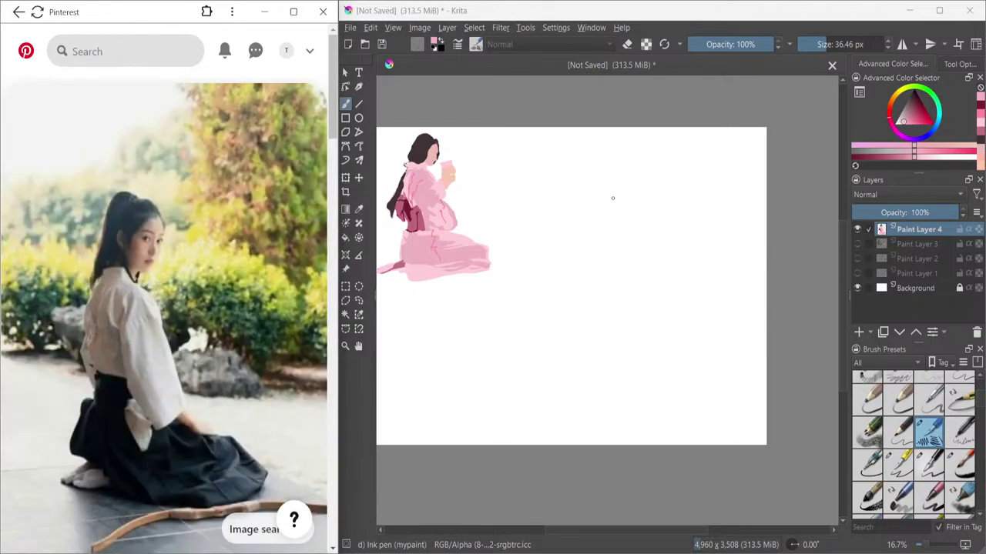
- Outline the new kneeling woman's whole silhouette with freehand selections beside the first figure, refining the ponytail, head and neck contours
click(361, 302)
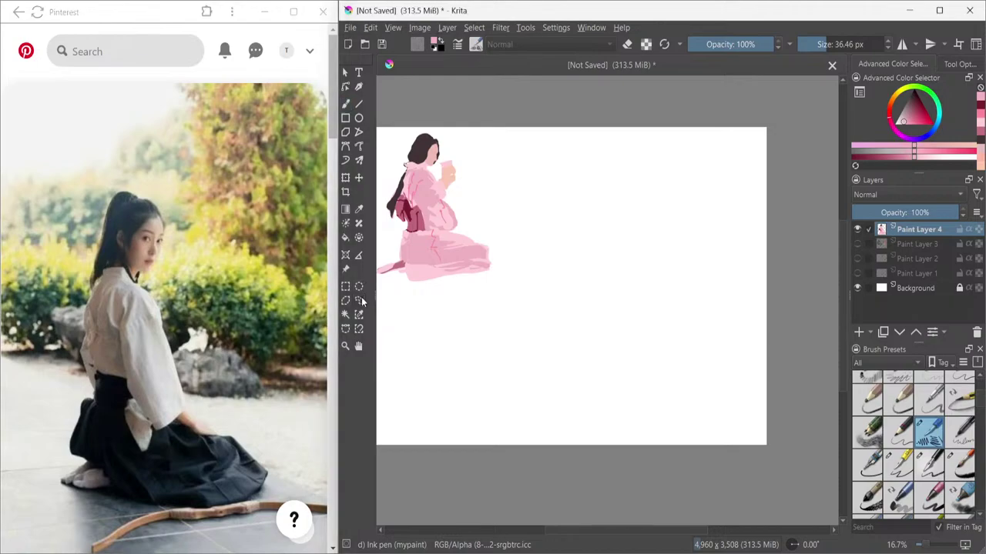
click(362, 302)
mouse_move(607, 186)
mouse_down()
mouse_move(588, 183)
mouse_move(578, 195)
mouse_move(560, 283)
mouse_move(578, 338)
mouse_move(553, 398)
mouse_move(536, 398)
mouse_move(540, 410)
mouse_up()
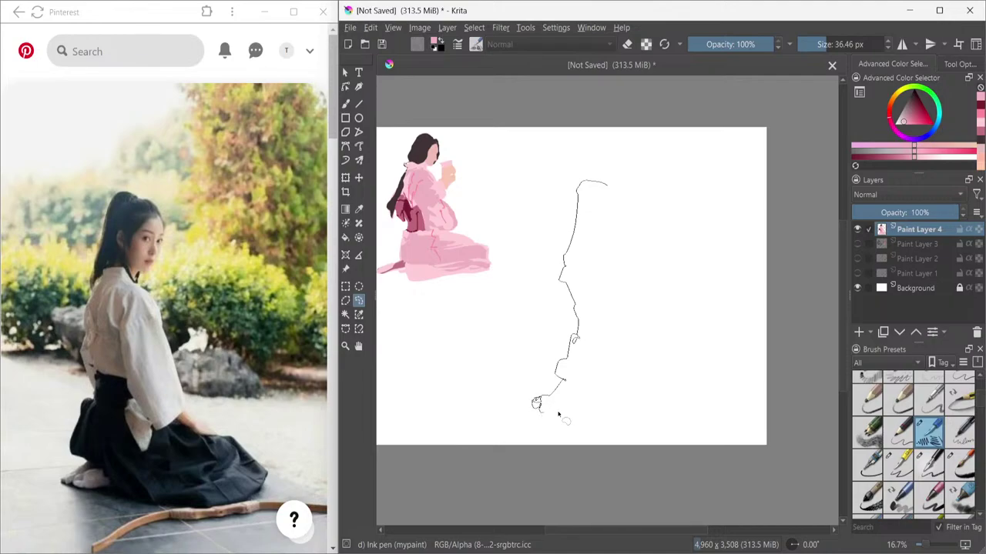
mouse_move(558, 415)
mouse_down()
mouse_move(589, 427)
mouse_move(680, 437)
mouse_move(721, 432)
mouse_move(747, 408)
mouse_move(724, 379)
mouse_move(667, 347)
mouse_move(643, 254)
mouse_move(620, 244)
mouse_move(633, 217)
mouse_move(627, 168)
mouse_move(595, 170)
mouse_move(581, 149)
mouse_move(566, 165)
mouse_move(571, 223)
mouse_up()
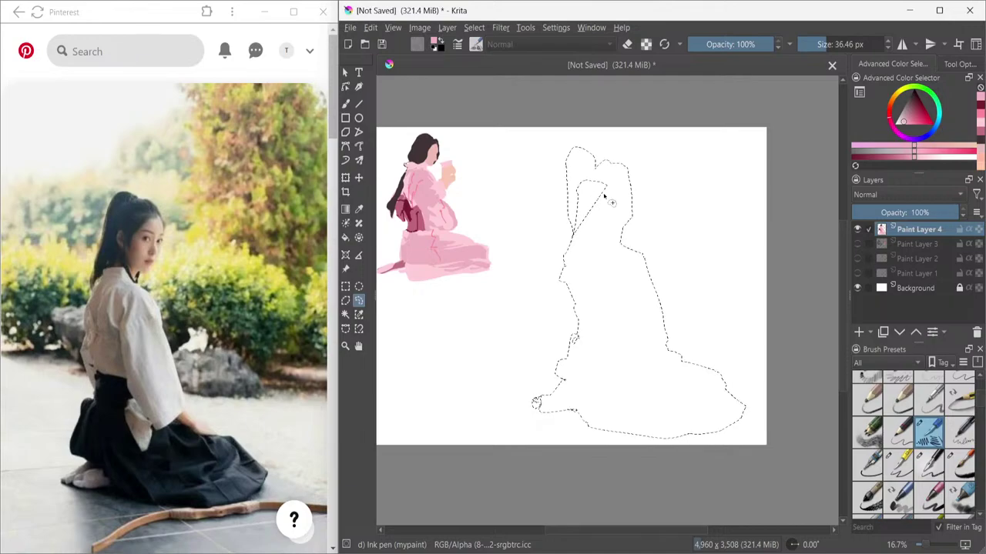
mouse_move(574, 193)
mouse_down()
mouse_move(572, 229)
mouse_move(607, 223)
mouse_move(617, 189)
mouse_up()
drag(640, 187, 600, 159)
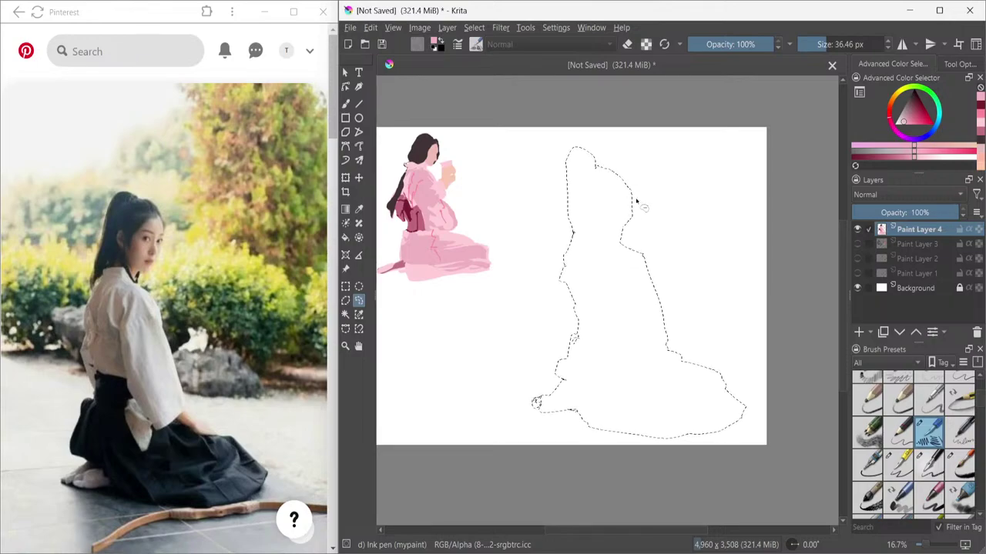
drag(630, 204, 635, 182)
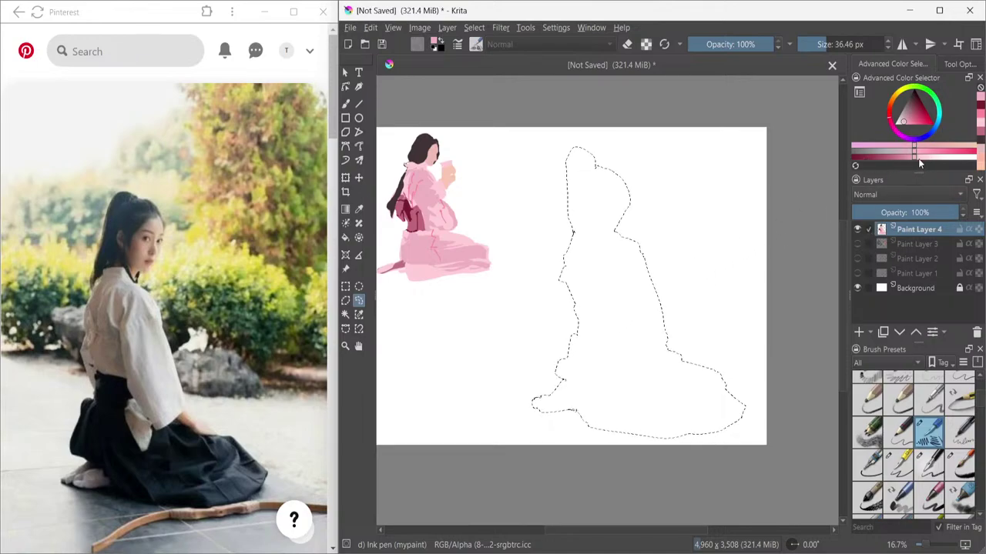
- Pick a pale lavender, fill the selected silhouette with it and clear the selection
click(893, 106)
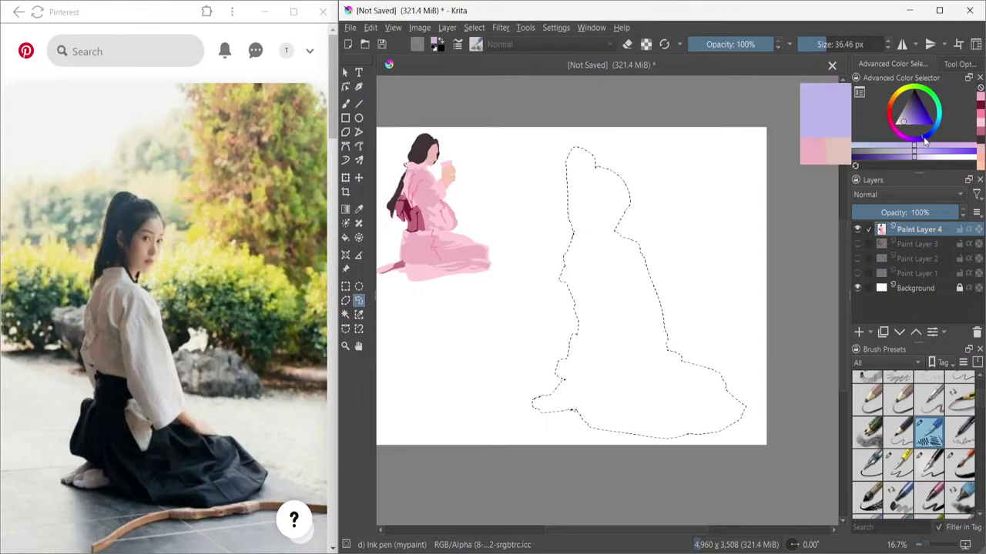
click(899, 149)
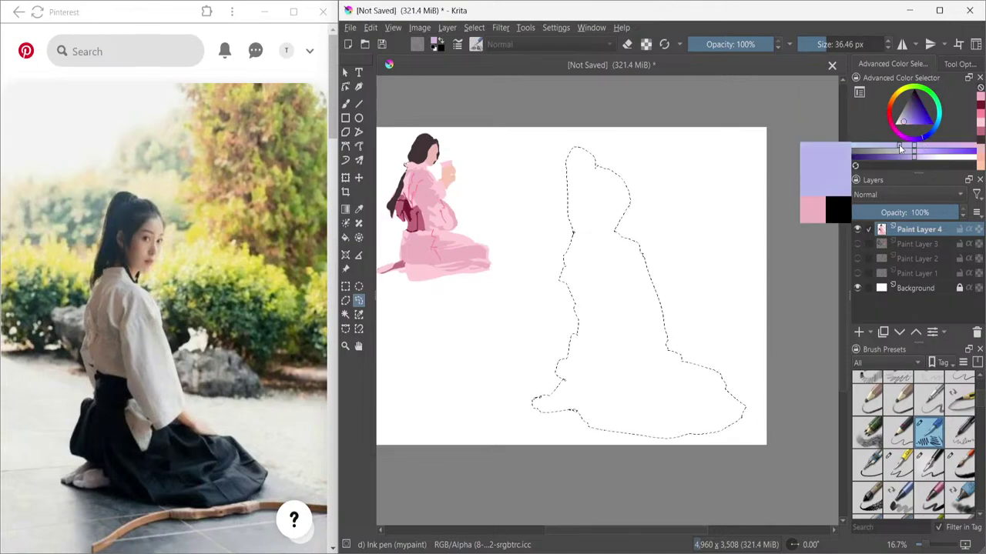
drag(902, 157, 928, 158)
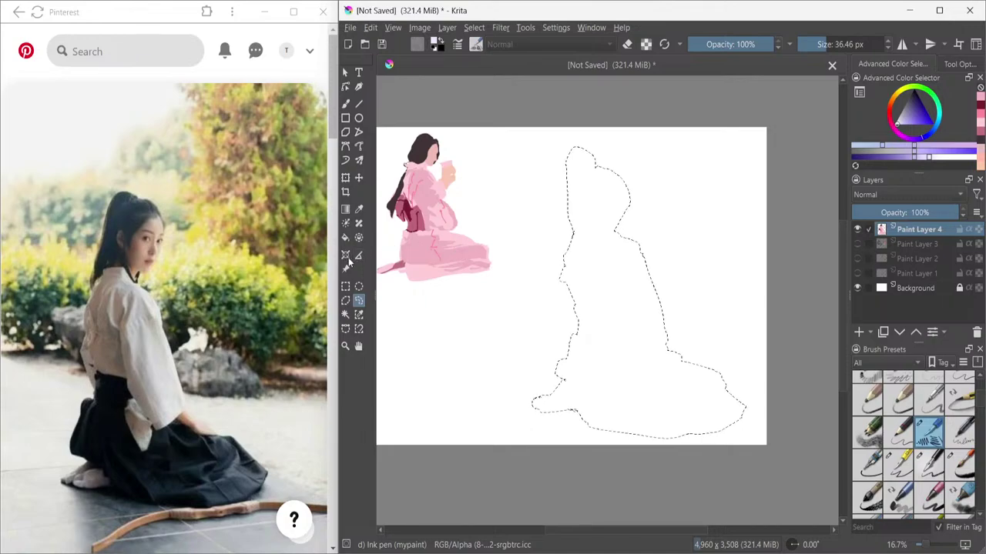
click(346, 238)
click(603, 321)
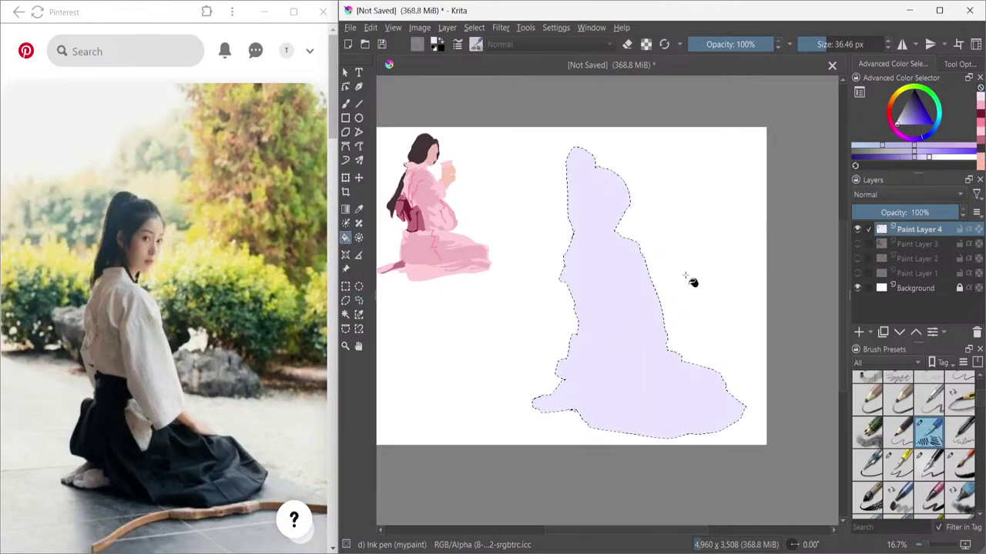
key(ctrl+shift+a)
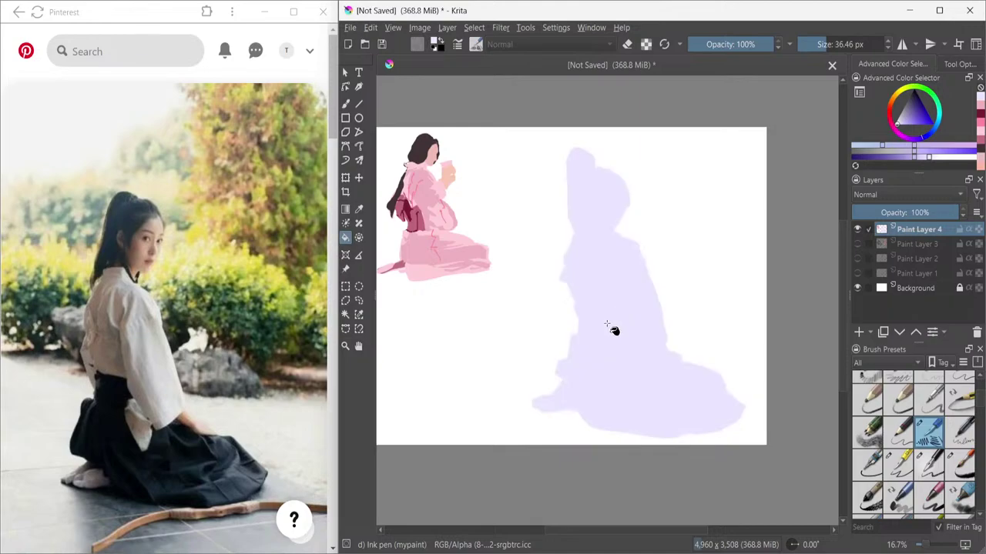
- Outline the skirt with a freehand selection, fill it with a dark violet and deselect
click(359, 304)
mouse_move(578, 335)
mouse_down()
mouse_move(610, 318)
mouse_move(633, 375)
mouse_move(643, 356)
mouse_move(661, 352)
mouse_move(720, 373)
mouse_move(745, 406)
mouse_move(739, 420)
mouse_move(720, 434)
mouse_move(667, 443)
mouse_move(598, 436)
mouse_move(568, 406)
mouse_move(575, 402)
mouse_move(559, 362)
mouse_move(584, 334)
mouse_up()
drag(904, 155, 881, 160)
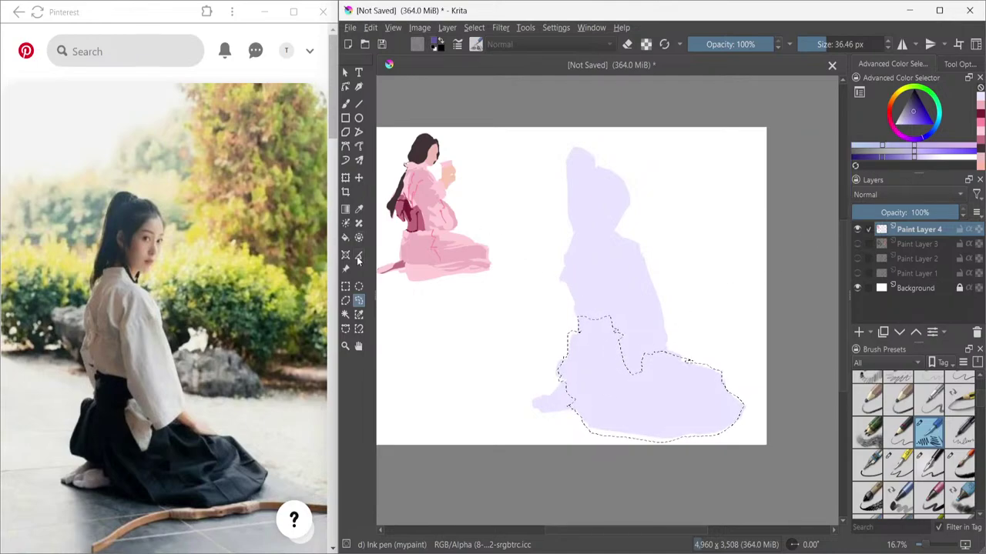
click(345, 238)
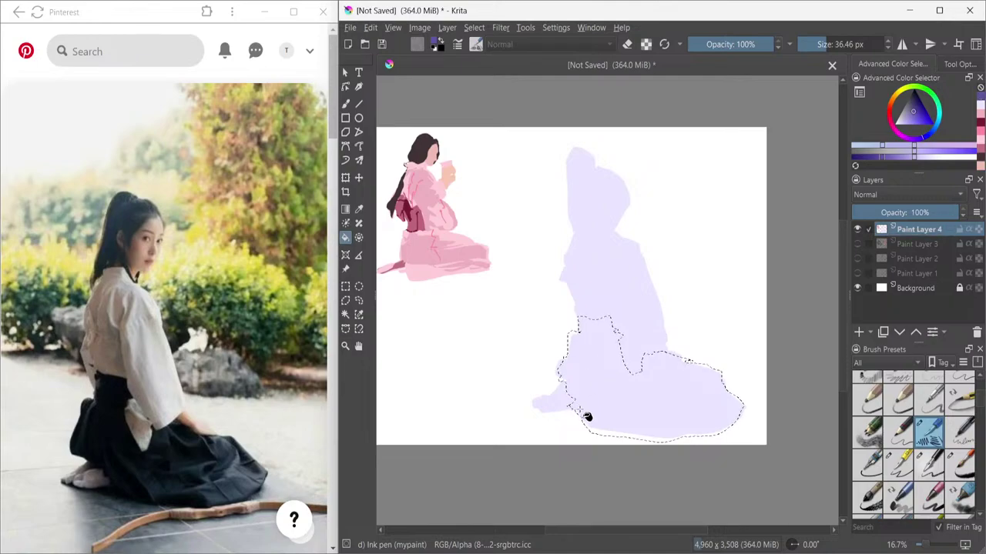
click(588, 414)
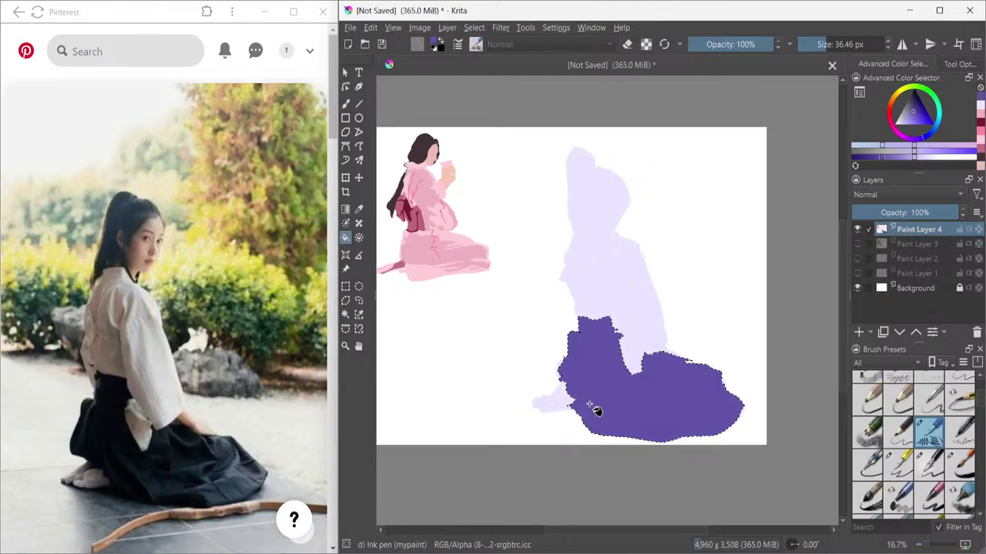
key(ctrl+shift+a)
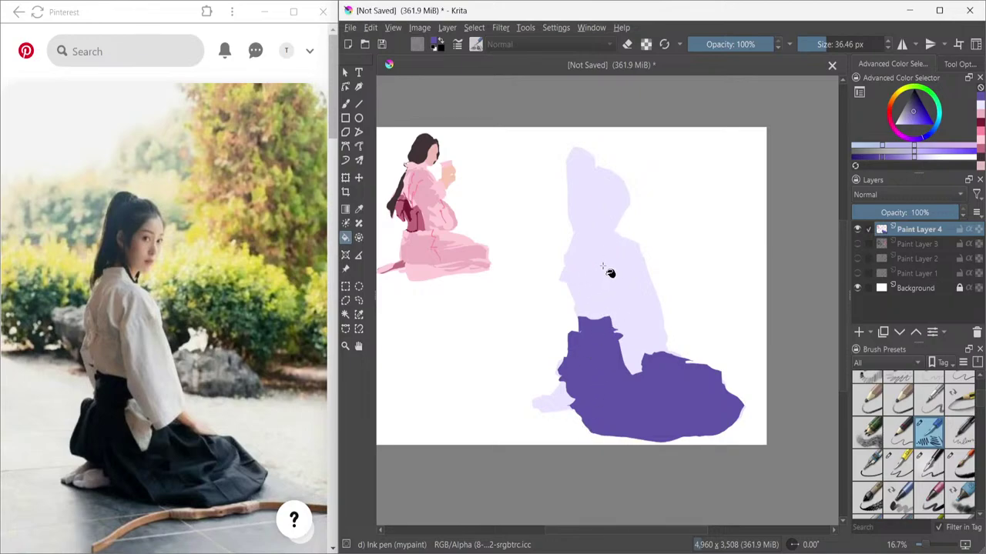
- Outline the shaded back and shoulder folds of the woman's light top with a freehand selection
click(358, 300)
mouse_move(576, 248)
mouse_down()
mouse_move(563, 276)
mouse_move(572, 298)
mouse_up()
mouse_move(579, 236)
mouse_down()
mouse_move(577, 308)
mouse_move(592, 318)
mouse_move(608, 315)
mouse_move(602, 280)
mouse_move(617, 261)
mouse_move(609, 270)
mouse_move(612, 253)
mouse_move(604, 262)
mouse_move(601, 250)
mouse_move(595, 275)
mouse_move(586, 233)
mouse_up()
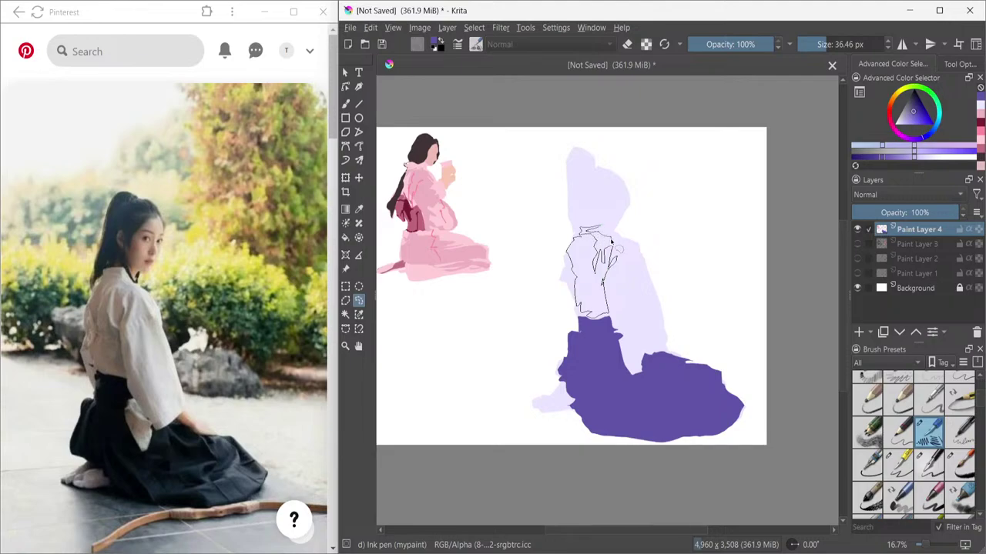
drag(610, 245, 610, 251)
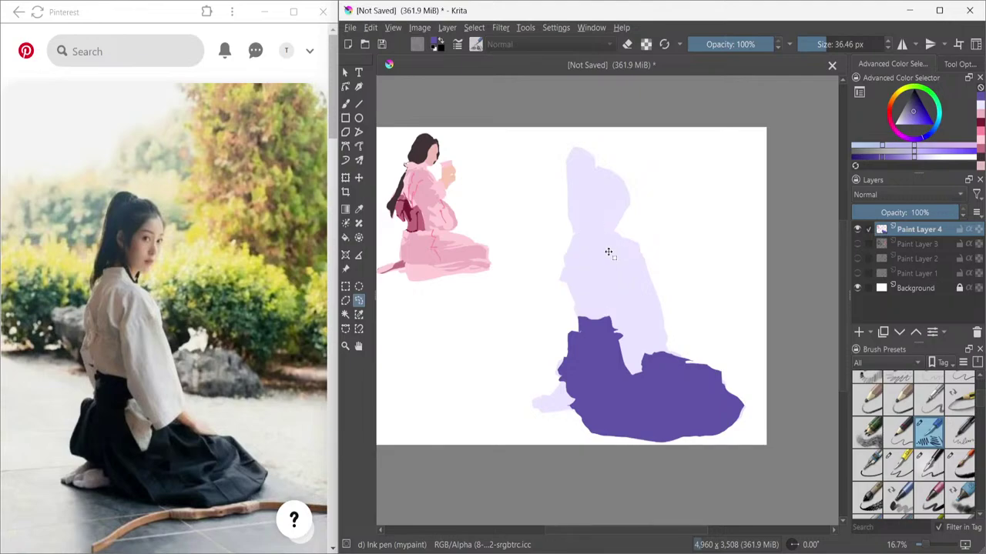
- Fill the selected folds of the top with a muted violet at 52% opacity and clear the selection
click(345, 237)
ctrl+click(630, 294)
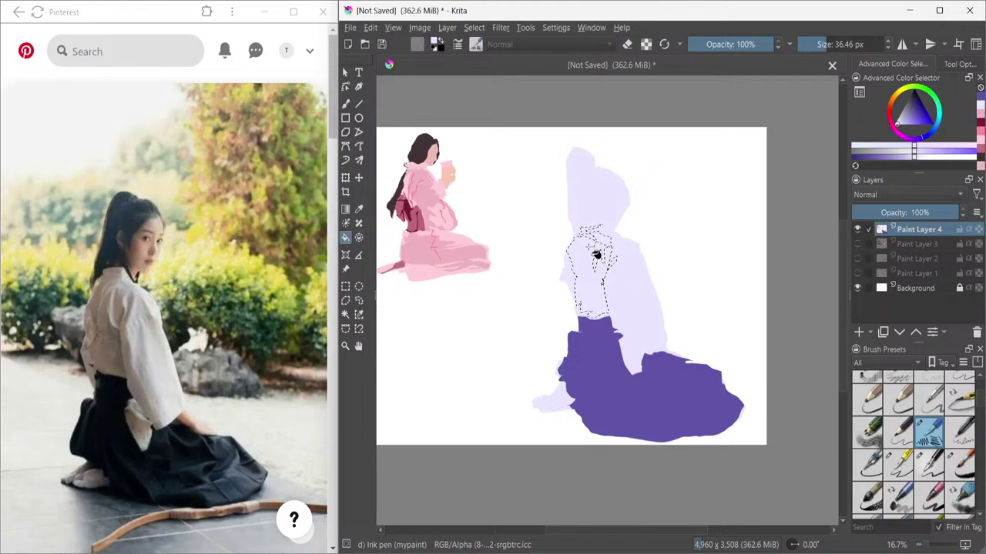
click(887, 160)
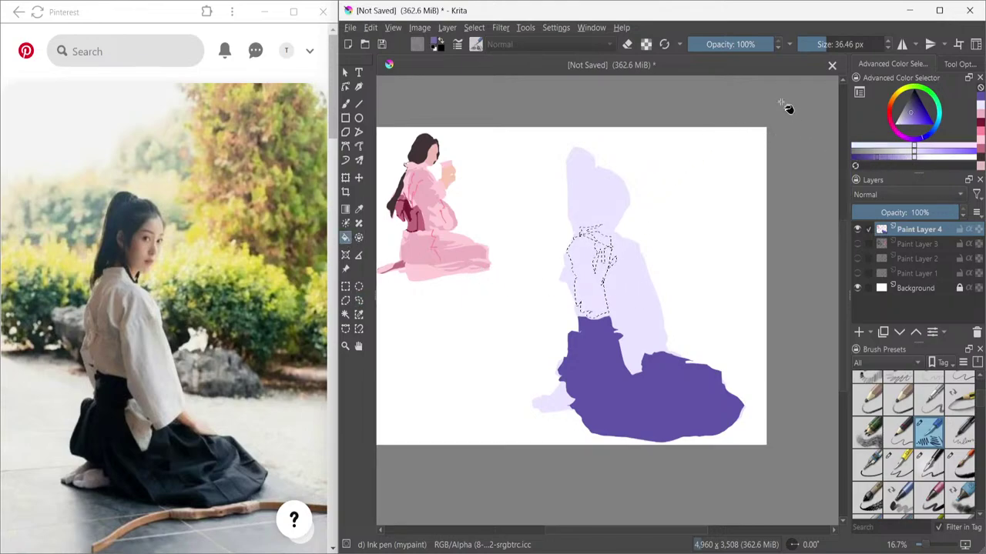
drag(760, 44, 736, 44)
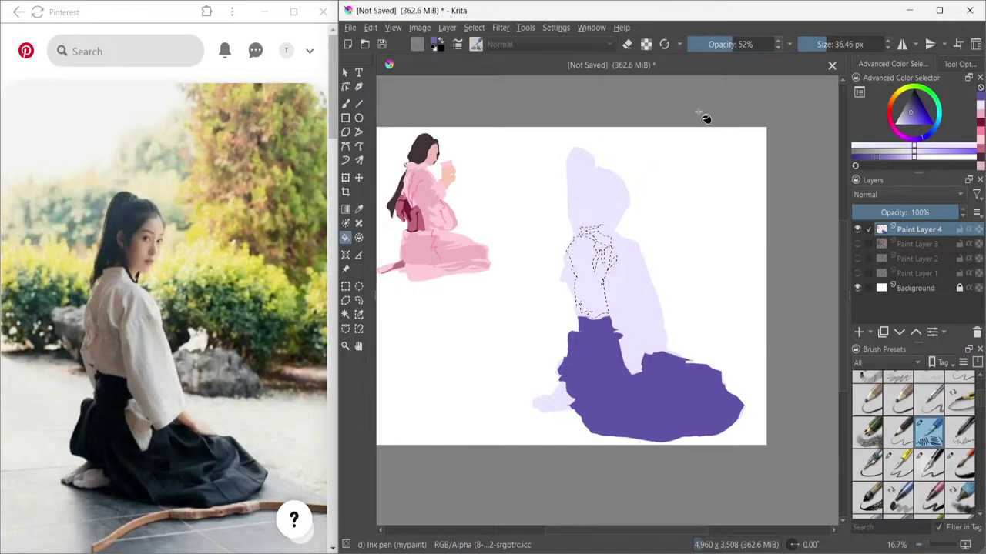
mouse_move(593, 288)
mouse_down()
mouse_move(598, 310)
mouse_move(598, 242)
mouse_move(609, 291)
mouse_up()
key(ctrl+shift+a)
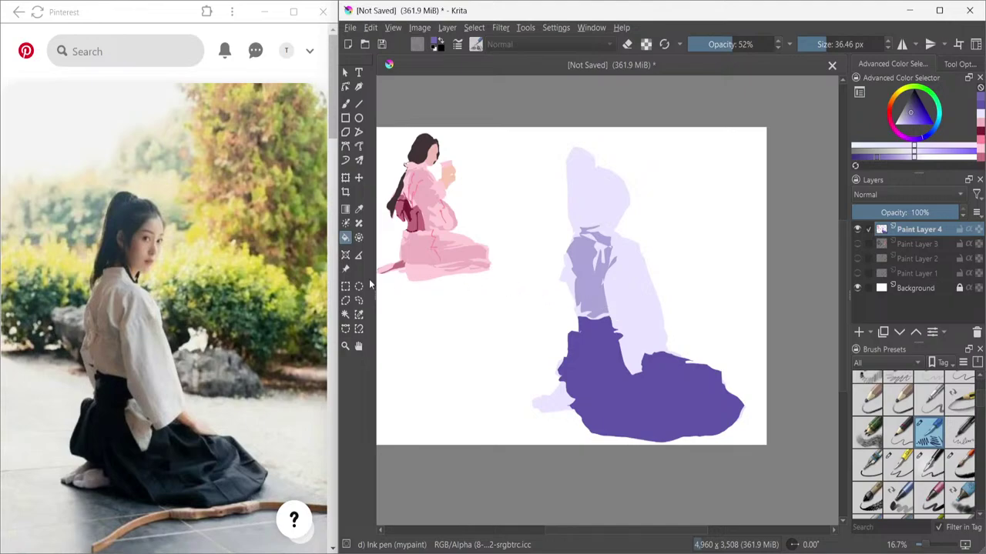
- Outline the narrow shadow along the sleeve's inner edge, fill it with the violet at 29% opacity and deselect
click(359, 302)
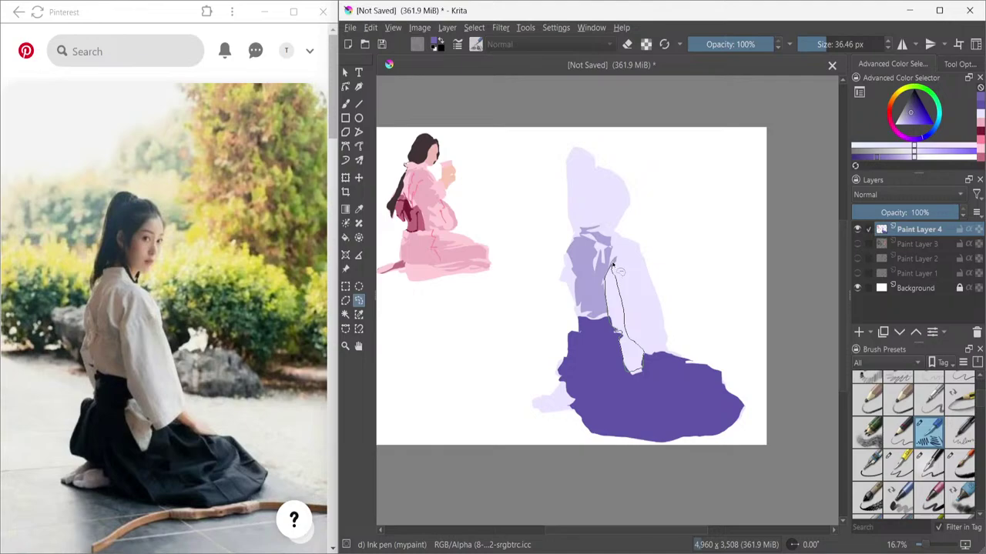
drag(638, 348, 630, 337)
drag(641, 380, 649, 359)
click(345, 238)
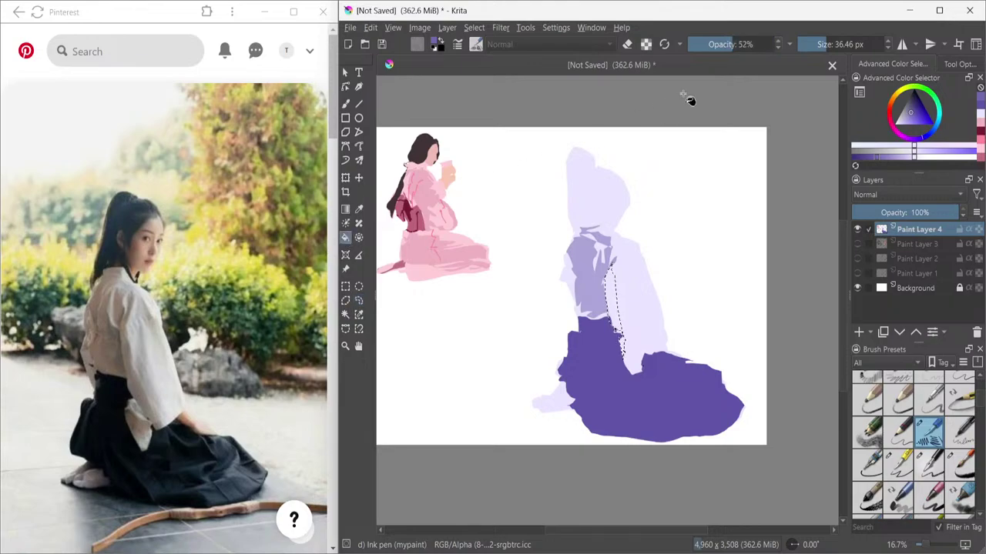
drag(722, 43, 713, 44)
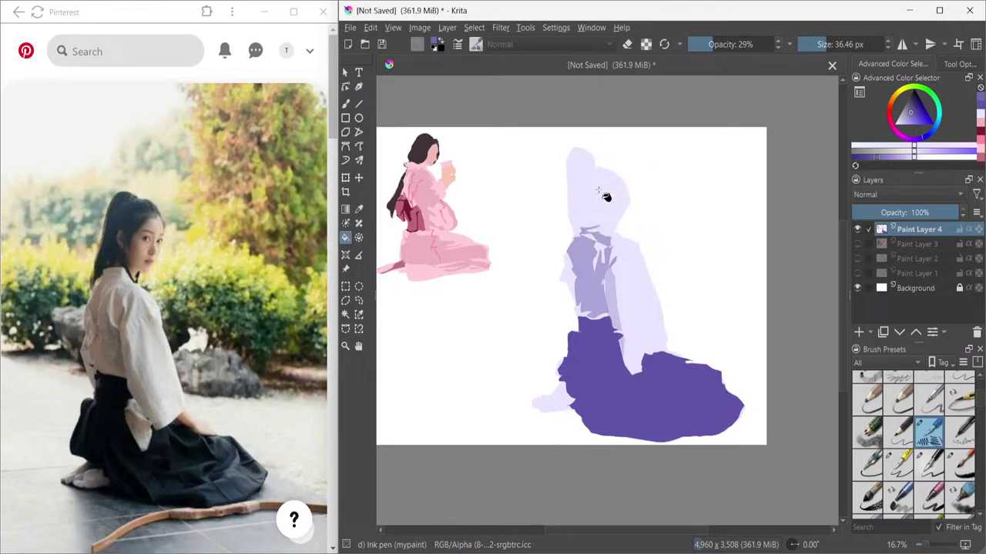
- Outline the ponytail and the hair on top of the head with a freehand selection
click(358, 300)
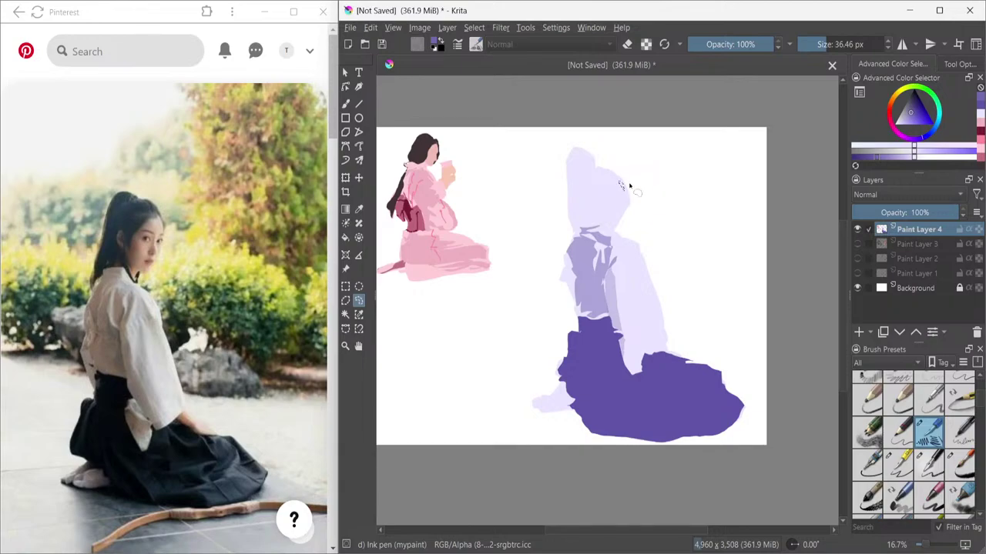
drag(629, 186, 632, 188)
drag(606, 187, 593, 222)
mouse_move(588, 227)
mouse_down()
mouse_move(578, 235)
mouse_move(571, 166)
mouse_move(597, 153)
mouse_move(622, 182)
mouse_up()
- Pick a very dark indigo and fill the selected hair with it at 100% opacity
click(913, 98)
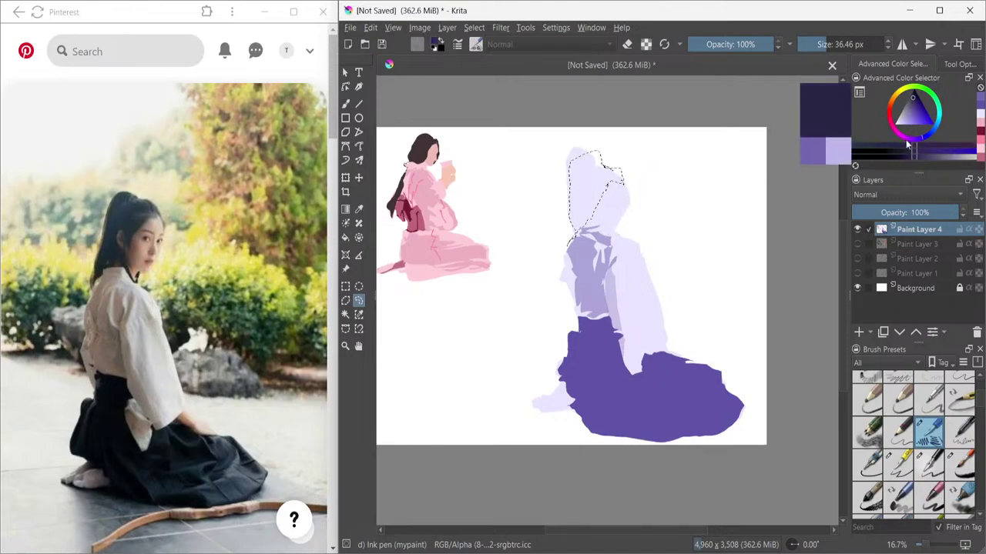
drag(897, 158, 926, 156)
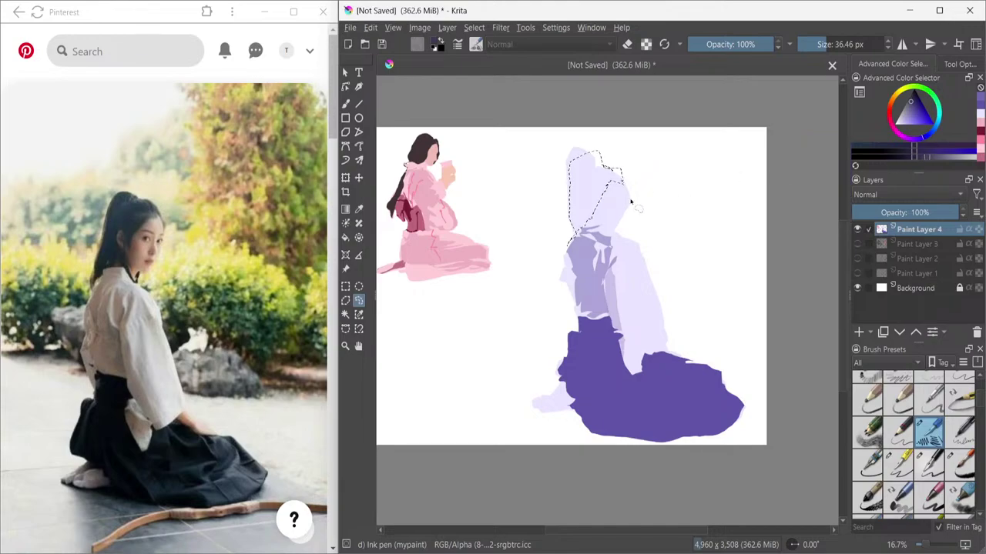
click(345, 240)
click(574, 231)
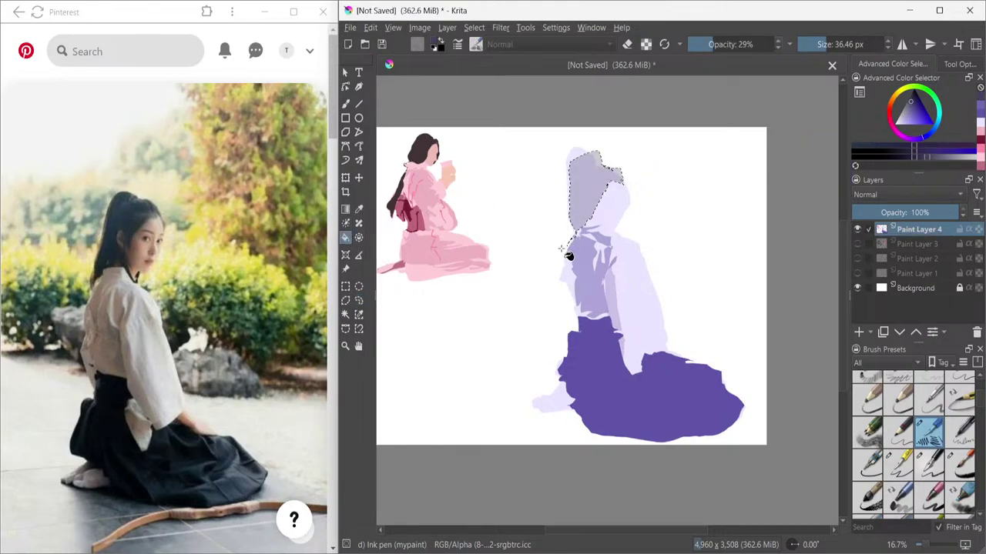
drag(713, 43, 777, 44)
click(601, 194)
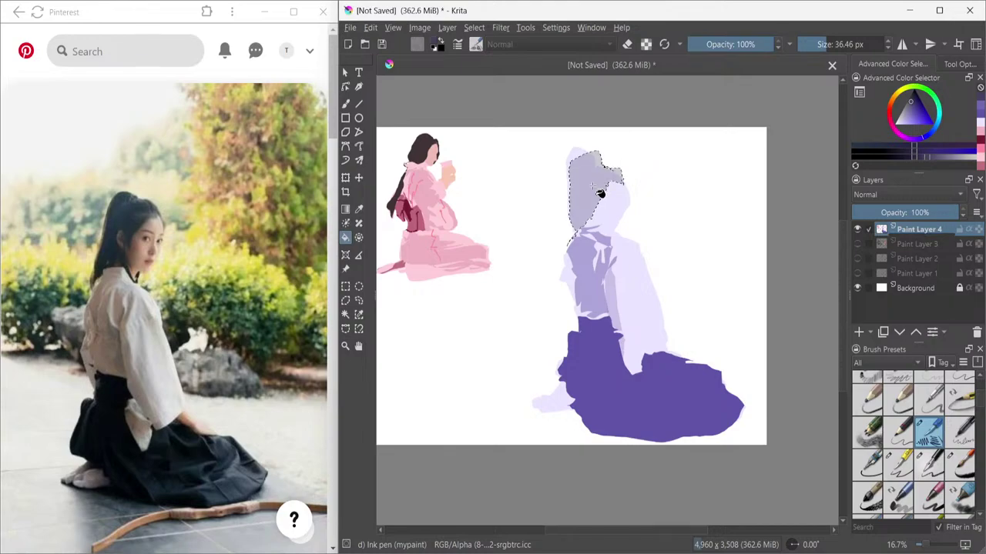
click(600, 194)
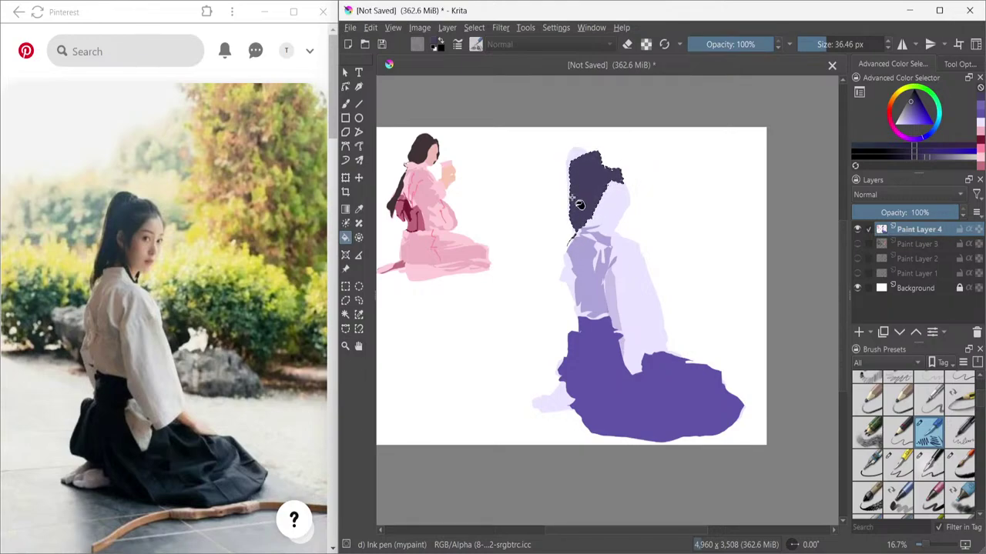
- Clear the selection and erase the pale lavender remnants around the ponytail and forehead with a 99.02 px brush
key(e)
key(b)
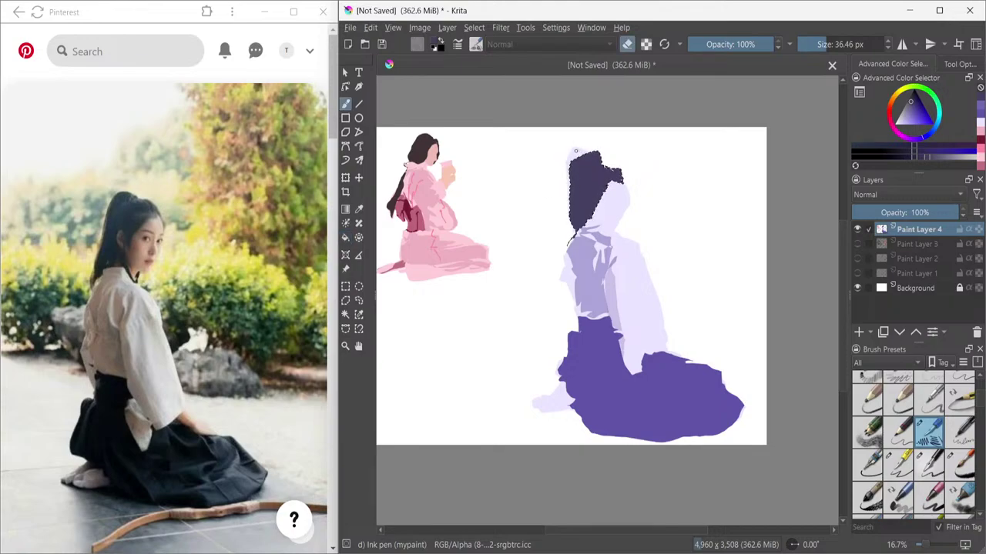
drag(605, 171, 621, 193)
drag(589, 146, 603, 142)
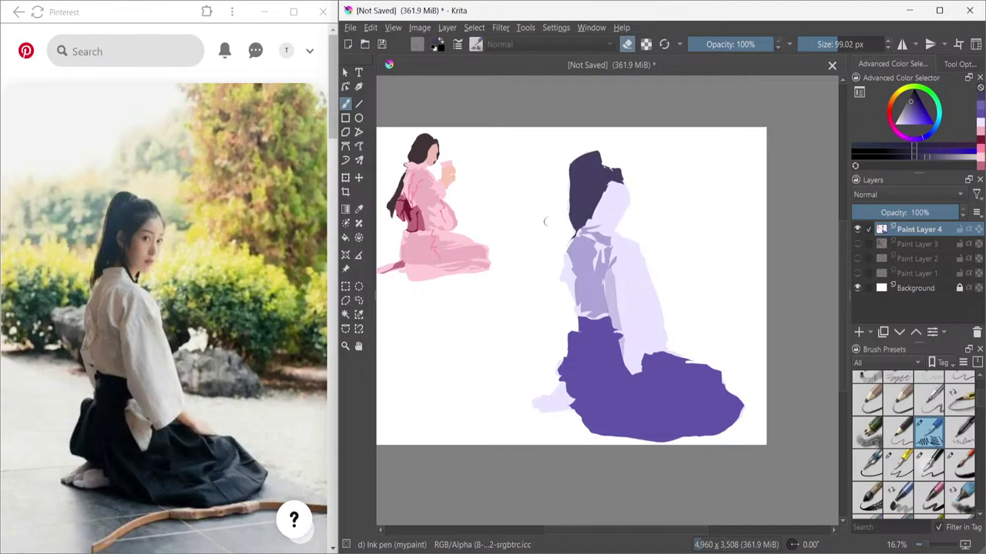
- Outline the face and neck with a freehand selection and fill them with a peach skin tone
click(358, 300)
mouse_move(628, 190)
mouse_down()
mouse_move(589, 223)
mouse_move(618, 238)
mouse_move(628, 211)
mouse_move(620, 221)
mouse_up()
drag(896, 104, 941, 151)
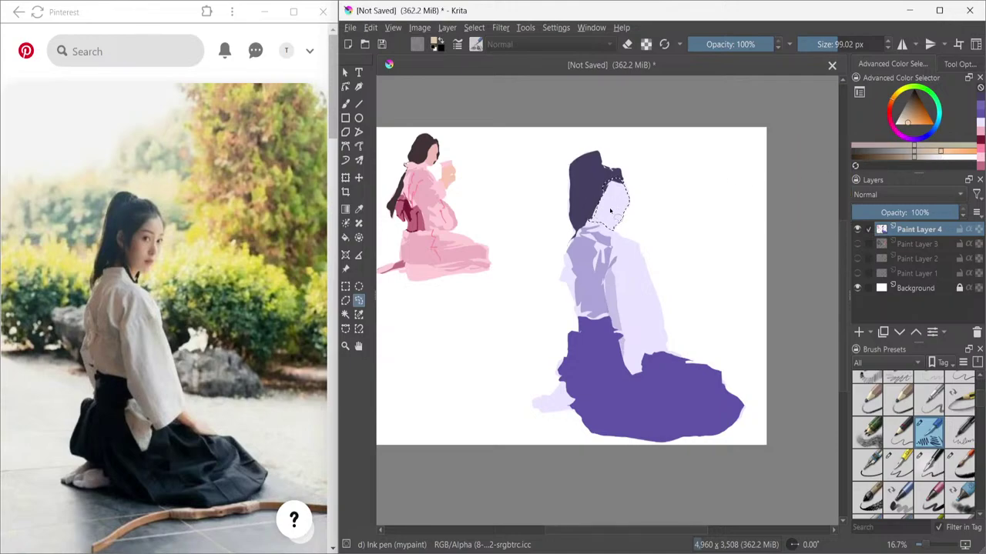
click(345, 238)
click(606, 223)
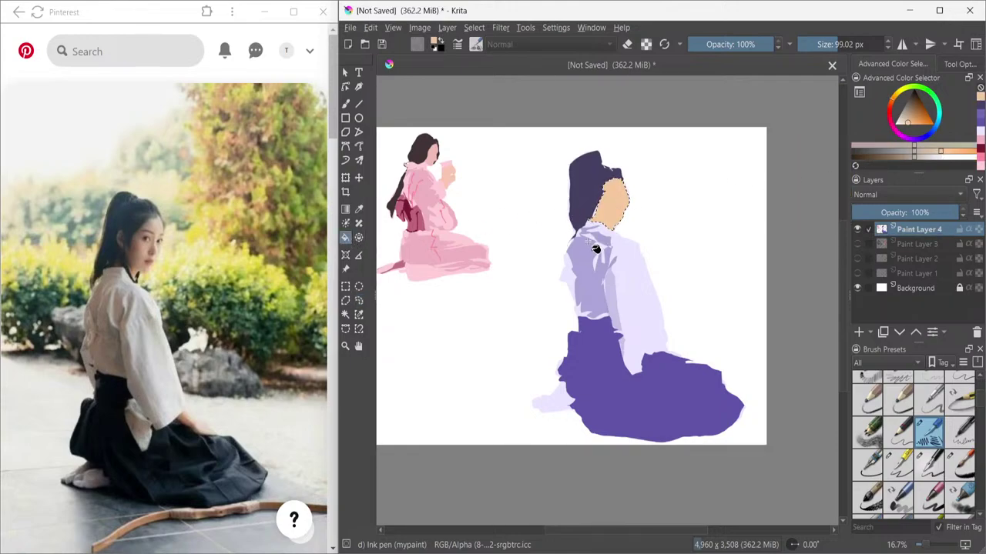
- Overlay the selected face and neck with a pale pink at 63% opacity and clear the selection
click(743, 44)
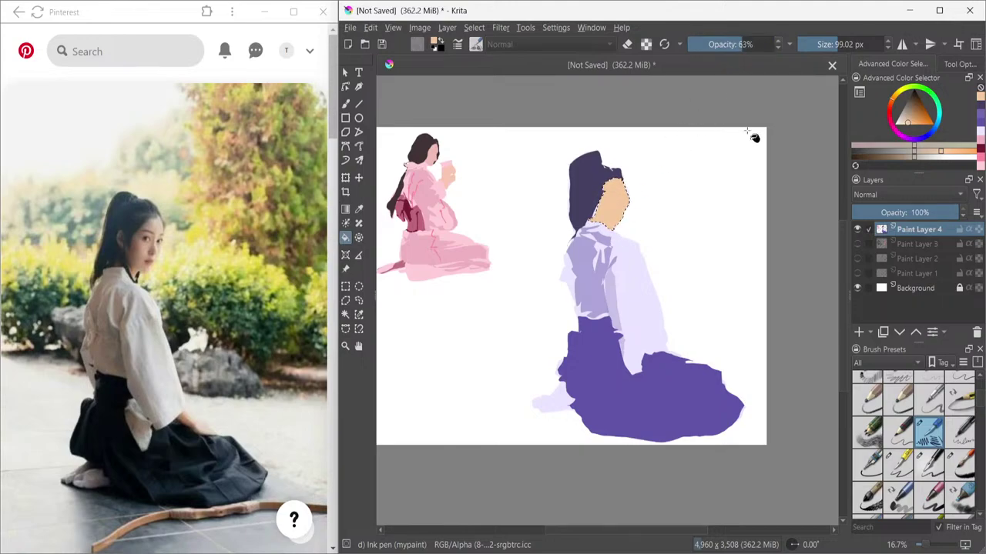
click(904, 121)
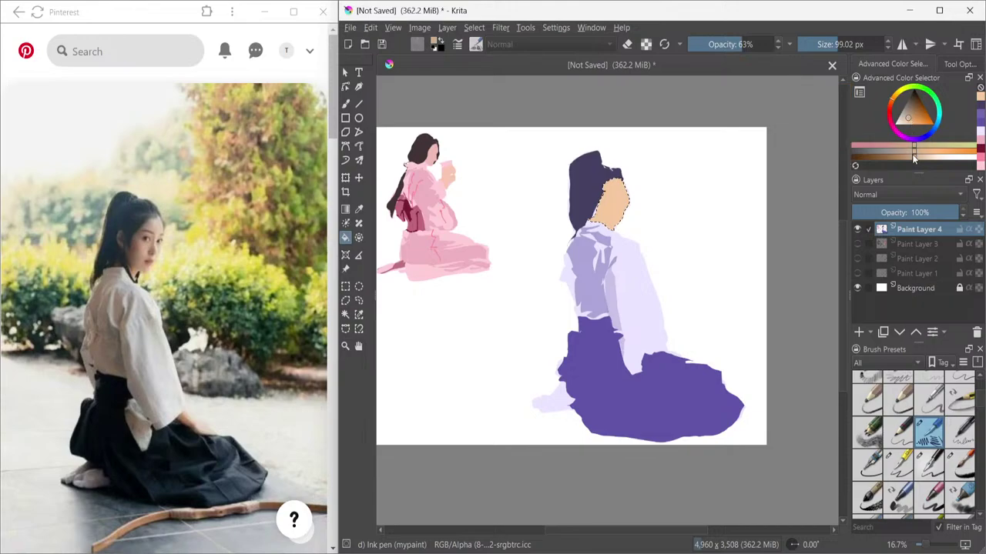
click(886, 109)
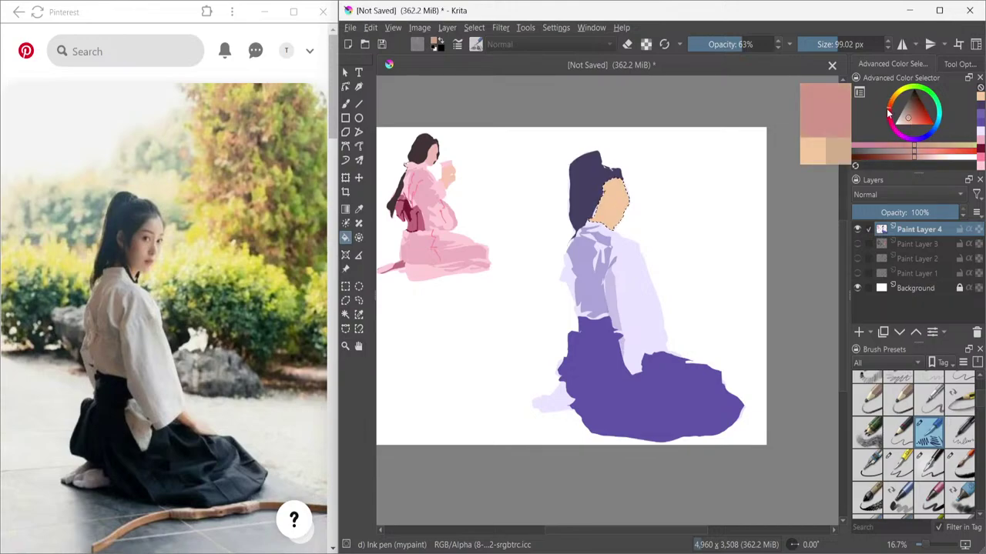
click(928, 158)
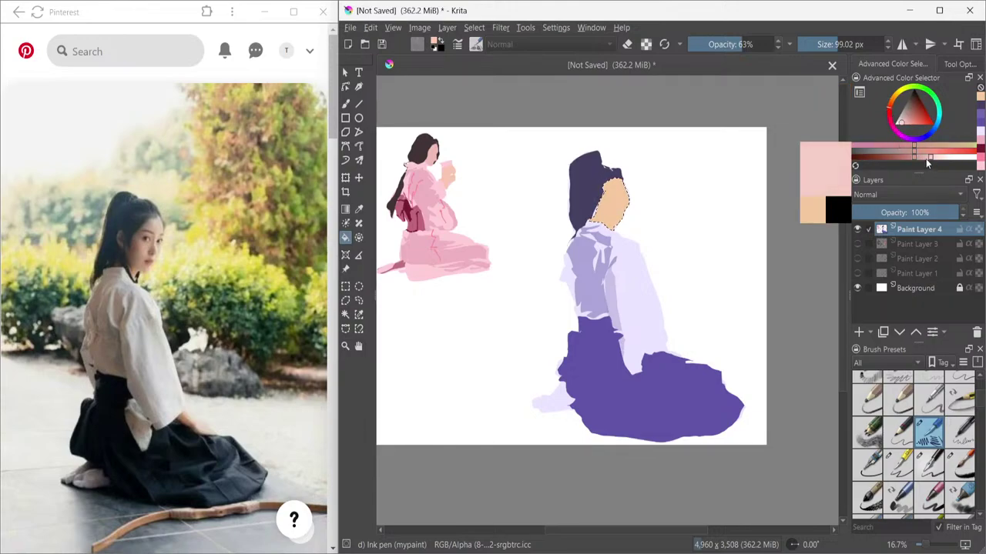
key(ctrl+shift+a)
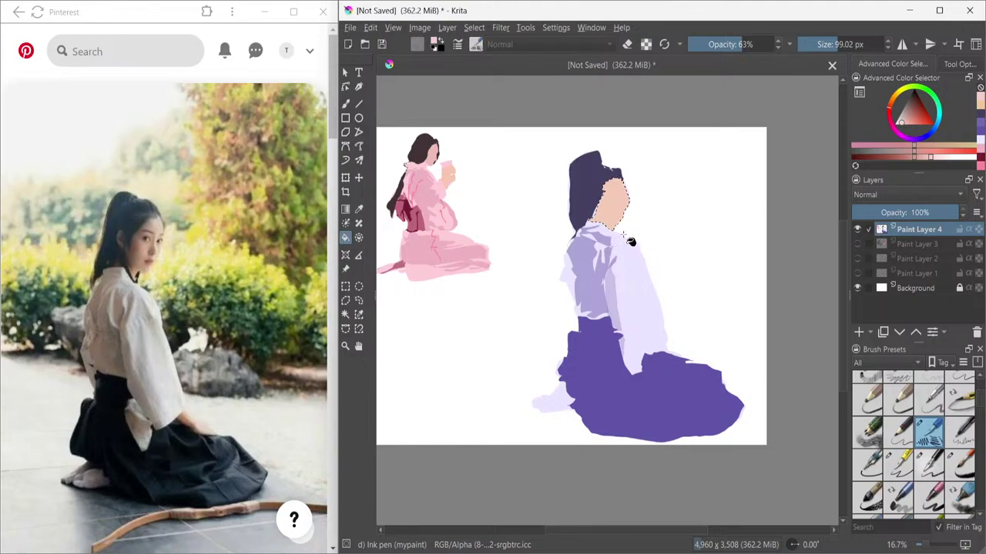
- Outline the front hair strand over the forehead, fill it with the dark hair color at 100% opacity and deselect
key(d)
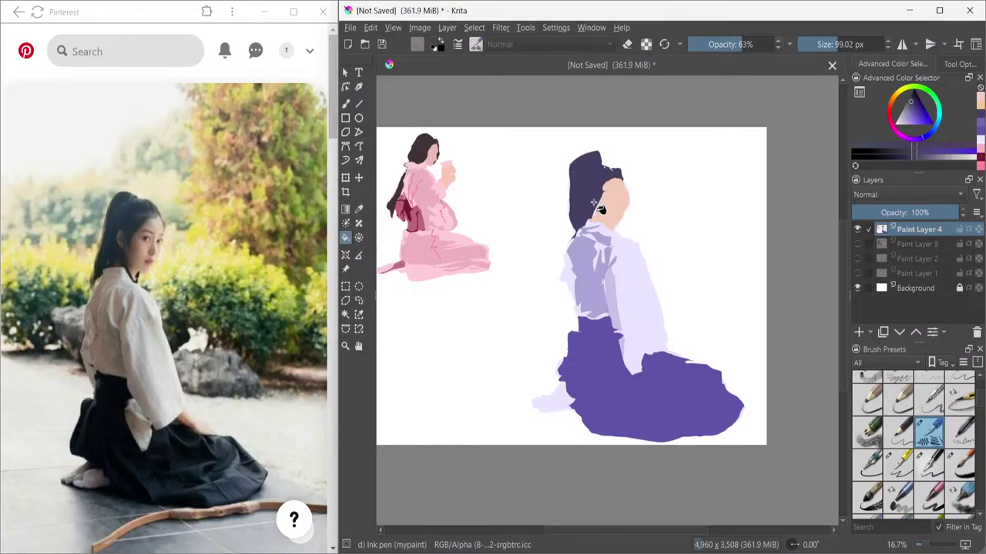
click(358, 300)
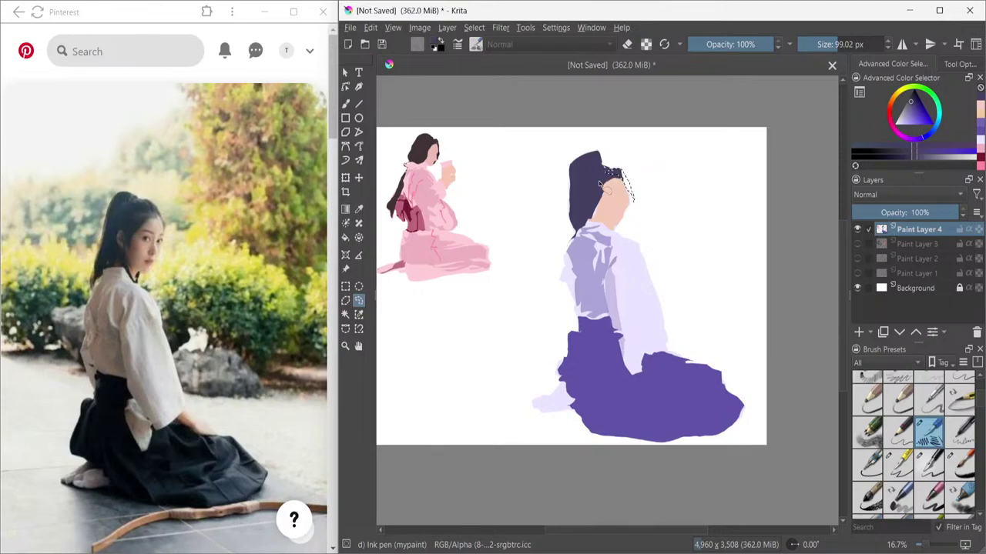
click(346, 238)
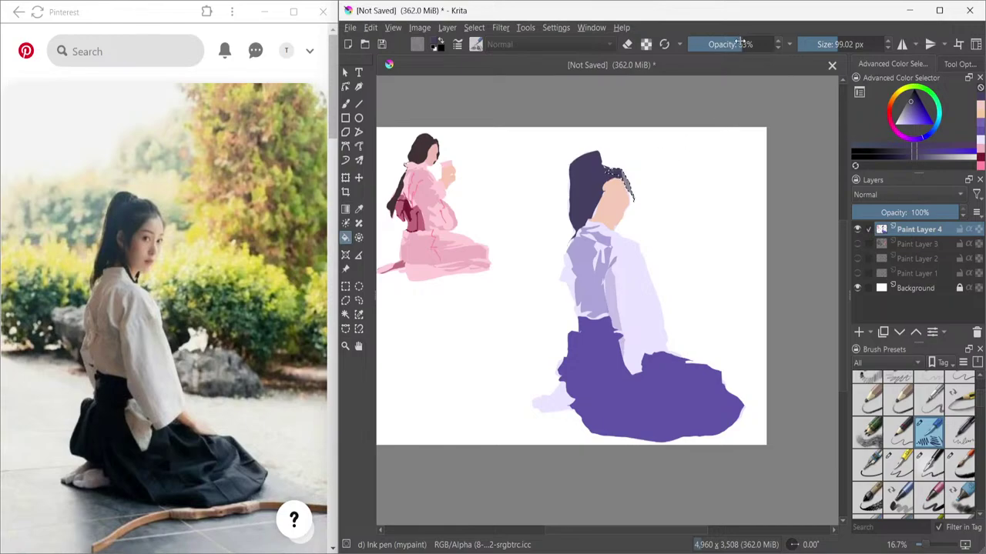
drag(739, 43, 779, 43)
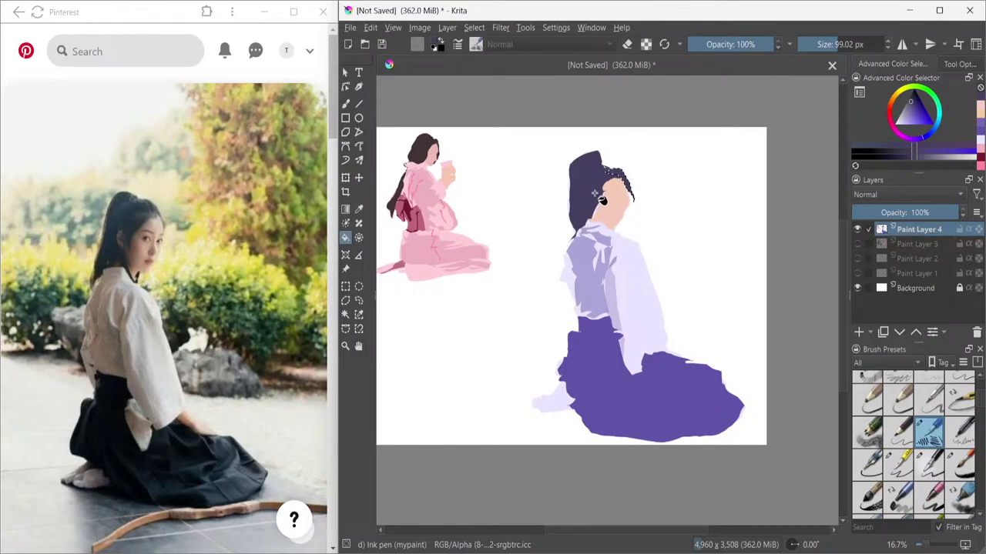
key(b)
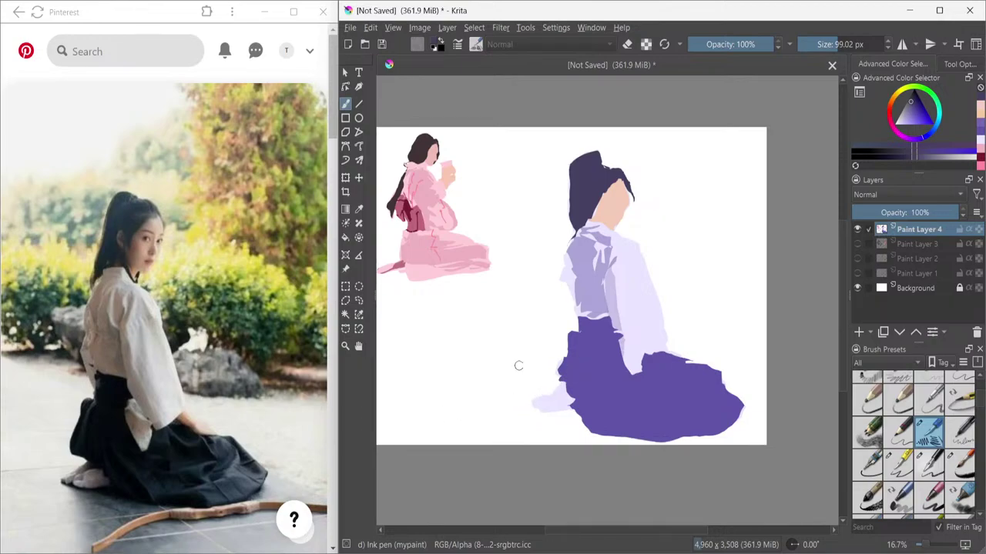
- Outline the waistband and the large jagged shadow folds of the skirt with freehand selections
click(359, 300)
mouse_move(611, 318)
mouse_down()
mouse_move(634, 377)
mouse_move(667, 385)
mouse_move(693, 372)
mouse_move(698, 390)
mouse_move(691, 381)
mouse_move(683, 393)
mouse_move(651, 380)
mouse_move(658, 410)
mouse_move(695, 409)
mouse_up()
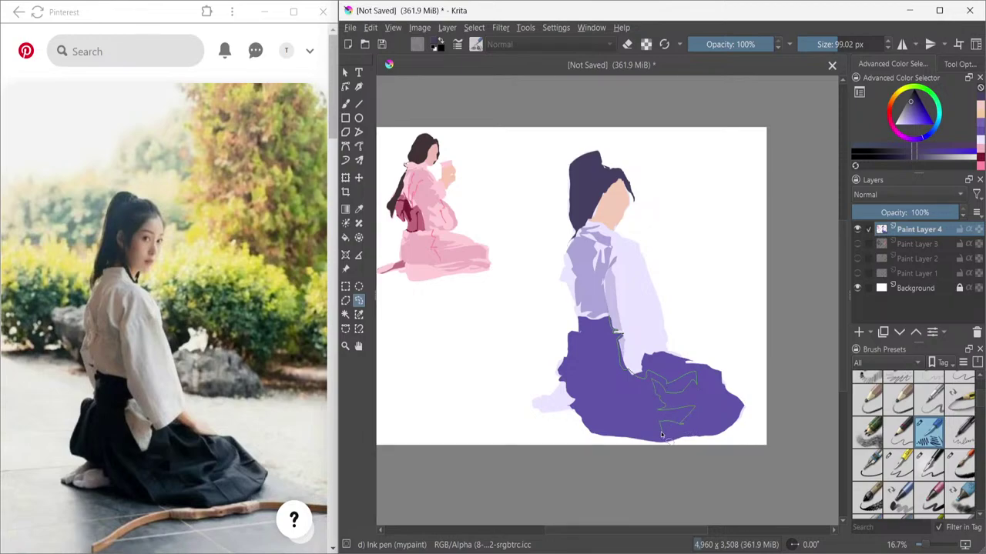
mouse_move(614, 392)
mouse_down()
mouse_move(616, 431)
mouse_move(585, 427)
mouse_move(560, 373)
mouse_move(582, 320)
mouse_move(607, 313)
mouse_move(593, 334)
mouse_up()
drag(620, 339, 621, 341)
key(b)
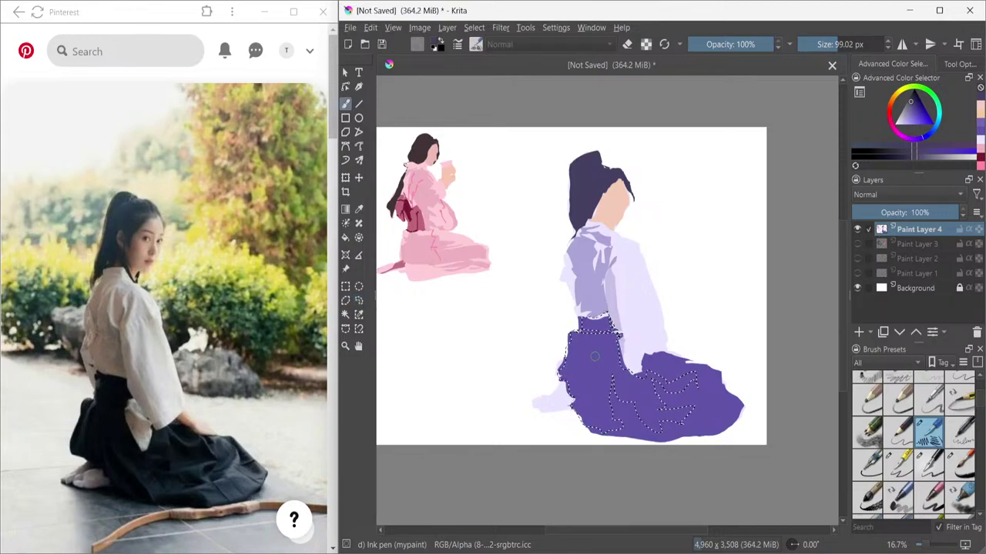
- Pick a near-black violet, fill the selected waistband and skirt shadows with it and clear the selection
click(345, 237)
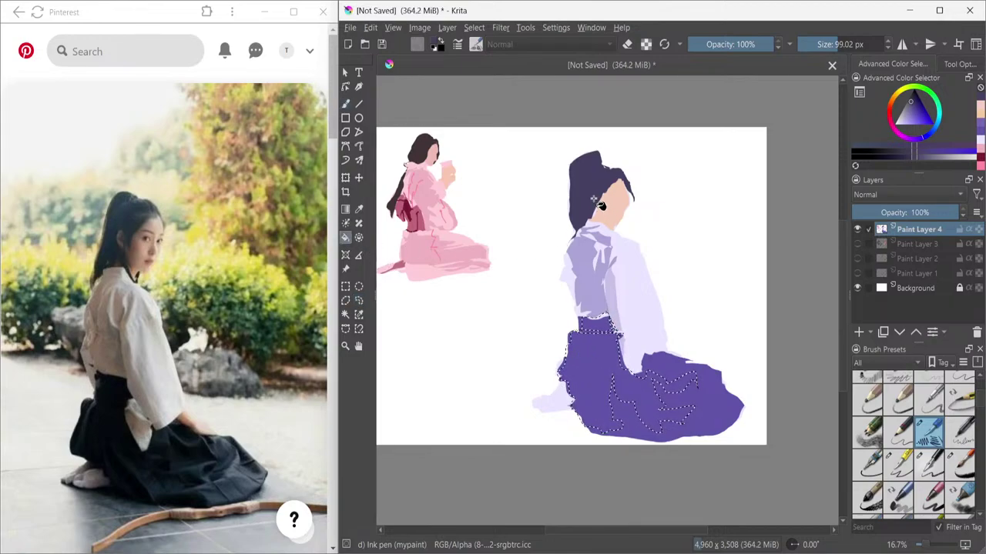
click(866, 156)
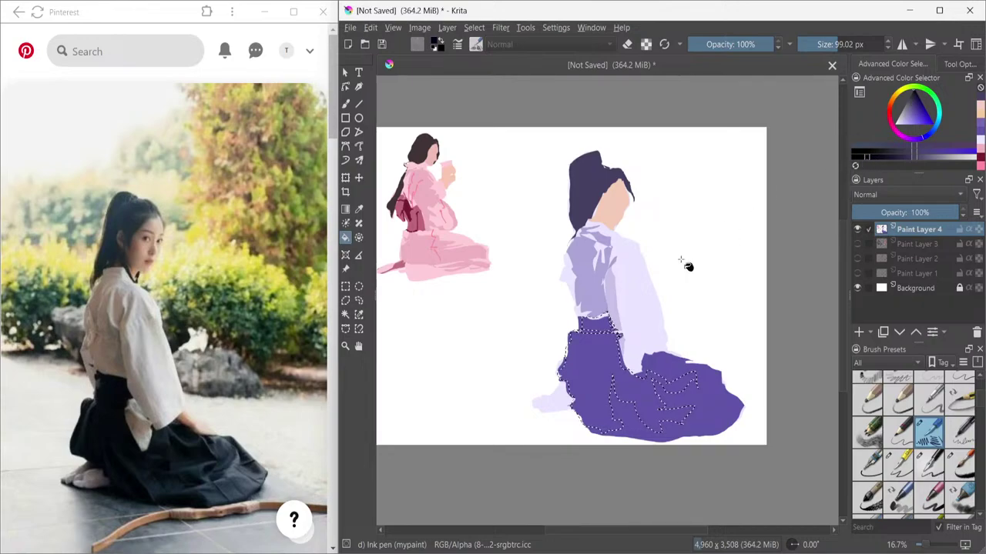
click(593, 399)
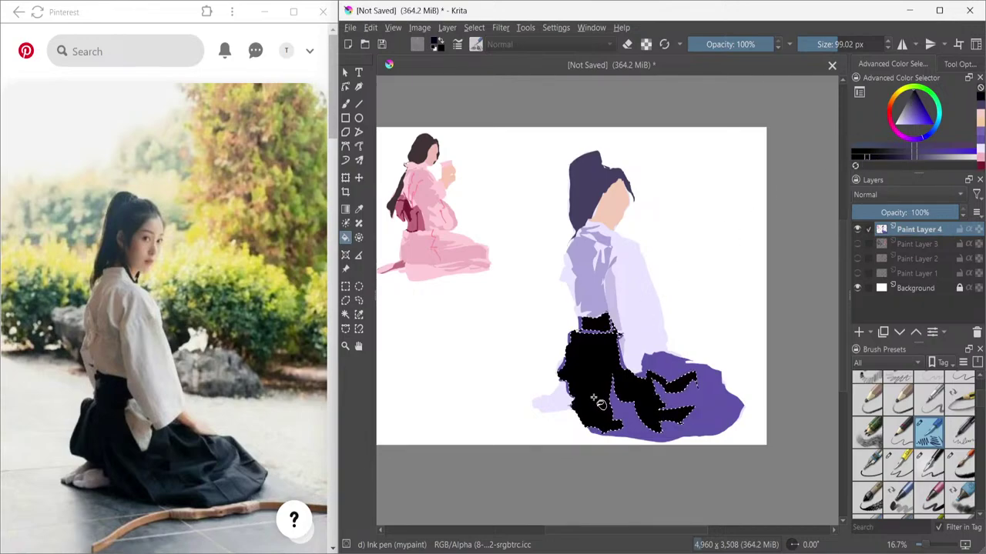
key(ctrl+shift+a)
- Outline the light fold areas along the spread part and hem of the violet skirt with freehand selections
click(359, 300)
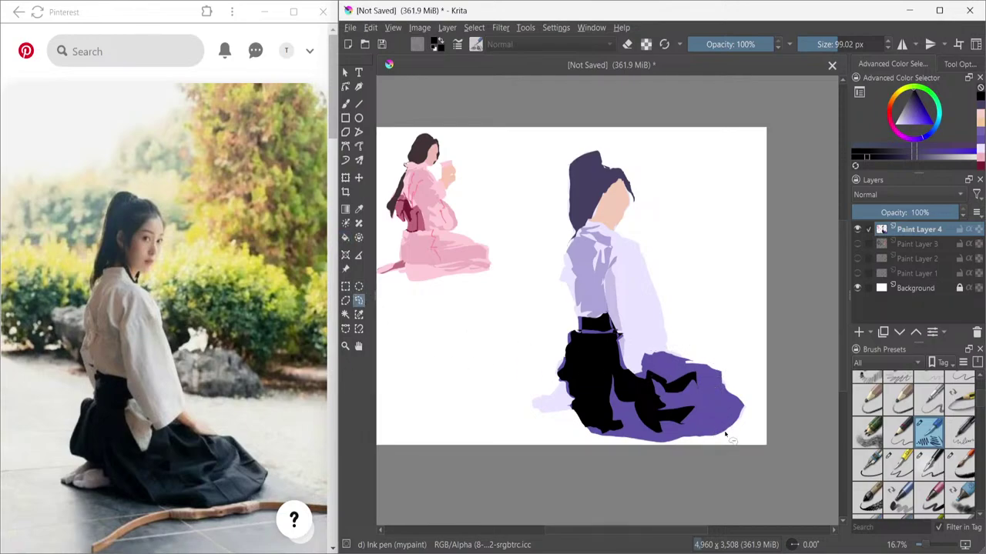
drag(697, 409, 712, 376)
drag(718, 439, 697, 414)
mouse_move(696, 375)
mouse_down()
mouse_move(671, 378)
mouse_move(644, 359)
mouse_up()
key(ctrl+shift+a)
key(ctrl+z)
- Sample the pale lavender from the sleeve, fill the selected skirt folds with it and clear the selection
click(346, 238)
ctrl+click(629, 283)
click(628, 283)
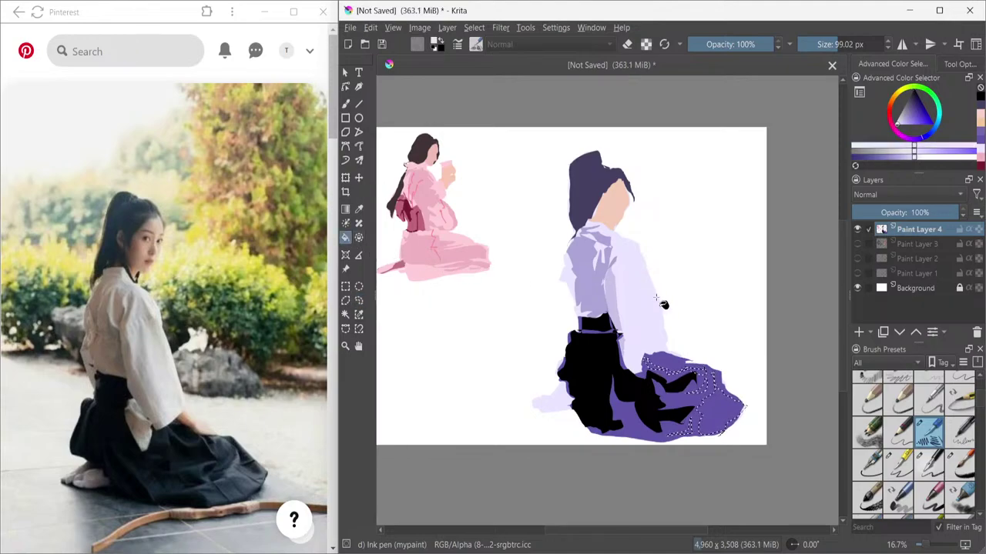
click(710, 389)
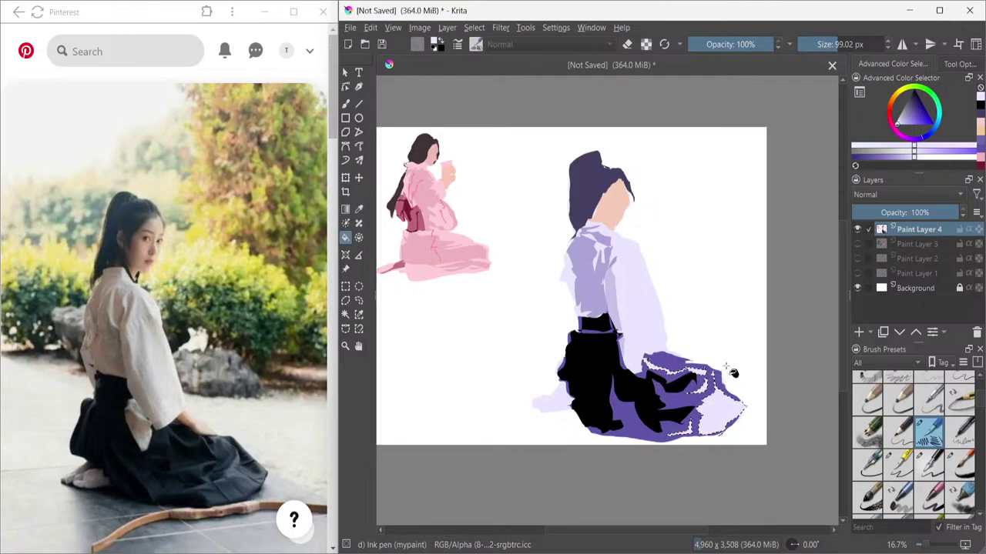
key(ctrl+shift+a)
- Outline the lit area of the front sleeve, fill it with a near-white lavender and clear the selection
click(358, 301)
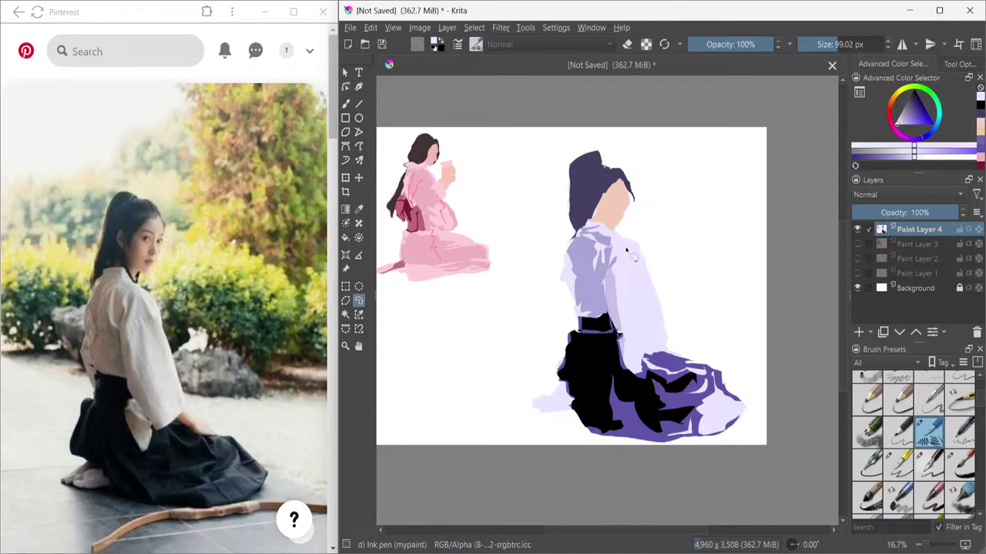
mouse_move(625, 252)
mouse_down()
mouse_move(638, 273)
mouse_move(628, 279)
mouse_move(625, 354)
mouse_move(636, 351)
mouse_move(646, 379)
mouse_move(645, 357)
mouse_move(666, 354)
mouse_move(662, 331)
mouse_up()
drag(639, 251, 624, 248)
click(345, 238)
click(939, 156)
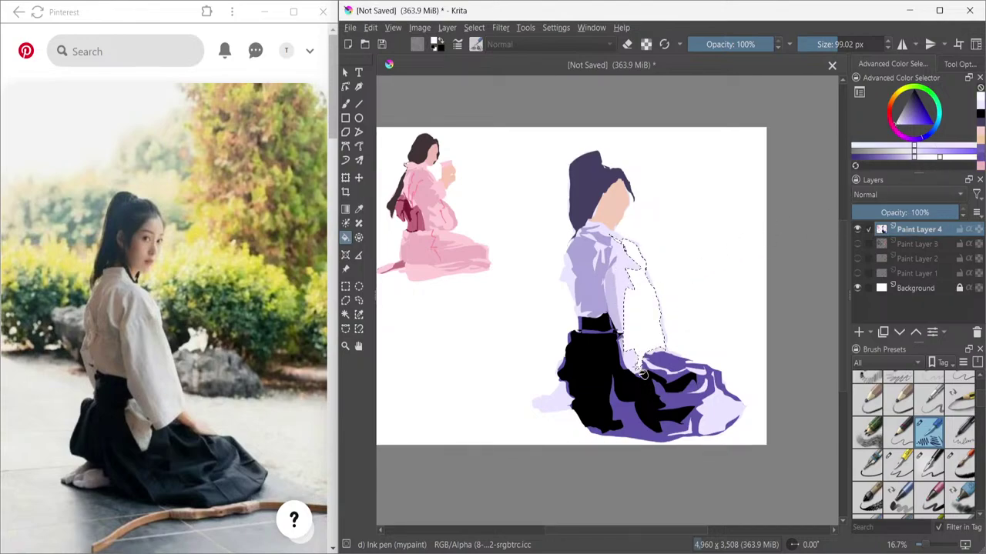
drag(938, 157, 918, 155)
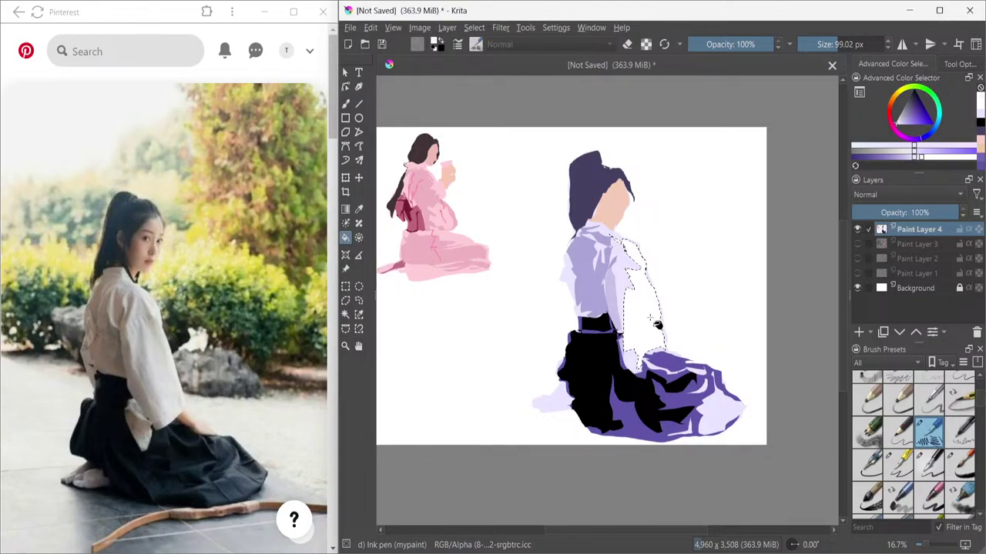
key(ctrl+shift+a)
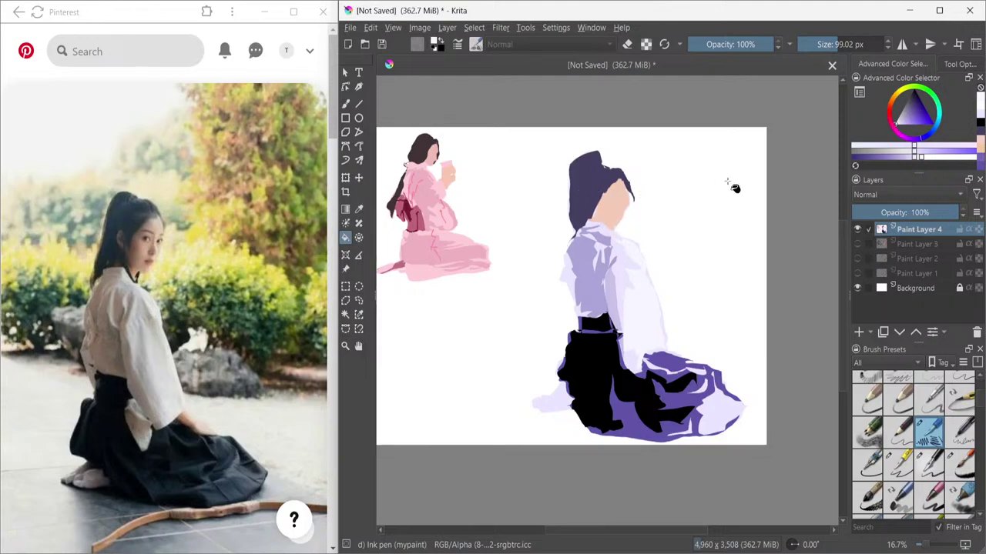
- Sample the dark hair color and paint a thin loose strand beside the face with the rough Ink-7 brush
ctrl+click(603, 178)
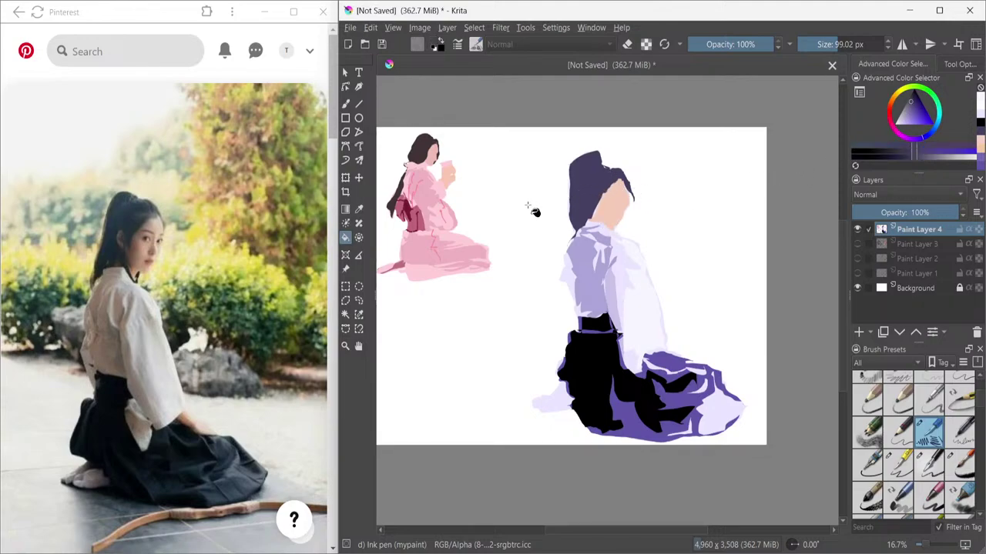
key(b)
drag(626, 187, 634, 203)
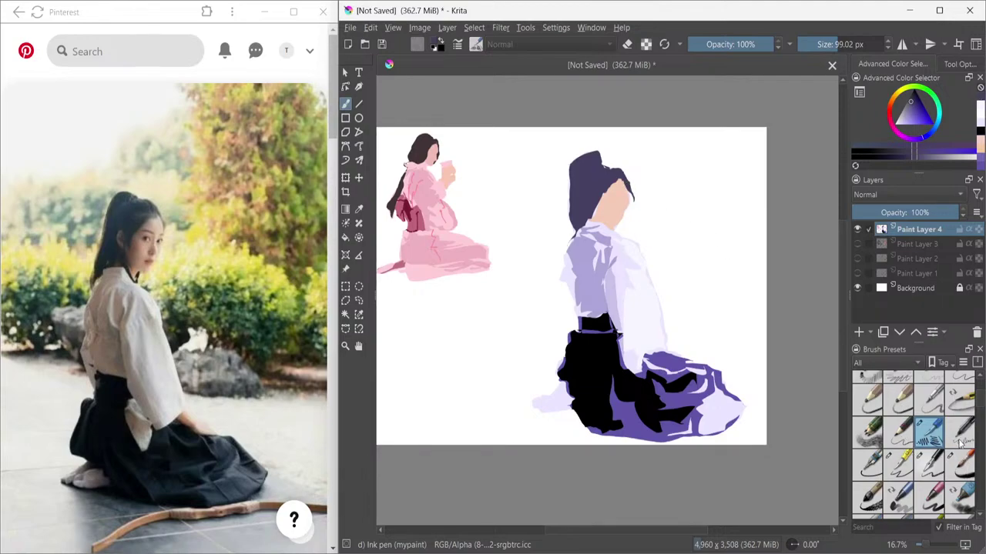
click(959, 470)
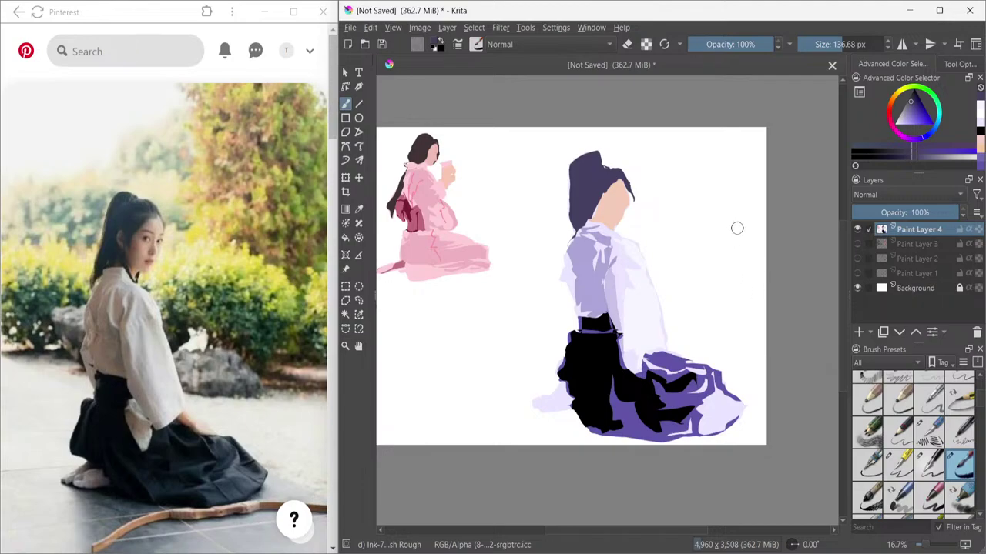
key(ctrl+z)
drag(658, 161, 677, 254)
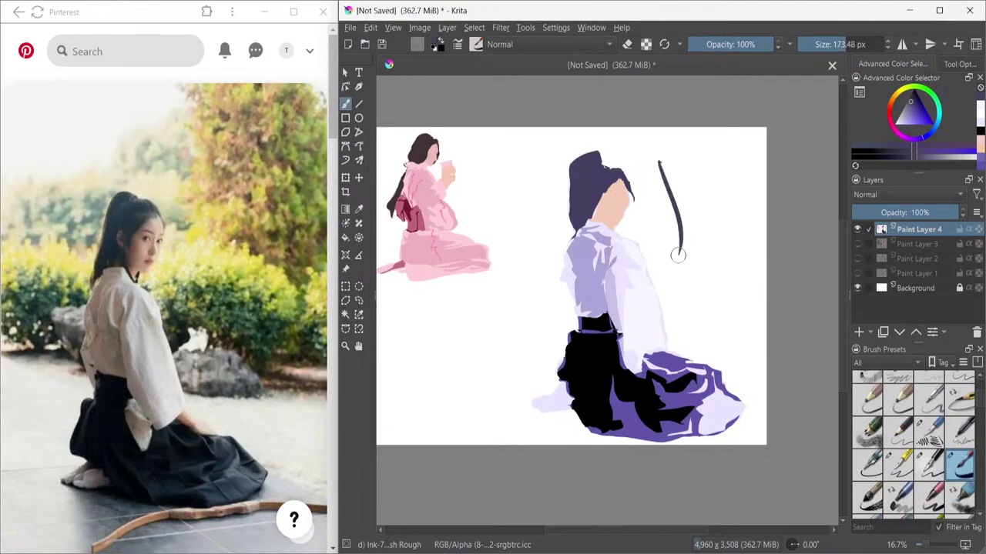
key(ctrl+z)
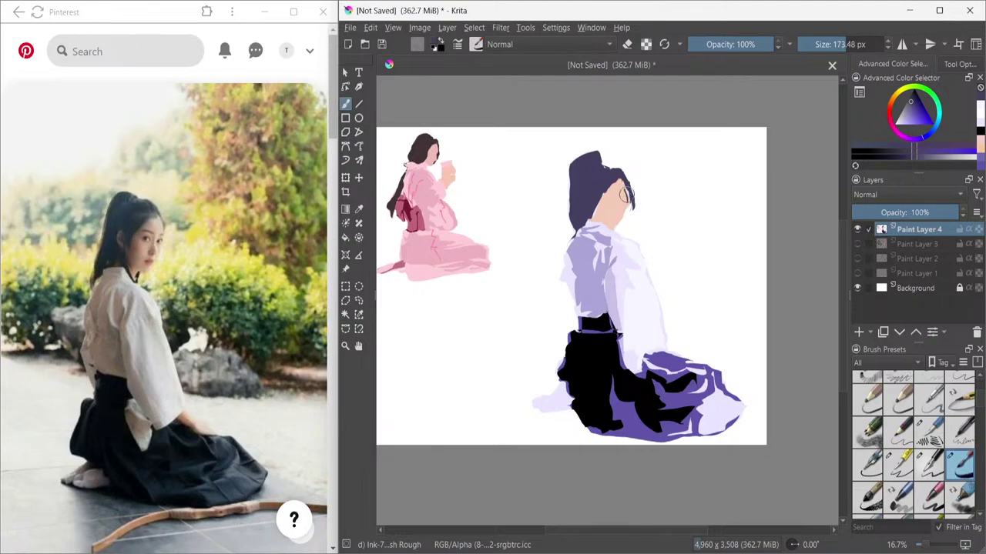
drag(625, 195, 628, 206)
- Sample the face's skin color, outline the hand resting on the skirt, fill it and clear the selection
ctrl+click(620, 202)
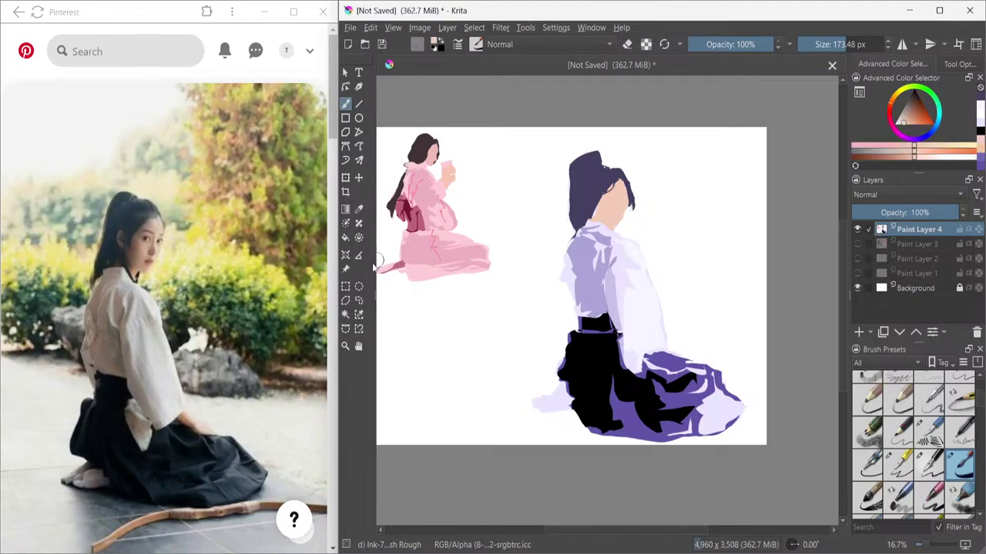
click(359, 301)
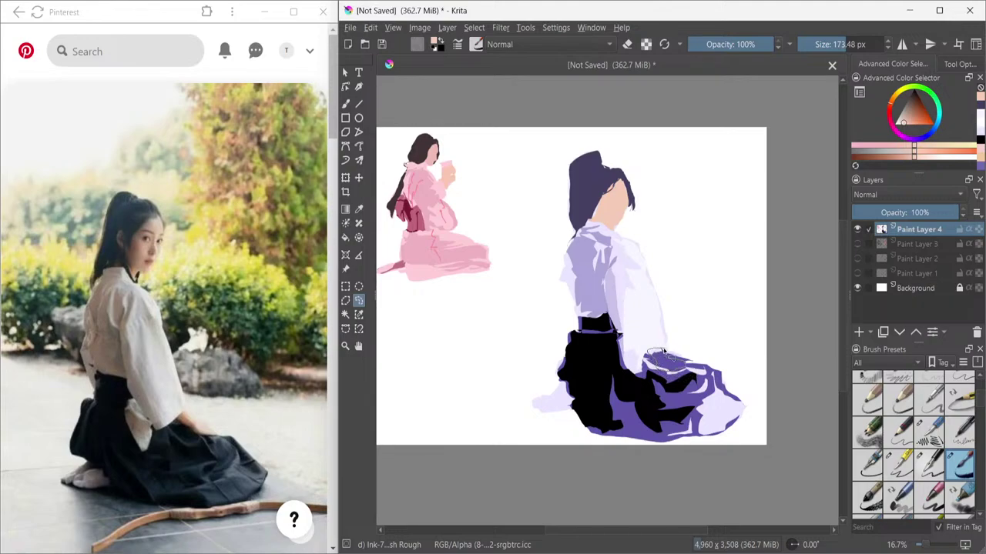
drag(662, 353, 660, 356)
click(346, 238)
click(664, 363)
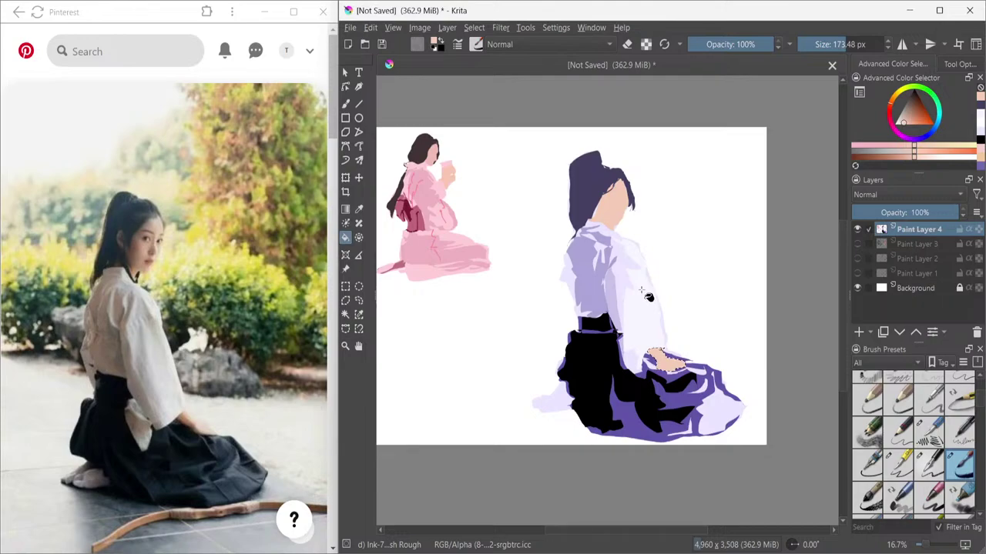
key(ctrl+shift+a)
- Select the whole violet-clad woman with a freehand outline and mirror her horizontally with the Transform tool
click(345, 179)
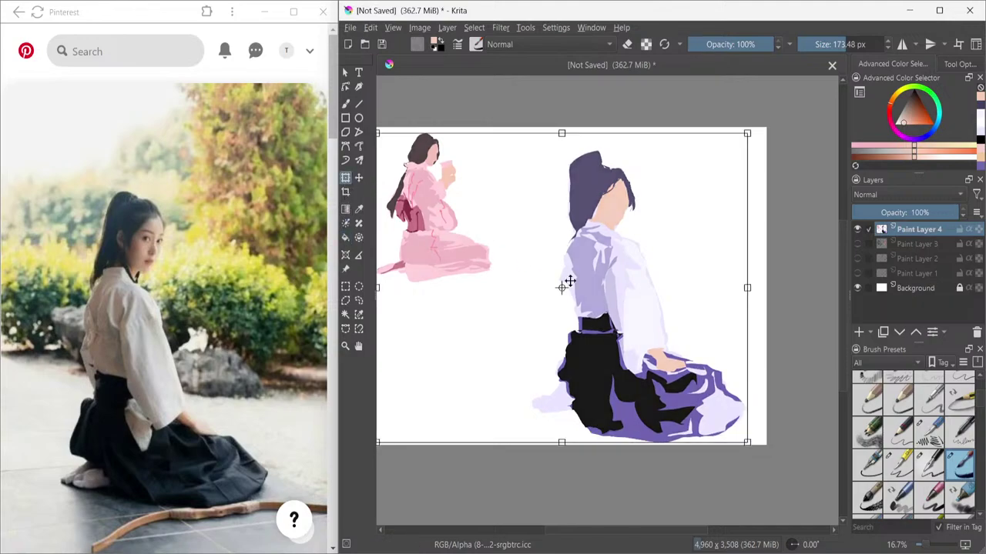
click(359, 300)
mouse_move(539, 164)
mouse_down()
mouse_move(539, 285)
mouse_move(482, 385)
mouse_move(540, 509)
mouse_up()
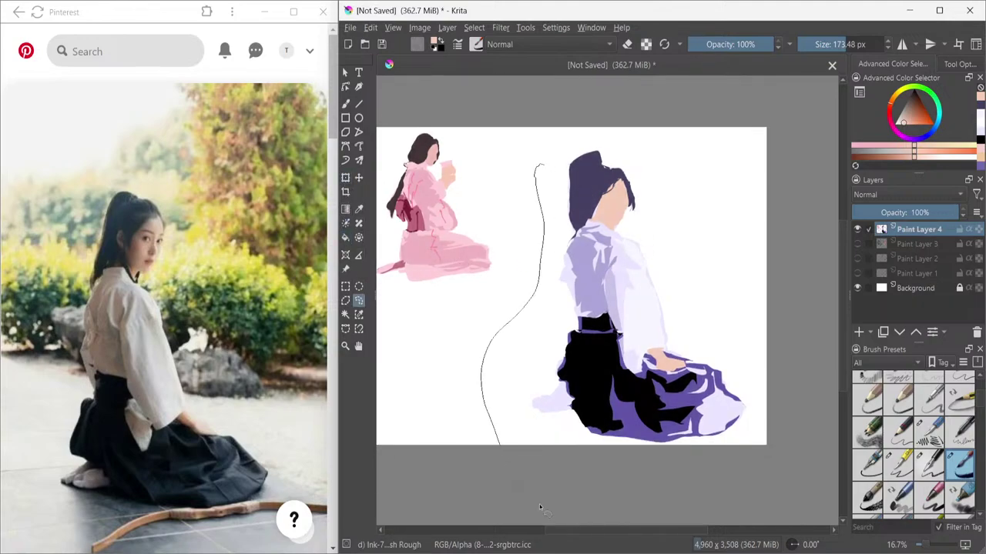
mouse_move(801, 412)
mouse_down()
mouse_move(678, 132)
mouse_move(586, 117)
mouse_move(540, 153)
mouse_move(529, 223)
mouse_up()
click(345, 177)
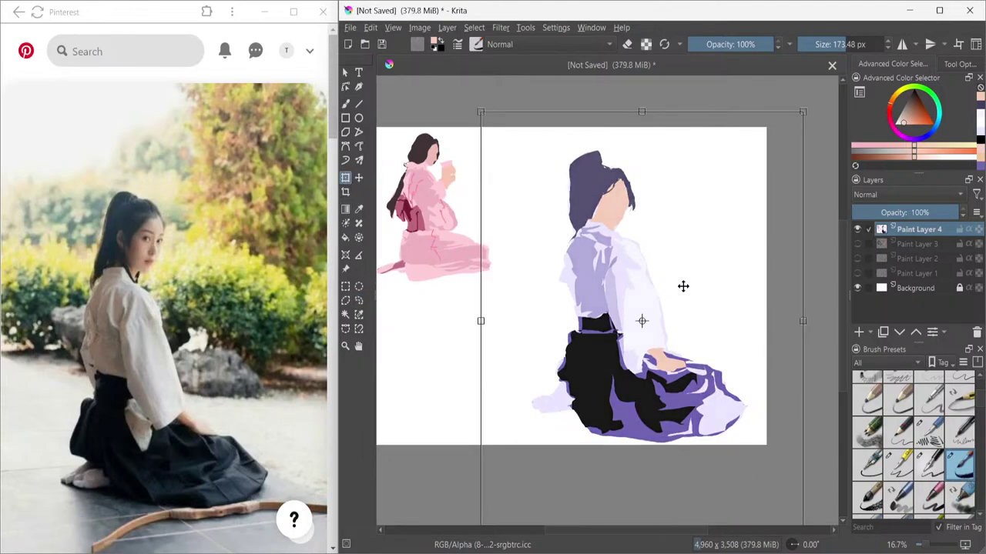
drag(675, 272, 660, 244)
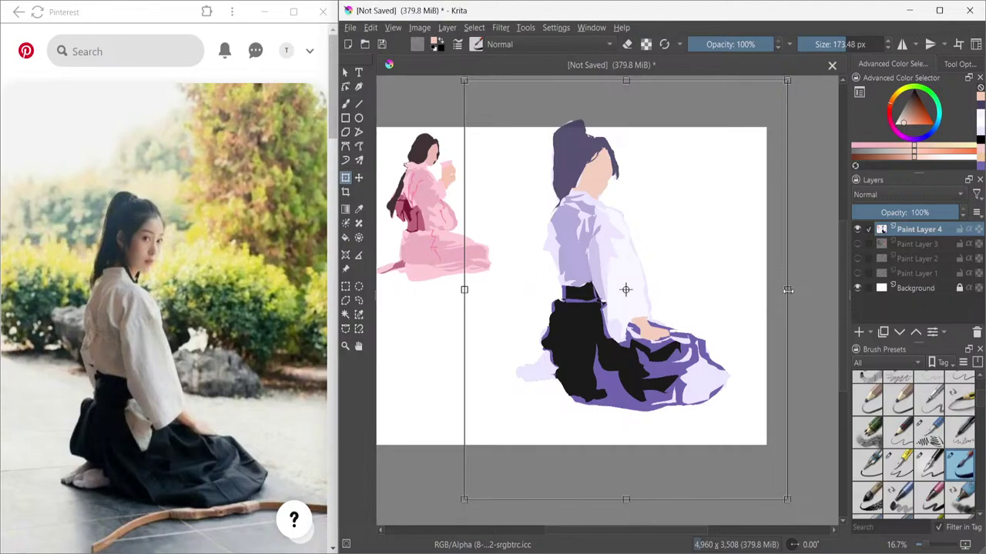
drag(788, 290, 445, 288)
mouse_move(545, 268)
mouse_down()
mouse_move(561, 269)
mouse_move(549, 209)
mouse_move(530, 289)
mouse_move(552, 324)
mouse_up()
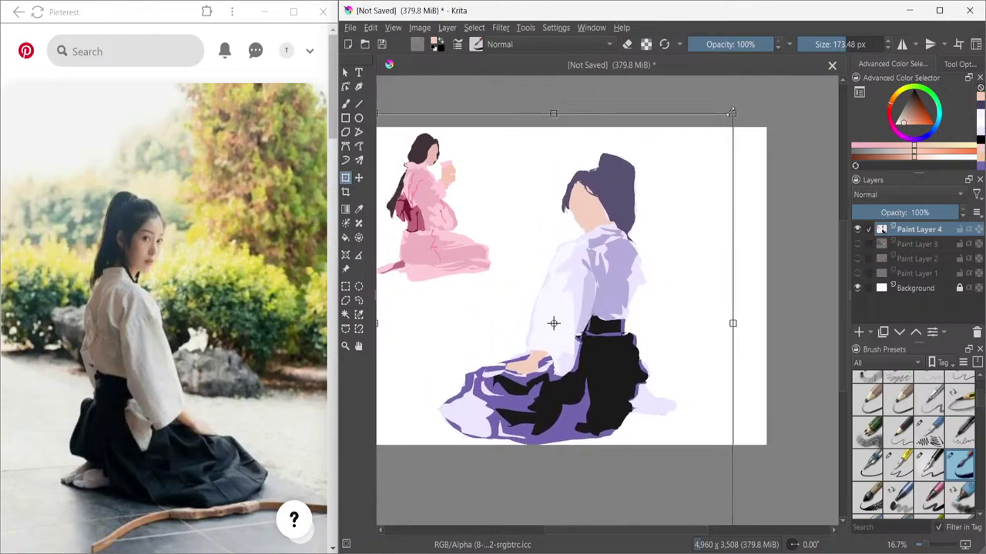
- Scale the mirrored woman down to about half size, place her beside the pink-clad woman and apply the transform
drag(732, 114, 720, 129)
drag(687, 167, 643, 213)
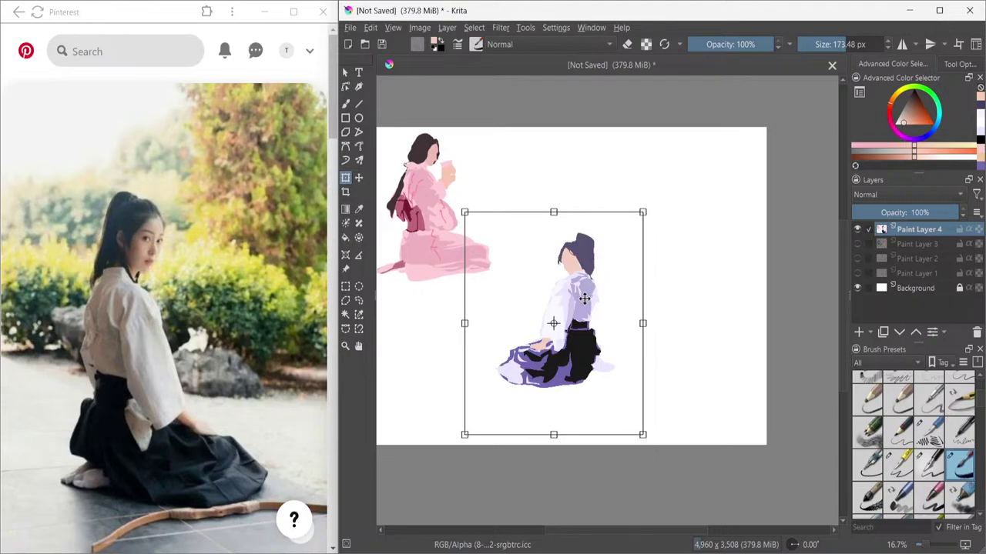
drag(583, 299, 537, 247)
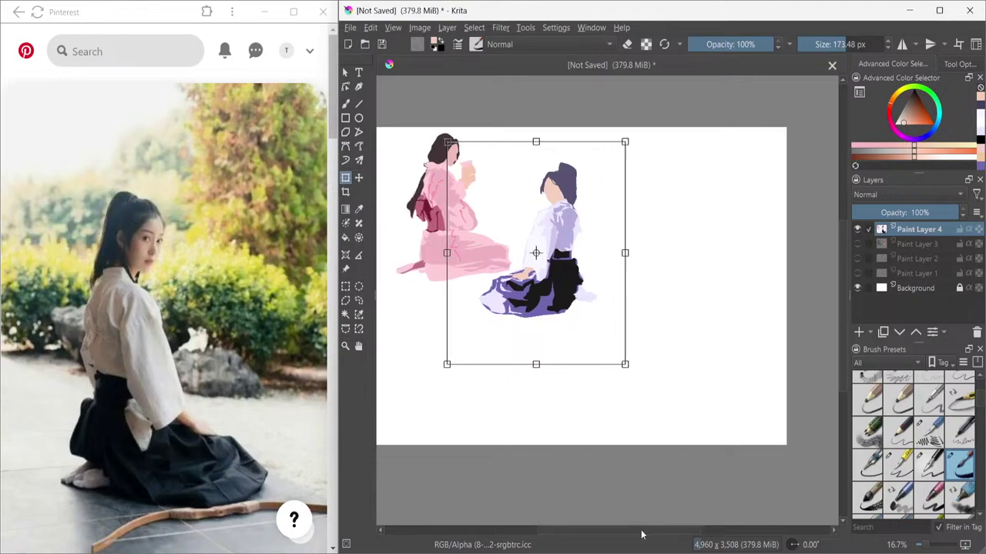
drag(639, 535, 613, 533)
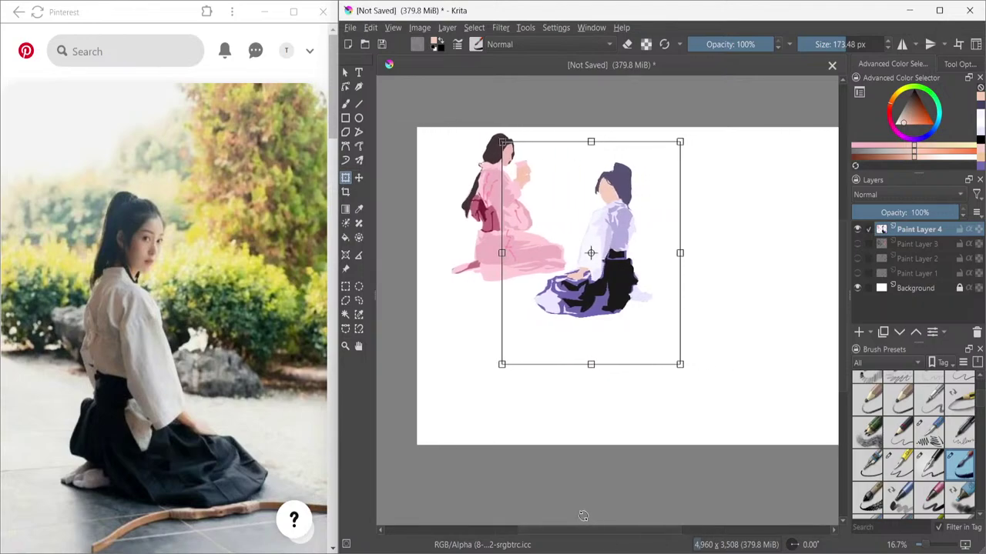
key(Return)
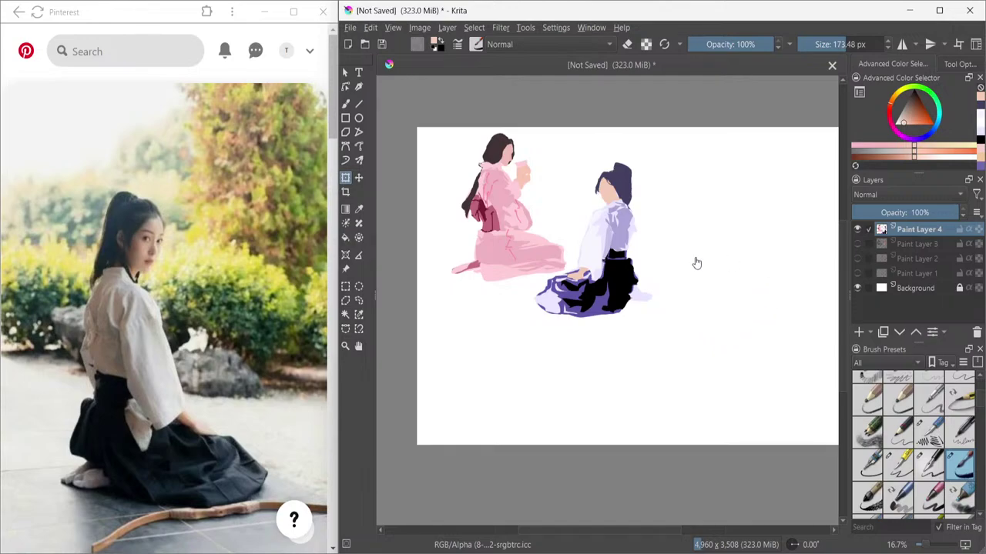
- Make Paint Layer 3 the active layer and turn on its visibility
key(minus)
drag(593, 528, 628, 530)
click(934, 244)
click(858, 244)
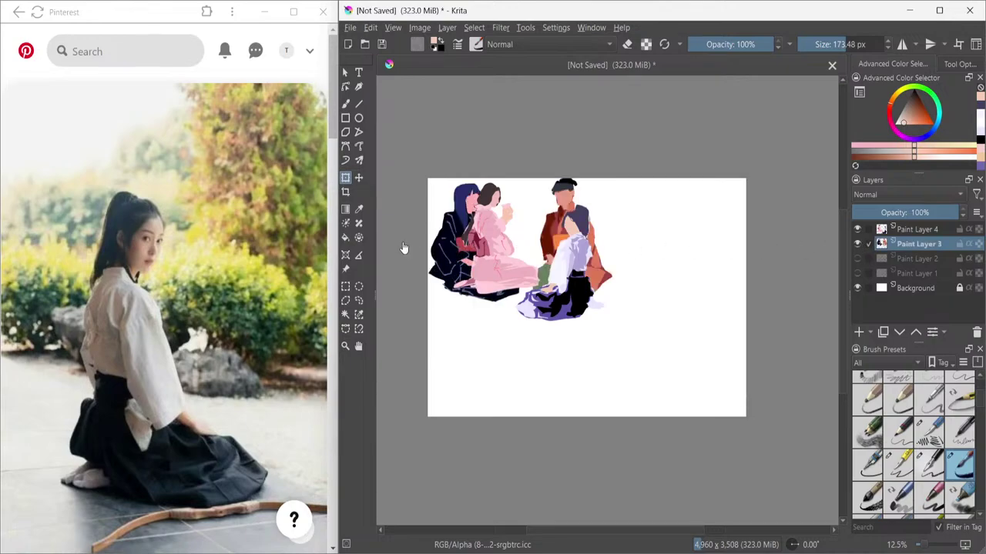
- Shrink the two Paint Layer 3 figures, place them to the right of the violet-clad woman and apply the transform
click(520, 228)
drag(525, 231, 697, 256)
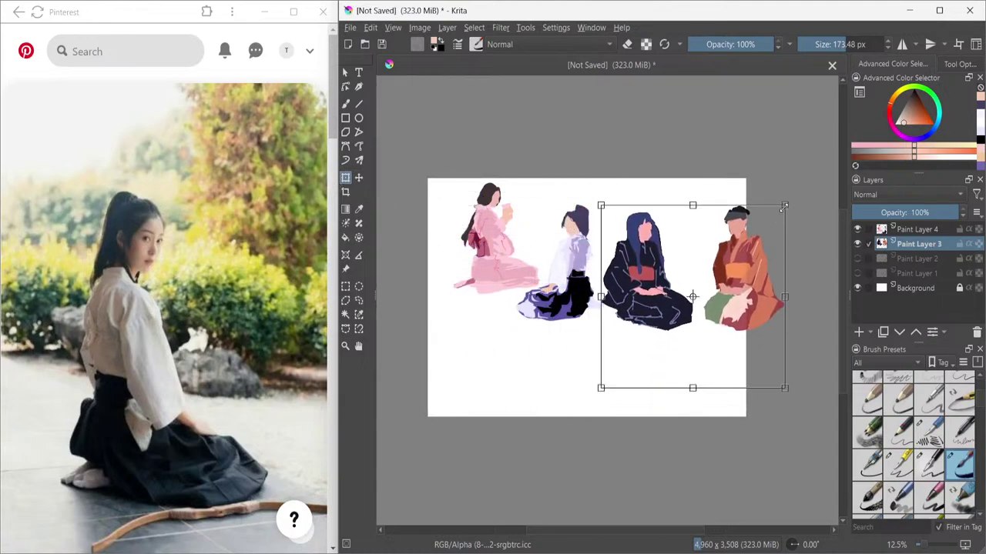
drag(783, 207, 759, 224)
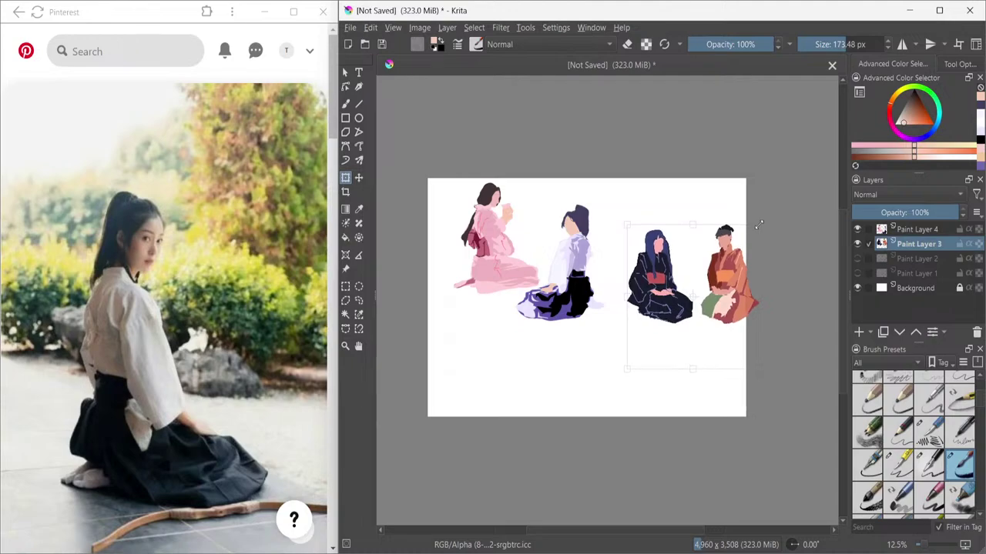
drag(682, 257, 650, 227)
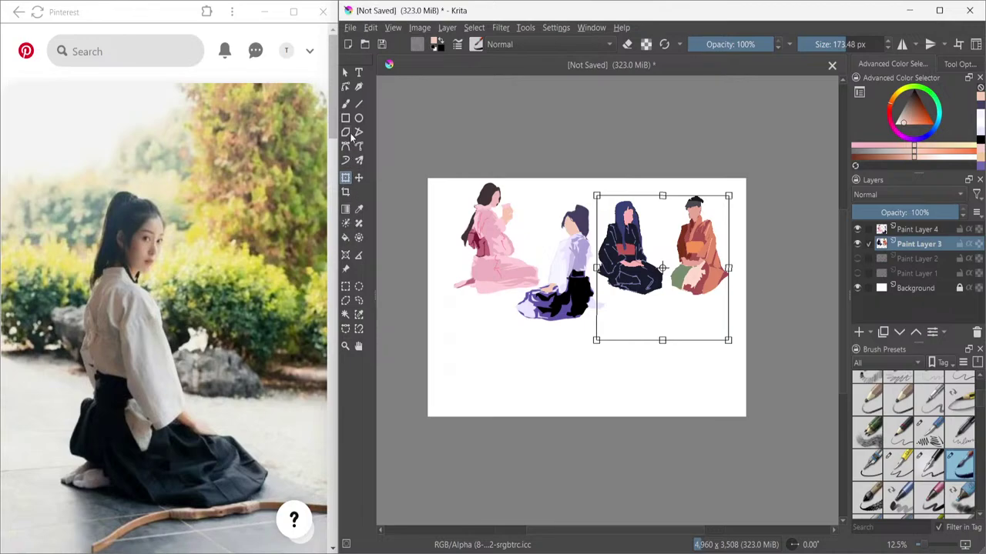
click(346, 105)
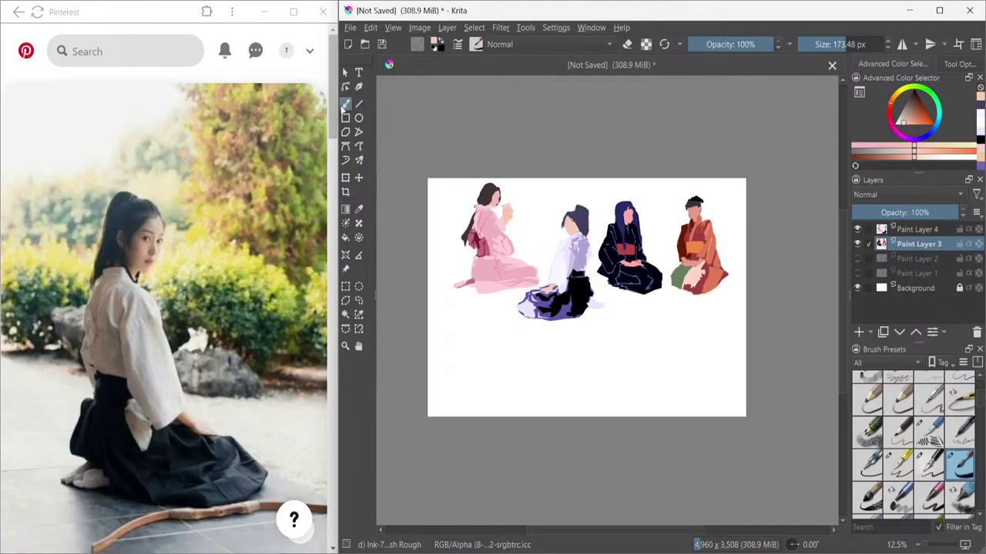
- Create a new 4960 × 3508 px document at 300 ppi and try brush strokes, settling on the Ink pen (mypaint) preset
key(ctrl+n)
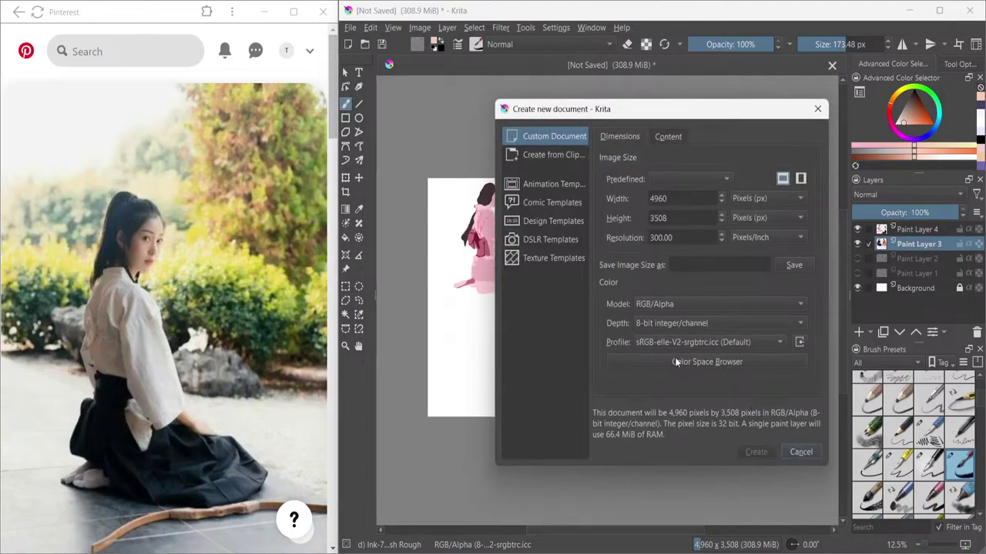
key(Return)
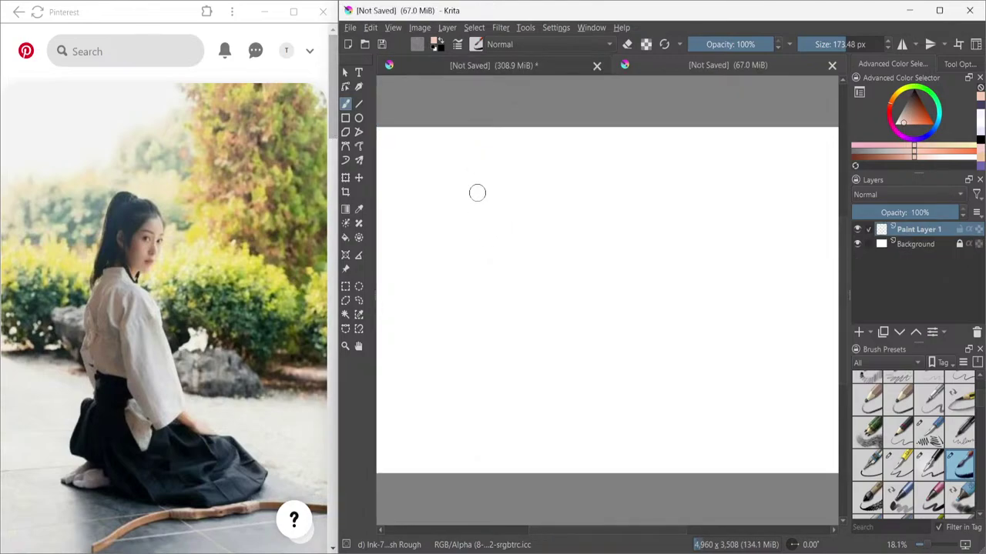
drag(484, 187, 489, 275)
key(ctrl+z)
drag(476, 183, 495, 316)
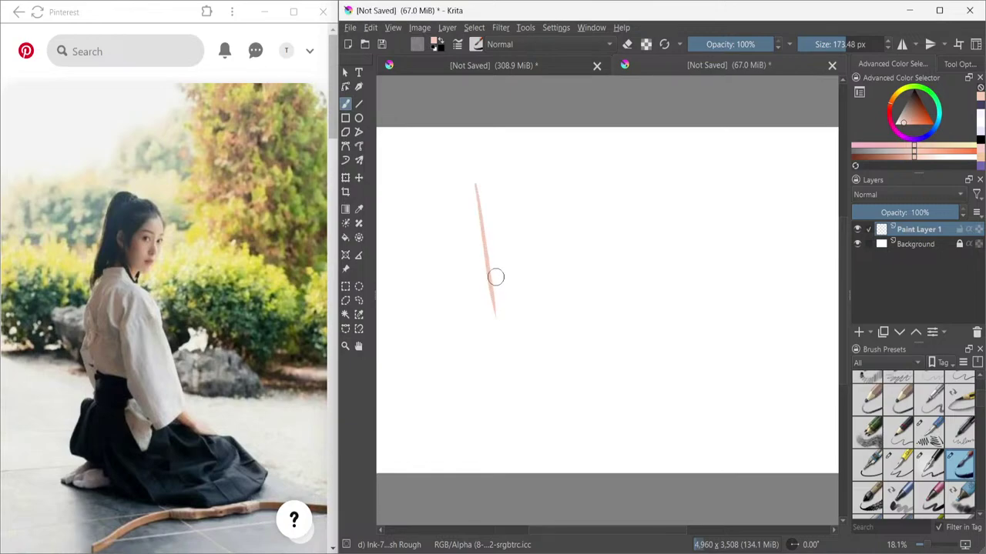
key(ctrl+z)
click(923, 456)
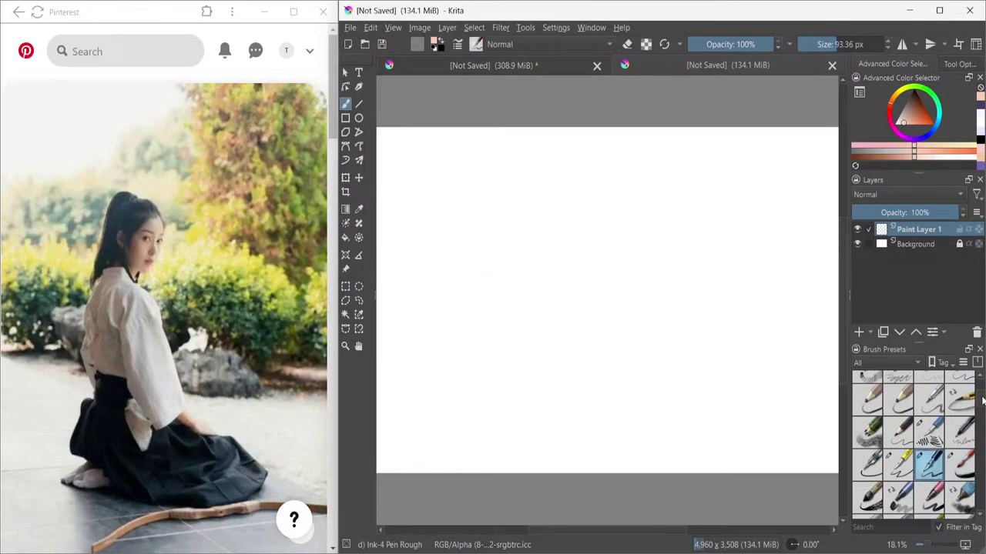
click(938, 437)
drag(492, 181, 515, 286)
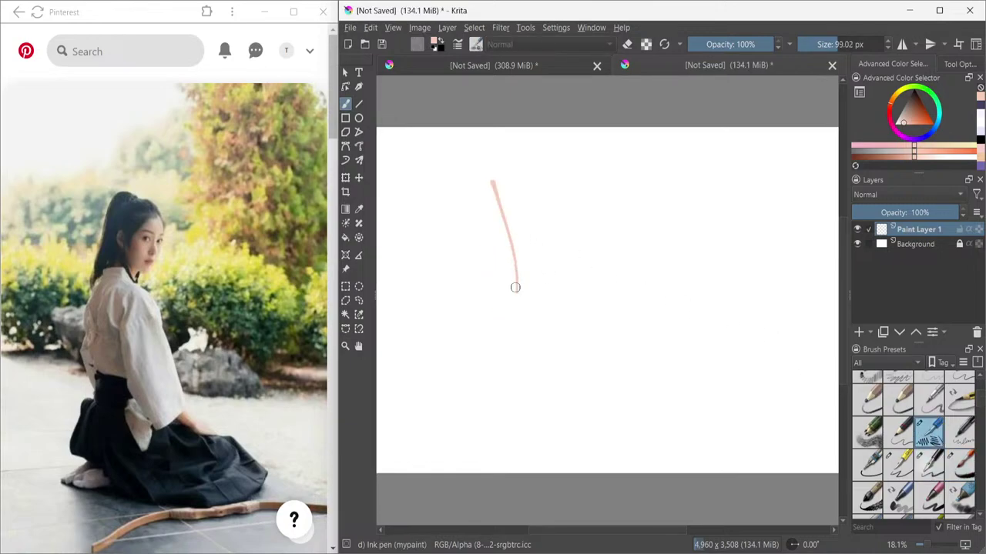
key(ctrl+z)
- Handwrite "Thank you" in the pale skin color across the upper part of the blank canvas
drag(467, 189, 482, 284)
mouse_move(436, 241)
mouse_down()
mouse_move(518, 191)
mouse_move(526, 241)
mouse_move(545, 262)
mouse_move(570, 268)
mouse_move(572, 246)
mouse_move(599, 263)
mouse_up()
drag(610, 202, 611, 268)
mouse_move(612, 241)
mouse_down()
mouse_move(628, 210)
mouse_move(634, 256)
mouse_up()
drag(664, 216, 690, 242)
drag(693, 217, 699, 305)
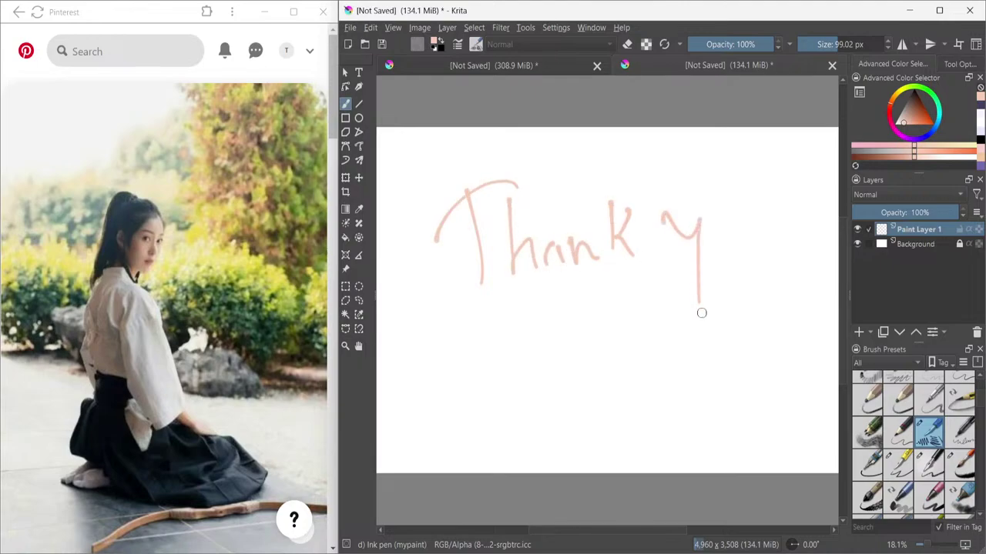
drag(732, 218, 772, 260)
- Handwrite "Watching" below the first line and add a small smiley face after it
mouse_move(472, 389)
mouse_down()
mouse_move(509, 408)
mouse_move(536, 392)
mouse_up()
drag(527, 331, 539, 406)
drag(553, 379, 574, 370)
drag(577, 312, 574, 395)
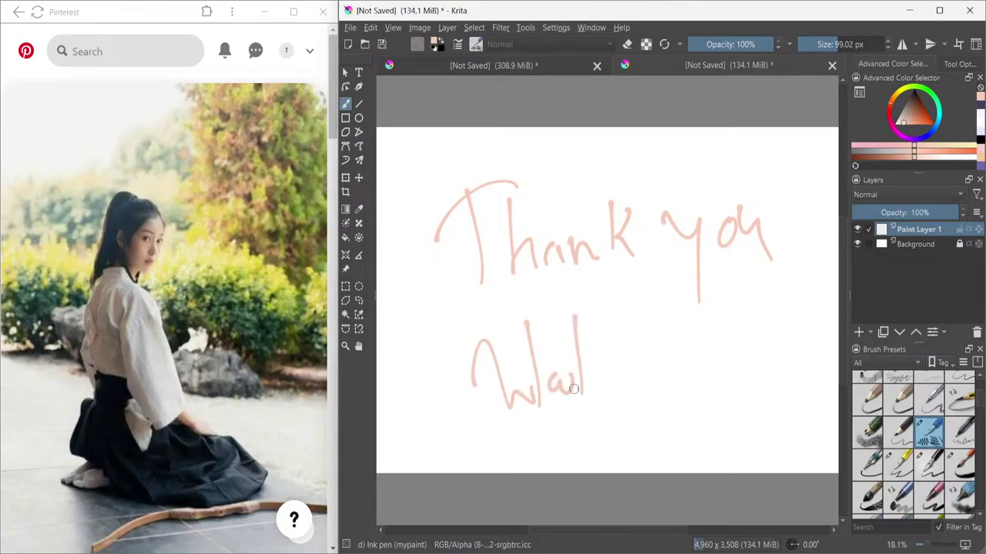
drag(603, 361, 599, 387)
drag(608, 316, 610, 385)
mouse_move(612, 369)
mouse_down()
mouse_move(642, 358)
mouse_move(647, 375)
mouse_up()
mouse_move(654, 362)
mouse_down()
mouse_move(660, 374)
mouse_move(686, 374)
mouse_up()
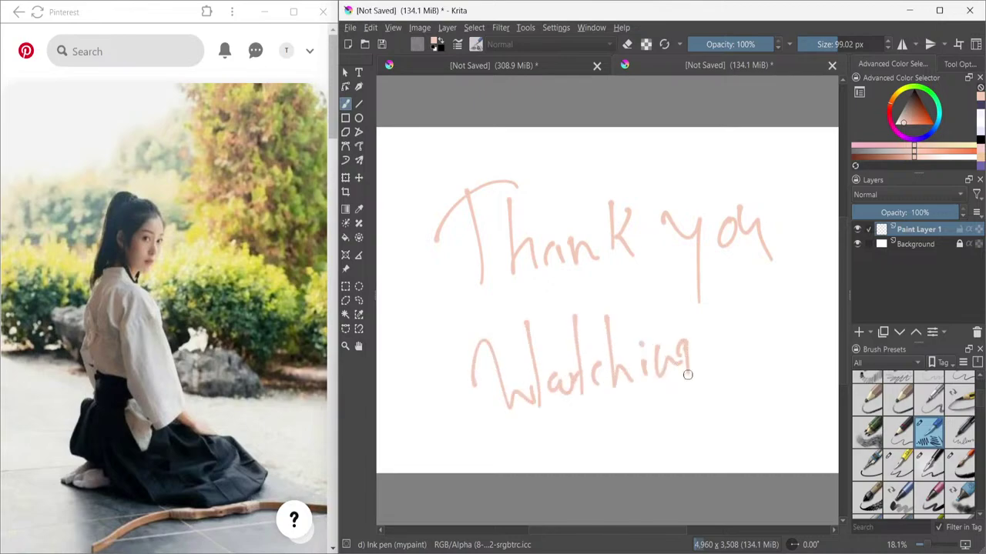
drag(691, 339, 677, 428)
click(725, 336)
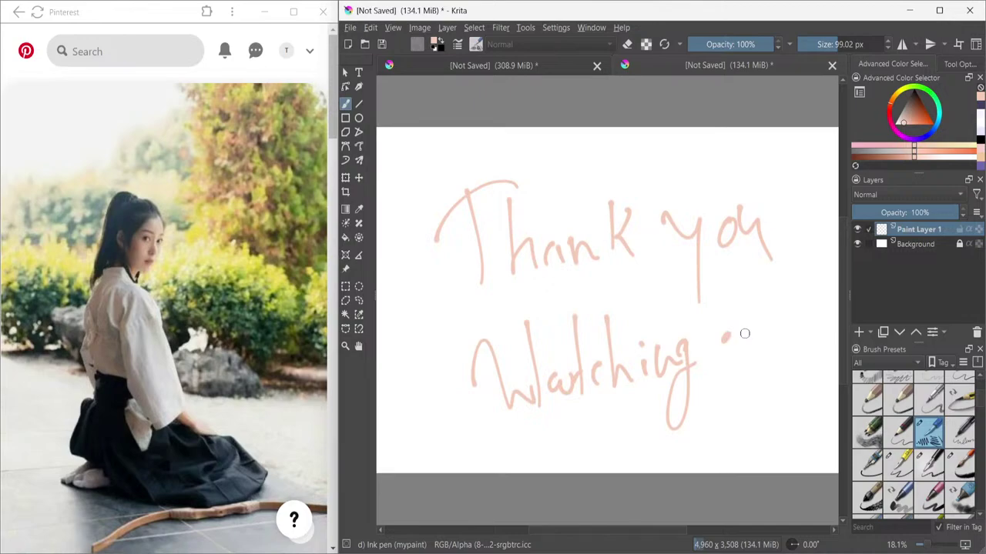
drag(726, 365, 766, 354)
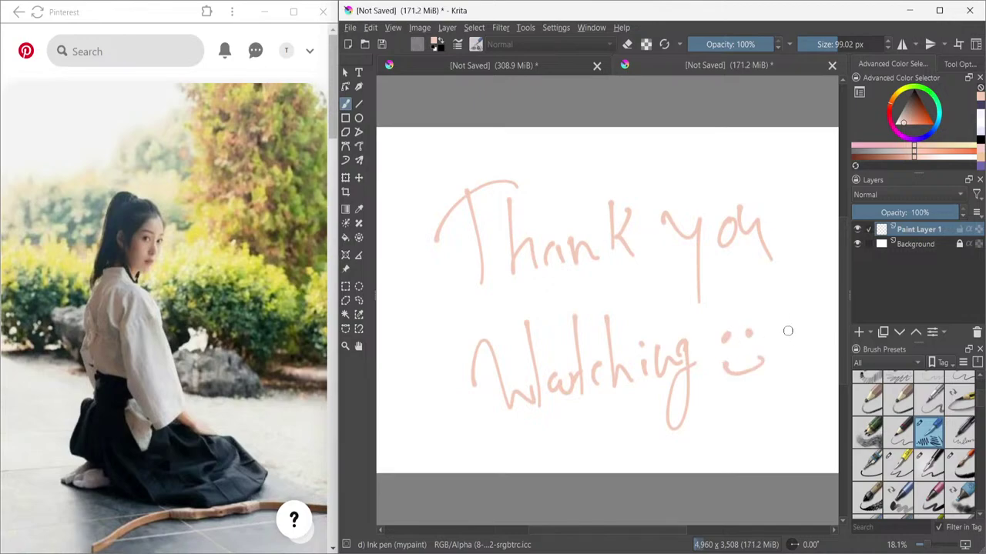